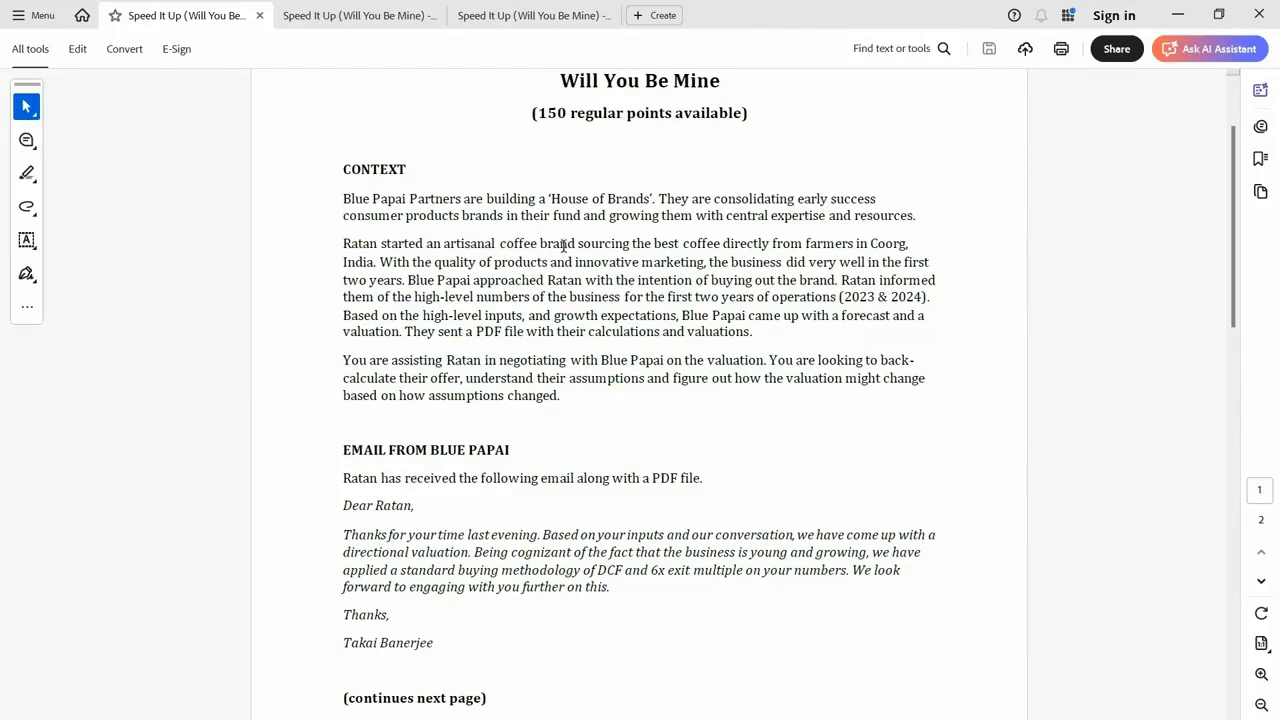
Read through the case document's context, the email from Blue Papai and the source information guidelines
scroll(560, 254, "down", 2)
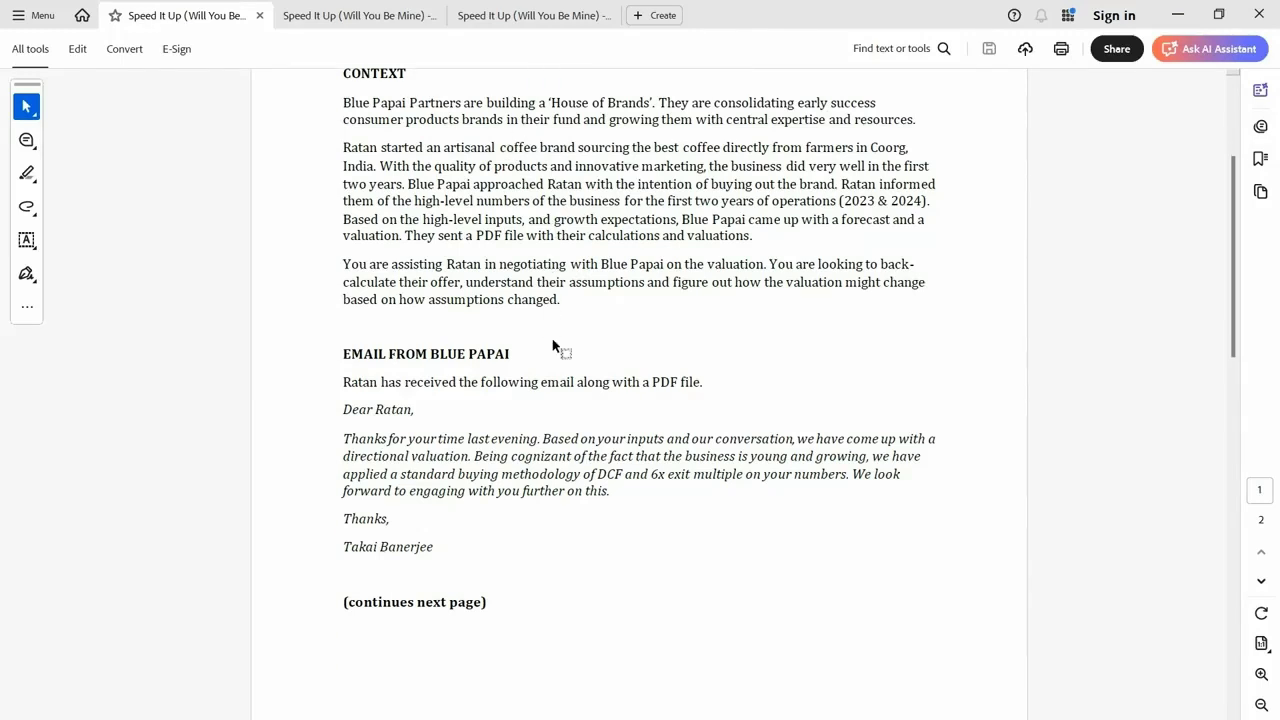
scroll(552, 345, "down", 10)
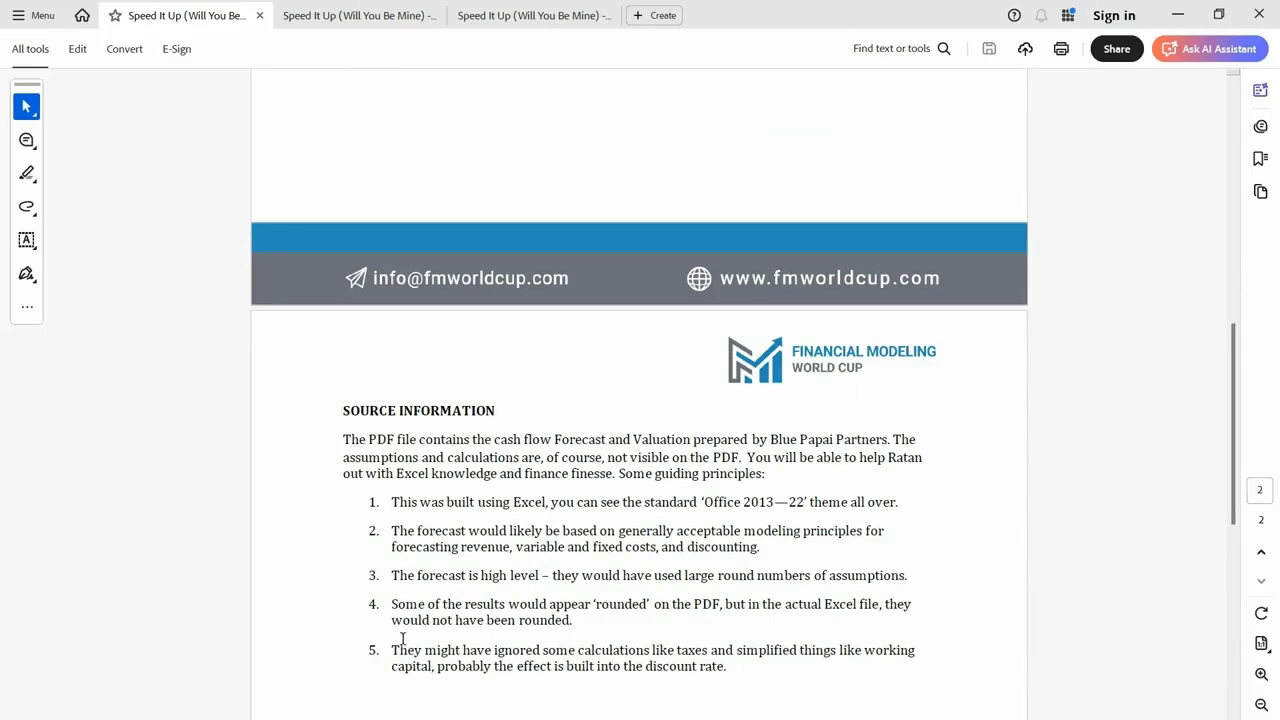
scroll(405, 630, "up", 12)
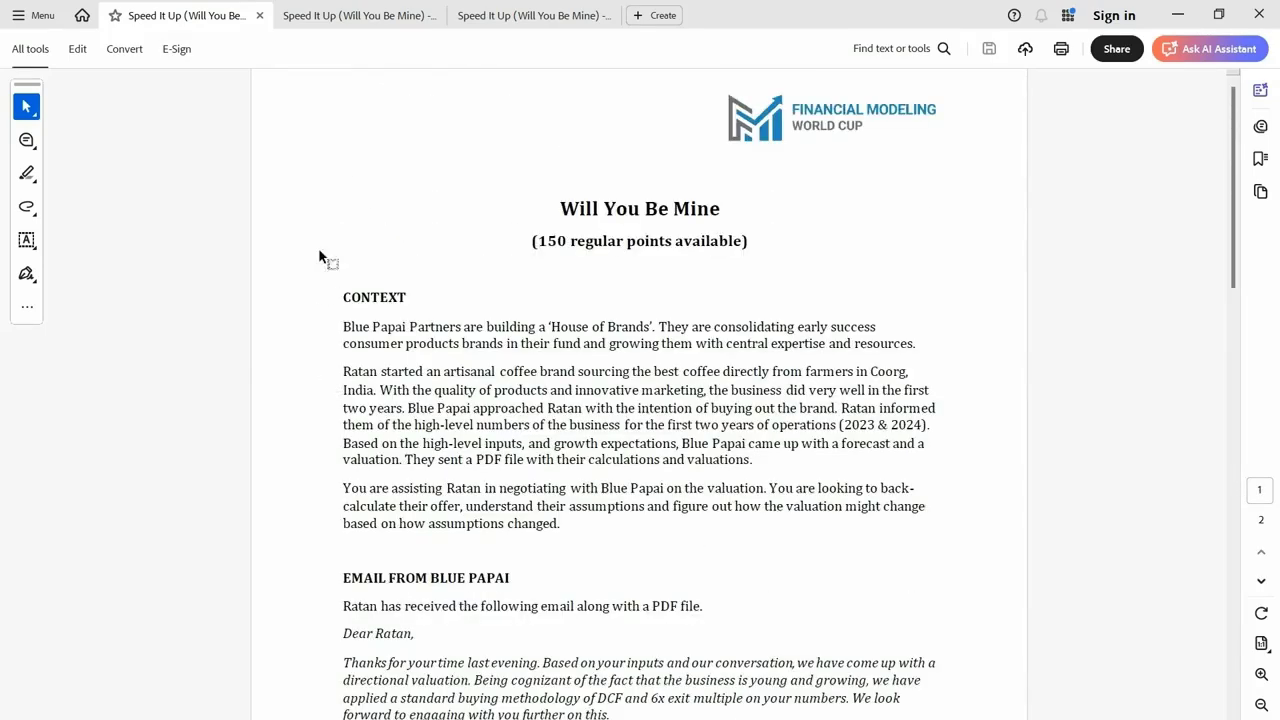
Try copying the whole Blue Papai Partners offer summary from the PDF into cell A1 of the Excel workbook, and undo the paste
left_click(331, 16)
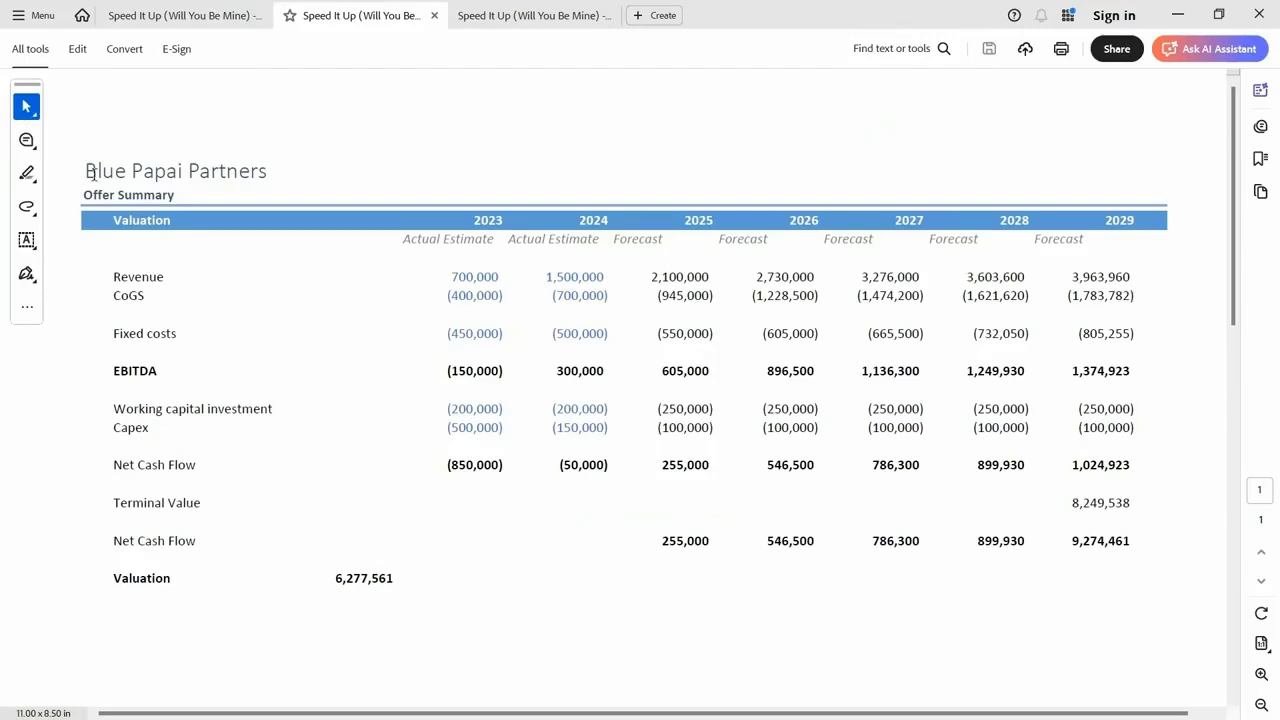
left_click_drag(85, 170, 925, 622)
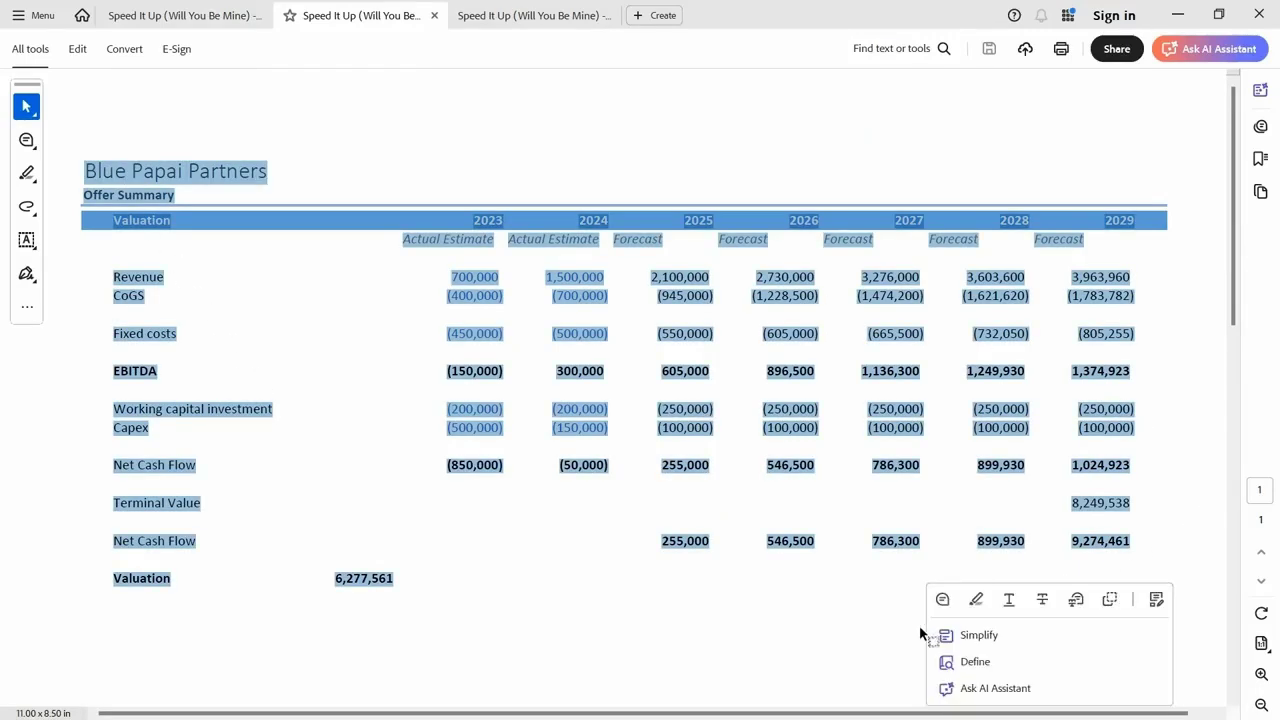
key("alt+Tab")
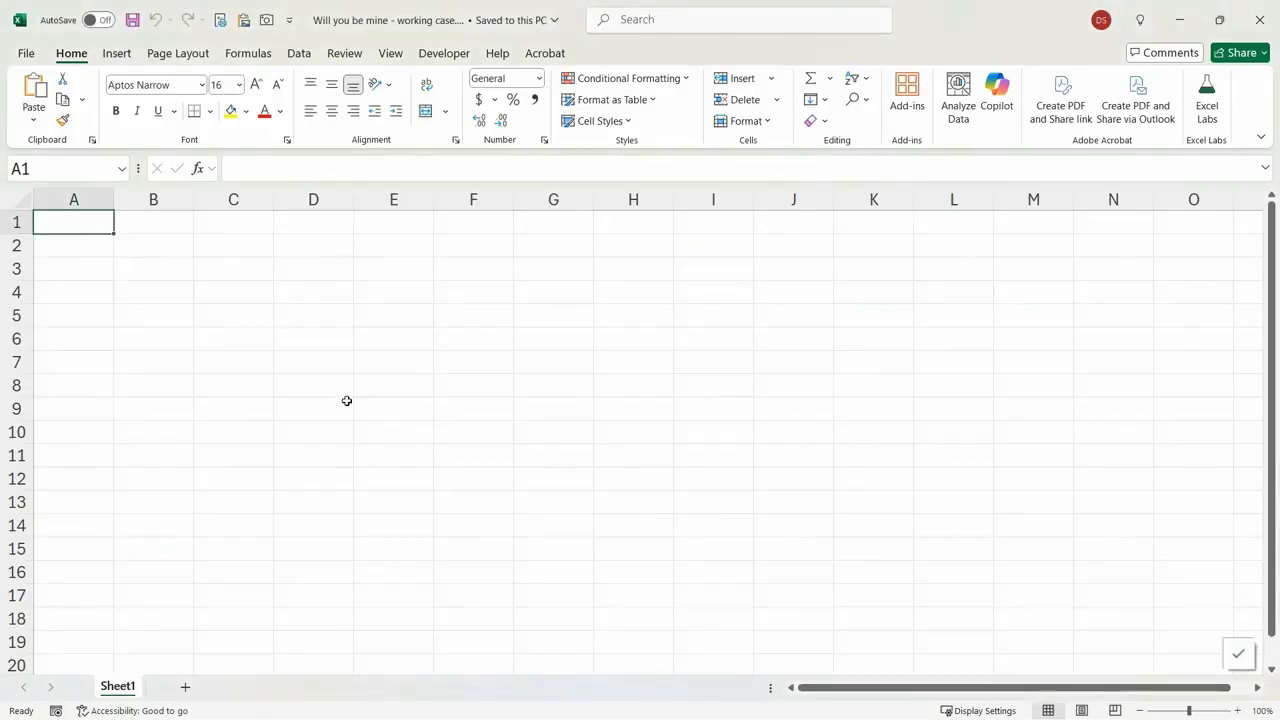
key("ctrl+v")
scroll(120, 453, "down", 3)
scroll(120, 453, "down", 9)
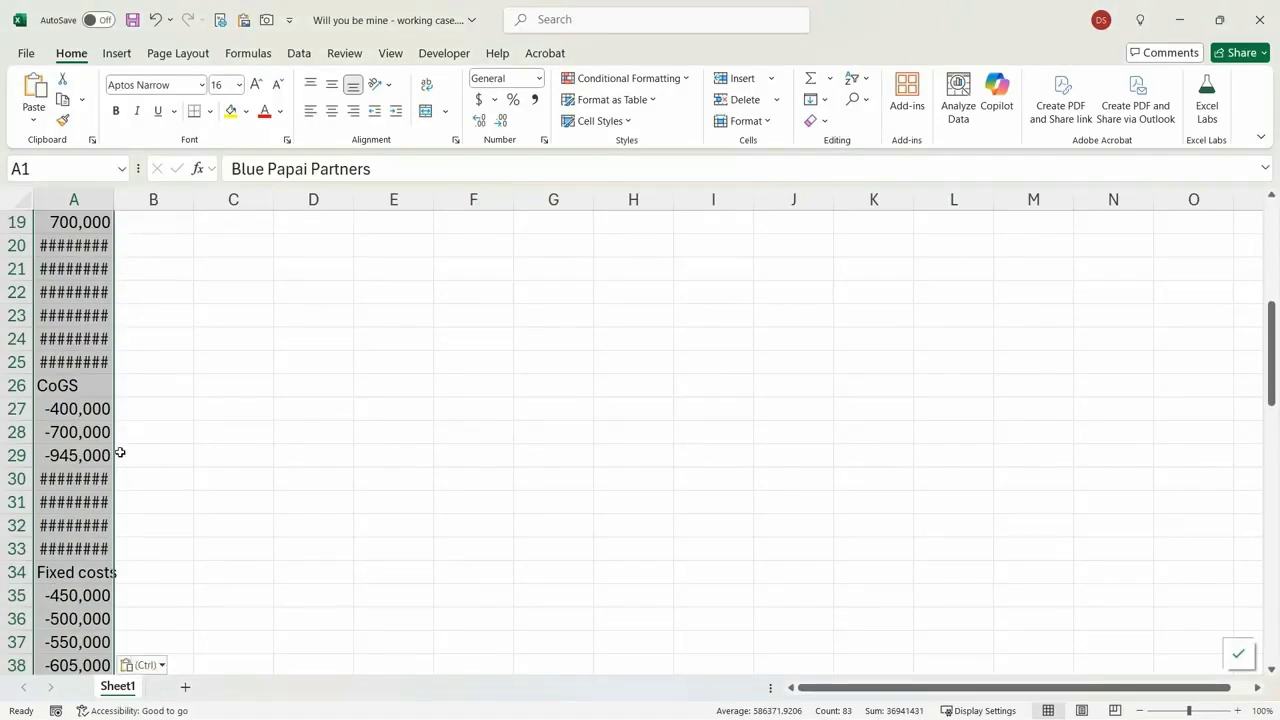
scroll(120, 453, "up", 12)
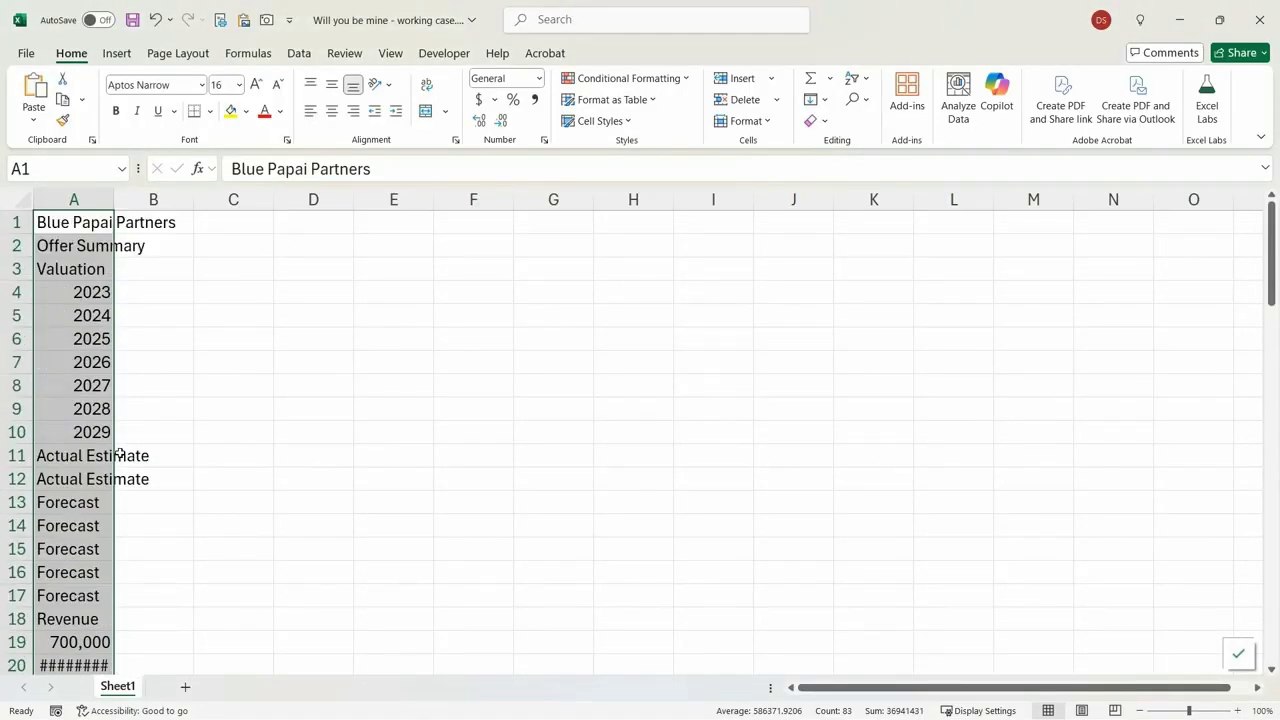
key("ctrl+z")
Import data from a PDF file at cell A1, choosing the Speed It Up (Will You Be Mine) email attachment in the Task folder
left_click(89, 229)
left_click(299, 53)
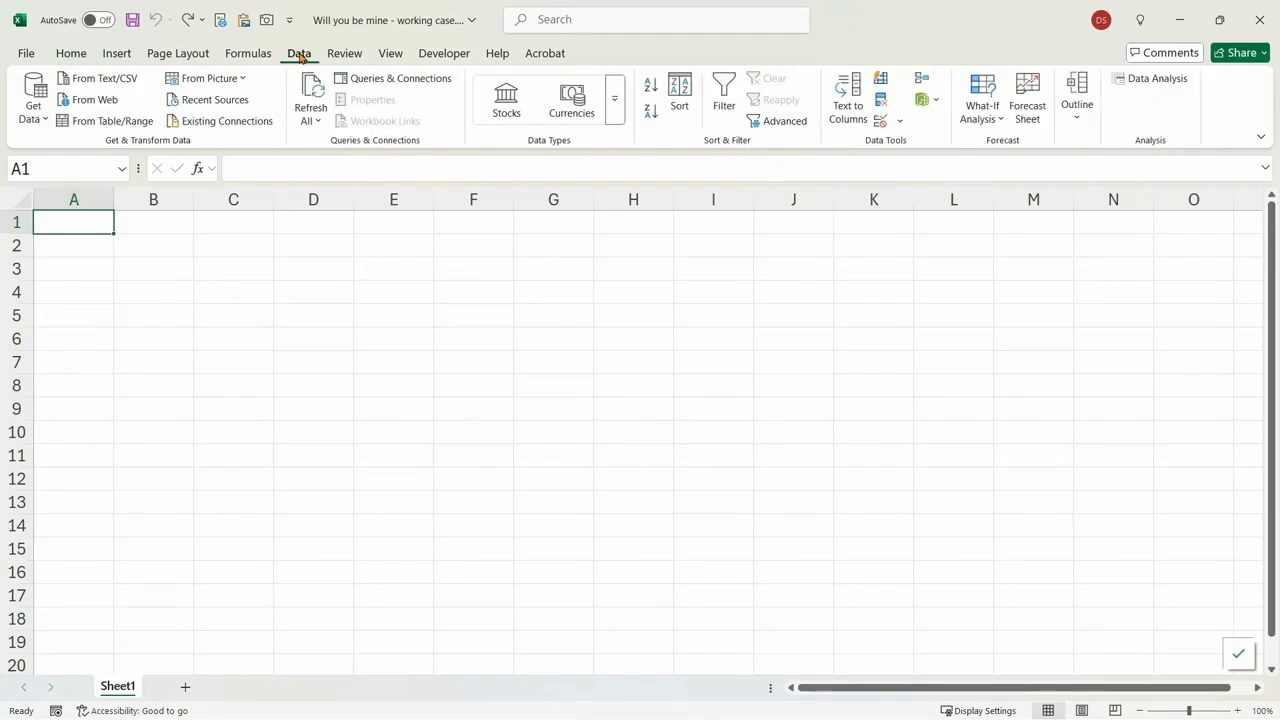
left_click(44, 120)
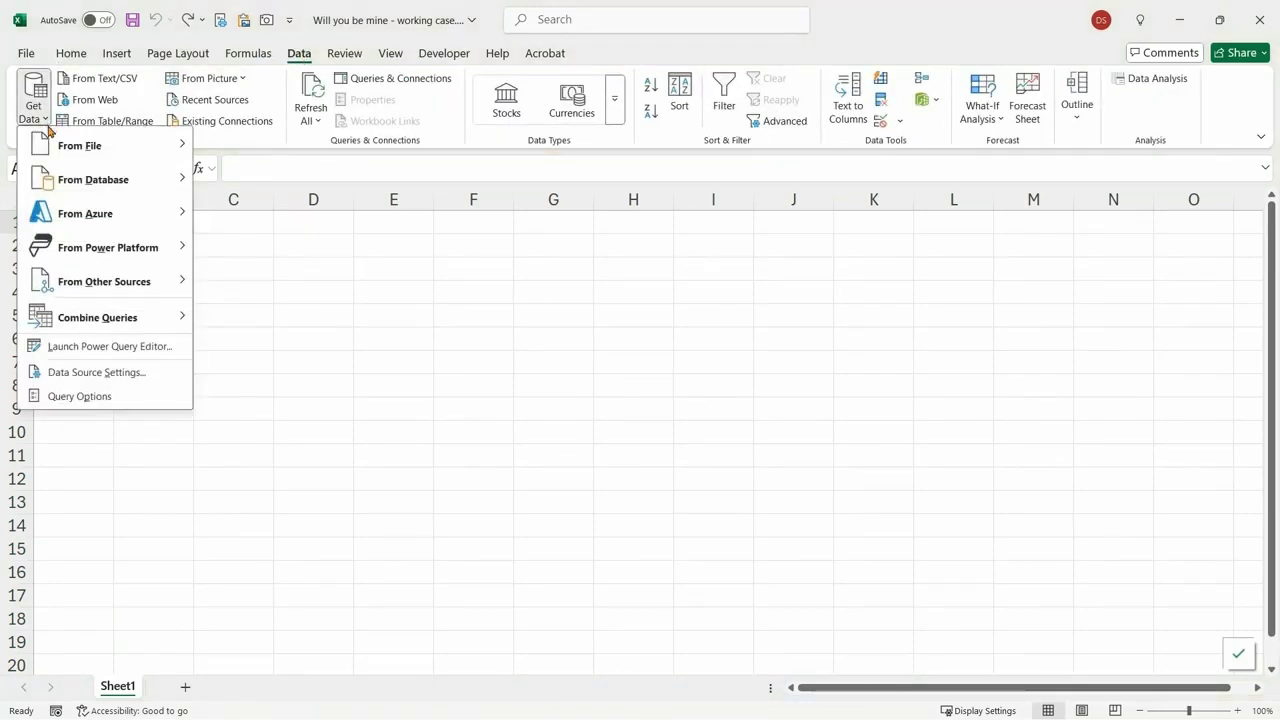
mouse_move(55, 150)
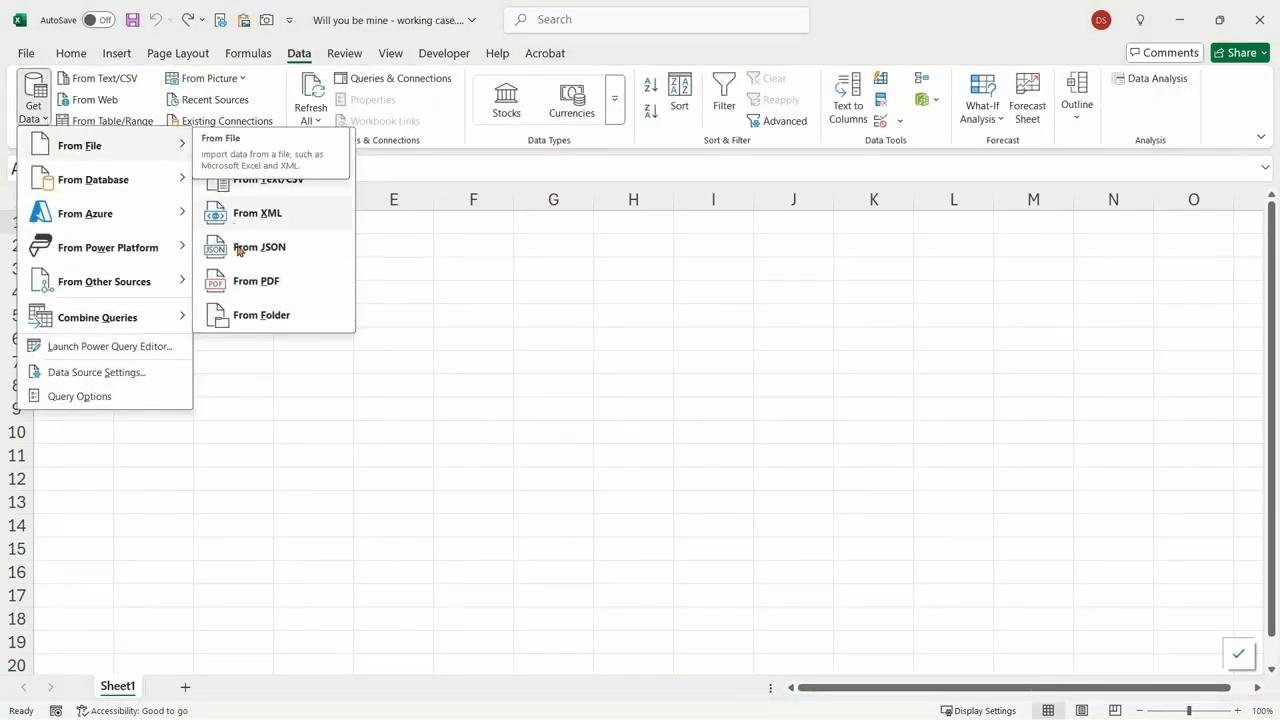
left_click(244, 283)
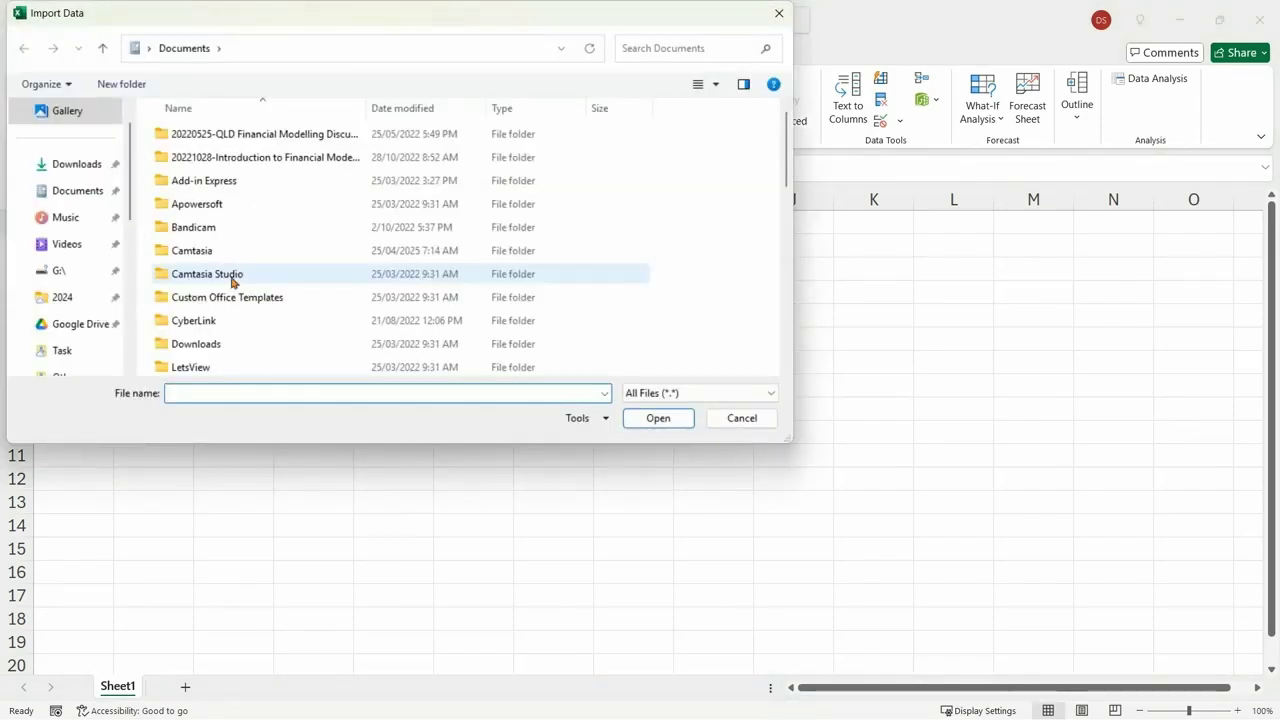
left_click(62, 351)
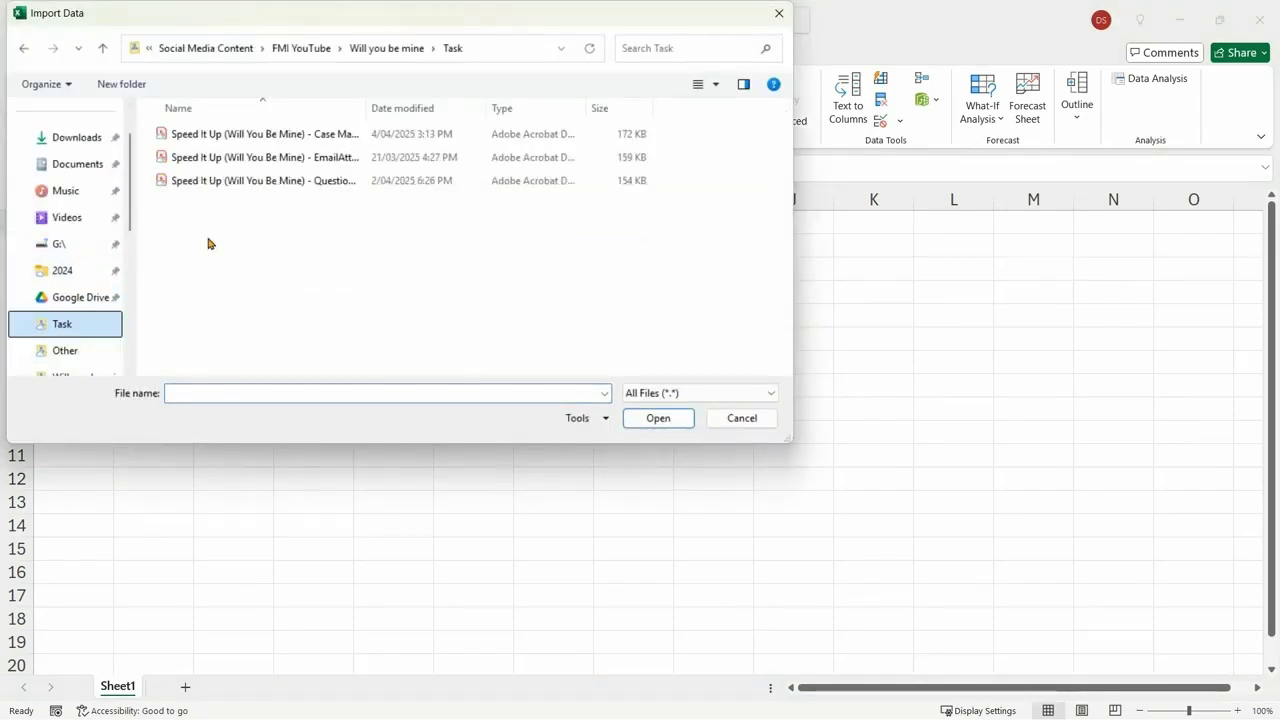
left_click(232, 160)
left_click(658, 419)
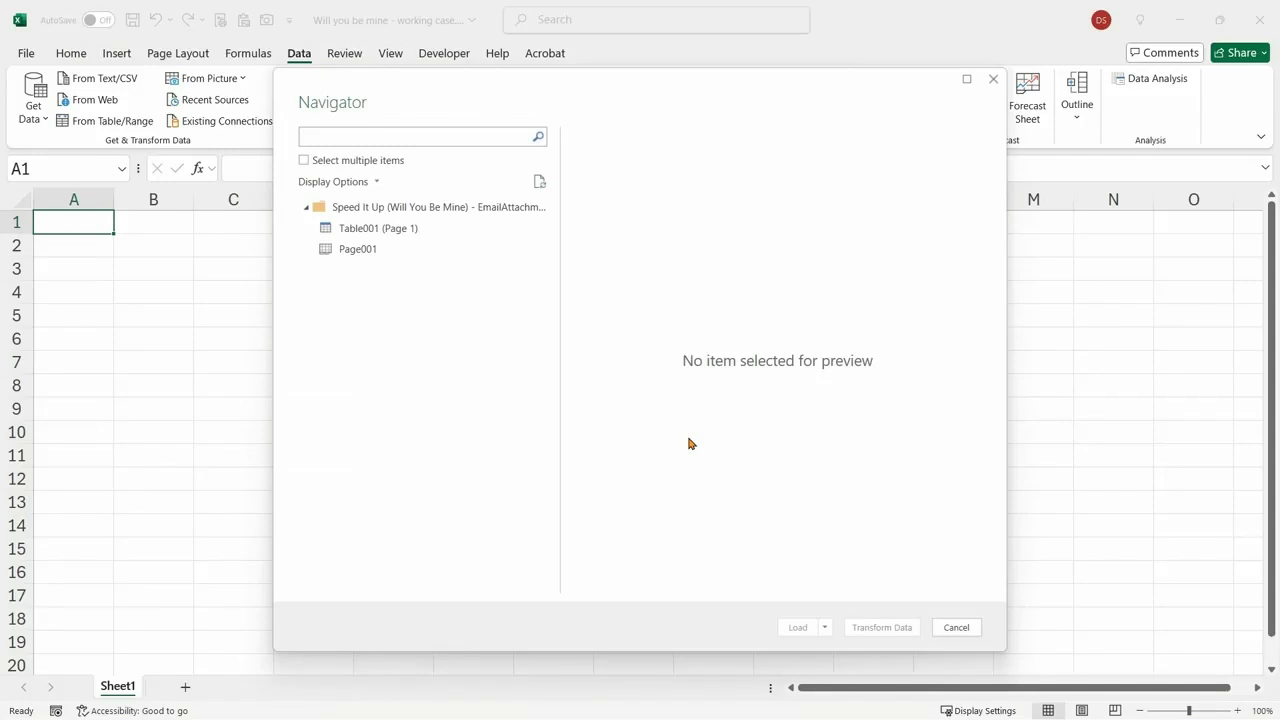
Compare the previews of Table001 (Page 1) and Page001, load Table001 (Page 1) into the workbook, and close the queries list
left_click(367, 232)
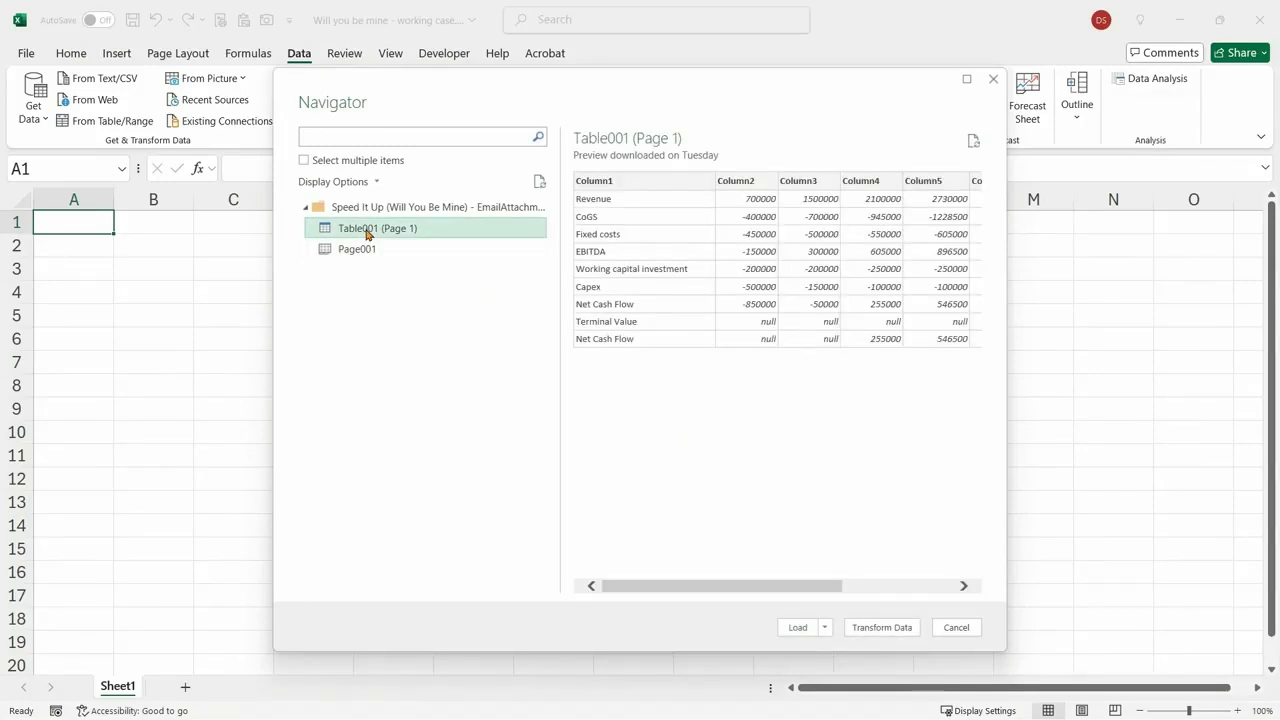
left_click(368, 252)
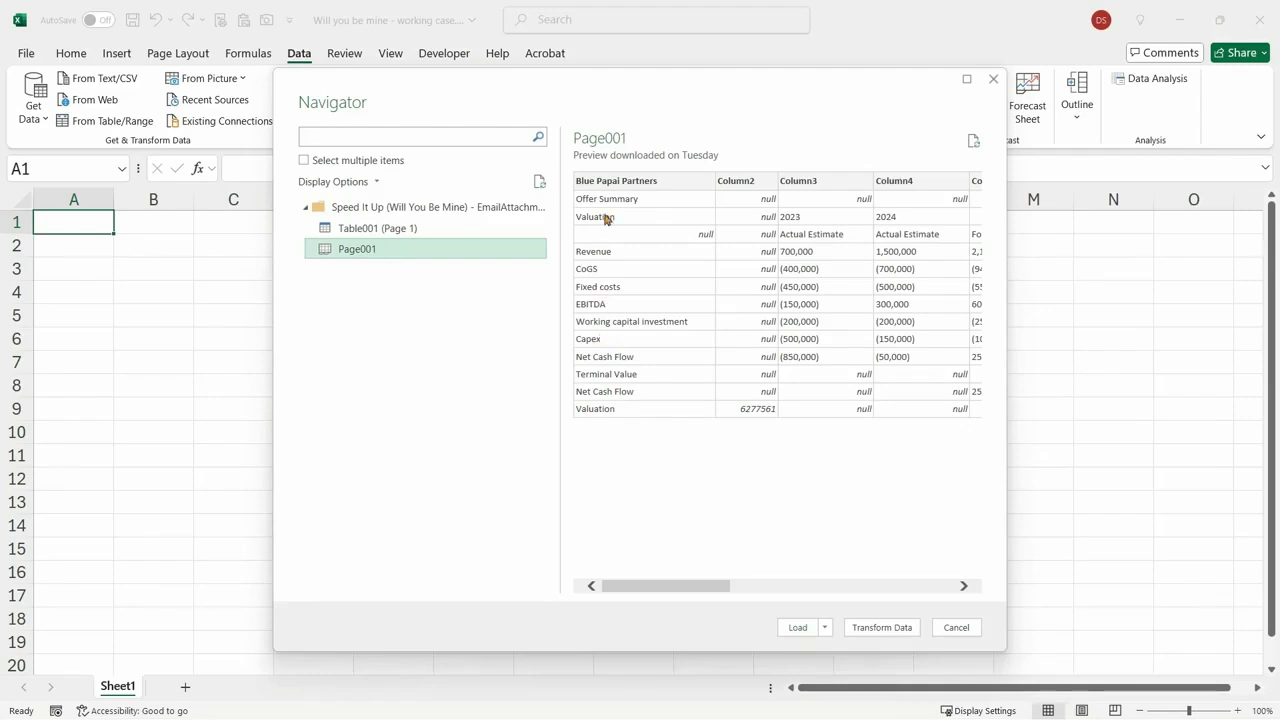
left_click_drag(634, 585, 614, 549)
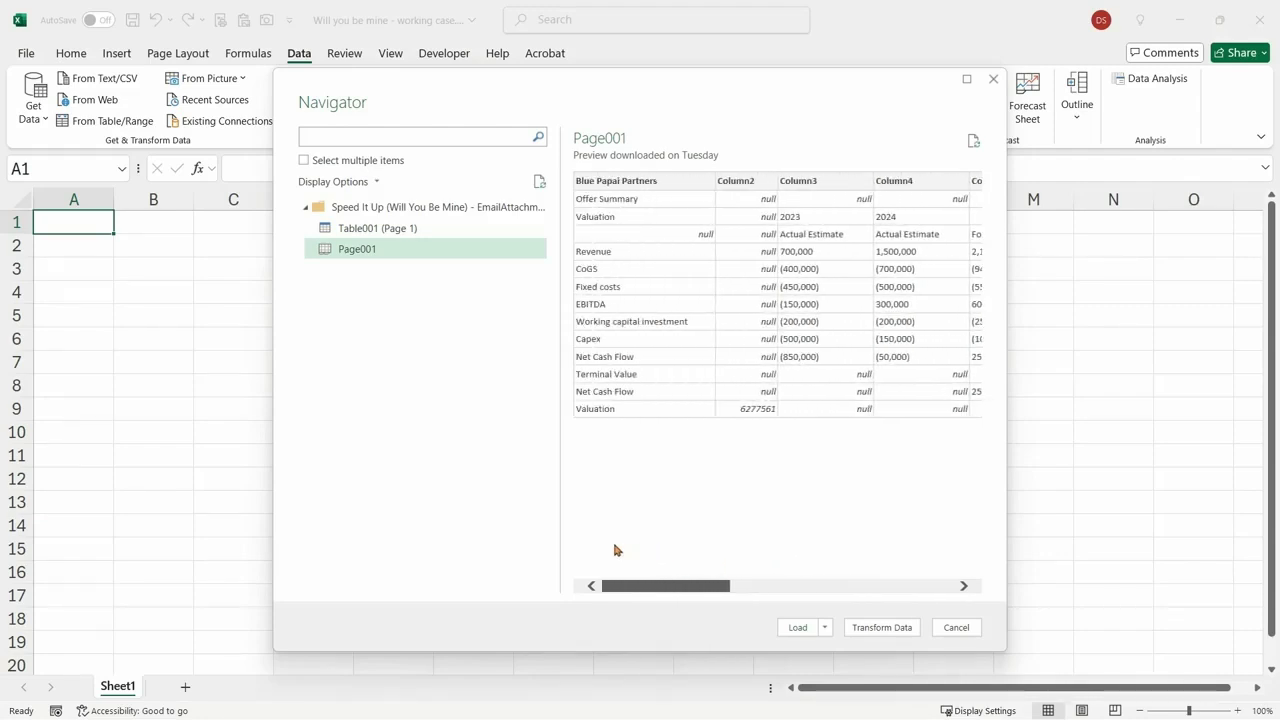
left_click(385, 228)
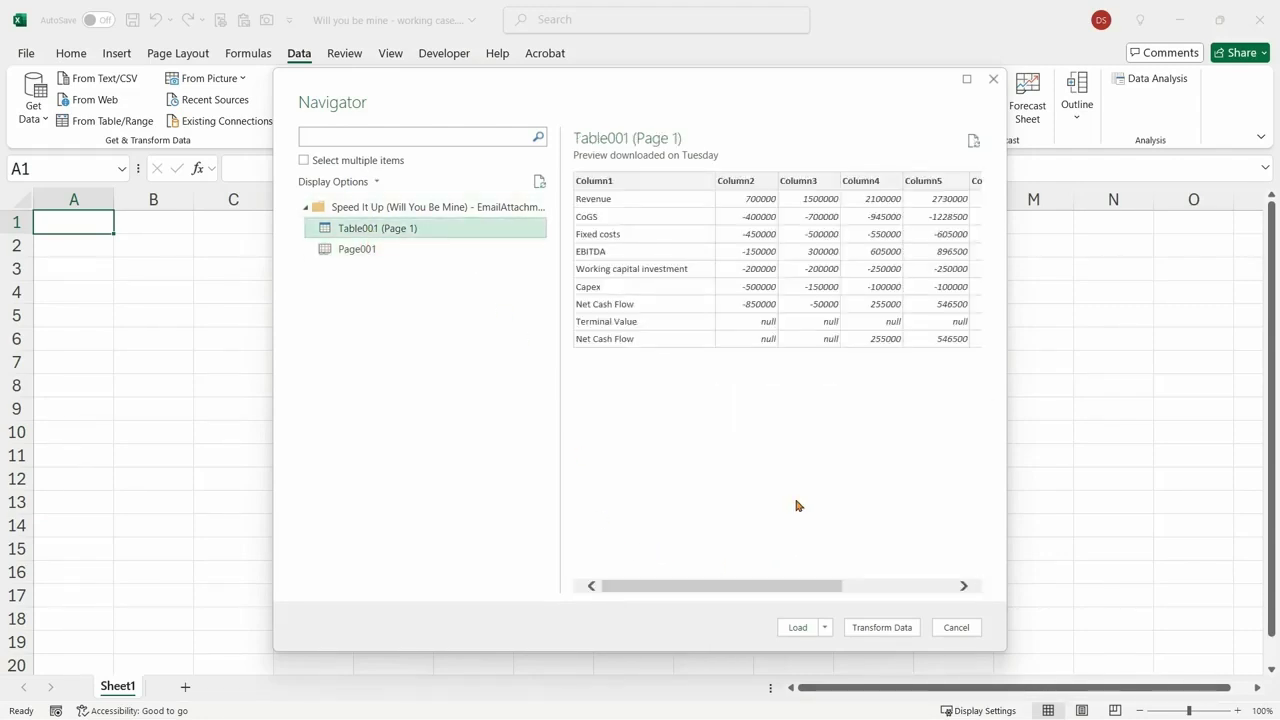
left_click(797, 627)
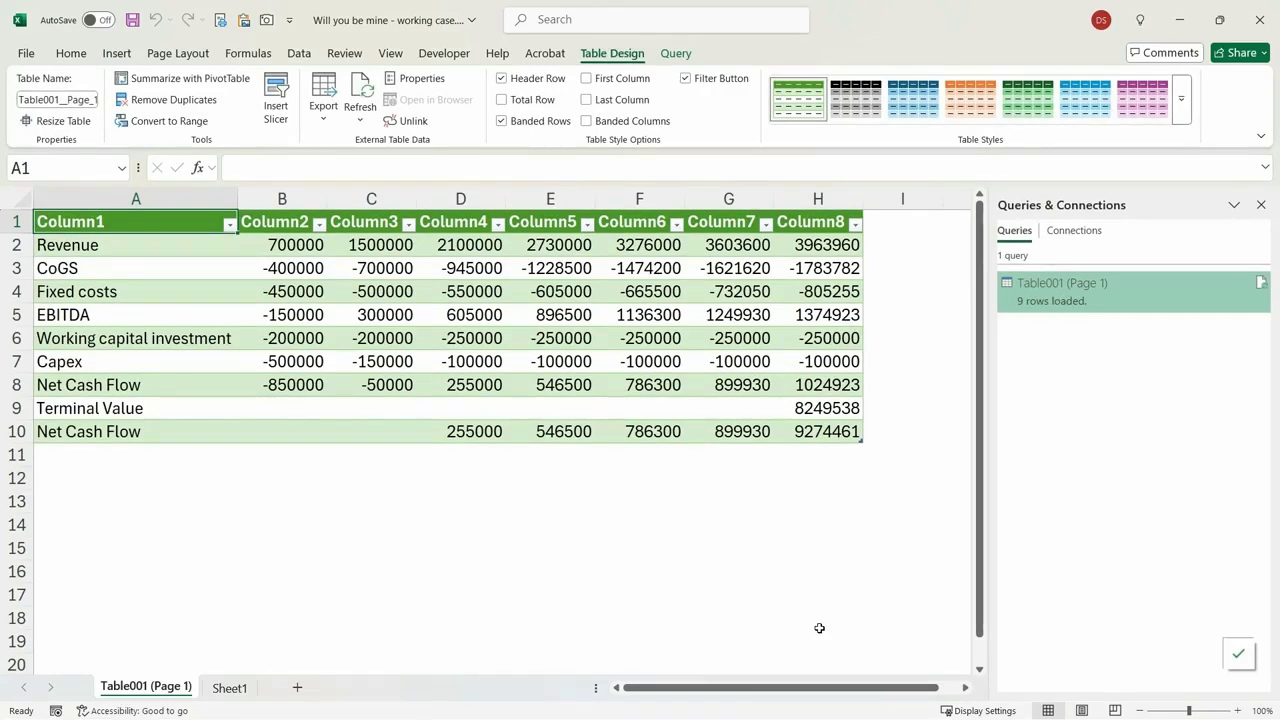
left_click(1260, 205)
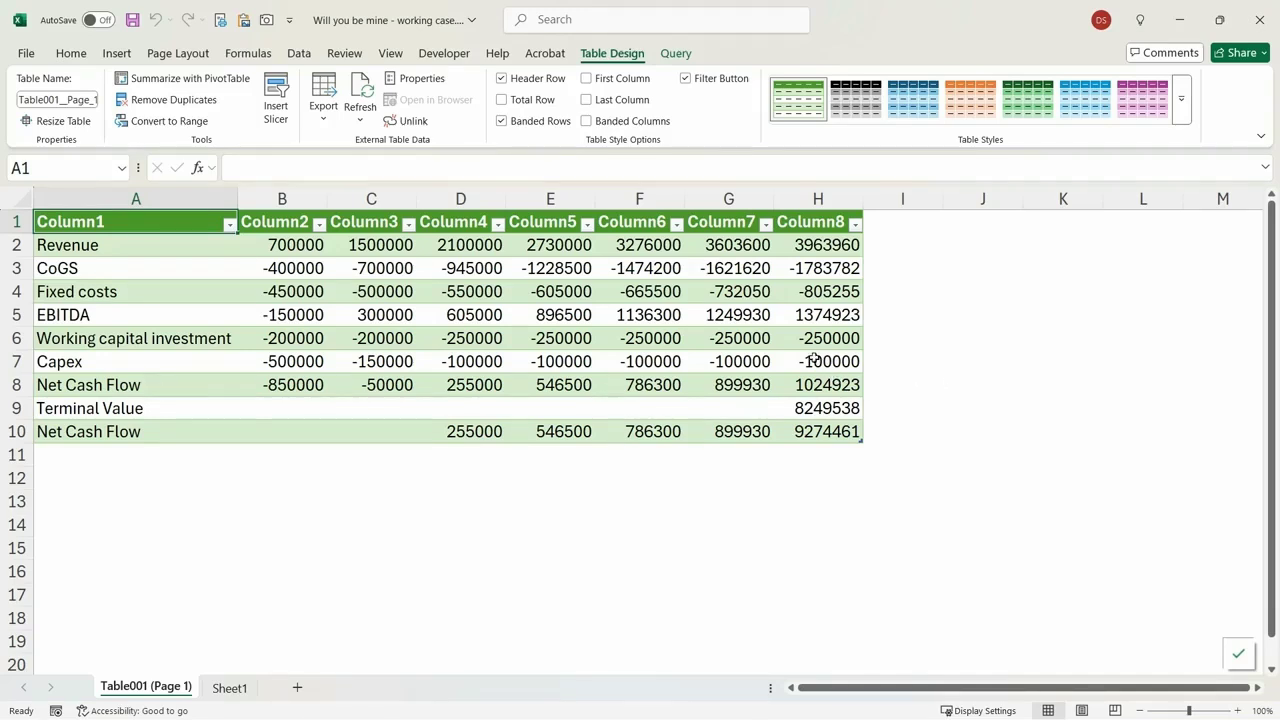
Unlink the imported table from its PDF query, permanently removing the query definition from the sheet
left_click(888, 337)
left_click(634, 314)
left_click(640, 386)
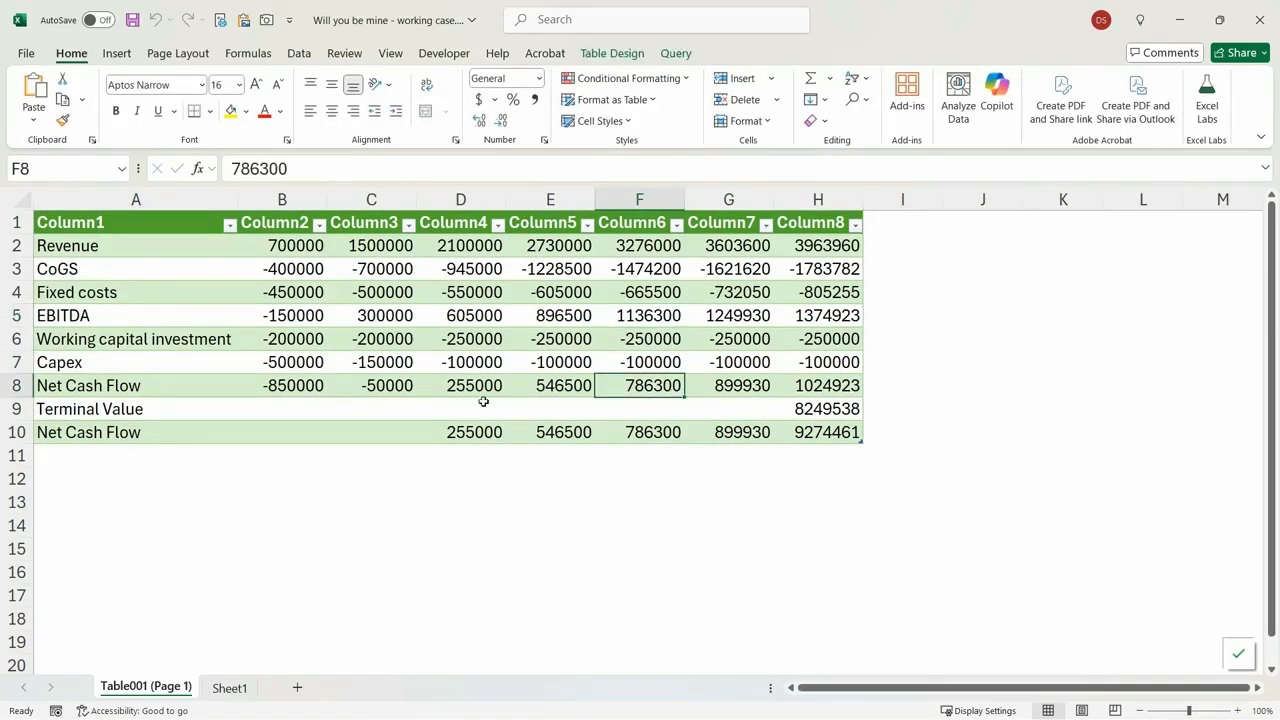
left_click(360, 340)
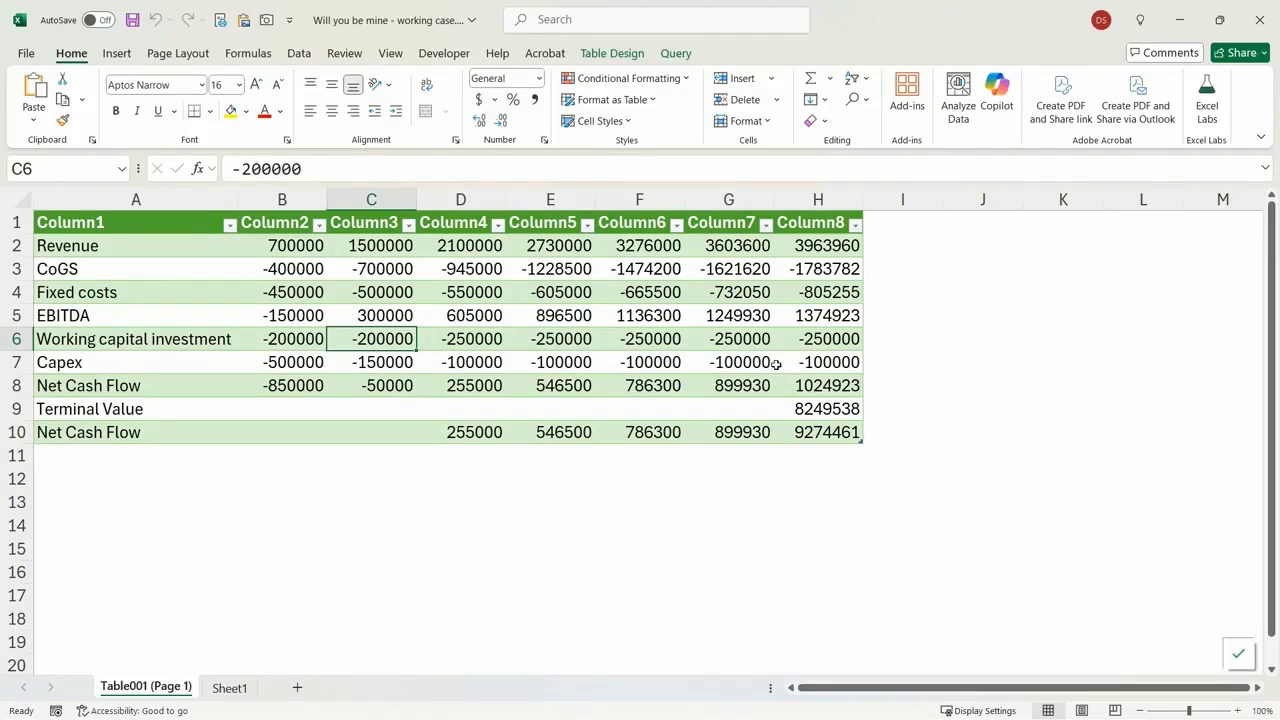
left_click(608, 53)
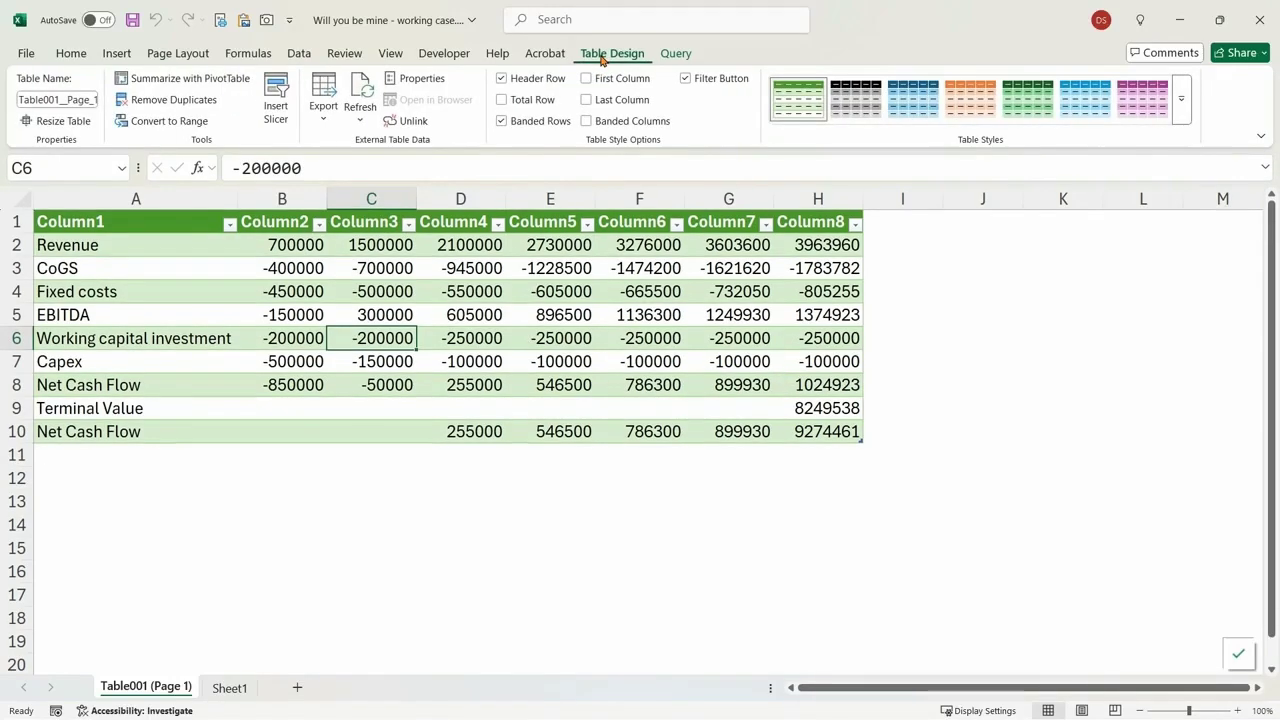
left_click(409, 122)
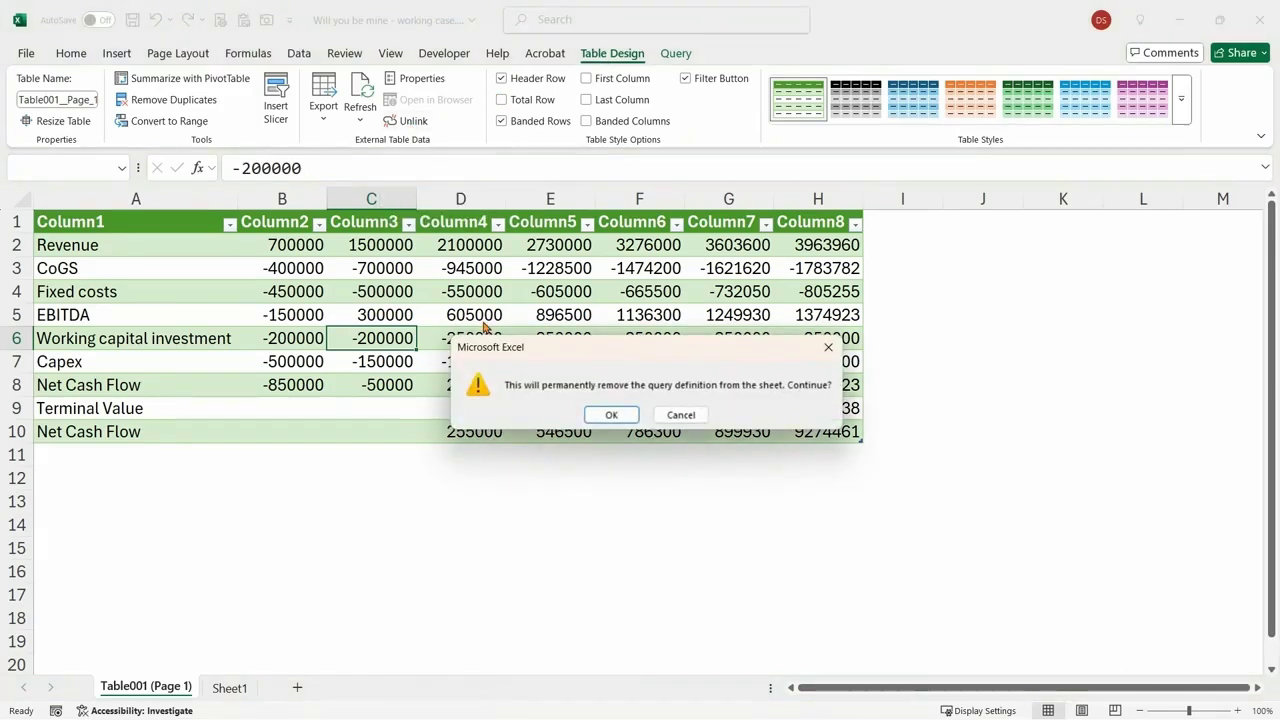
left_click(611, 414)
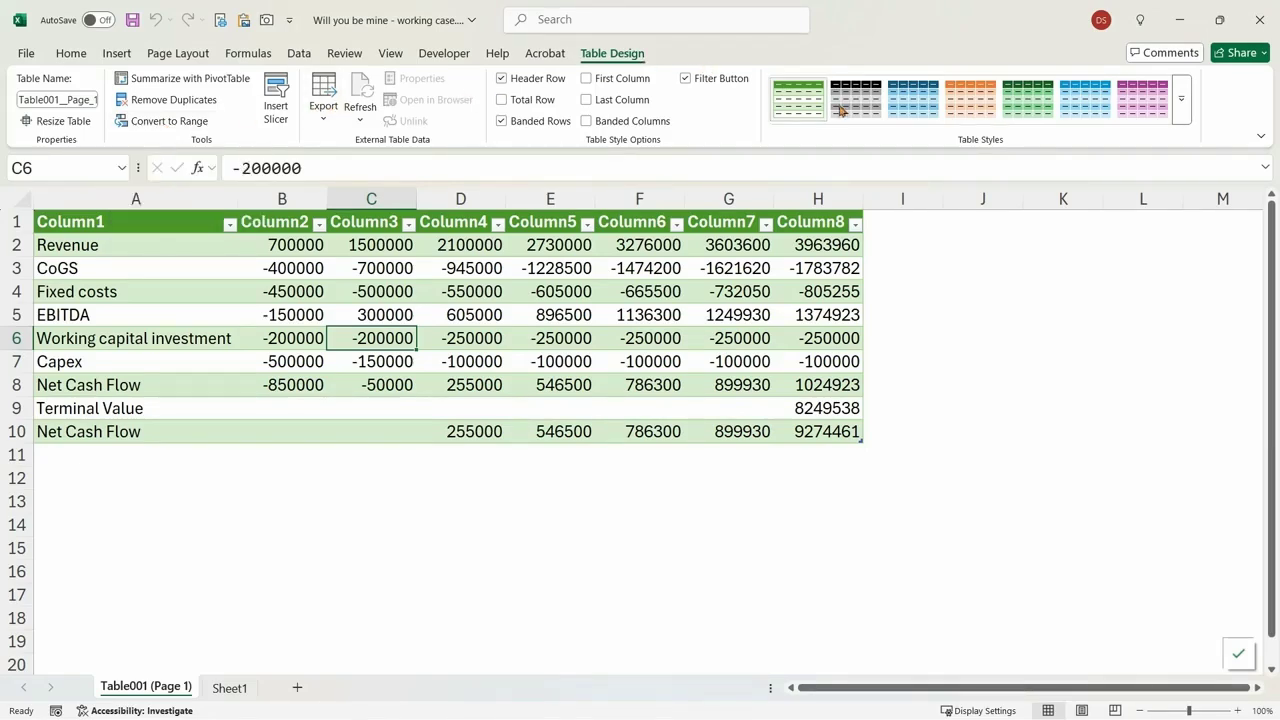
Apply the Light Gray, Table Style Medium 8 style to the imported table and convert it to a normal range
left_click(1183, 110)
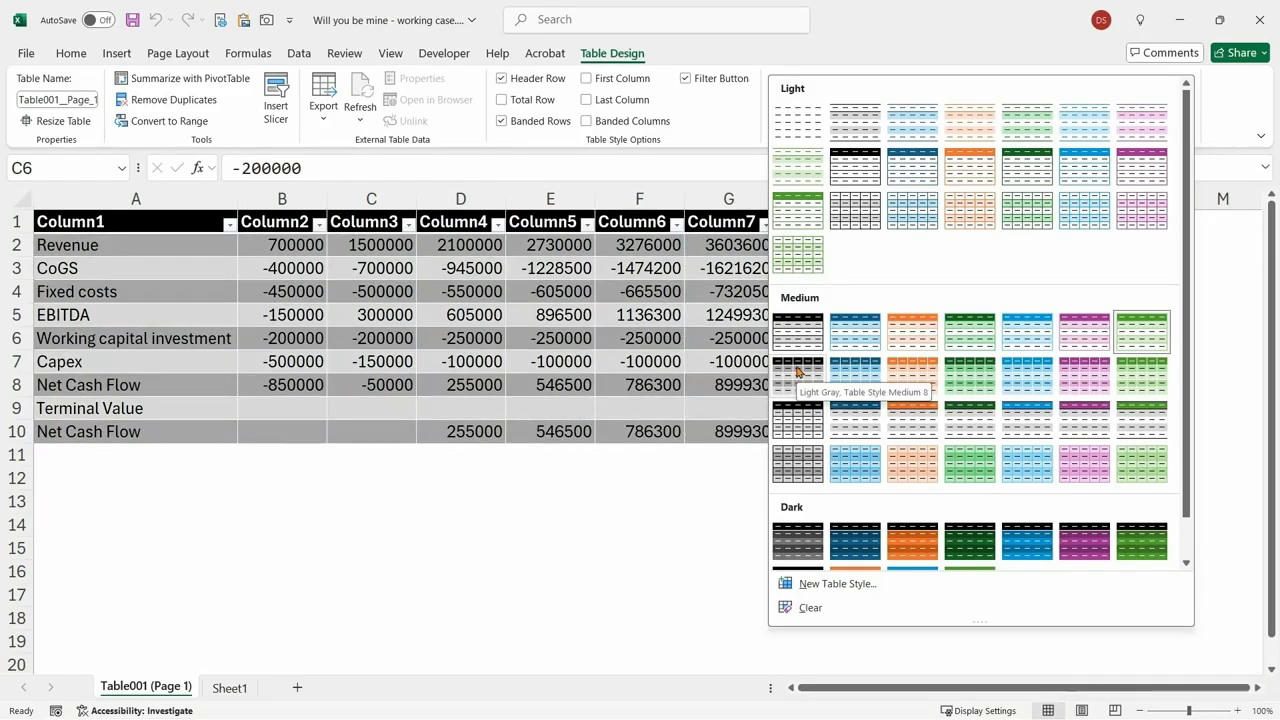
left_click(799, 410)
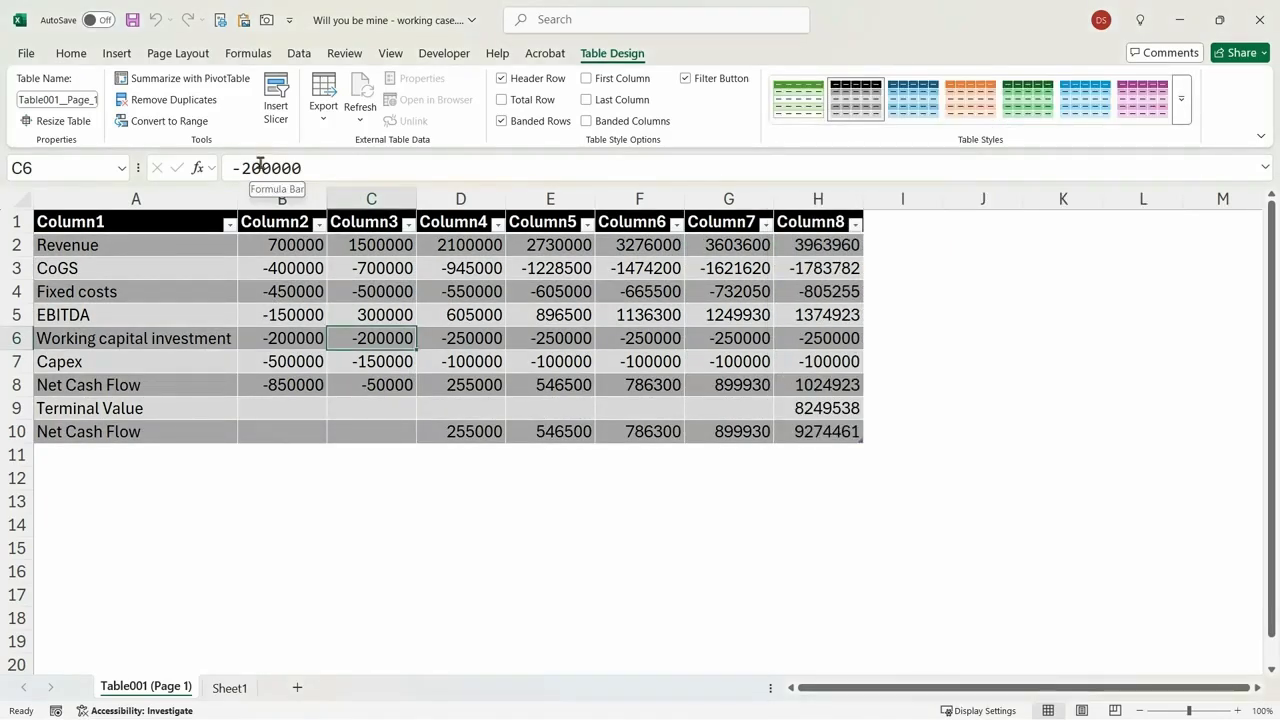
left_click(137, 121)
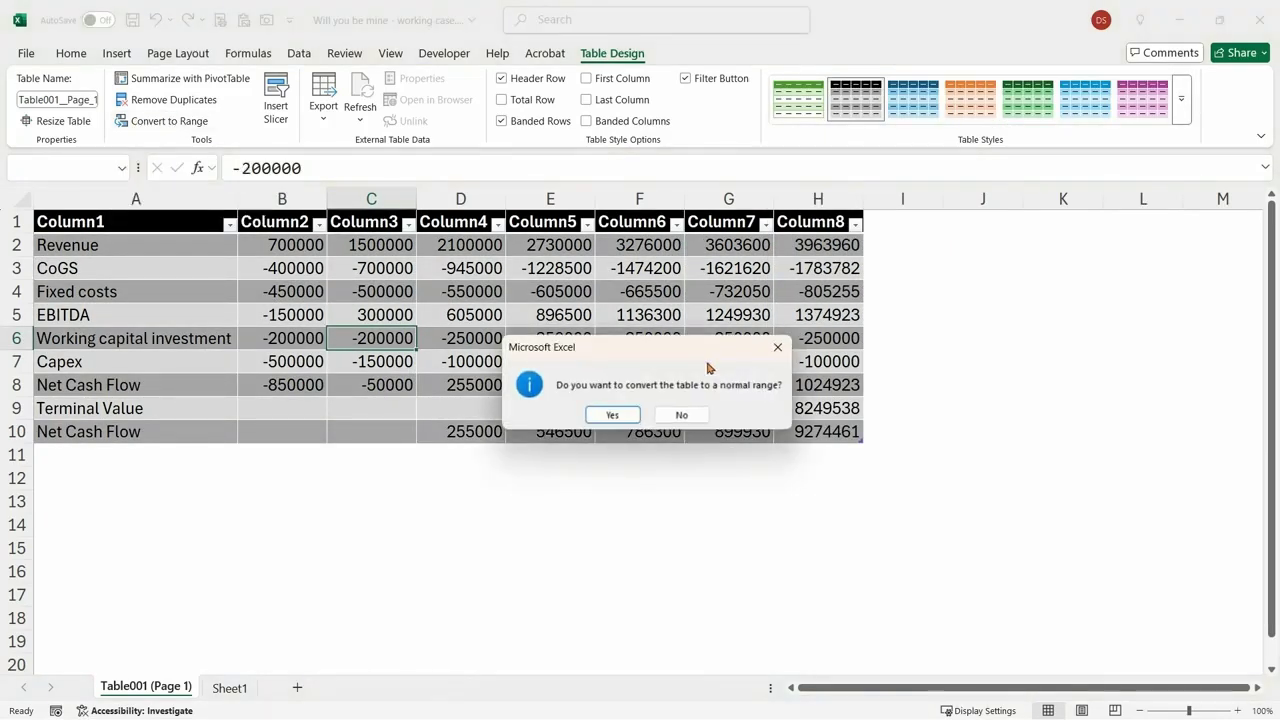
left_click(607, 414)
key("Right")
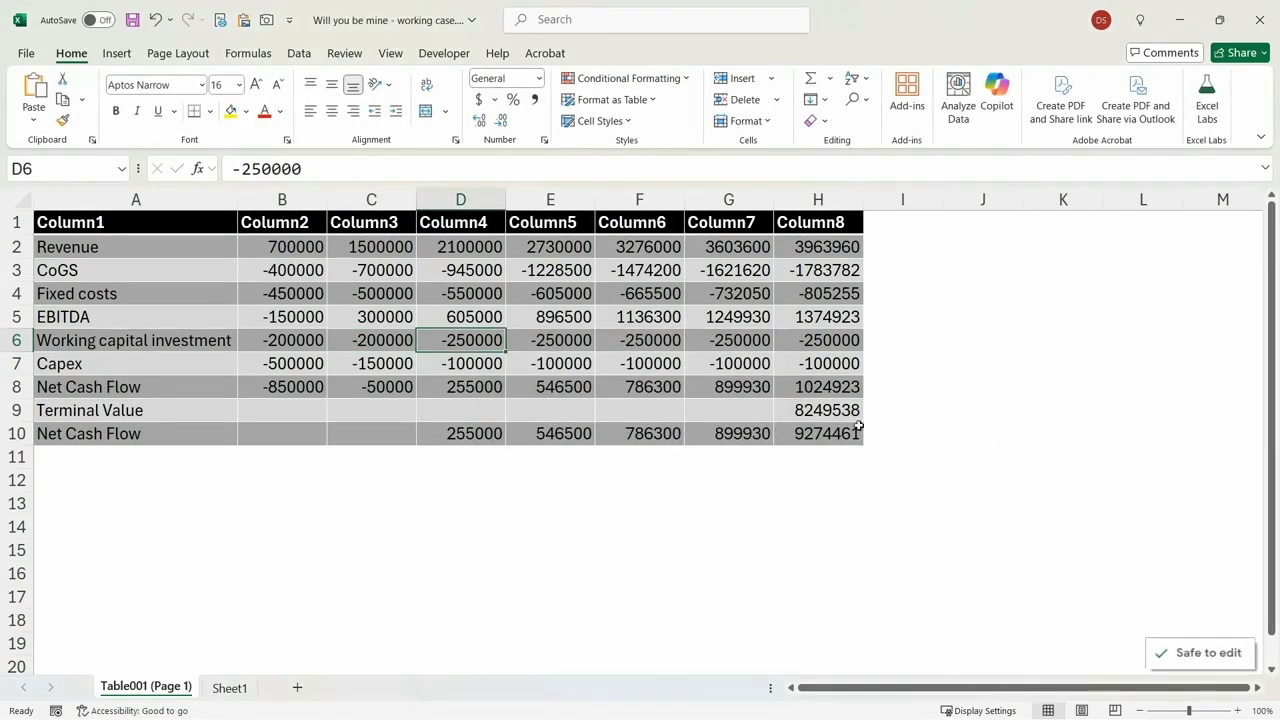
Format all the figures in B2:H10 as currency with no decimal places
left_click_drag(297, 246, 810, 430)
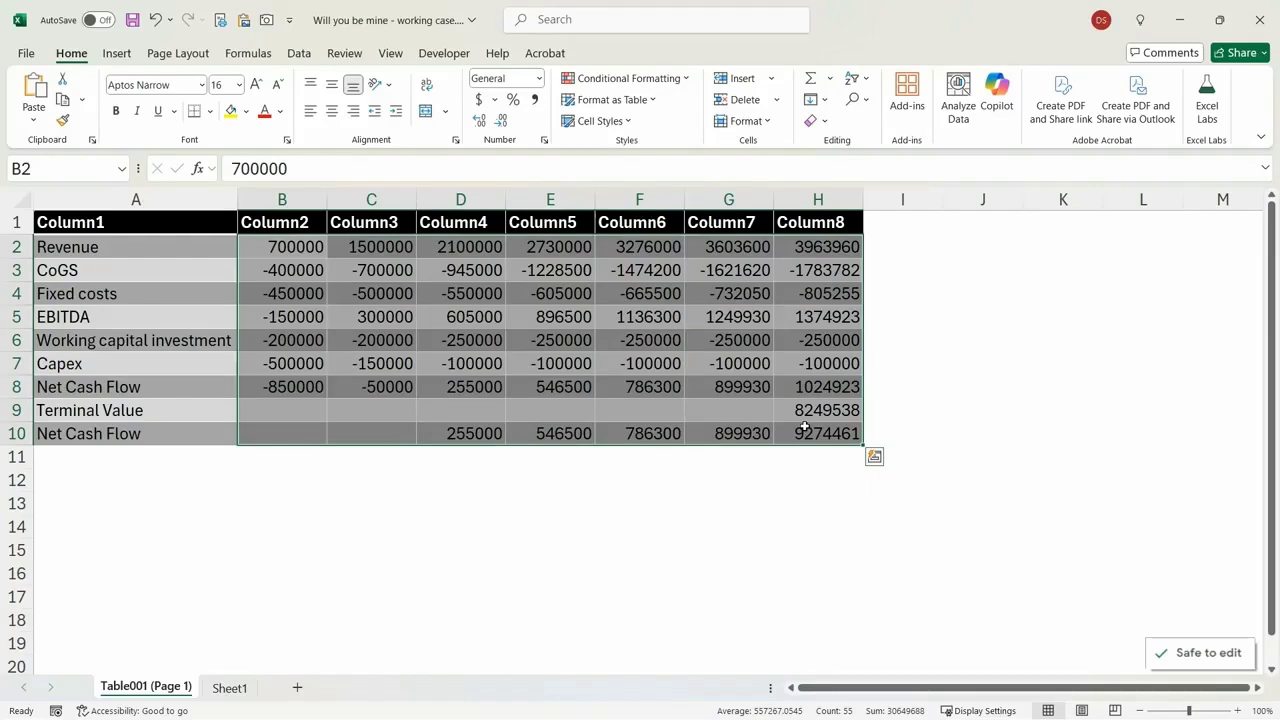
left_click(540, 80)
left_click(535, 190)
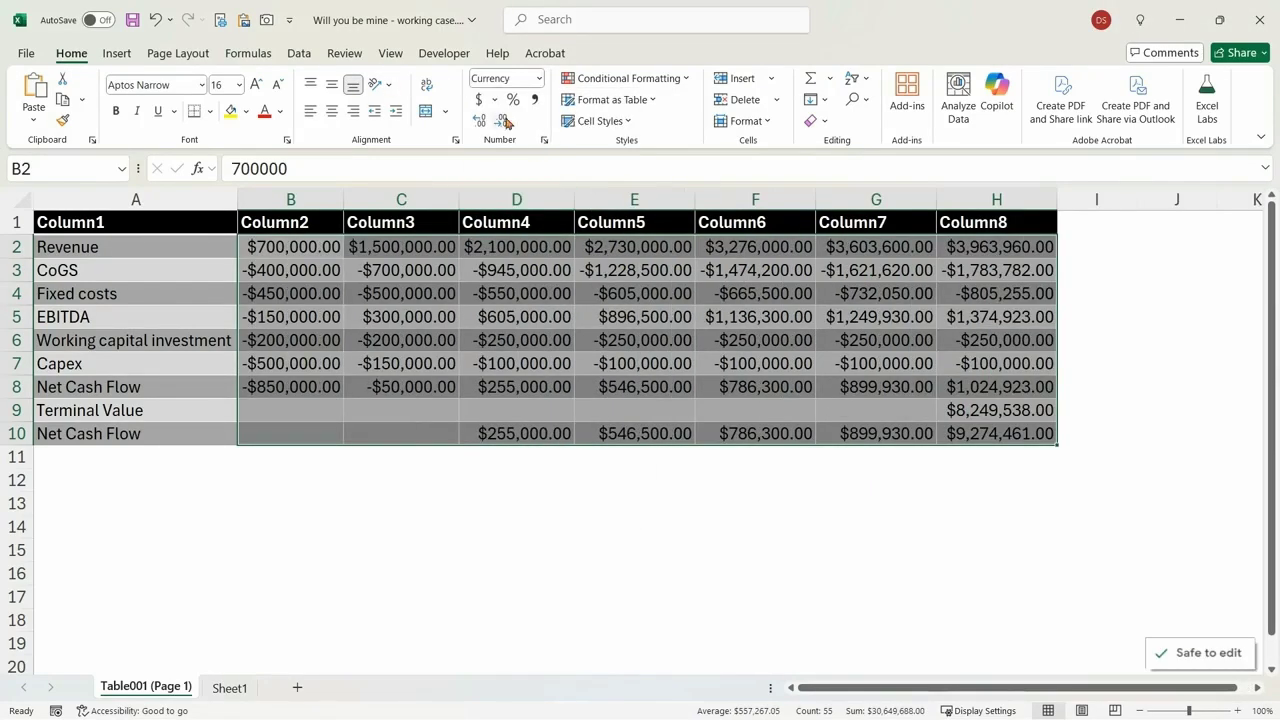
left_click(505, 121)
left_click(505, 121)
left_click(634, 386)
left_click(364, 362)
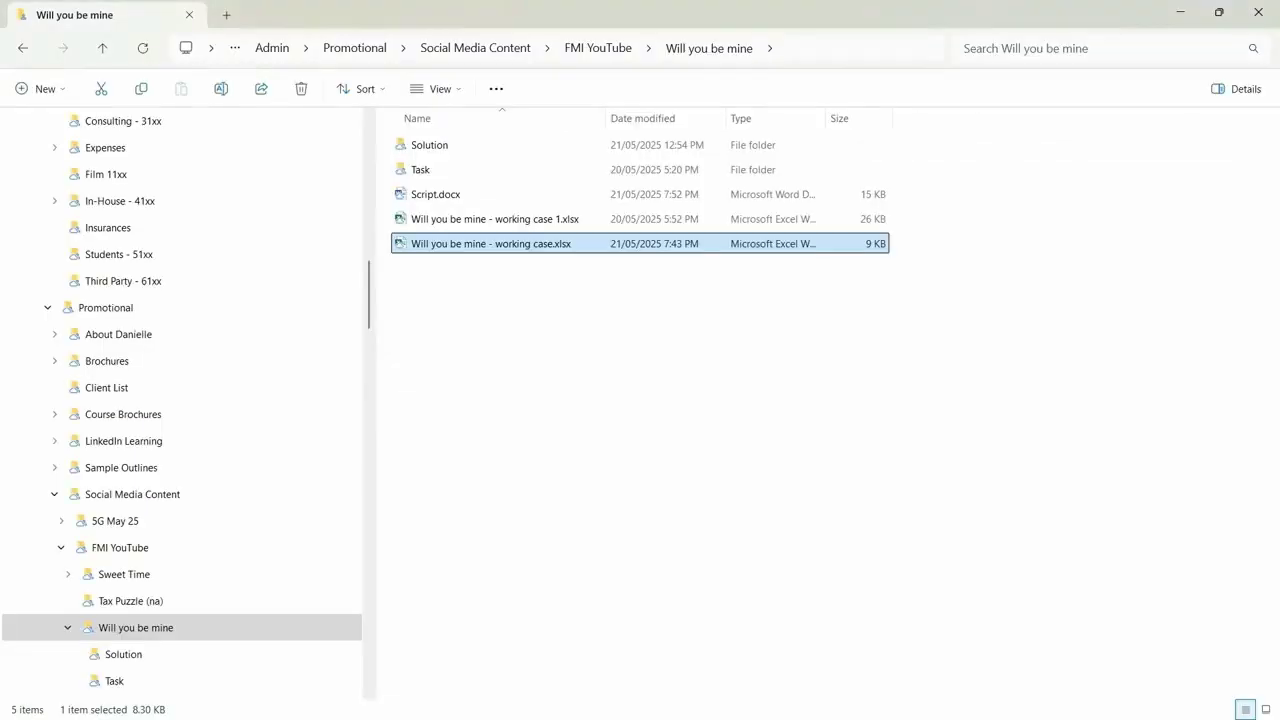
Switch to the offer summary PDF, copy the valuation figure 6,277,561, and paste it into cell B11 of the Excel table
left_click(291, 29)
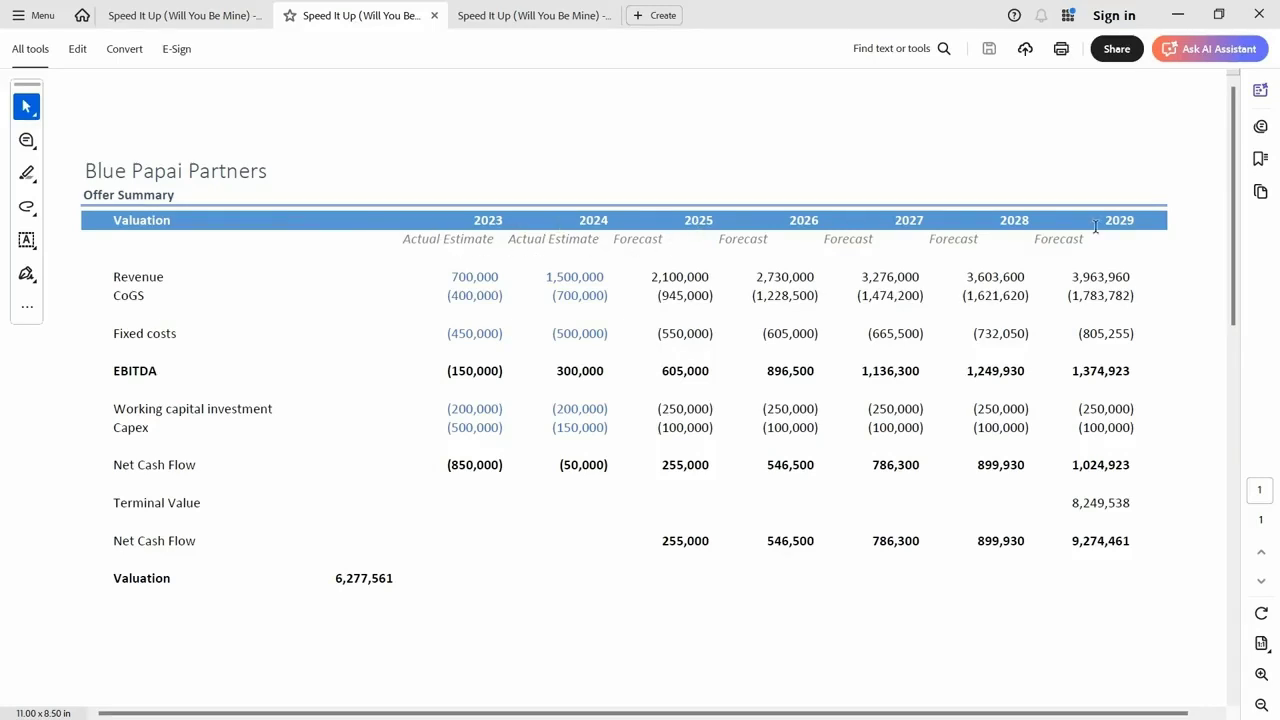
left_click_drag(386, 581, 331, 587)
key("ctrl+c")
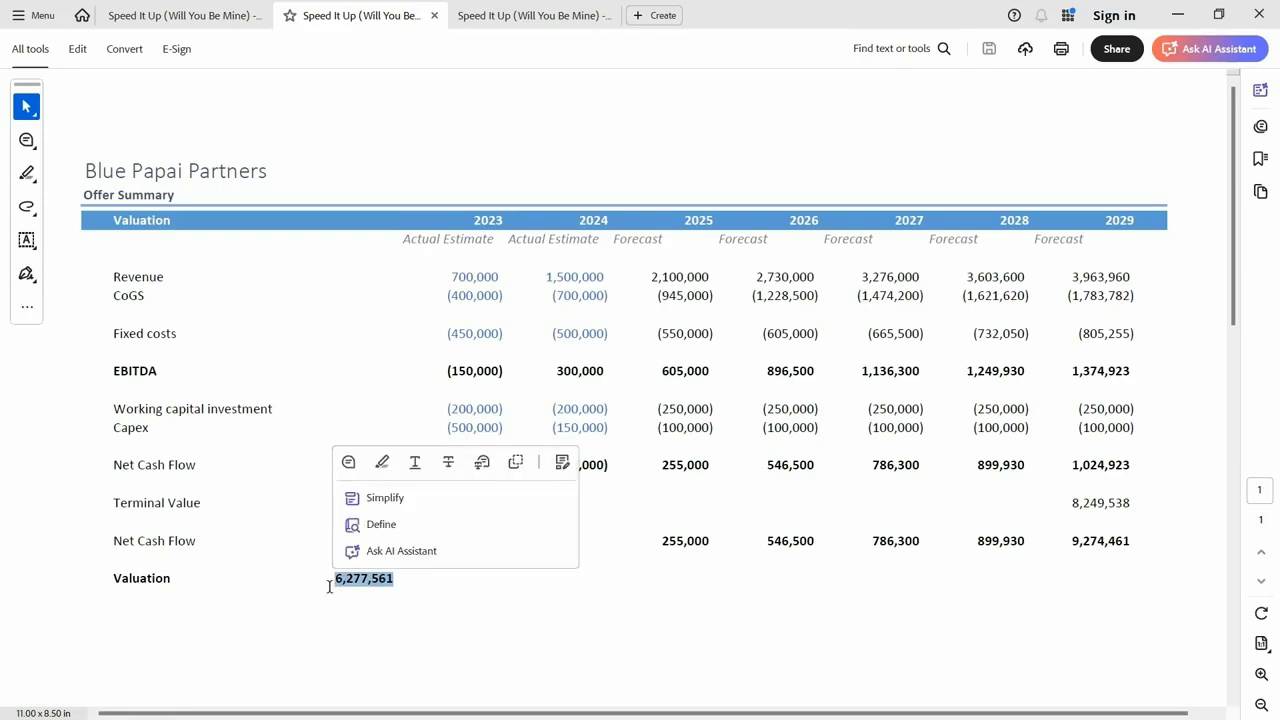
key("alt+Tab")
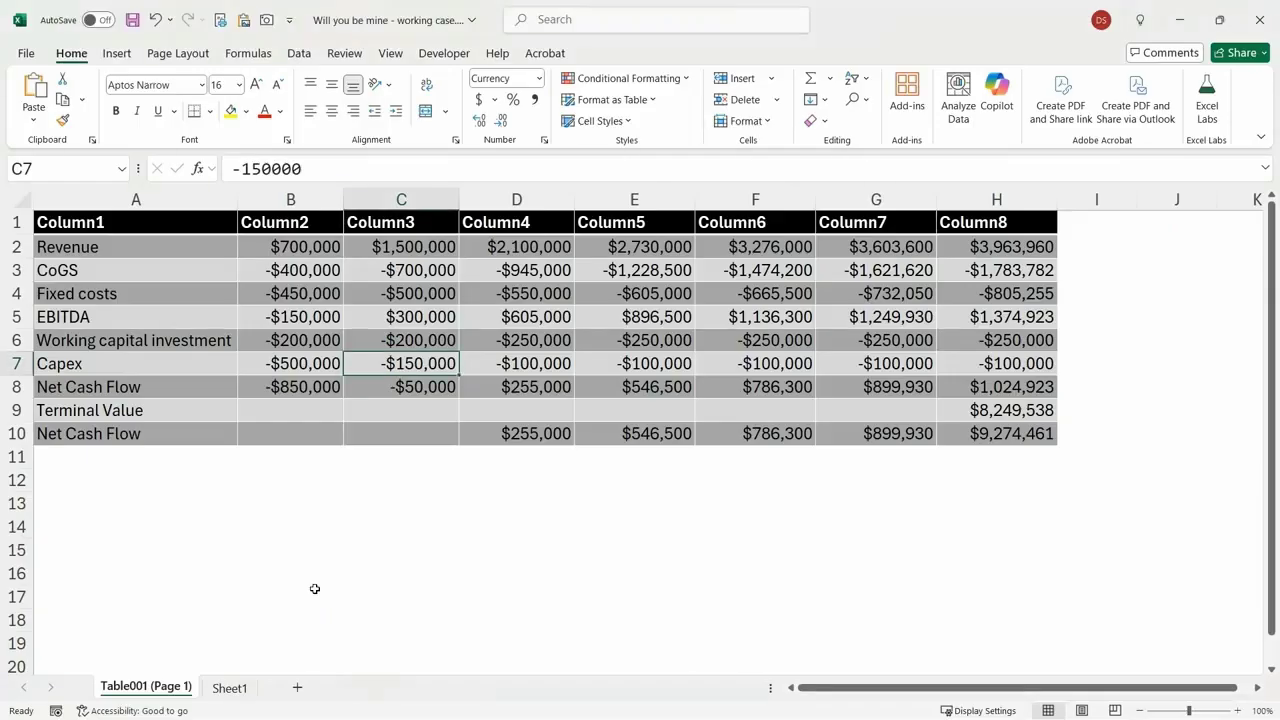
left_click(323, 463)
key("ctrl+v")
Label the row for the pasted figure Valuation in cell A11
key("Left")
type("VAlu")
key("BackSpace")
key("BackSpace")
key("BackSpace")
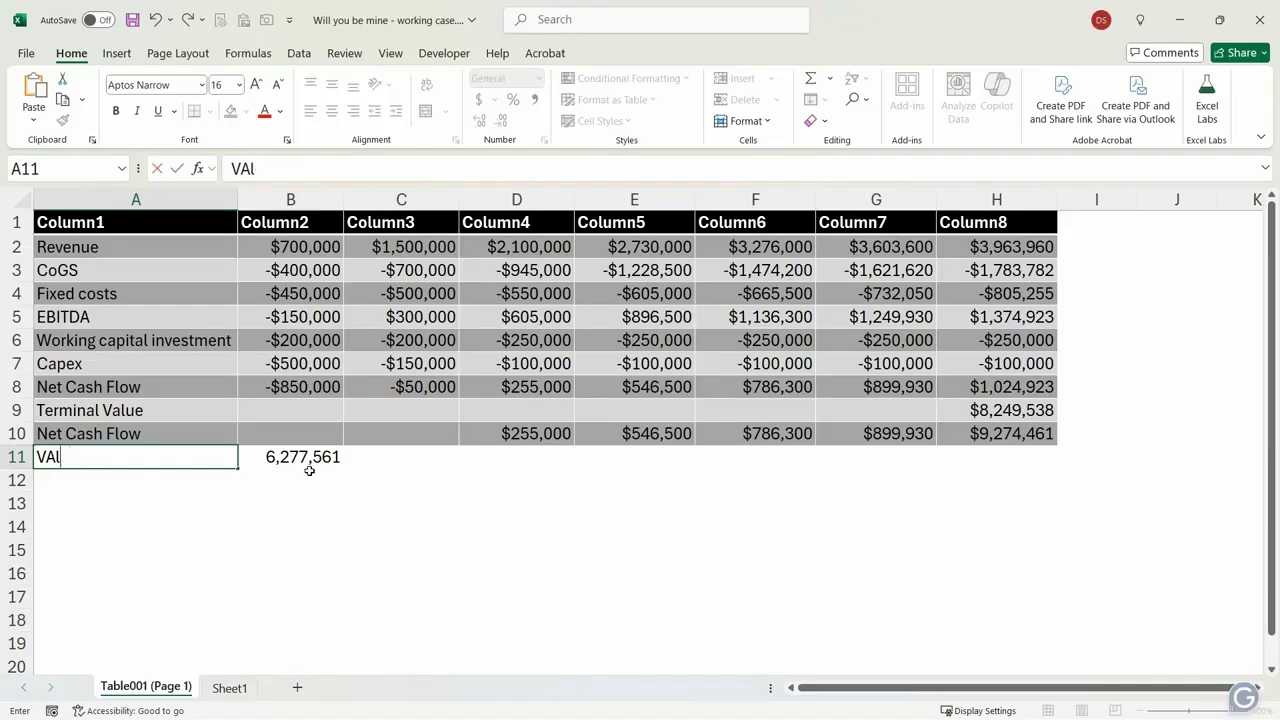
type("aluation")
key("Right")
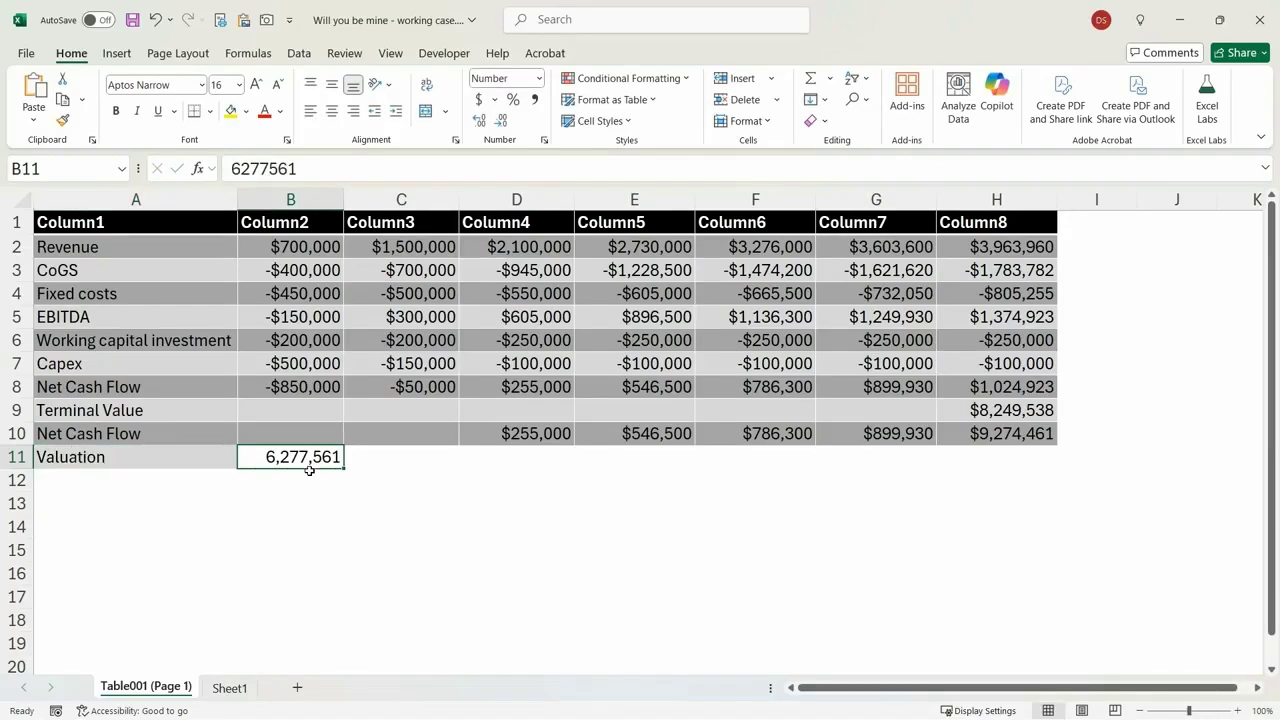
Format the valuation figure in B11 as currency with no decimal places
left_click(539, 78)
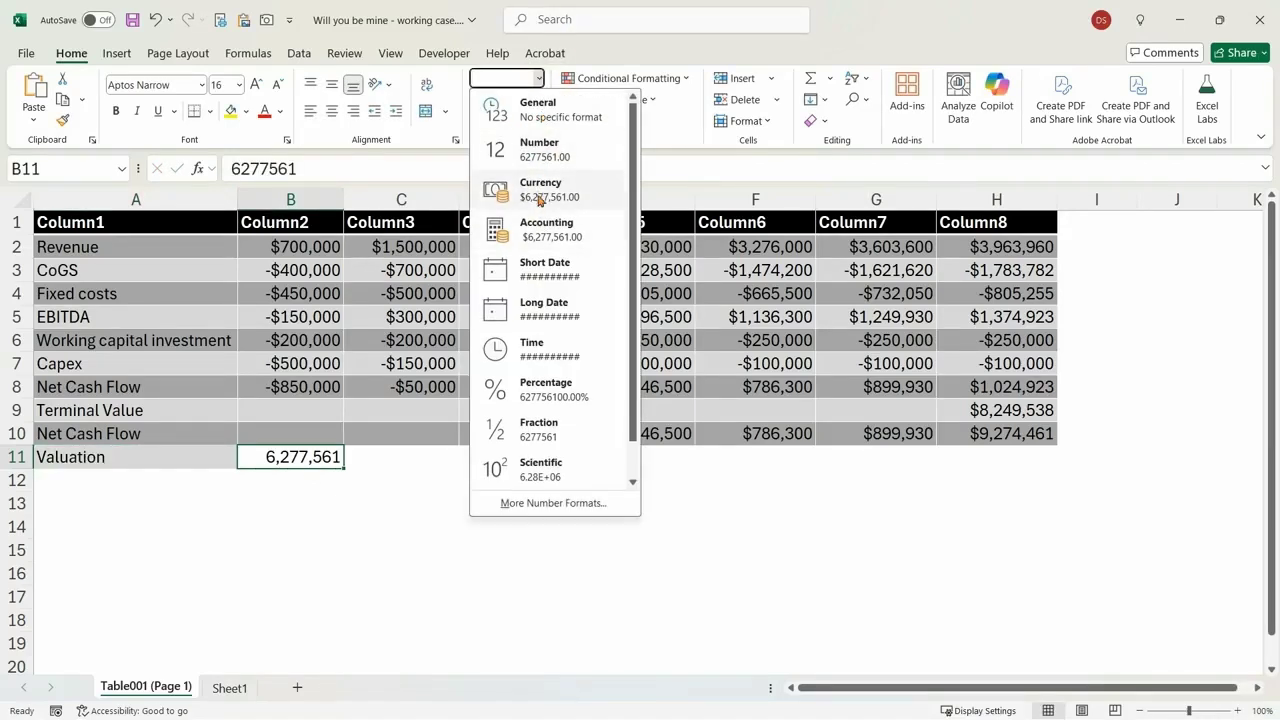
left_click(540, 190)
left_click(501, 119)
left_click(501, 119)
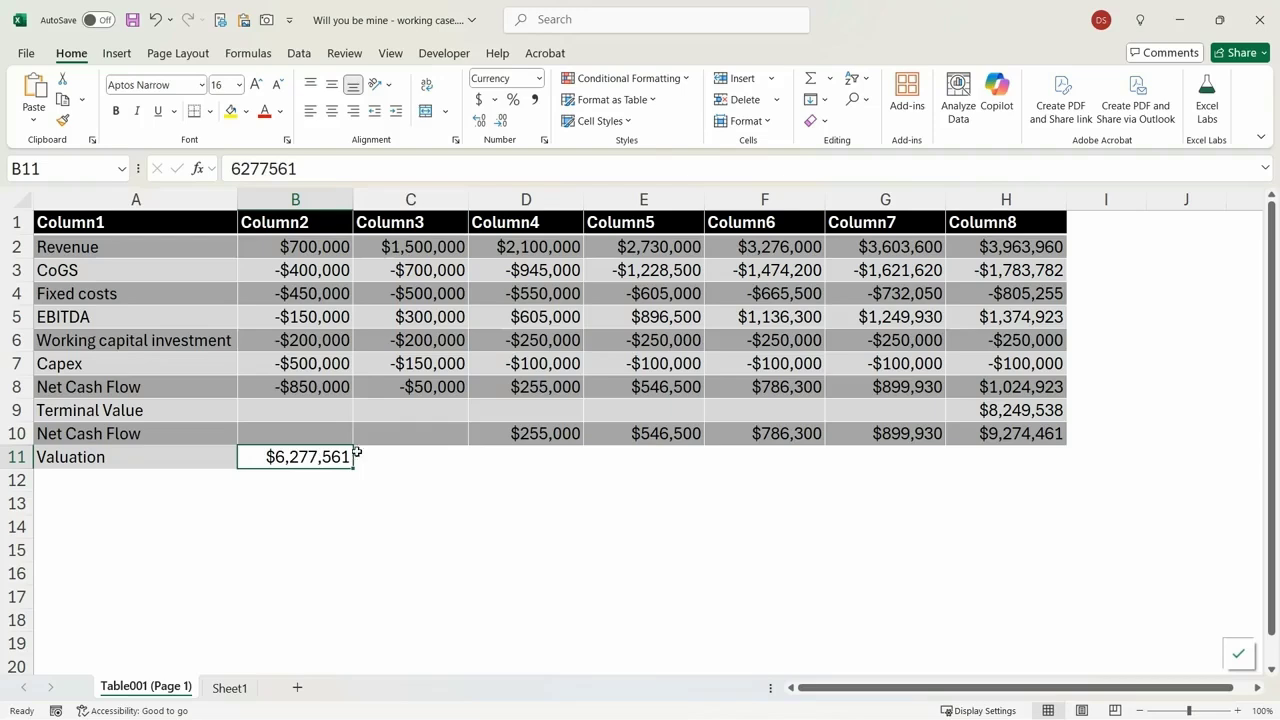
key("Right")
Replace the Column2 header in B1 with 2023
left_click(331, 218)
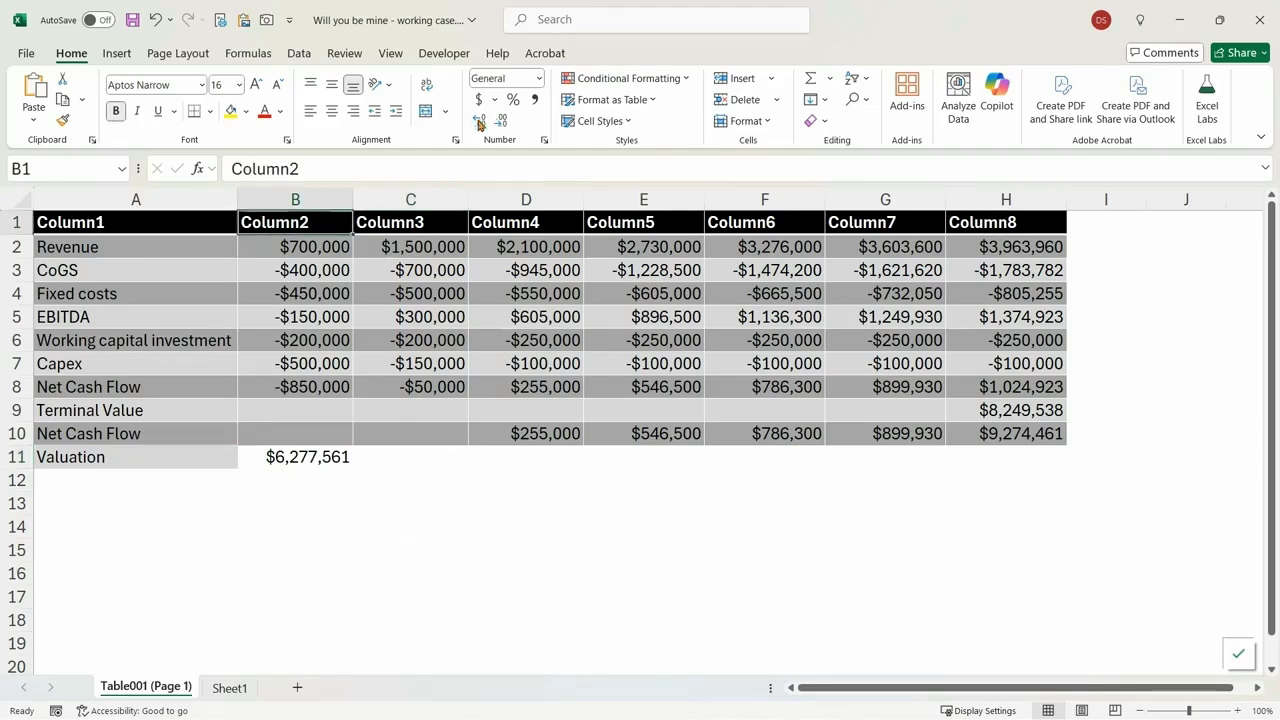
type("2023")
key("Return")
Enter =B1+1 in C1 and fill it across to H1 to build the remaining year headers
key("Up")
key("Right")
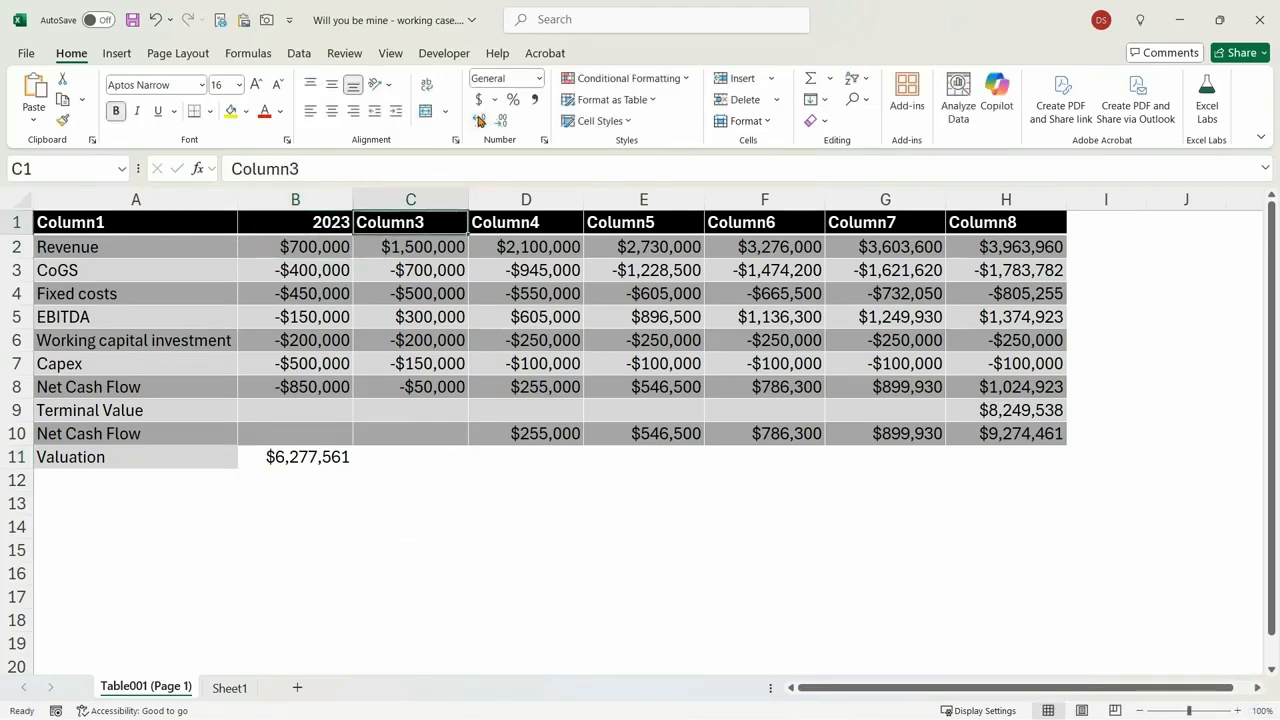
type("=")
key("Left")
type("+1")
key("ctrl+Return")
key("ctrl+shift+Right")
key("ctrl+r")
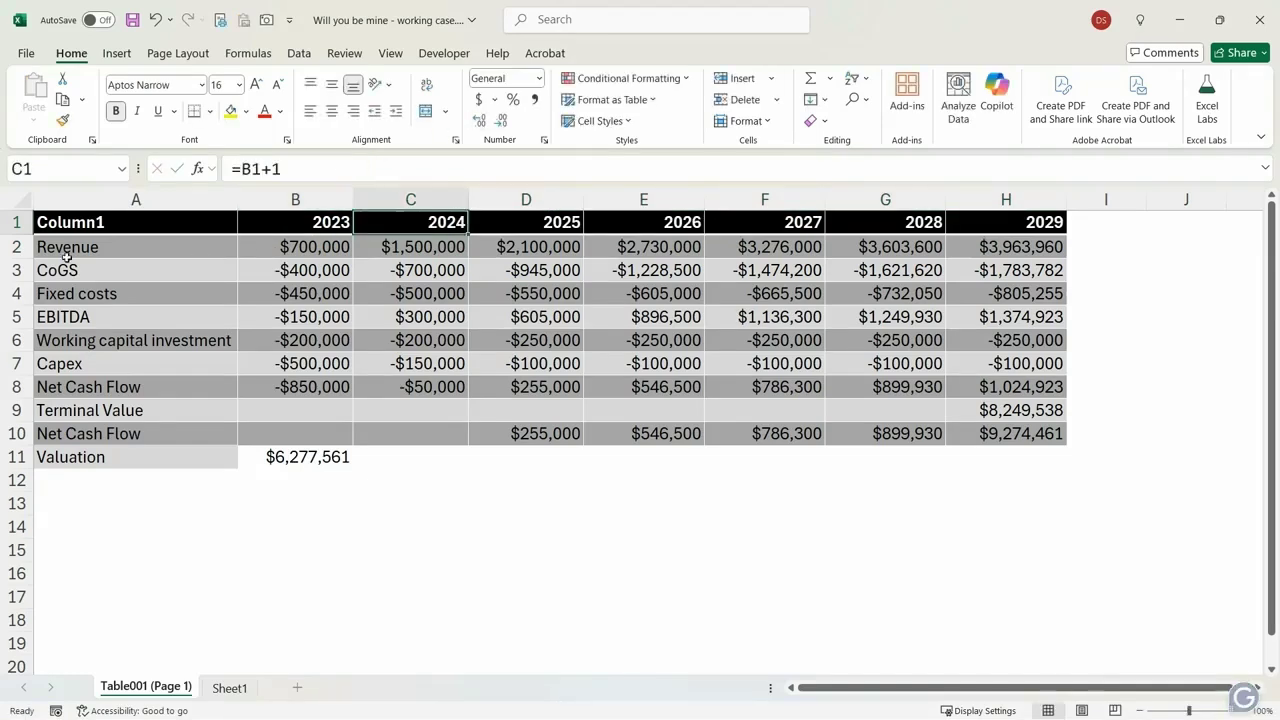
Insert a blank row above Revenue and label the 2023 column Act in B2
left_click(18, 246)
key("ctrl+shift+plus")
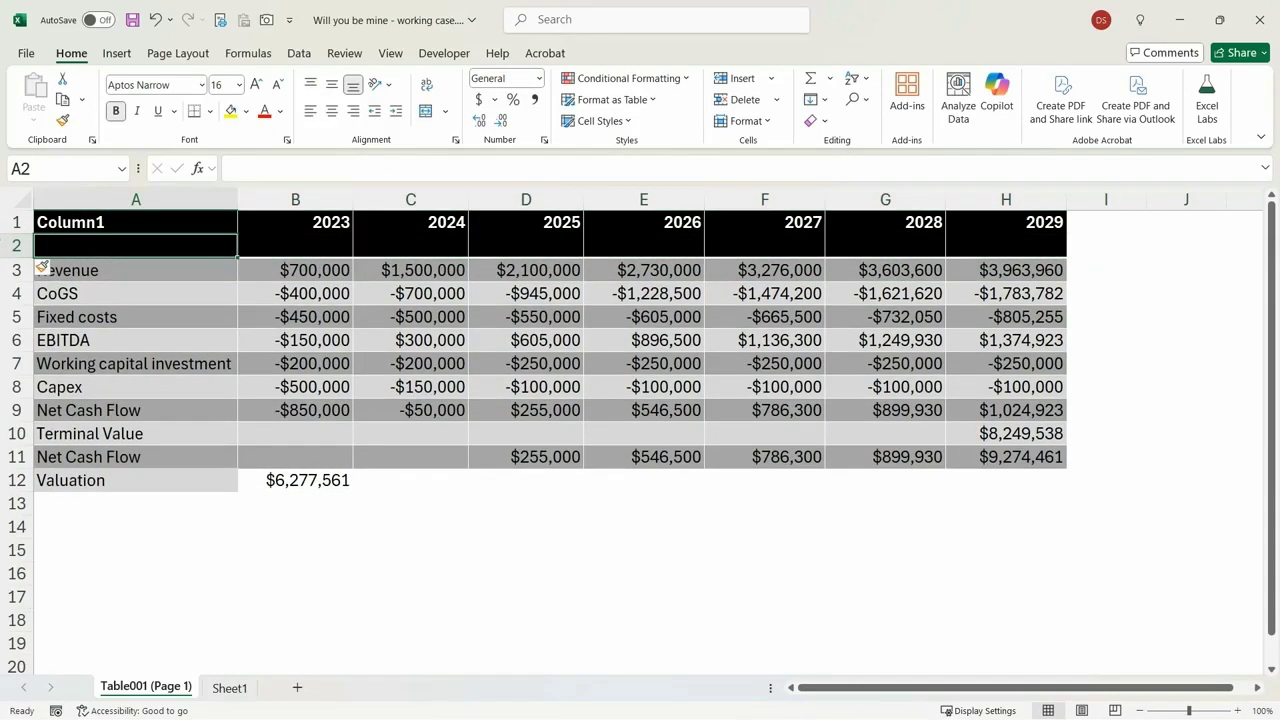
key("Right")
type("Act")
key("Right")
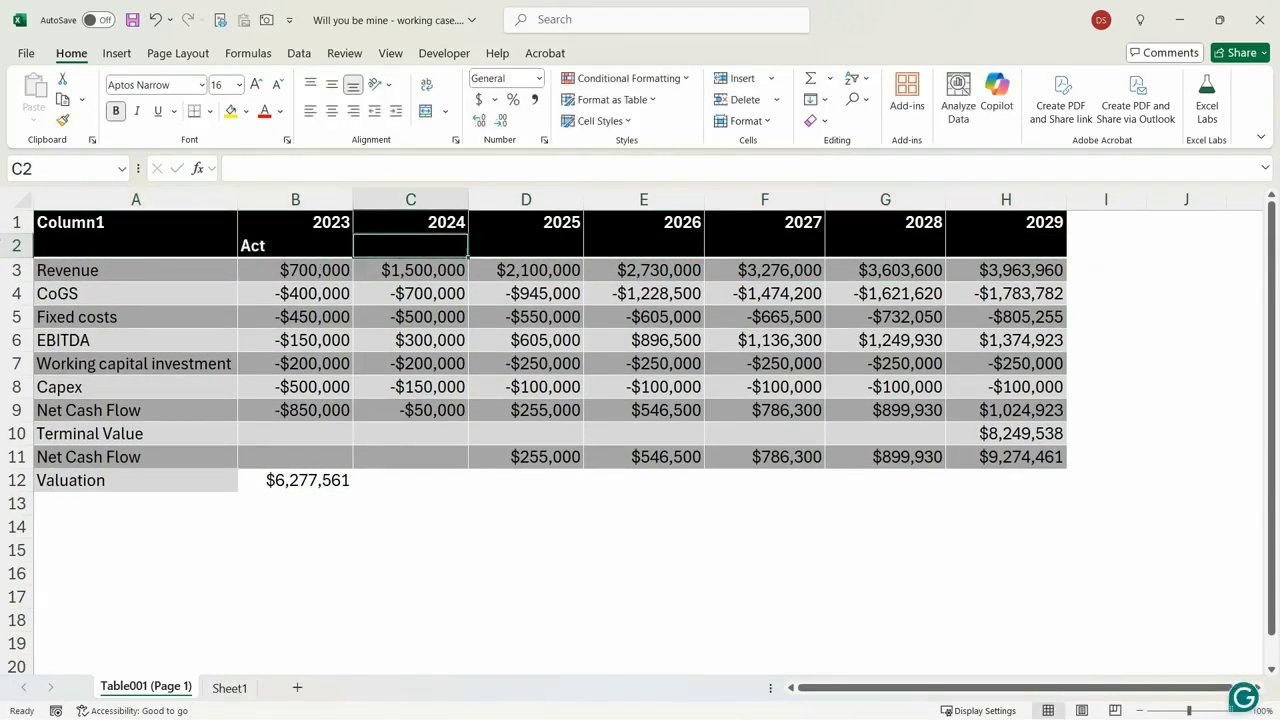
Right-align the Act label in B2 and copy it across the other year columns in row 2
key("Left")
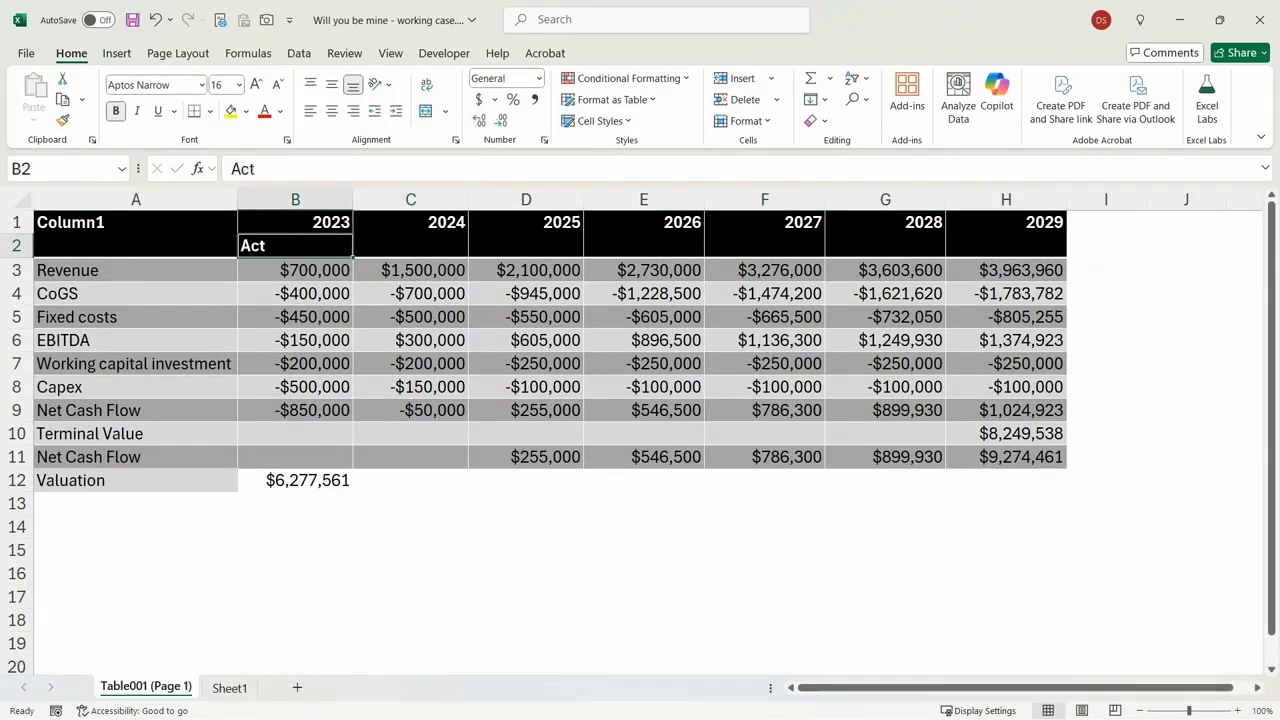
left_click(353, 111)
key("ctrl+c")
key("shift+Right")
key("shift+Right")
key("shift+Right")
key("shift+Right")
key("shift+Right")
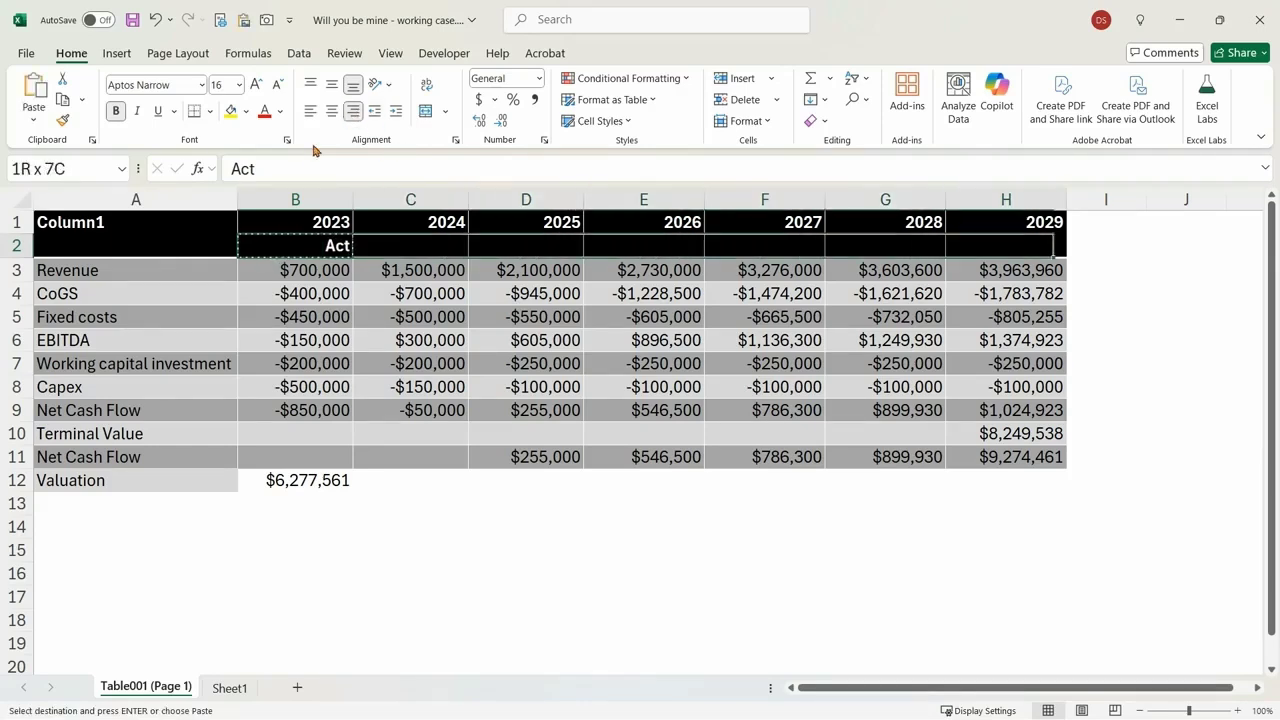
key("ctrl+v")
Label the 2025 to 2029 columns Fcst by entering it in D2 and copying it across to H2
key("Right")
key("Right")
type("Fcst")
key("Return")
key("Up")
key("ctrl+c")
key("shift+Right")
key("shift+Right")
key("shift+Right")
key("shift+Right")
key("ctrl+v")
key("Escape")
Give the Fcst labels in D2:H2 a white fill and black font
left_click(246, 111)
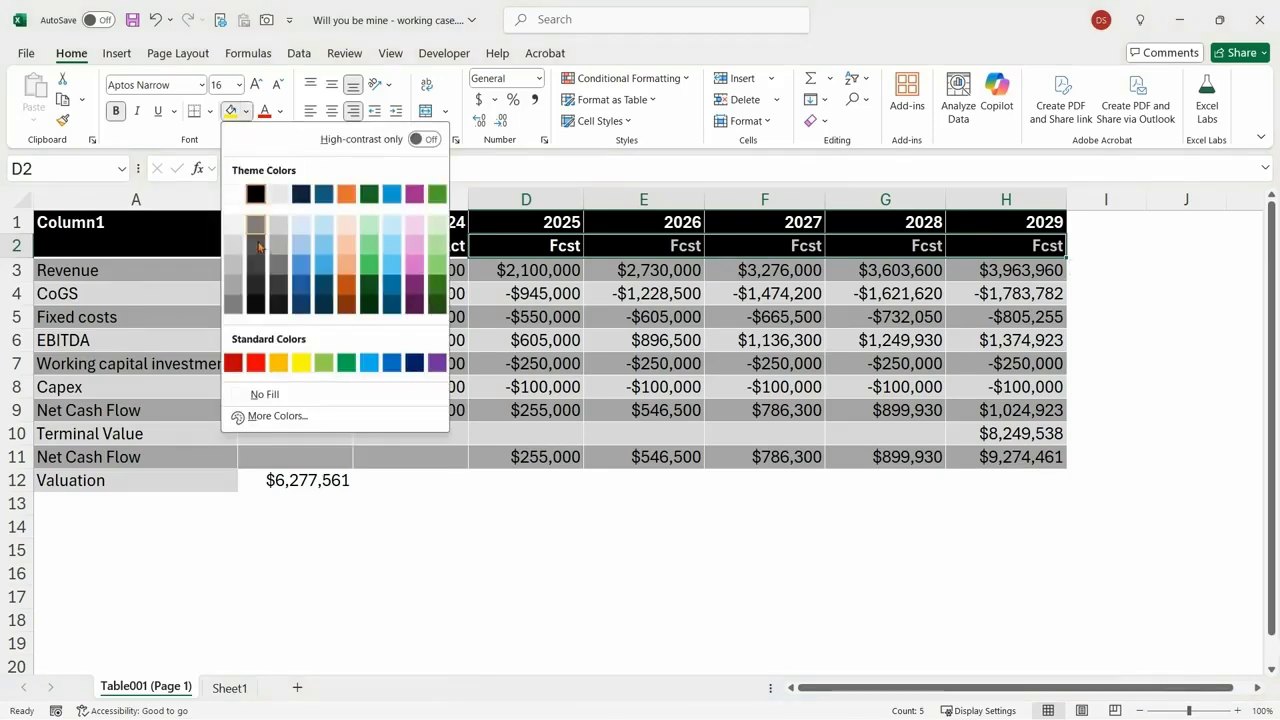
left_click(240, 194)
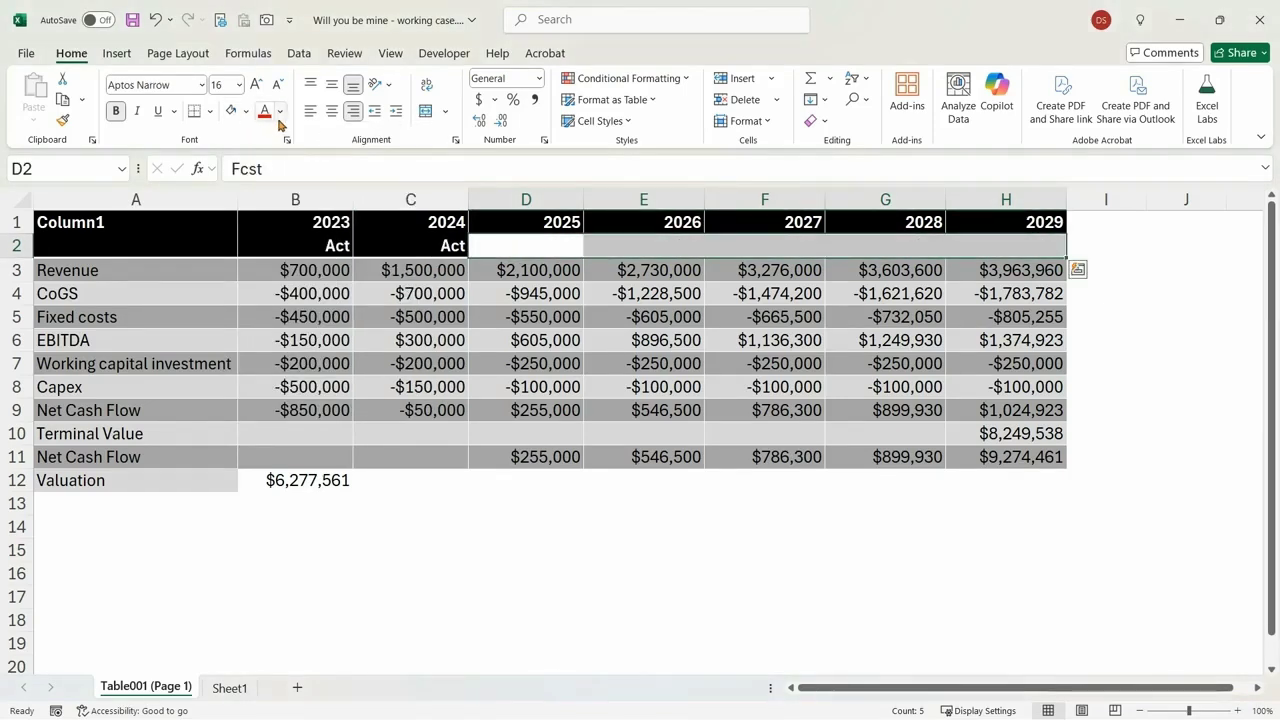
left_click(280, 111)
left_click(289, 219)
left_click(643, 386)
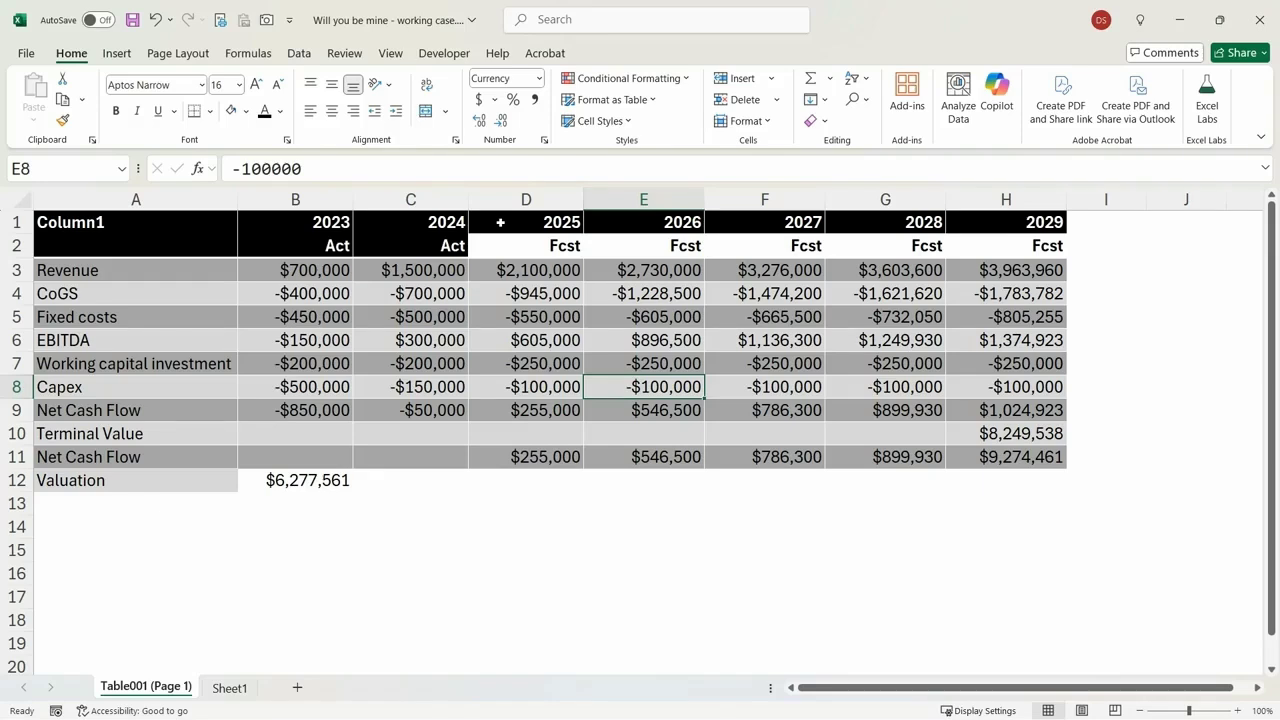
left_click(510, 272)
left_click(510, 341)
left_click(650, 410)
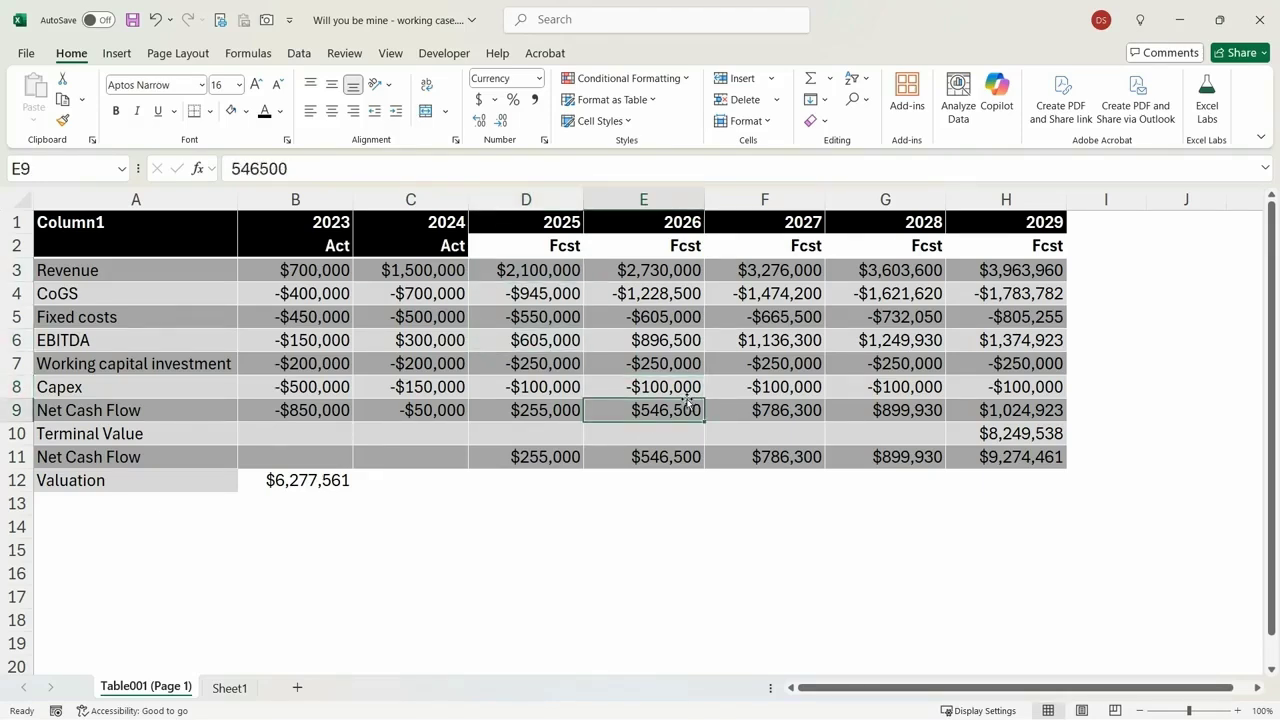
left_click(496, 321)
Show the sheet's gridlines and turn on Focus Cell to highlight the active cell's row and column
left_click(389, 54)
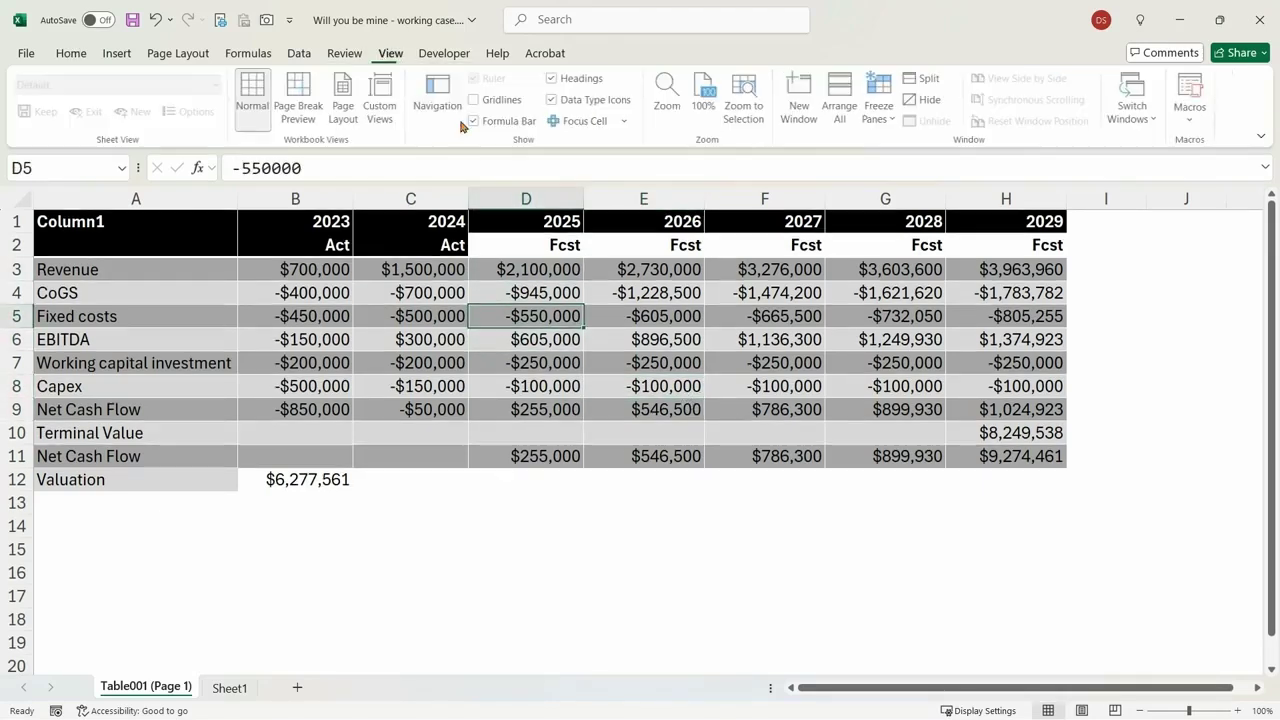
left_click(508, 101)
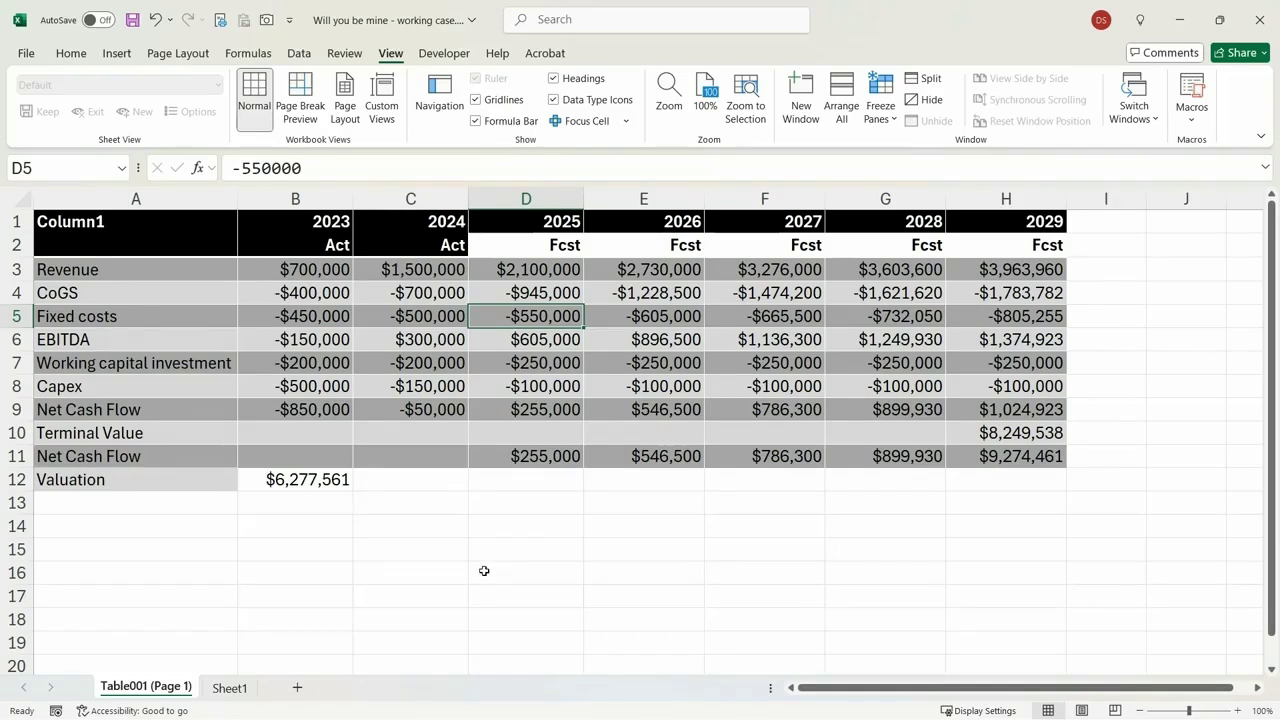
left_click(590, 122)
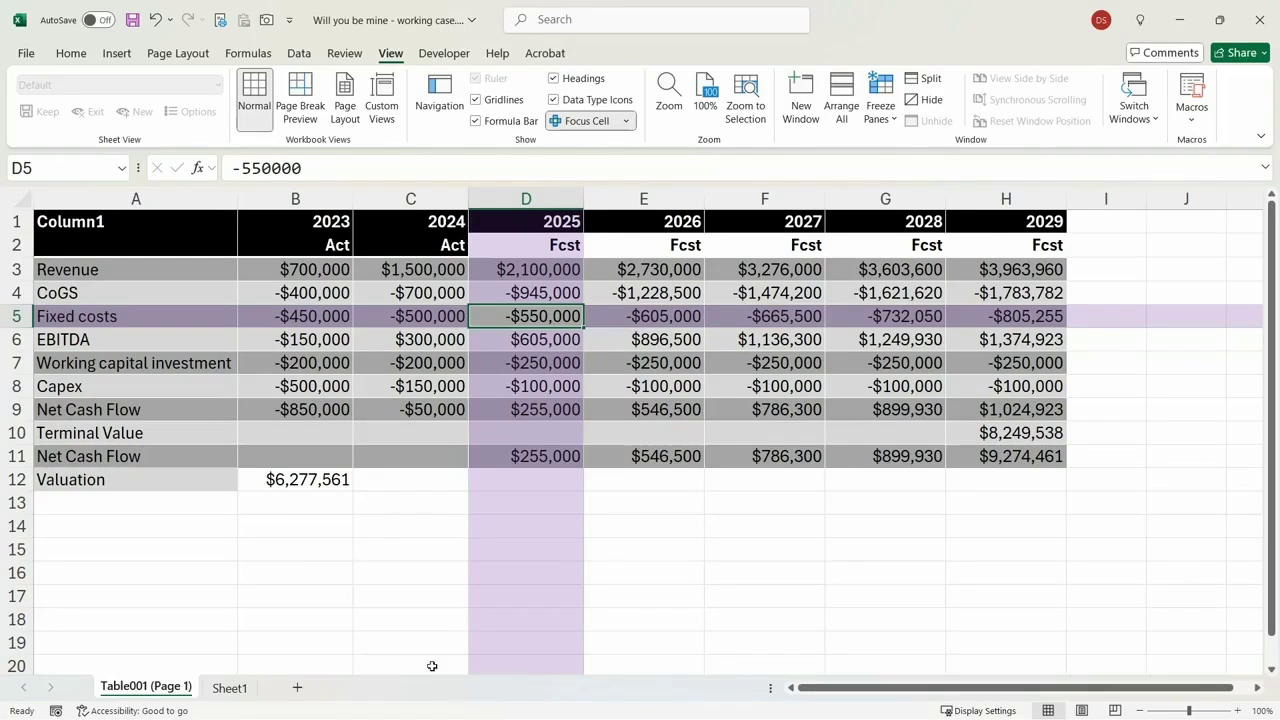
left_click(455, 409)
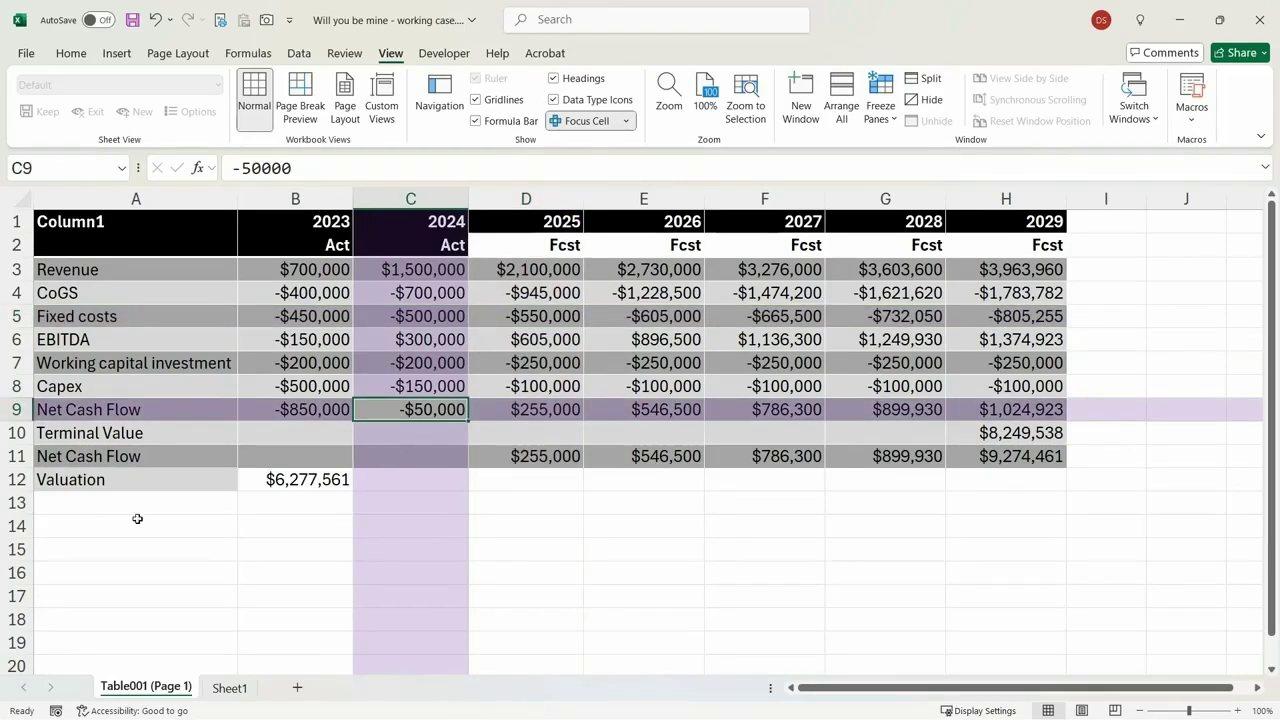
Compare the offer summary PDF with the worksheet and read the question about the discount rate used for the valuation
key("alt+Tab")
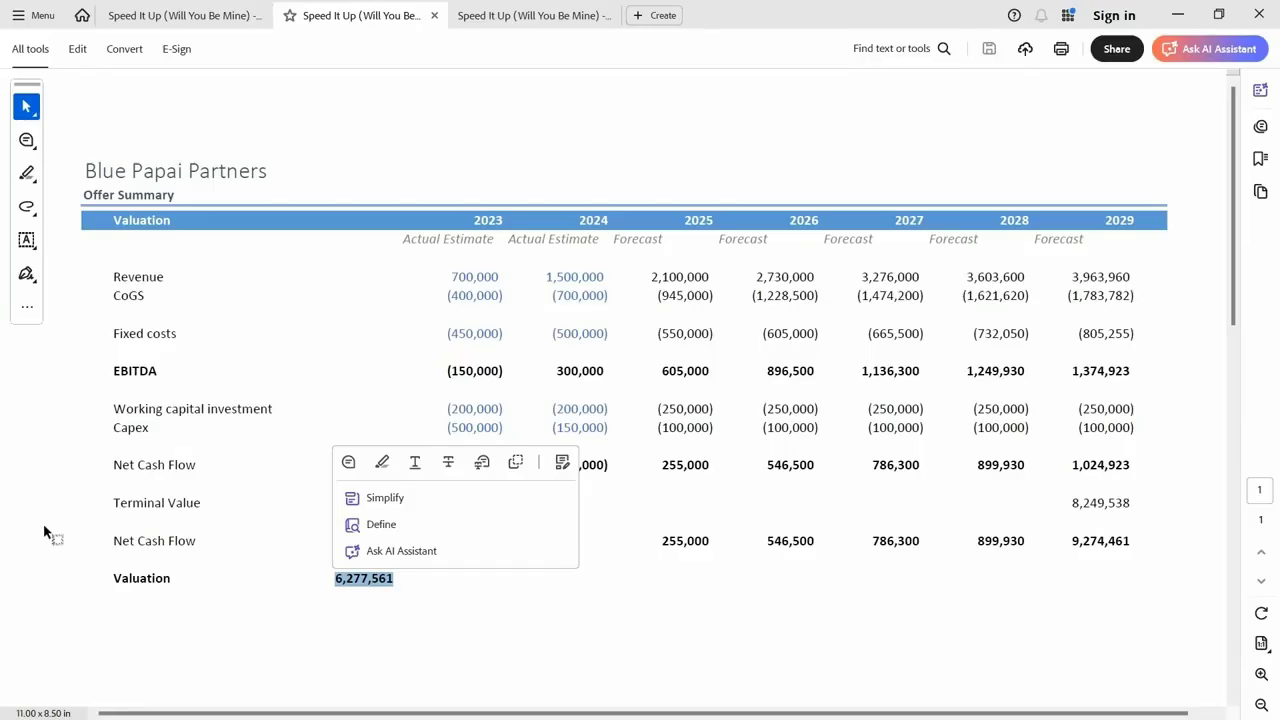
left_click(552, 408)
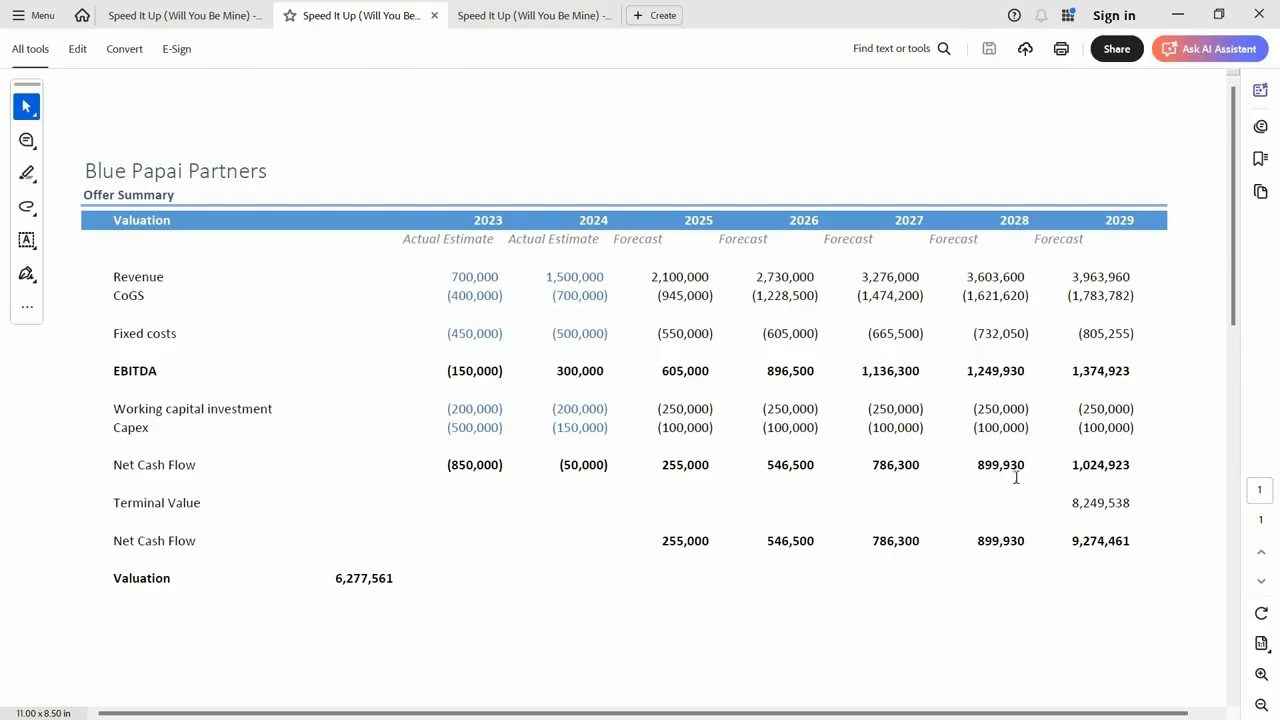
key("alt+Tab")
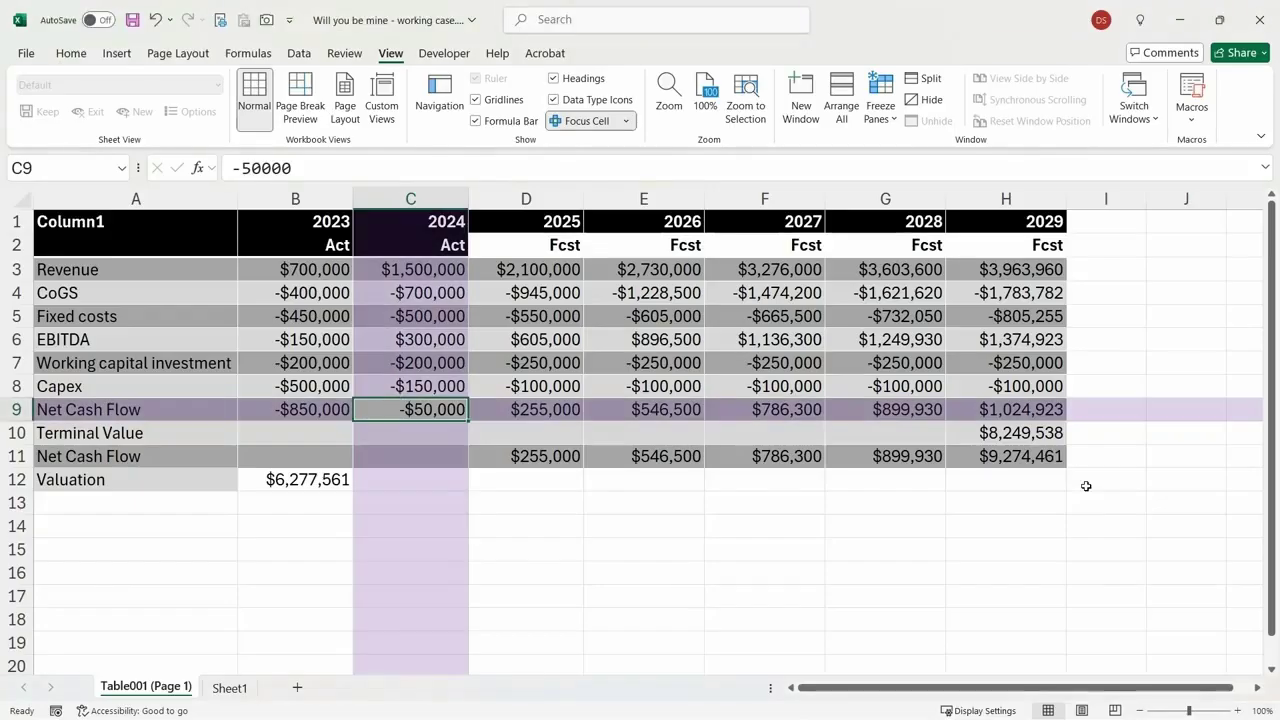
left_click(1032, 436)
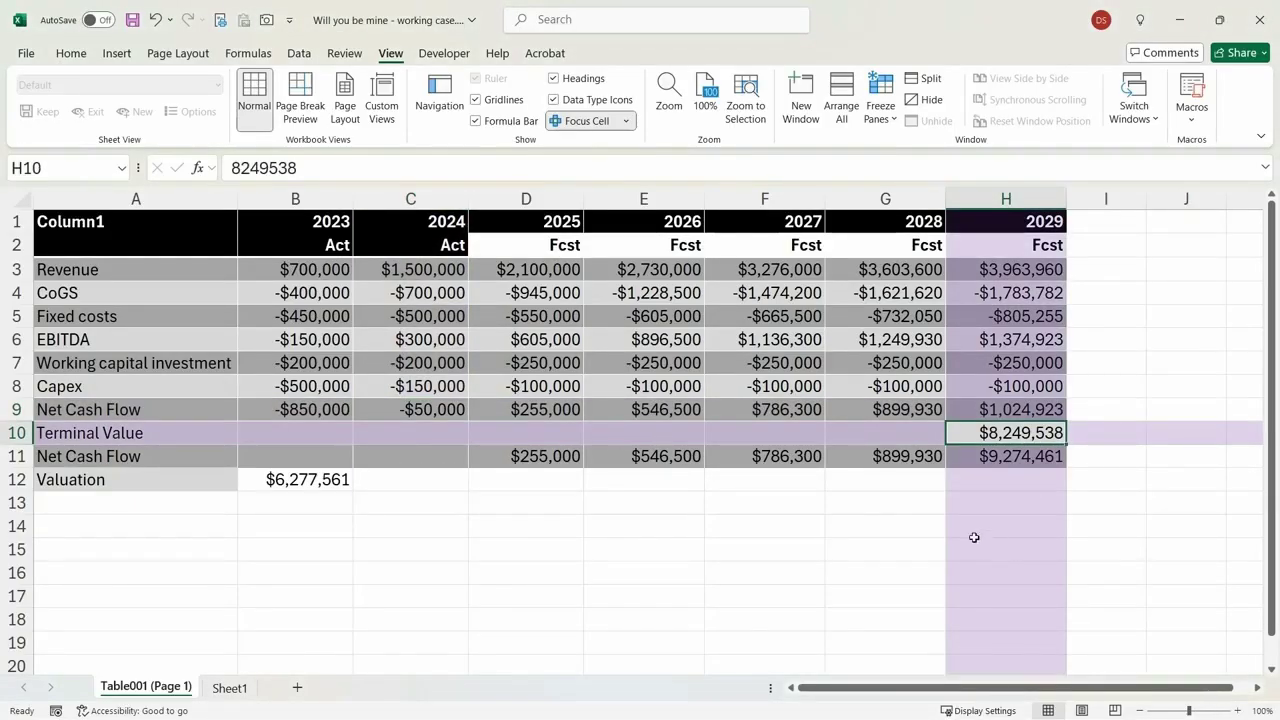
key("alt+Tab")
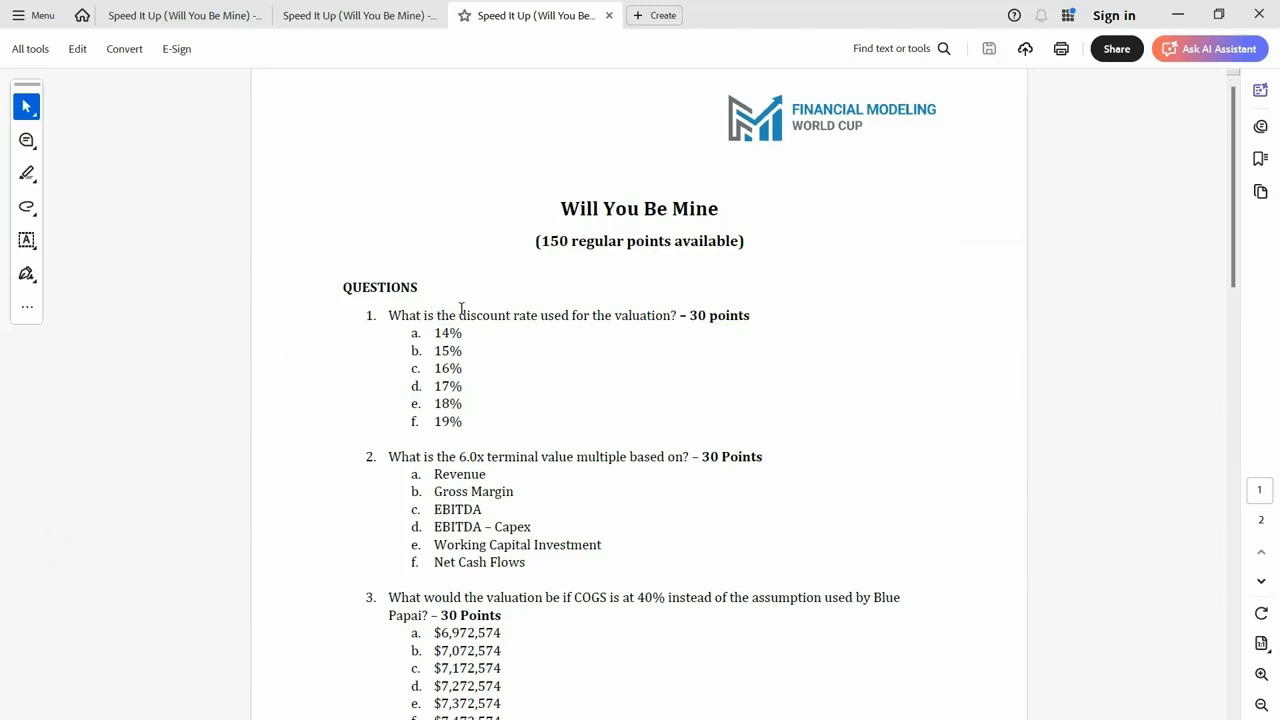
left_click_drag(462, 309, 577, 309)
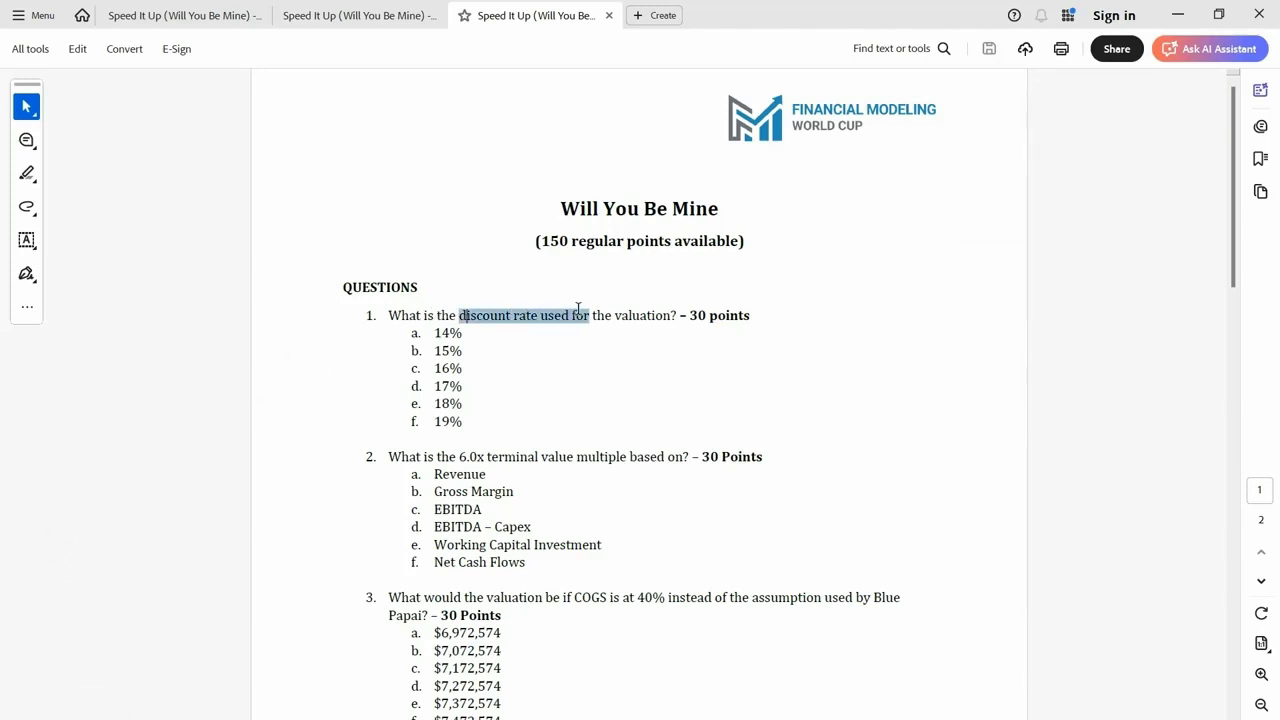
left_click(470, 286)
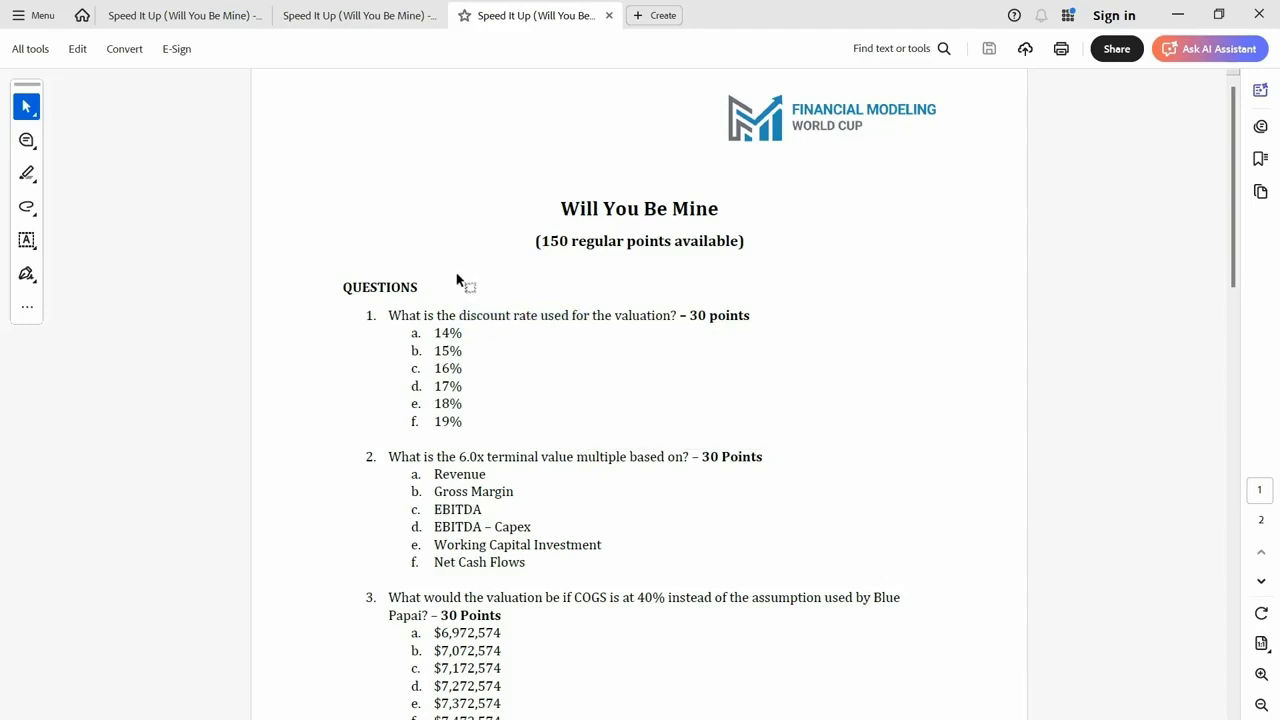
key("alt+Tab")
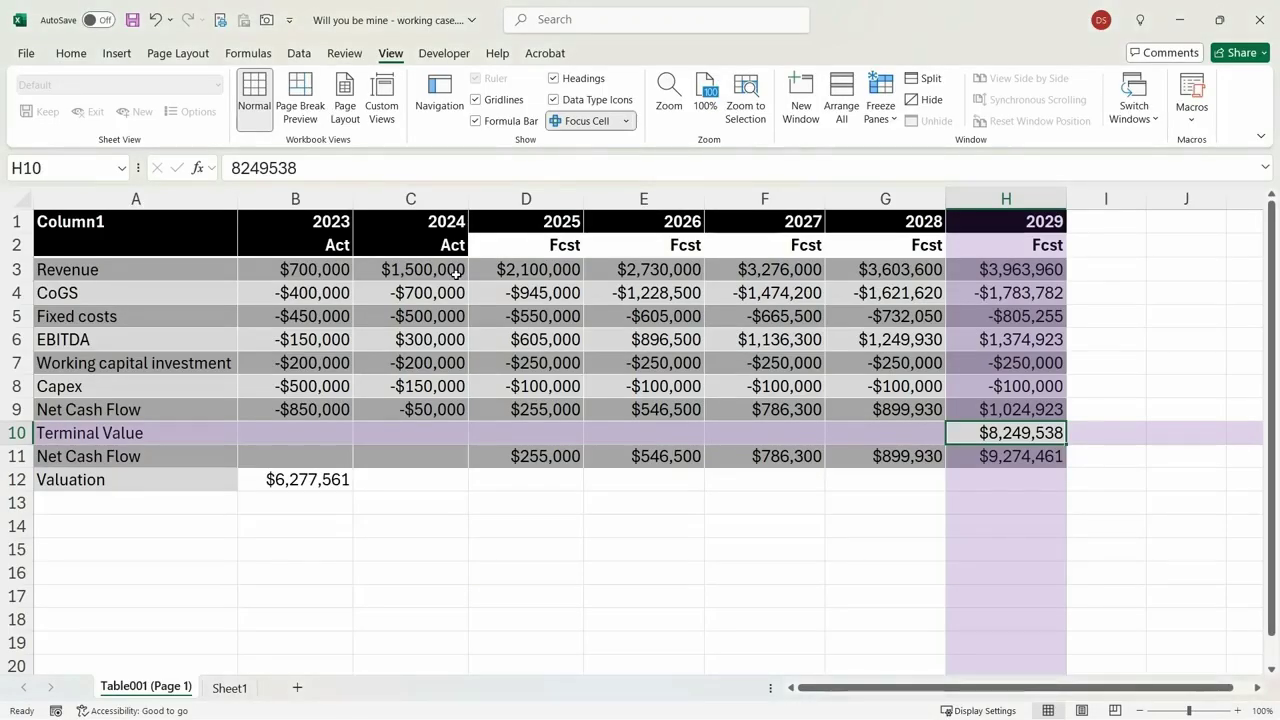
left_click(362, 553)
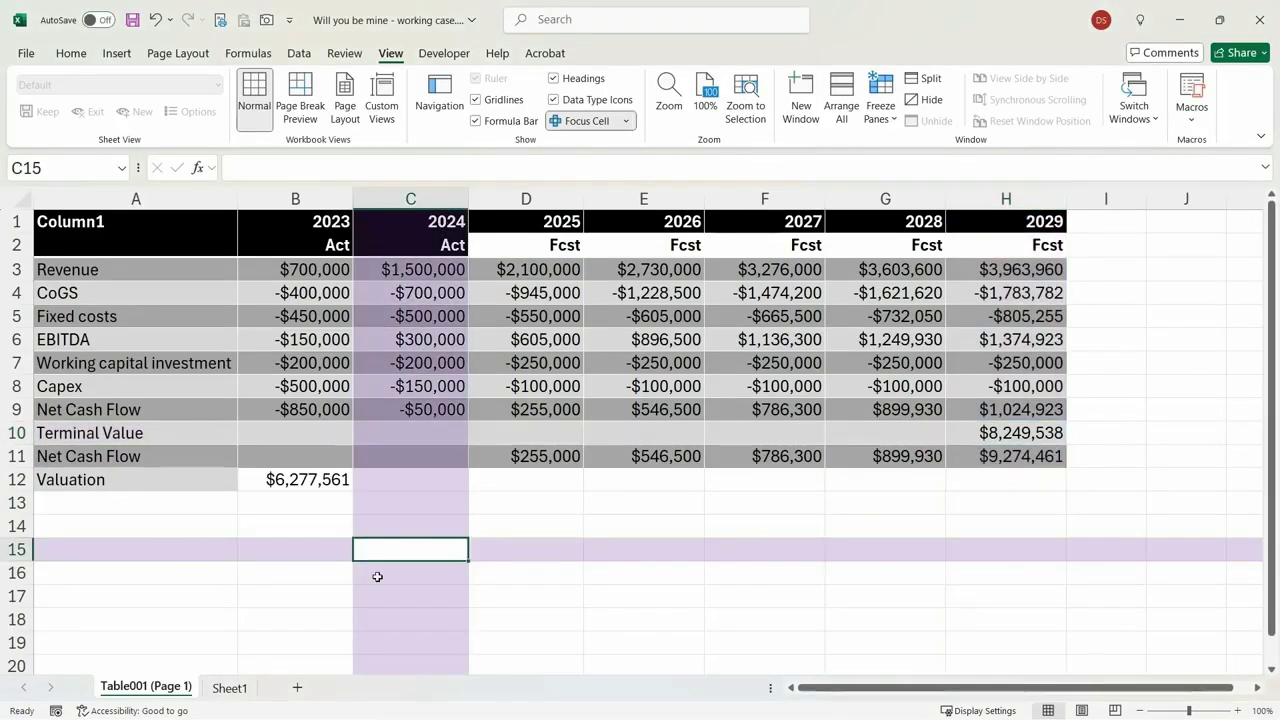
Replace the hardcoded 2029 Net Cash Flow in H11 with =H9+H10, adding the terminal value to the year's cash flow
left_click(969, 428)
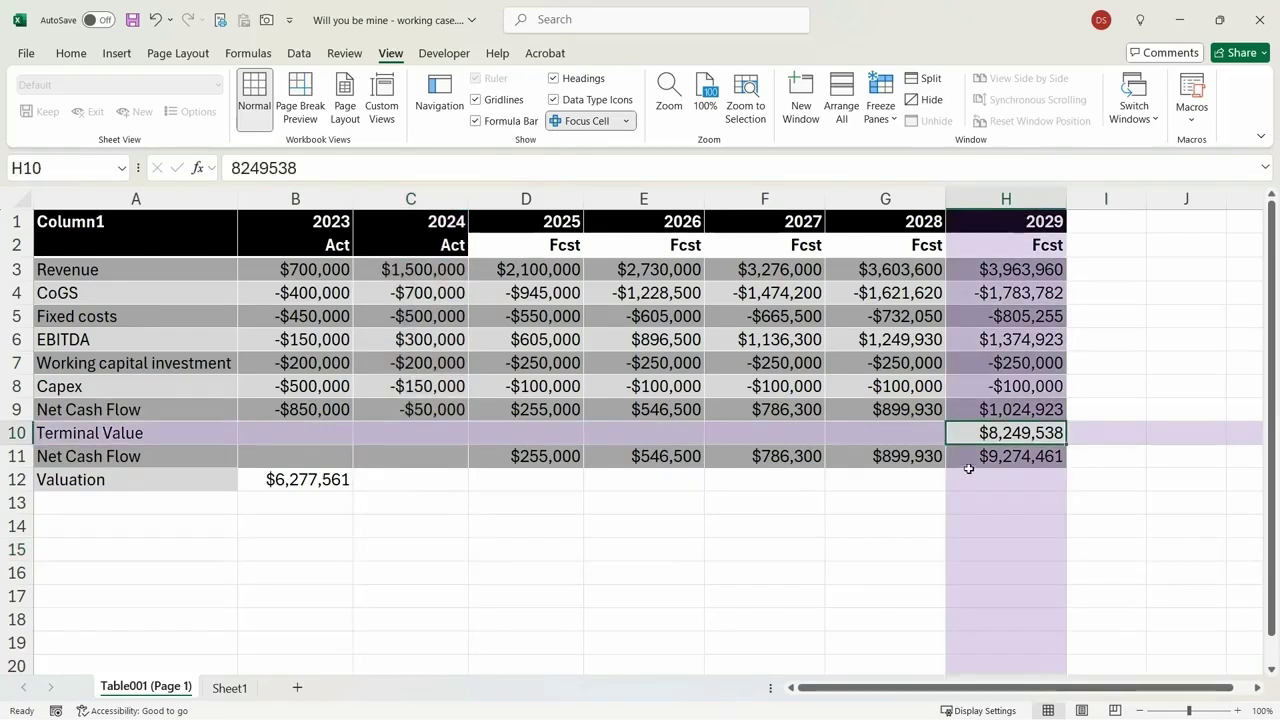
left_click(972, 458)
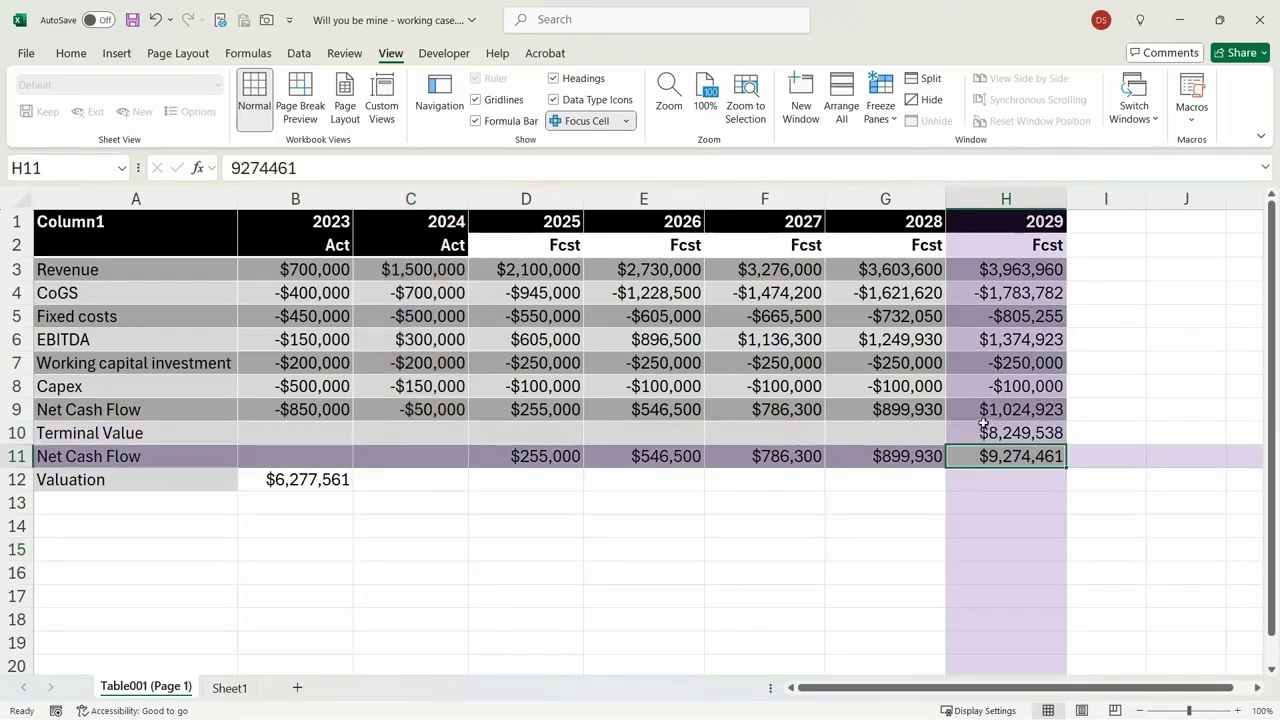
left_click(987, 411)
left_click_drag(987, 411, 987, 433)
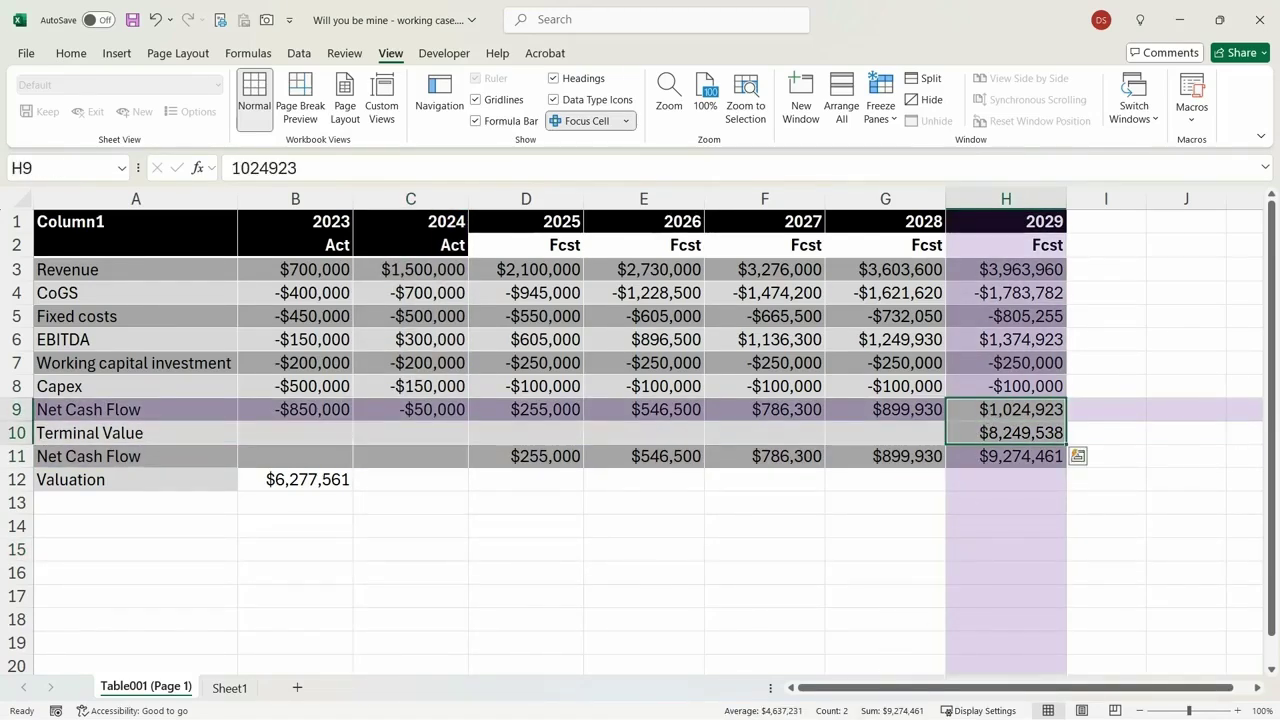
left_click(990, 458)
key("F2")
type("=")
key("Up")
key("Up")
type("+")
key("Down")
key("ctrl+Return")
Copy the H11 sum formula across the 2025 to 2028 Net Cash Flow cells in D11:G11
key("ctrl+shift+Left")
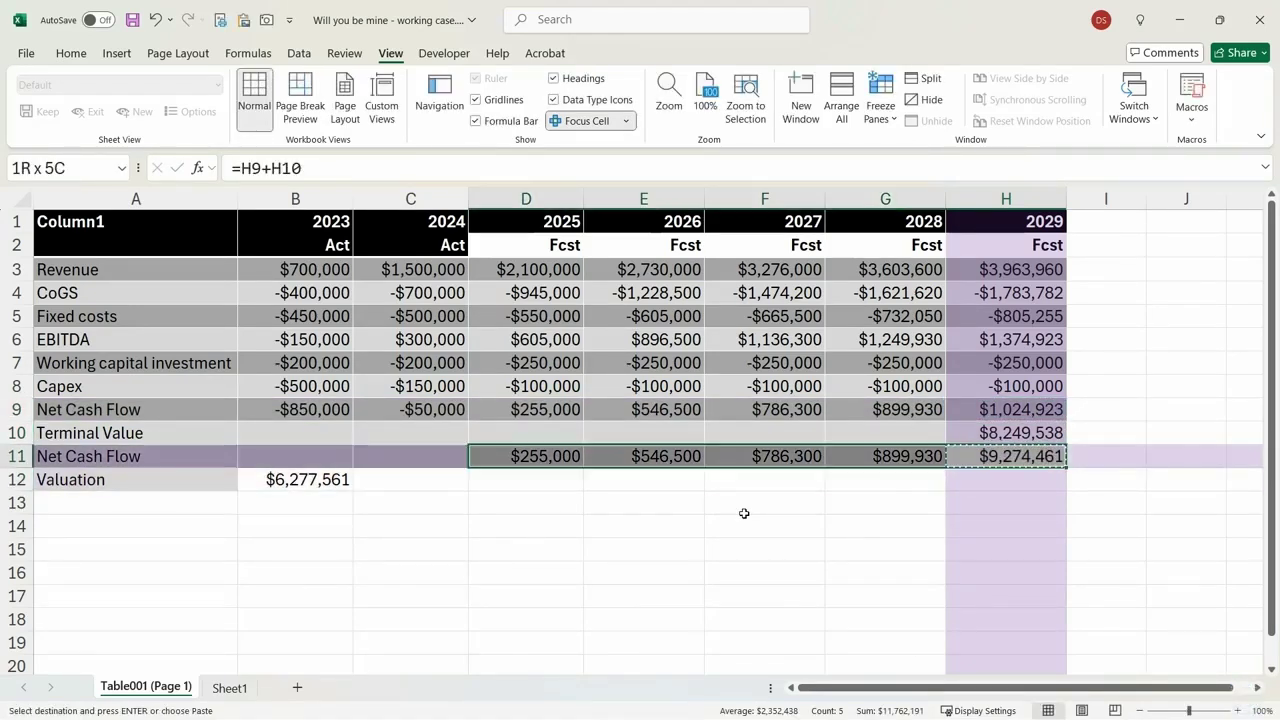
key("shift+Tab")
key("shift+Tab")
key("shift+Tab")
key("shift+Tab")
Check the Net Cash Flow formulas in row 11 against the cells they add, and inspect the Valuation in B12
key("Tab")
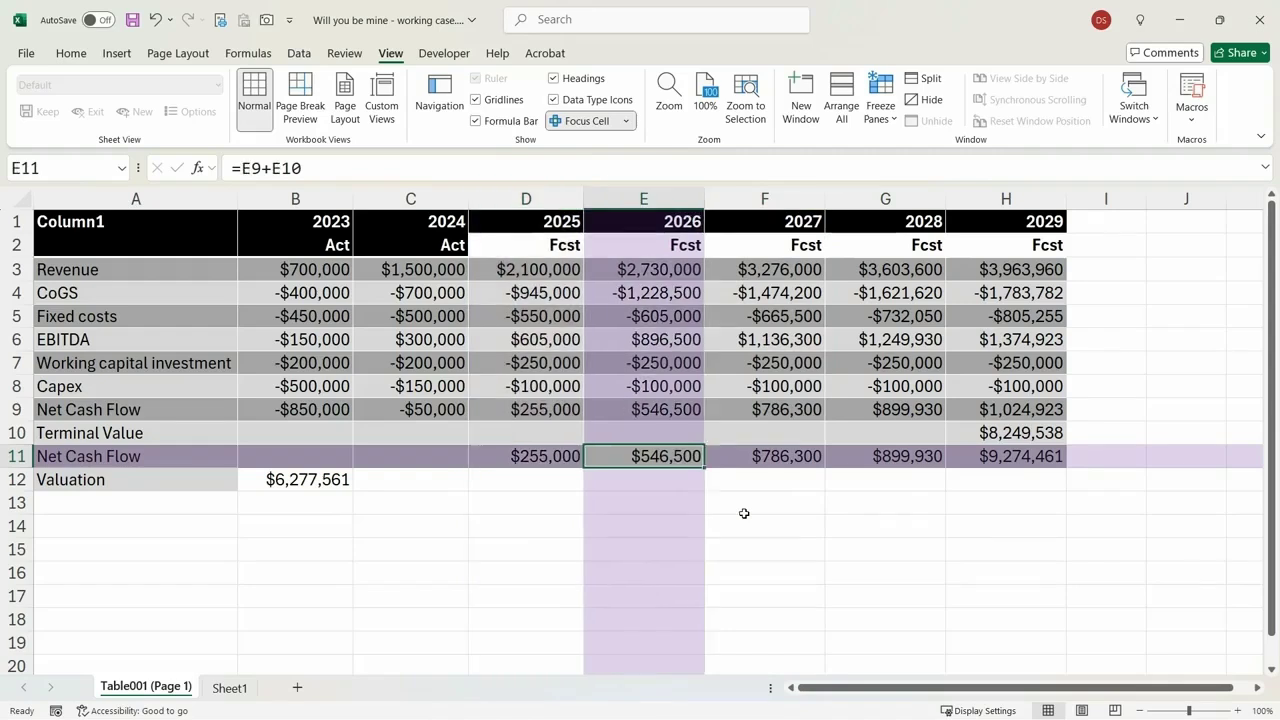
key("Tab")
key("Tab")
key("Tab")
key("Up")
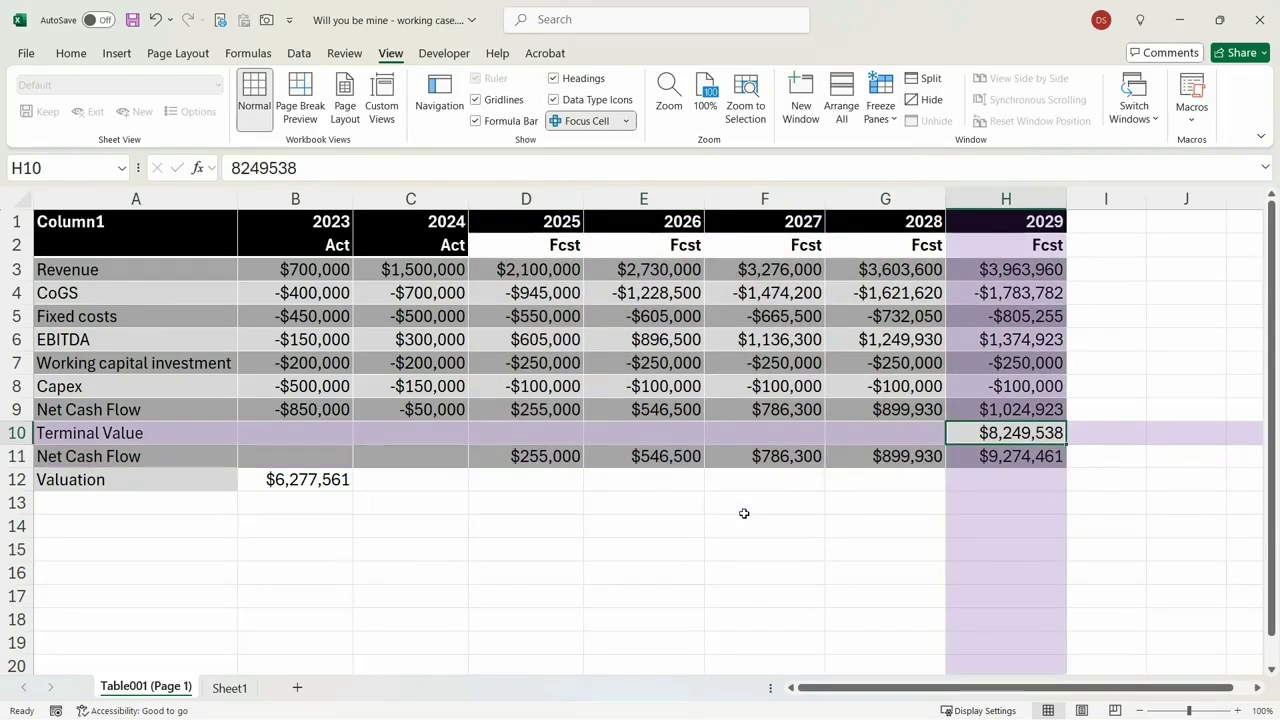
key("Up")
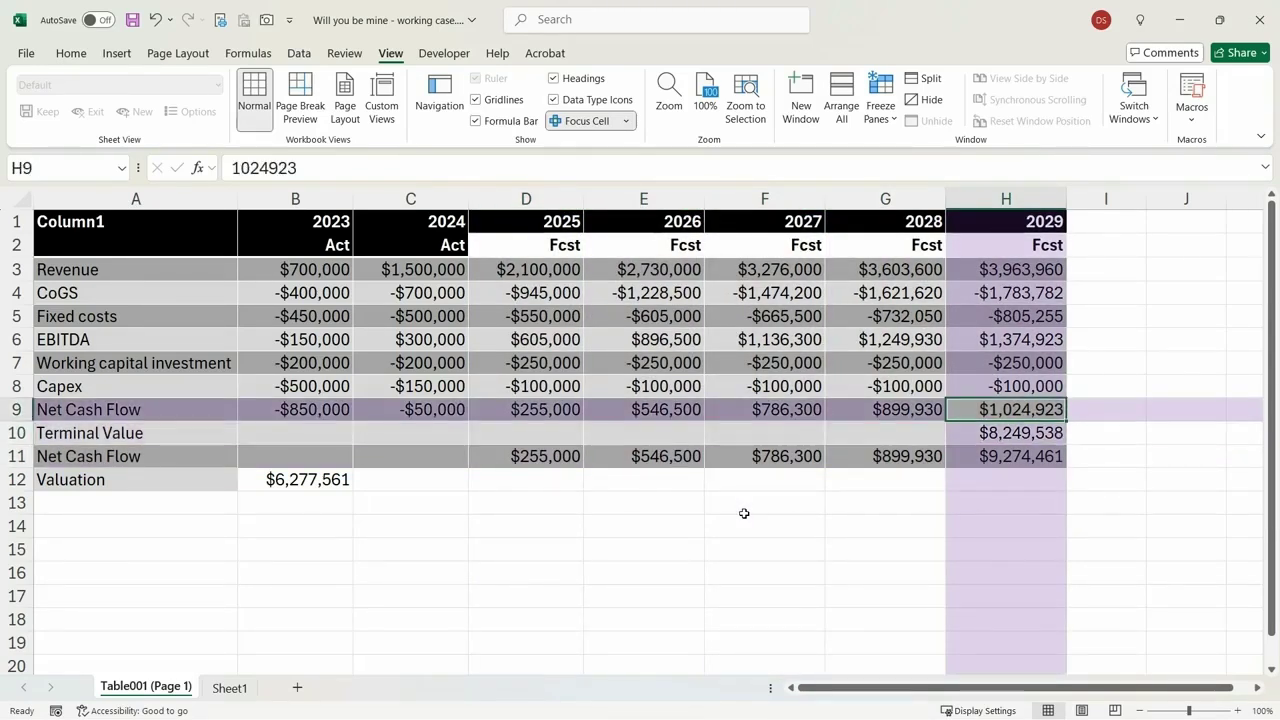
key("Down")
key("Down")
key("Left")
key("Left")
key("Left")
key("Left")
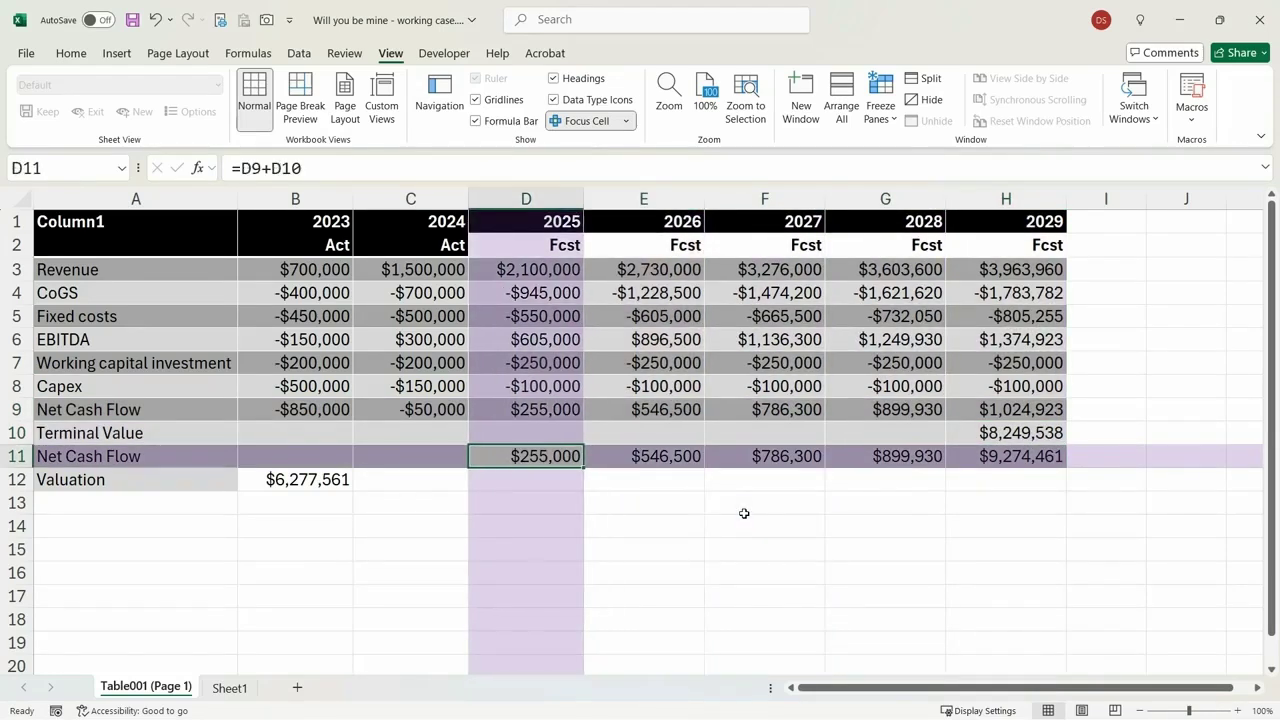
key("Left")
key("Left")
key("Down")
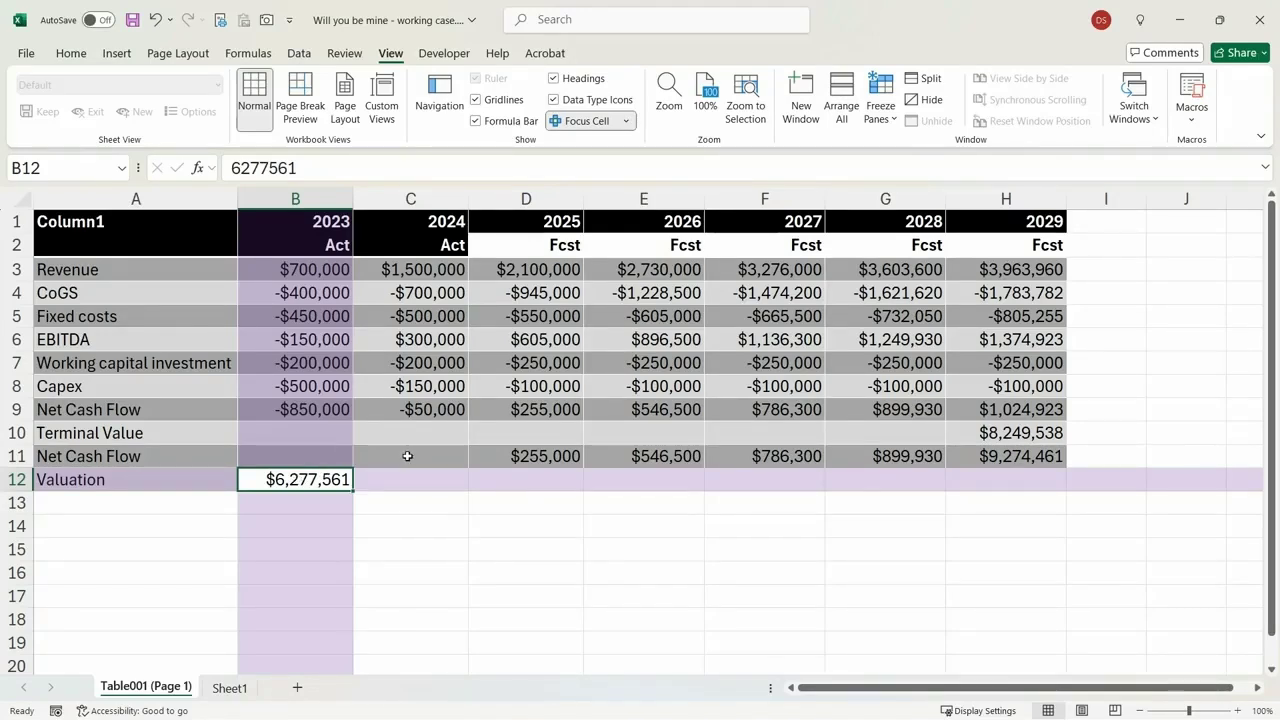
Enter the valuation as a 2024 outflow in C11 with =B12*-1
left_click_drag(406, 456, 996, 456)
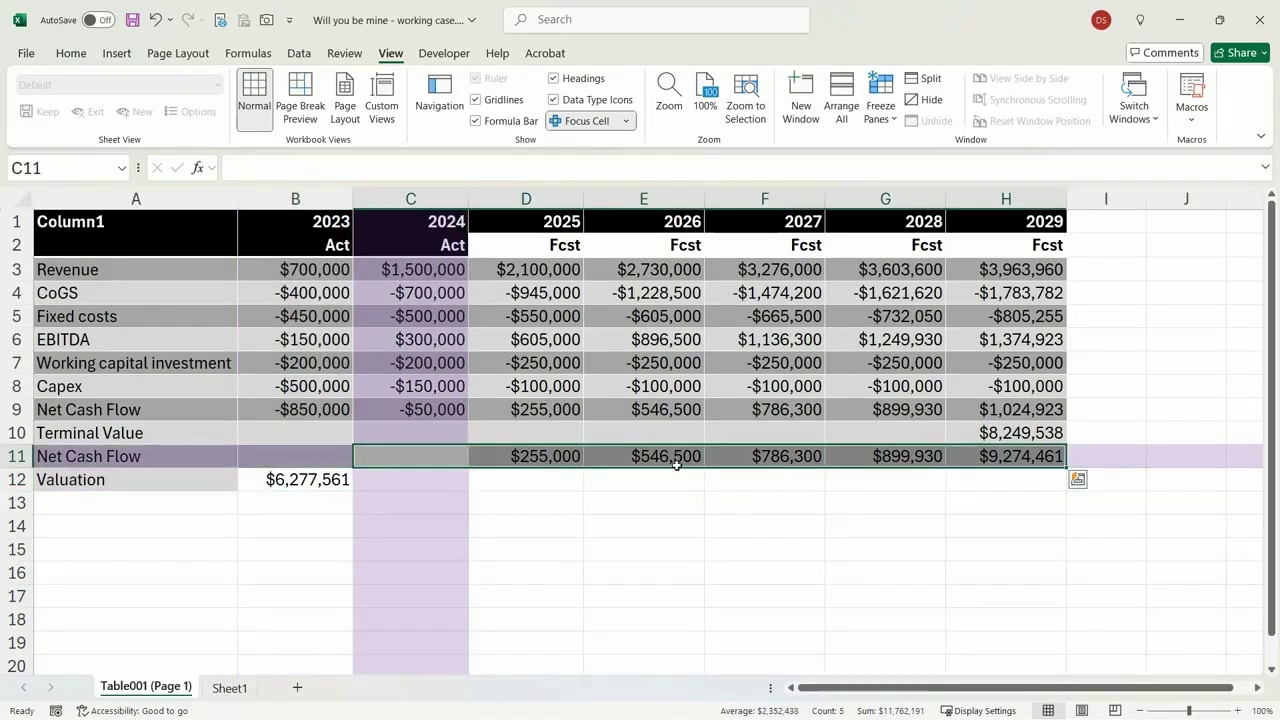
left_click(452, 459)
type("=")
key("Left")
key("Down")
type("*-1")
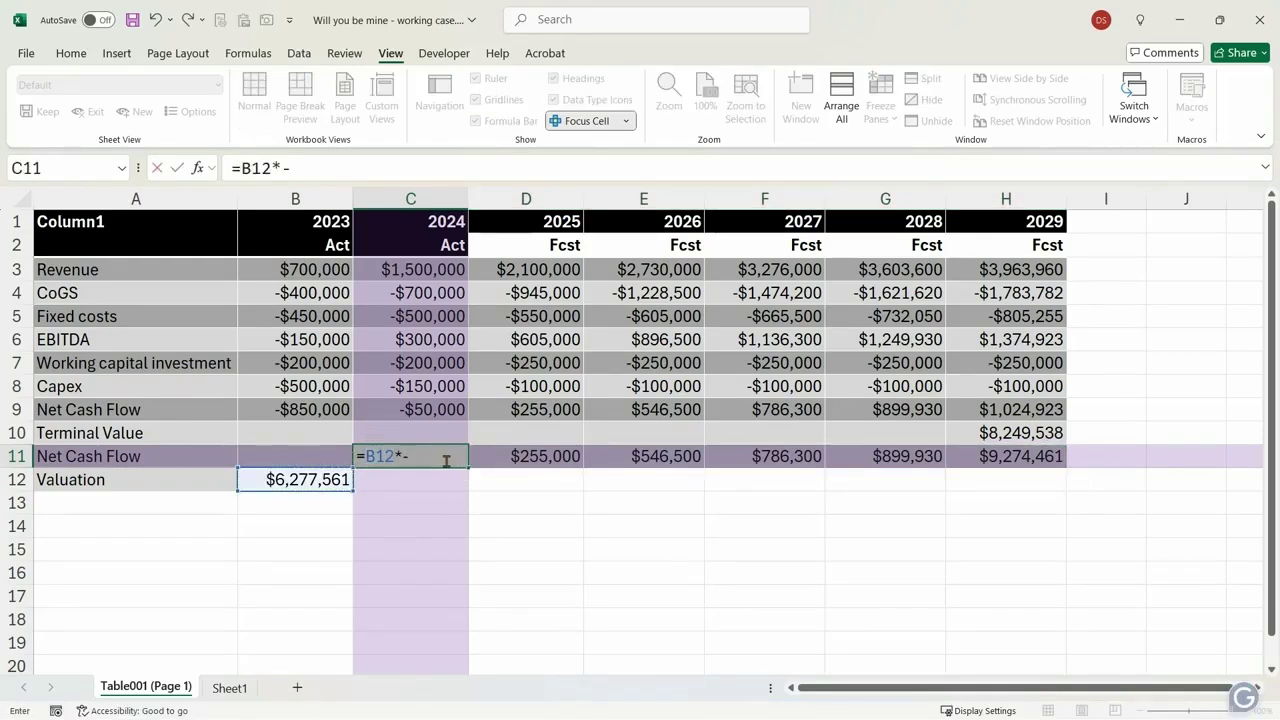
key("Return")
key("Down")
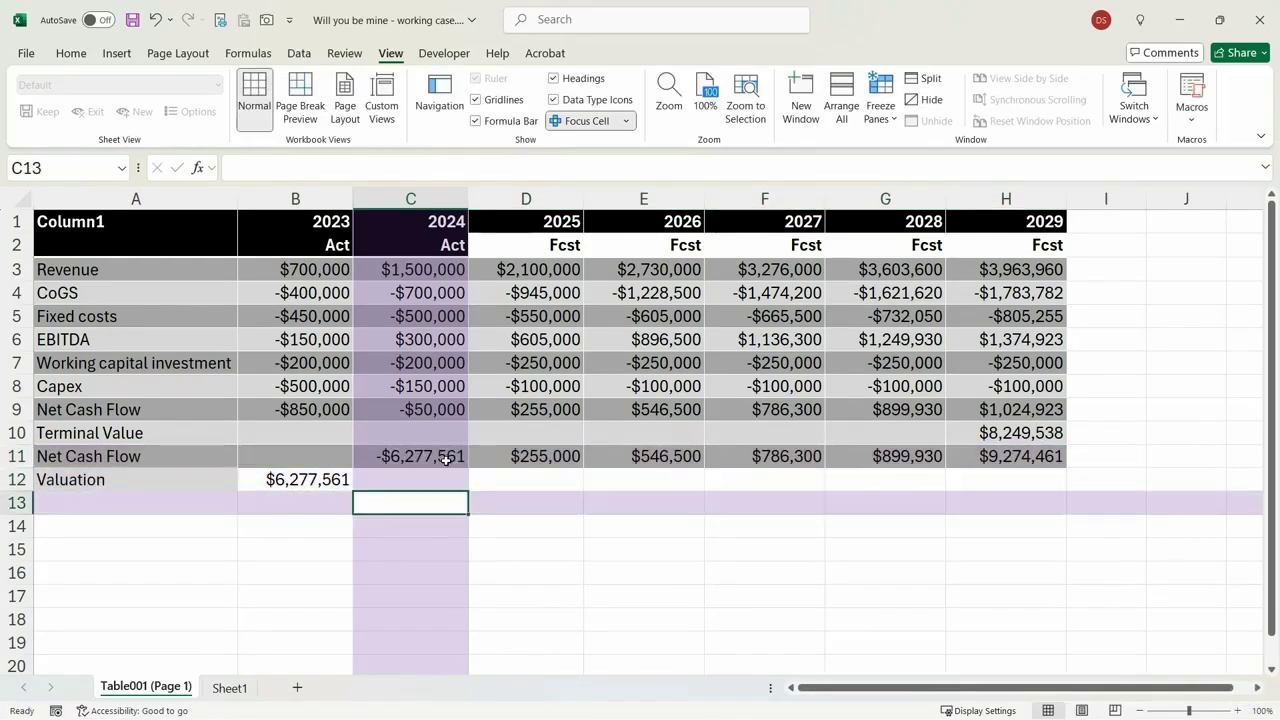
Calculate the internal rate of return in C13 with =IRR(C11:H11)
type("=irr(")
left_click(446, 459)
key("ctrl+shift+Right")
key("Return")
key("Left")
key("Right")
key("Up")
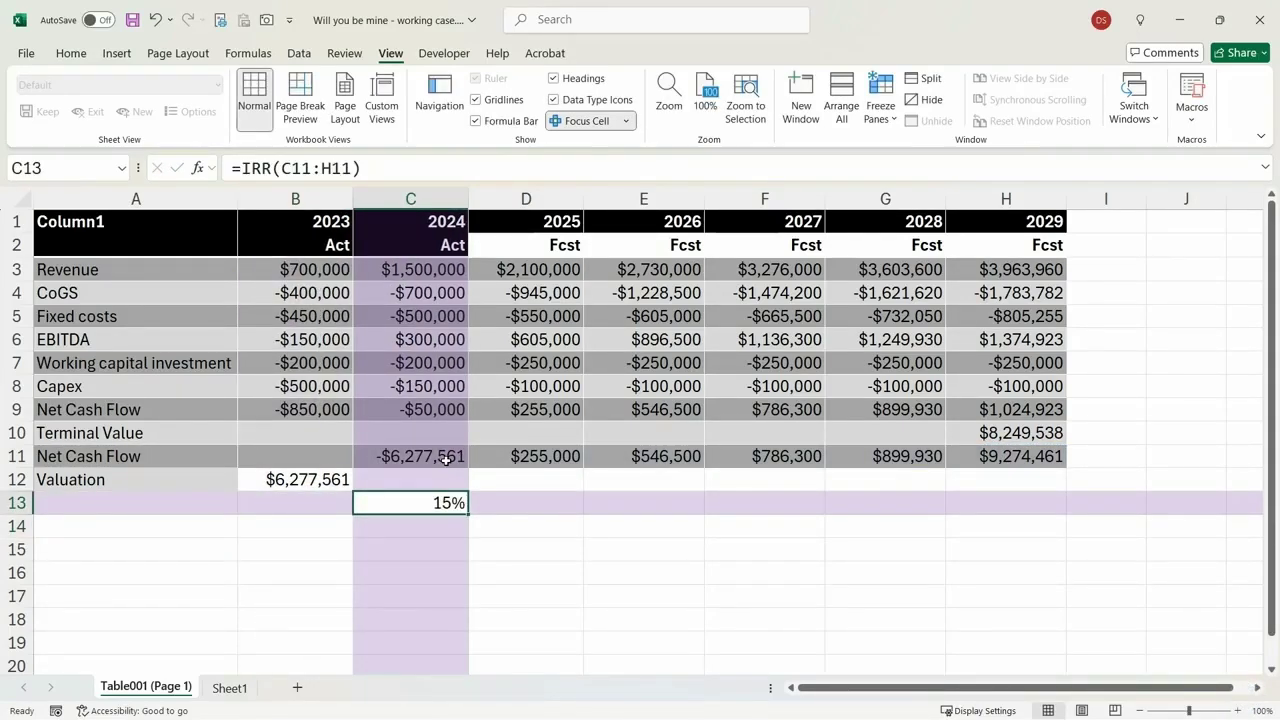
left_click(446, 459)
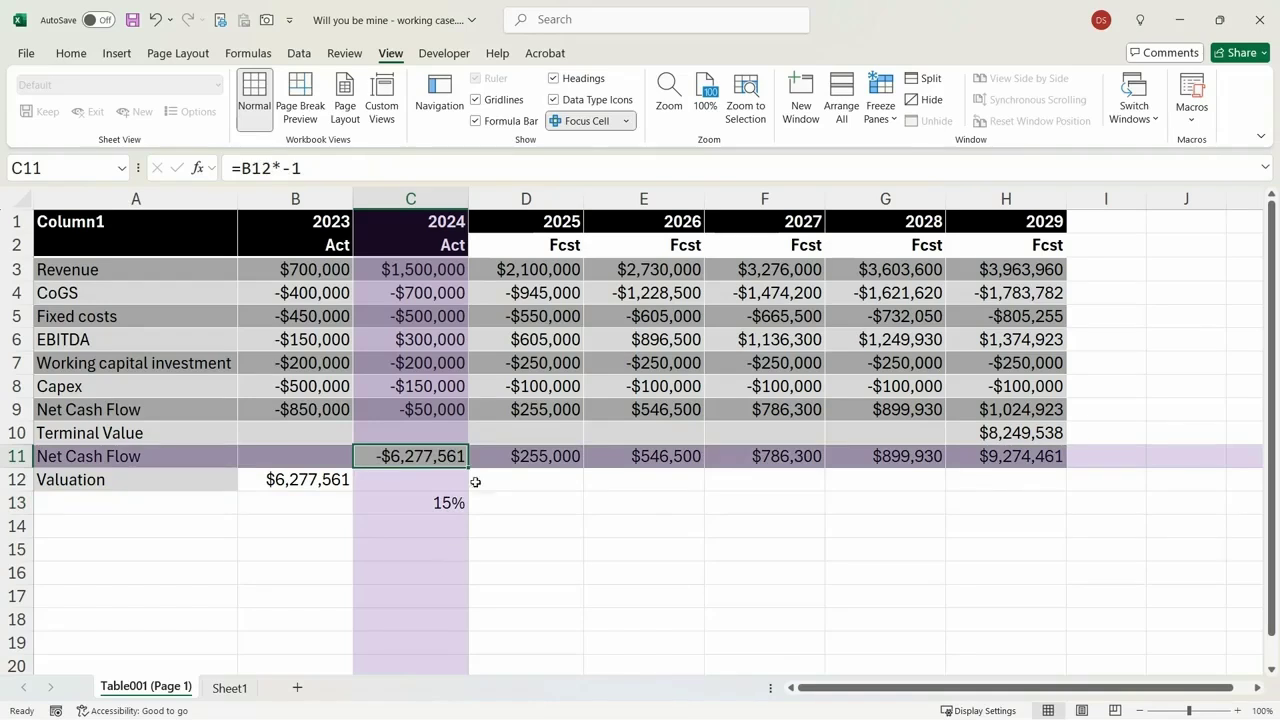
left_click(441, 501)
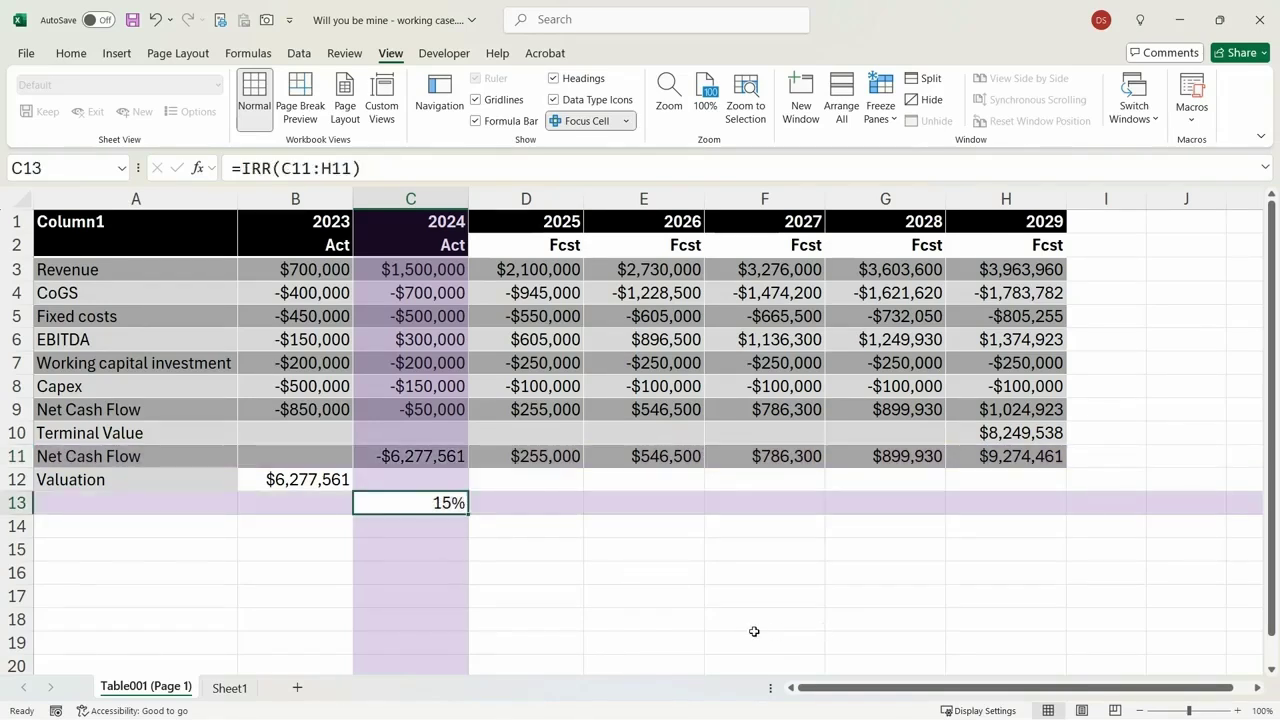
Move the IRR formula to B13 beneath the valuation and label it discount rate in A13
key("ctrl+x")
key("Left")
key("ctrl+v")
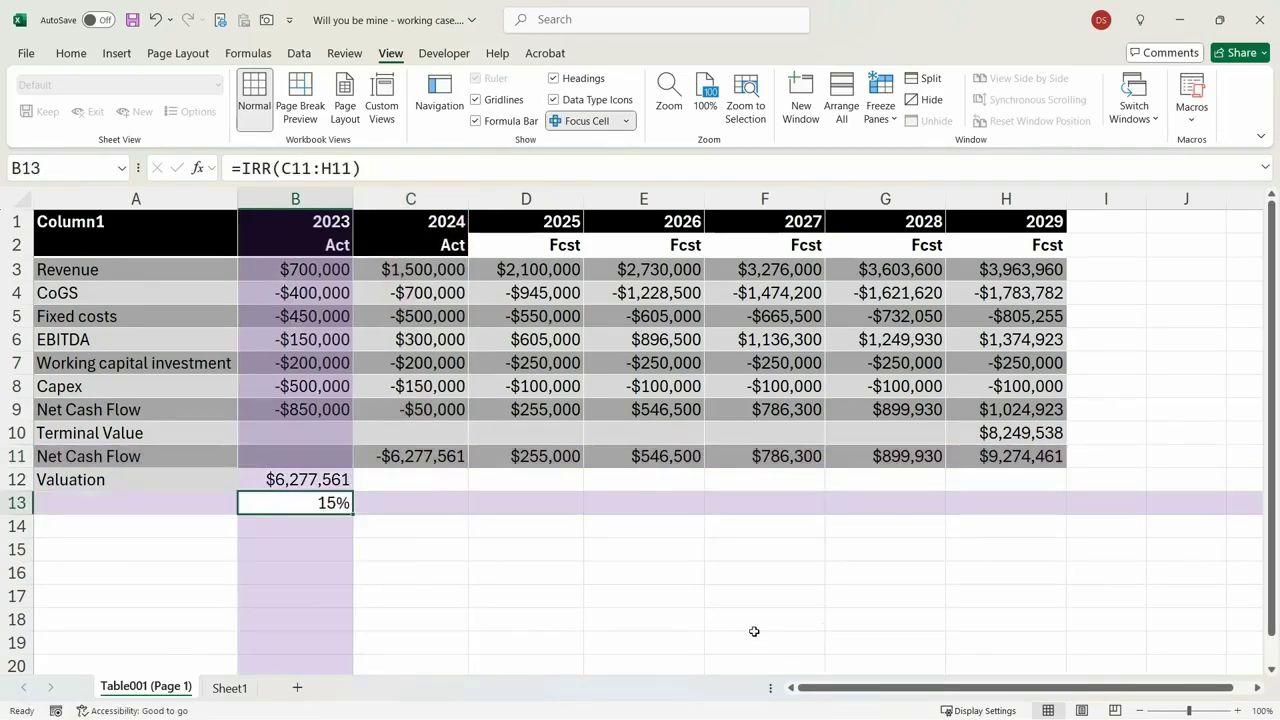
key("Left")
type("discount")
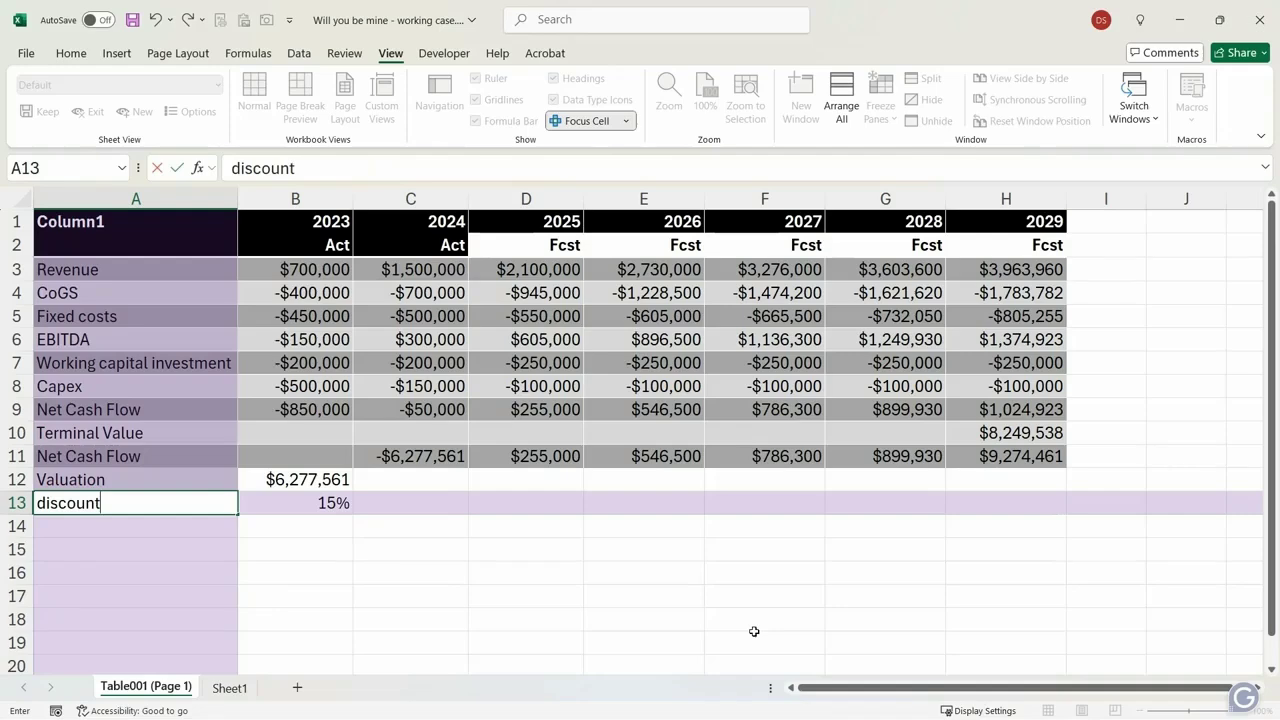
type(" rate")
key("Return")
key("Up")
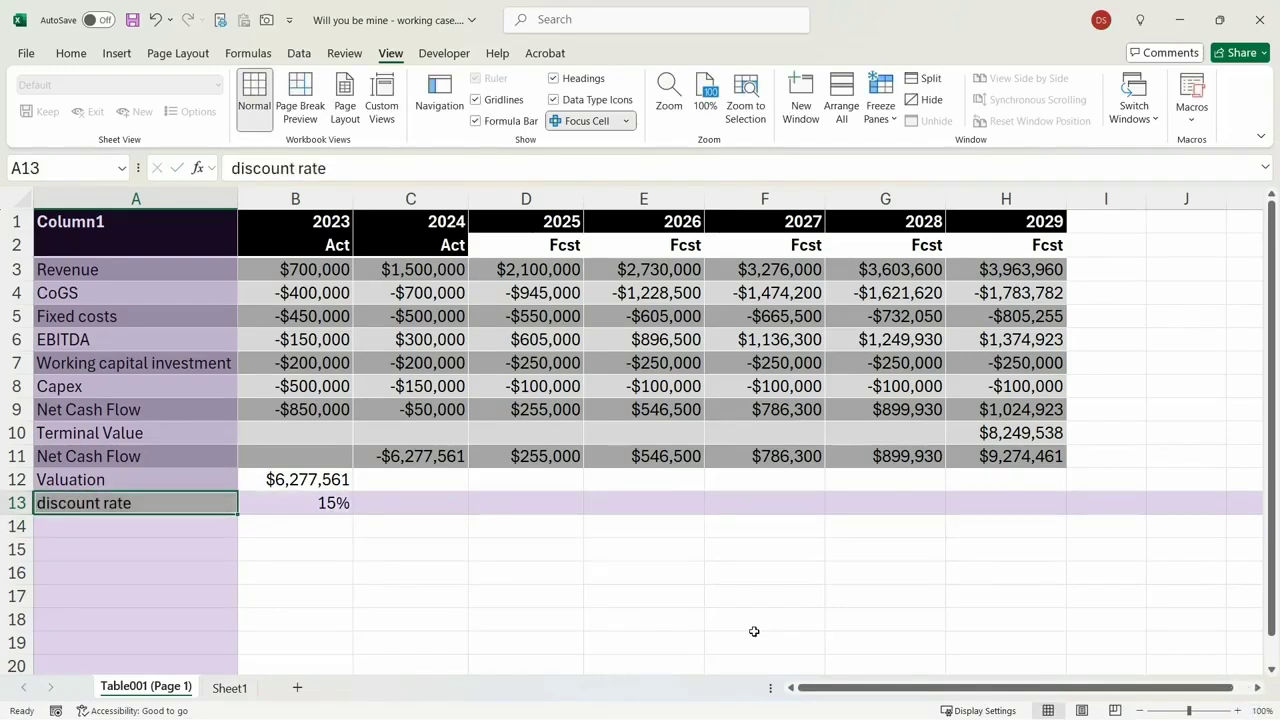
Highlight the 15% answer to question 1 in the questions PDF and return to the Excel worksheet
key("alt+Tab")
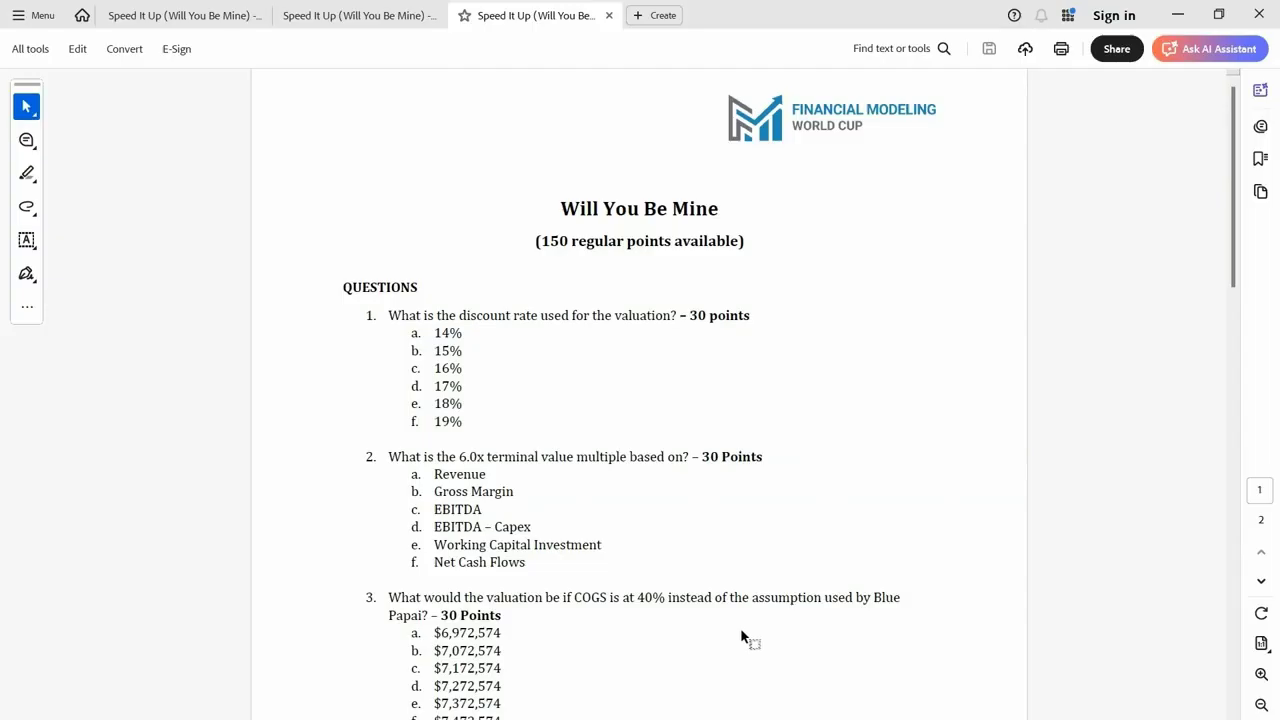
left_click_drag(455, 351, 423, 354)
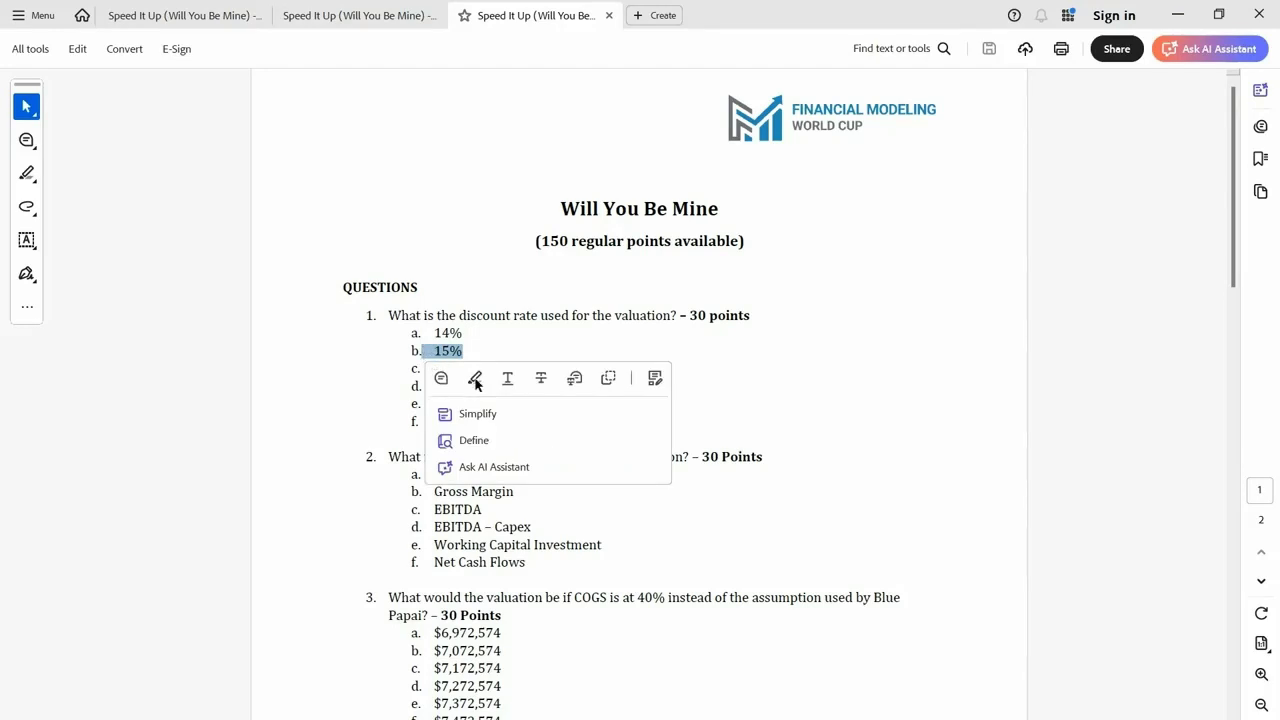
left_click(475, 379)
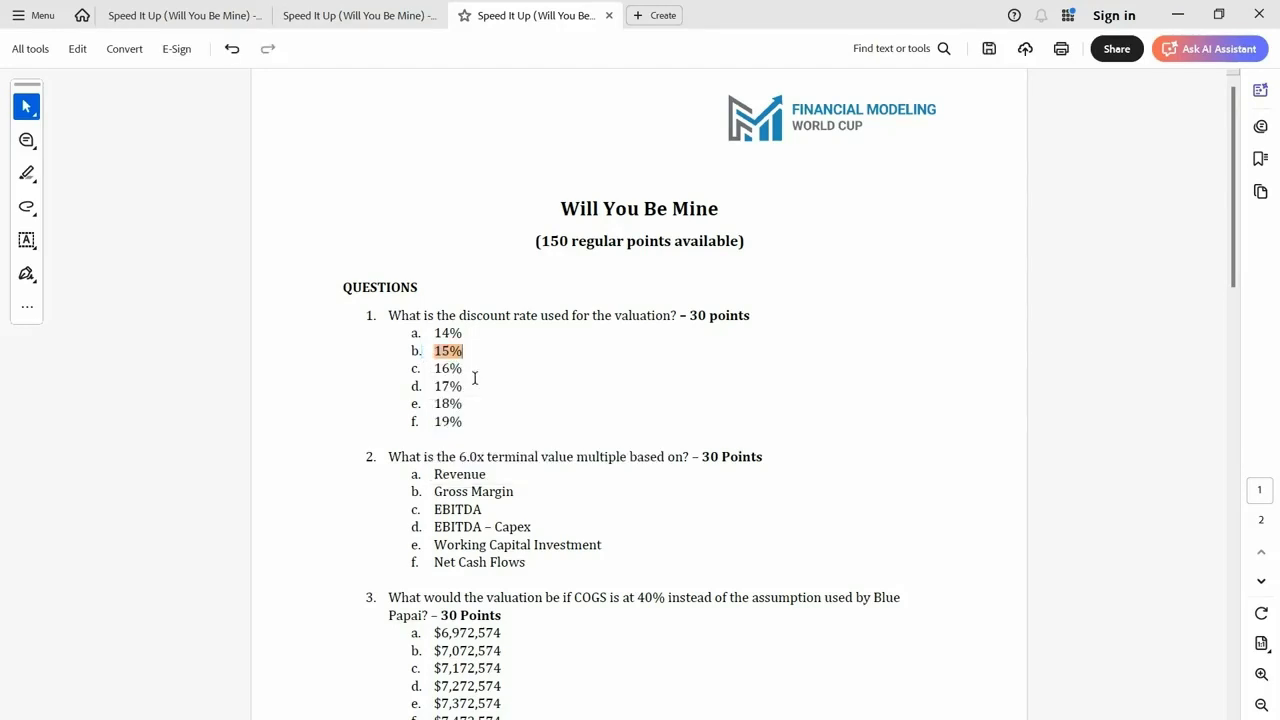
key("alt+Tab")
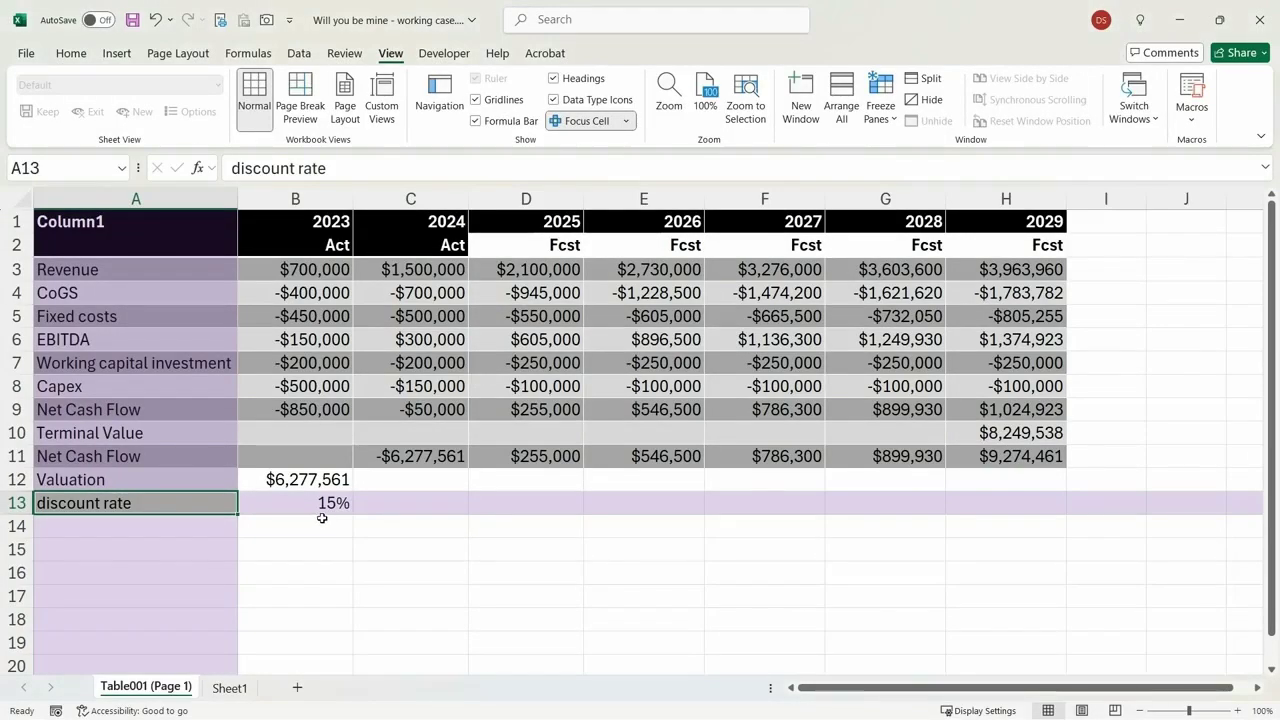
key("alt+Tab")
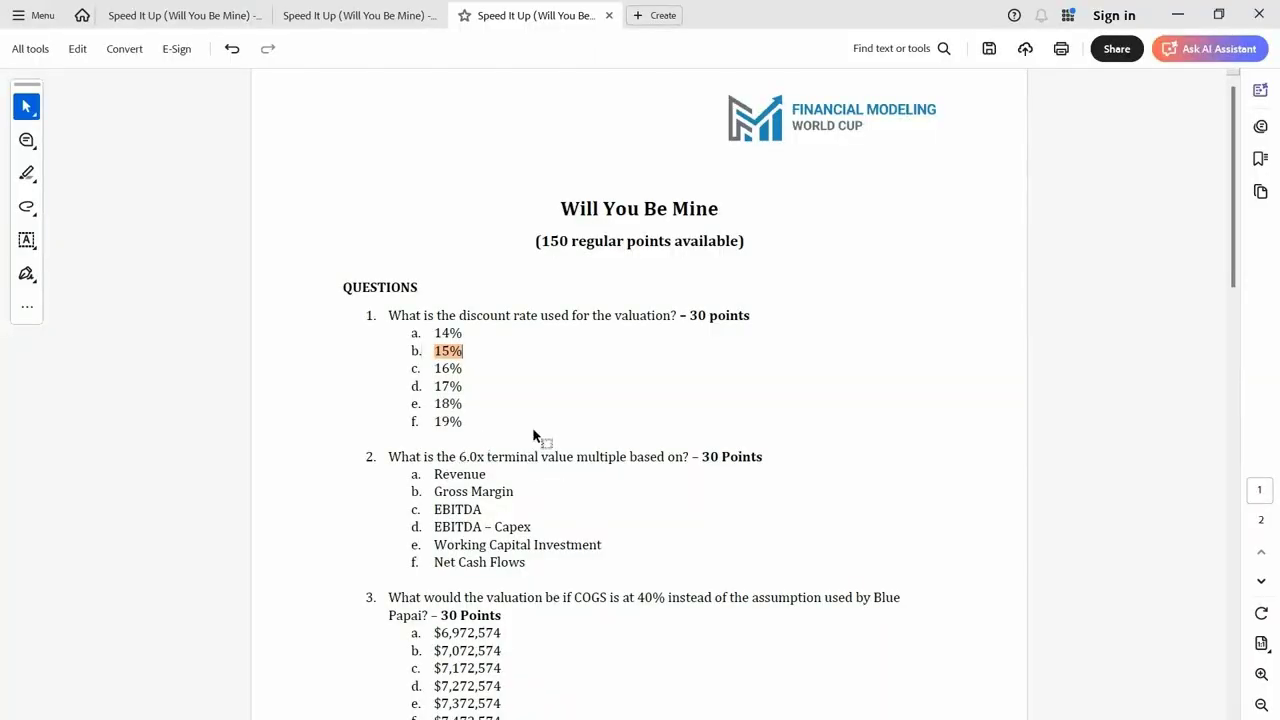
left_click(197, 15)
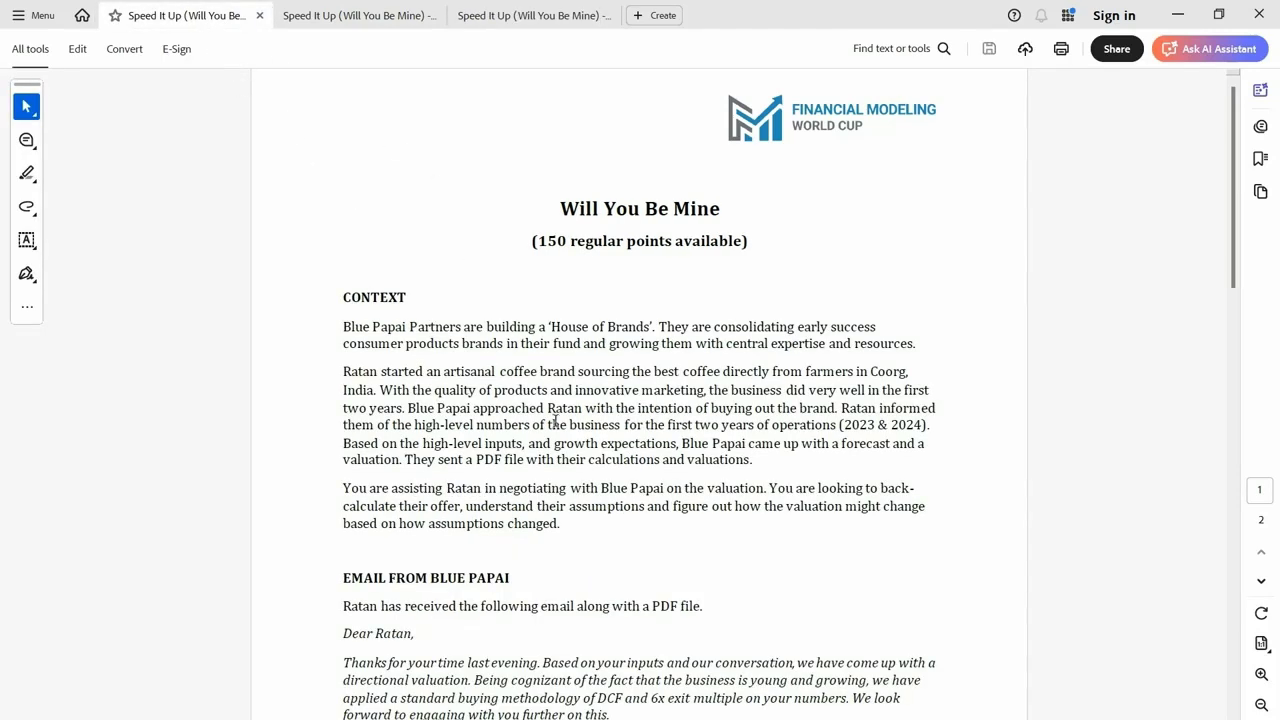
scroll(618, 492, "down", 2)
left_click_drag(652, 601, 743, 602)
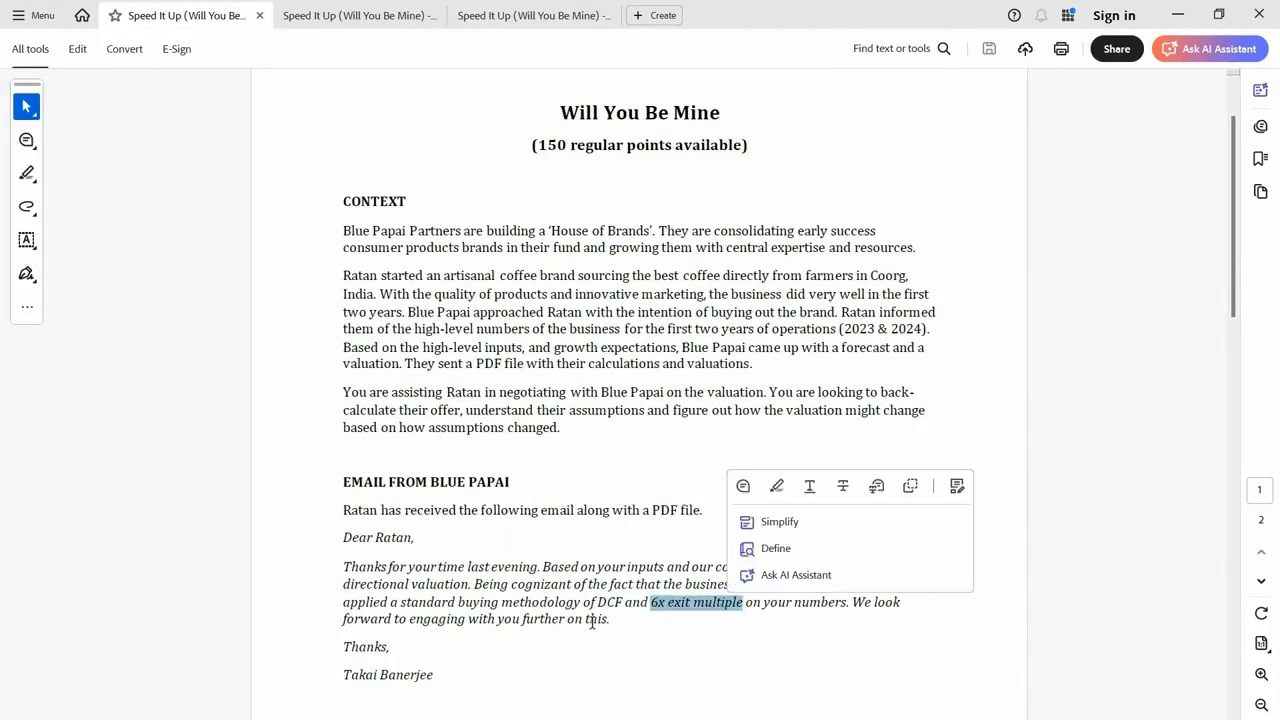
key("alt+Tab")
left_click(160, 525)
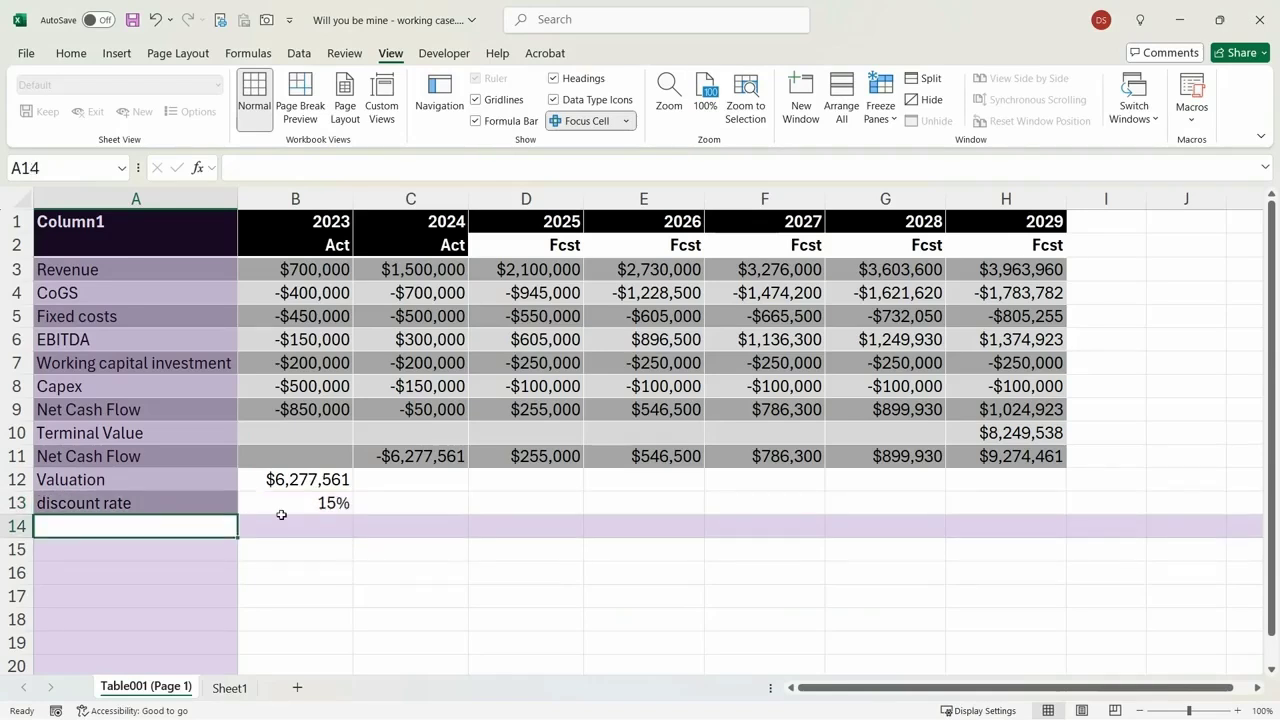
type("multiple")
key("Tab")
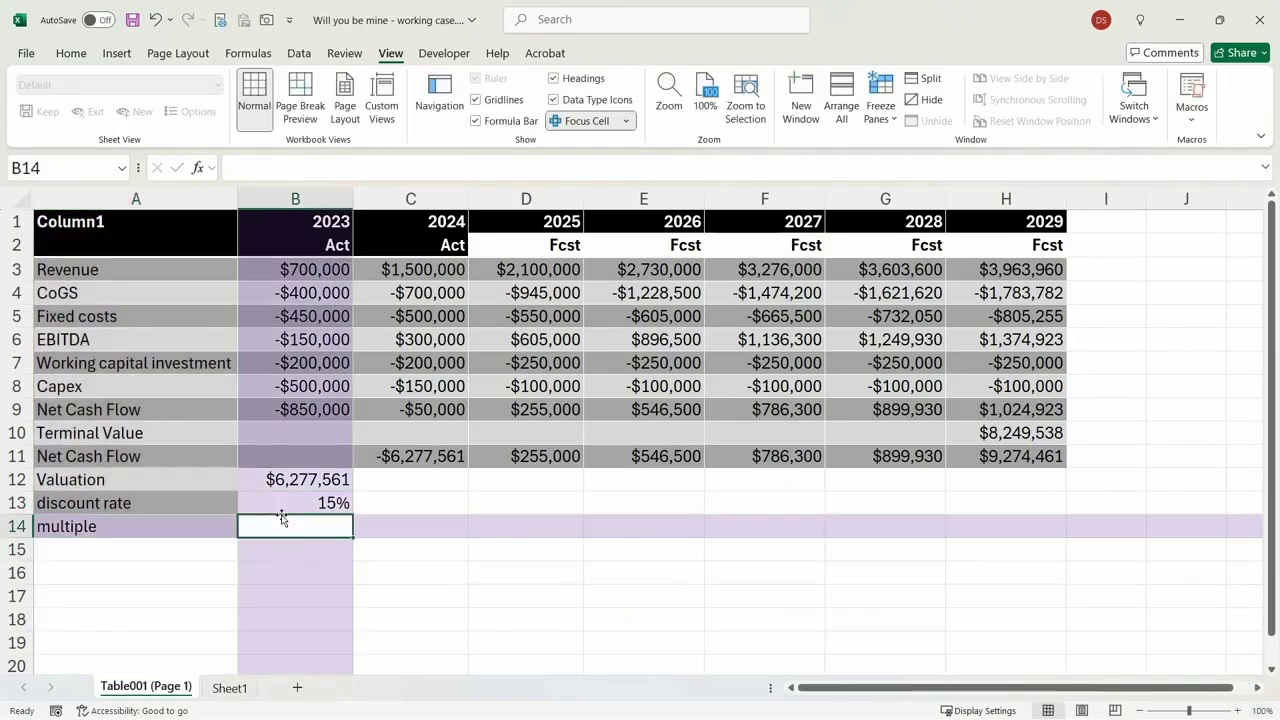
type("6")
key("ctrl+Return")
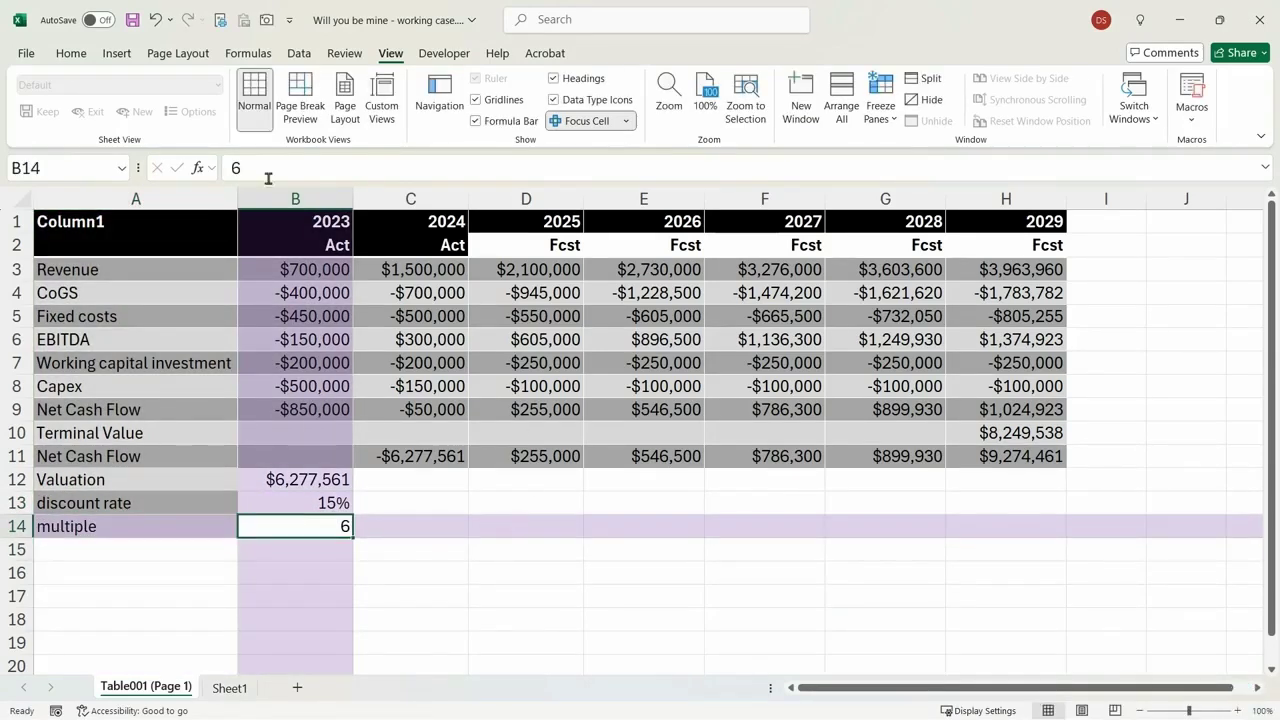
Apply the Input cell style to the multiple in B14
left_click(71, 53)
left_click(598, 120)
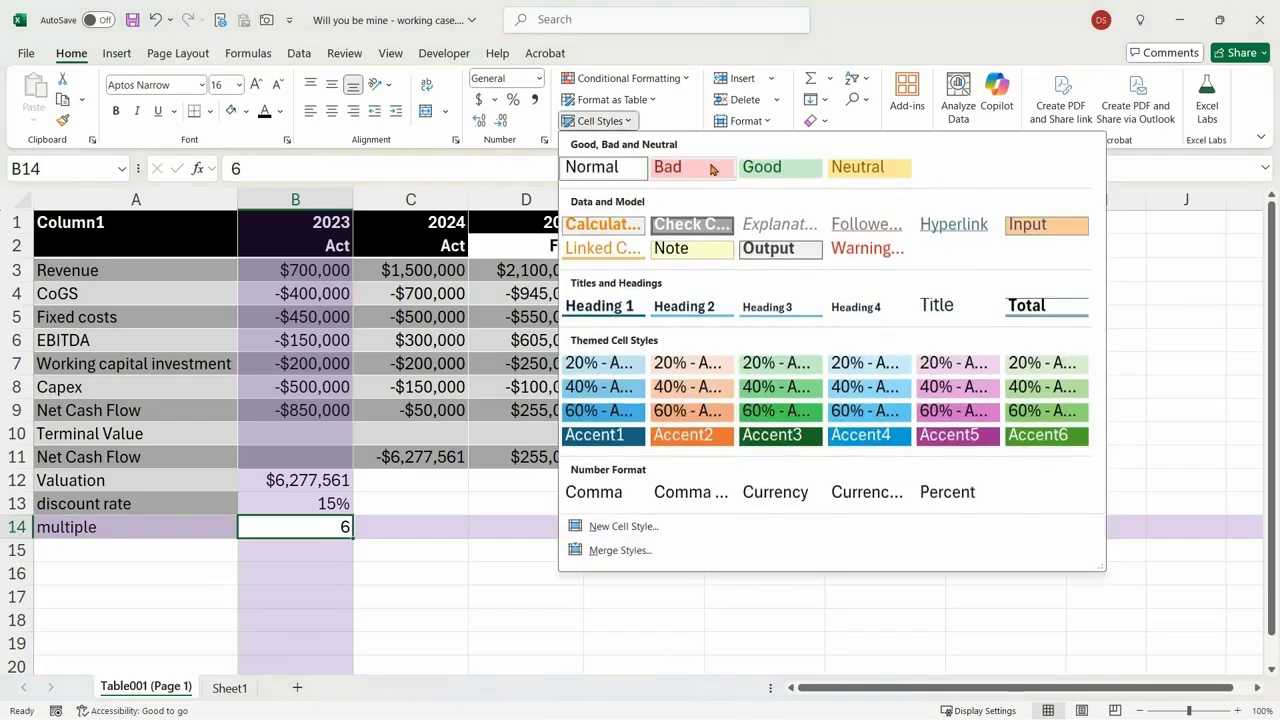
left_click(1046, 224)
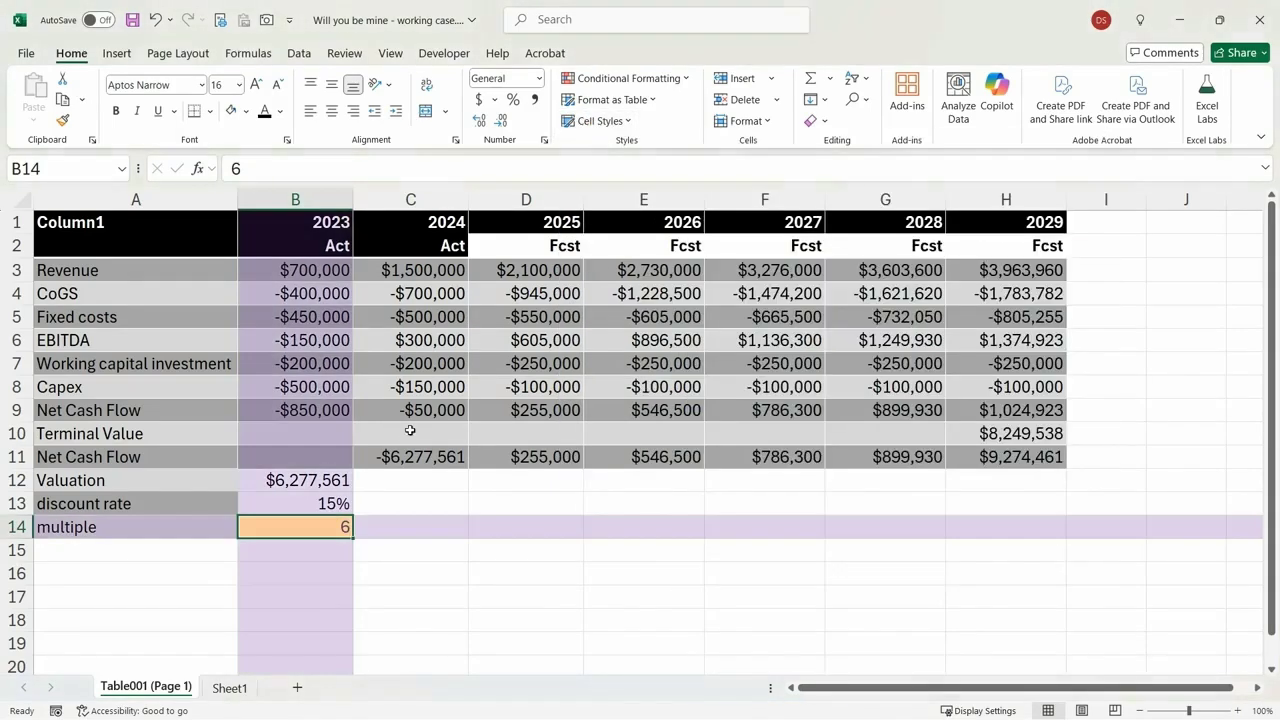
Inspect the discount rate and Terminal Value cells, and read question 2 in the PDF on what the 6.0x multiple is based on
left_click(314, 502)
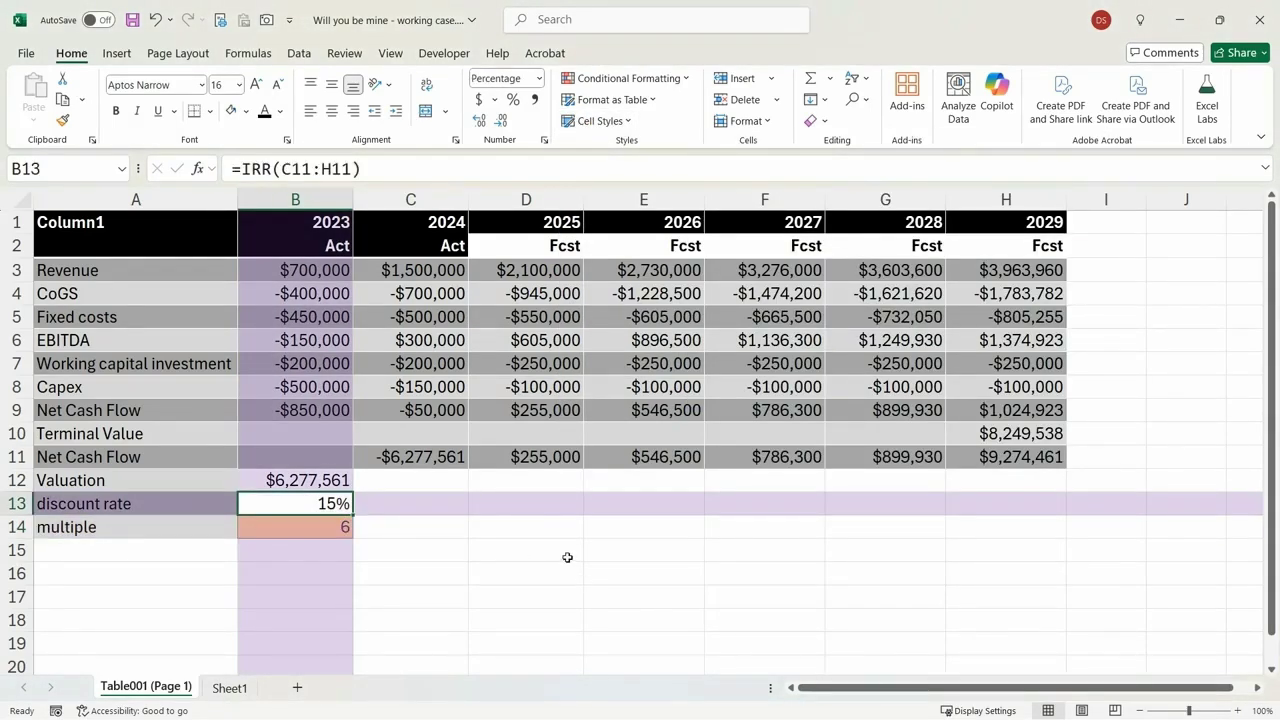
key("ctrl+z")
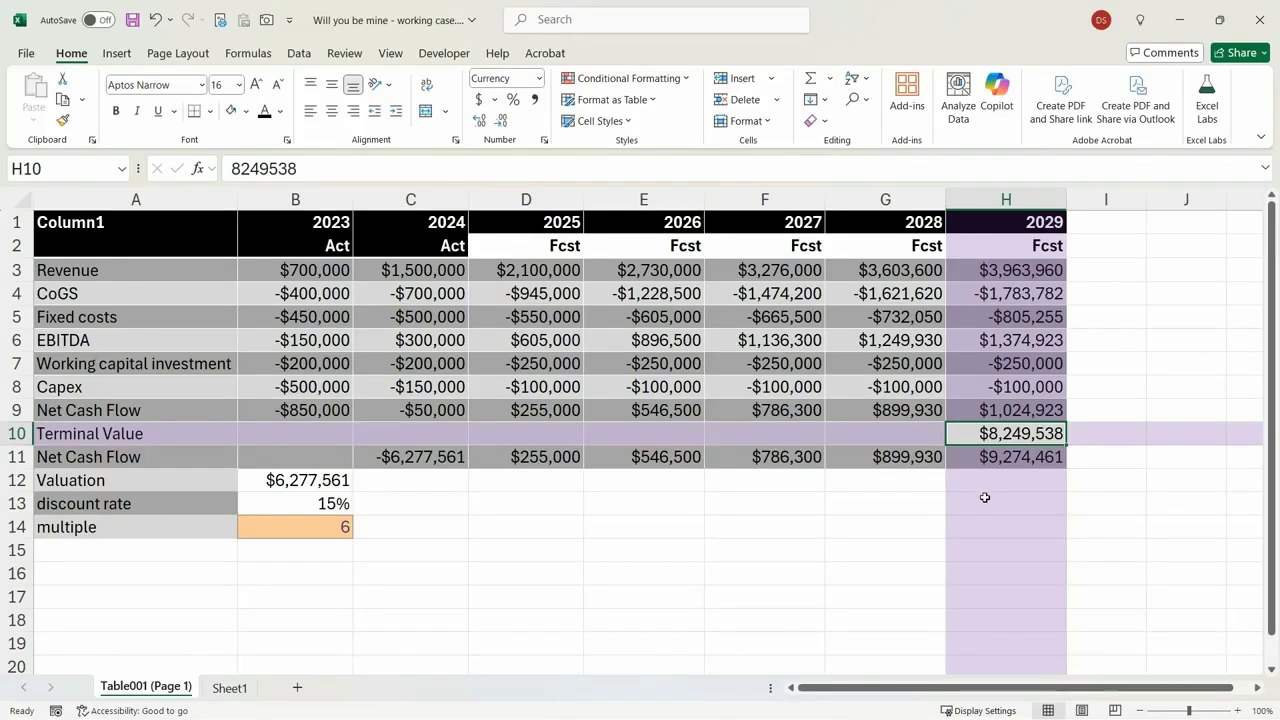
key("alt+Tab")
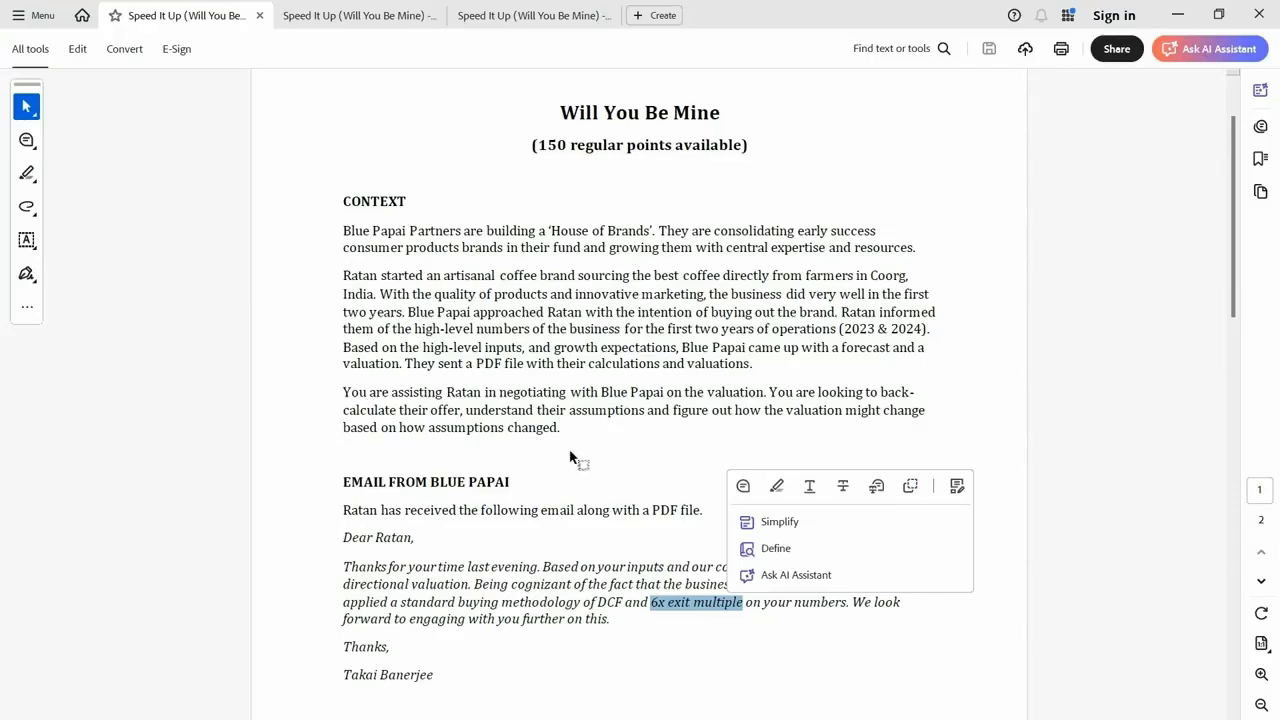
scroll(544, 395, "down", 1)
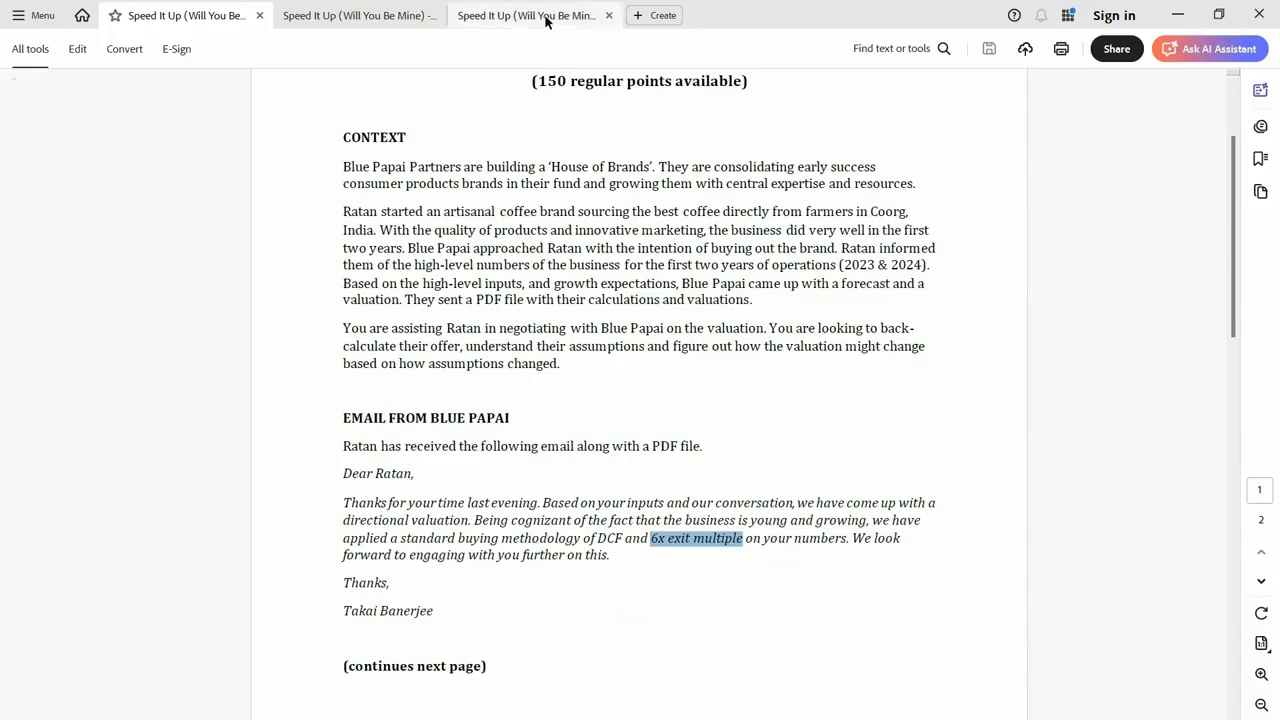
left_click(544, 17)
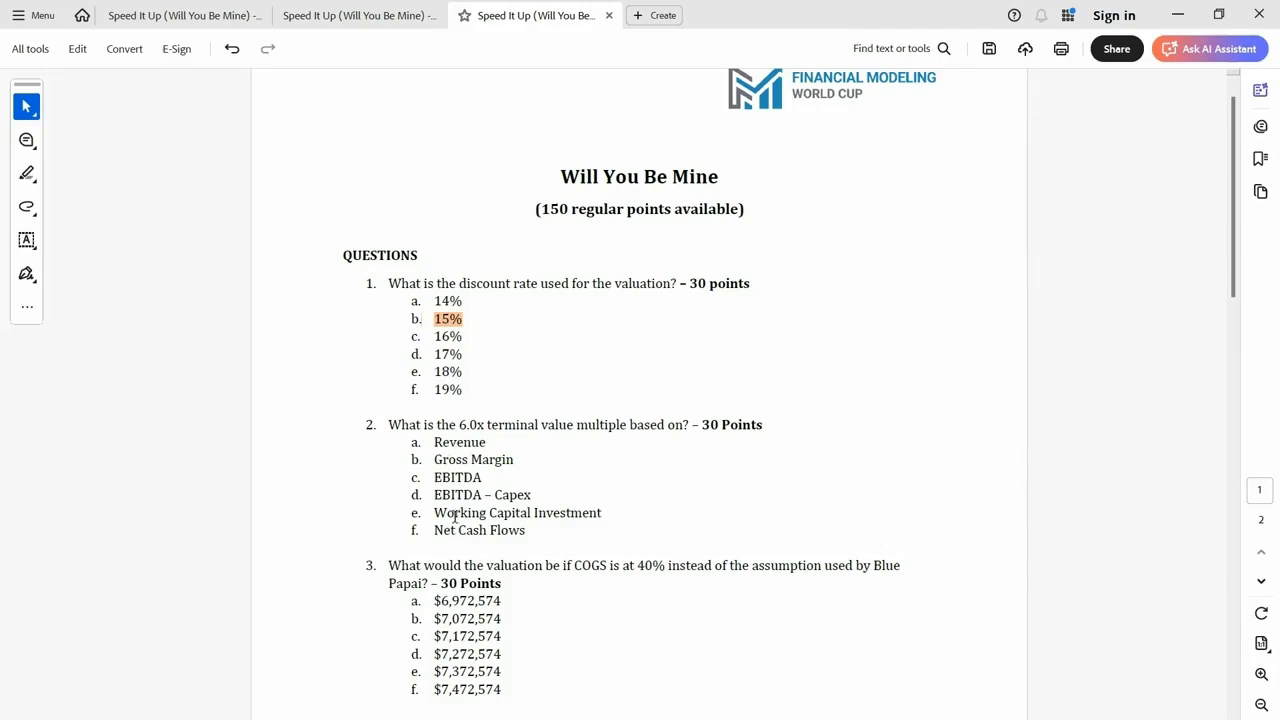
Return to the Excel worksheet and divide the 2029 Terminal Value by the multiple in H13 using =H10/B14
key("alt+Tab")
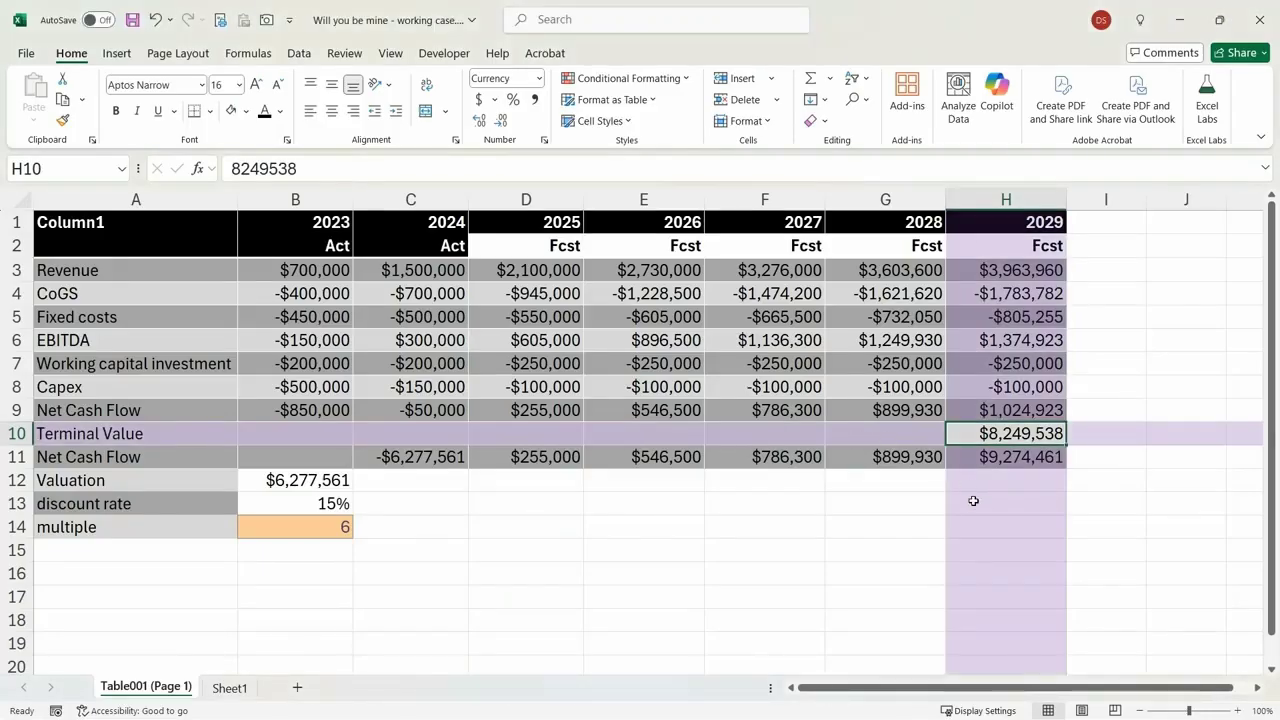
left_click(973, 501)
type("=")
left_click(1012, 456)
left_click(1032, 433)
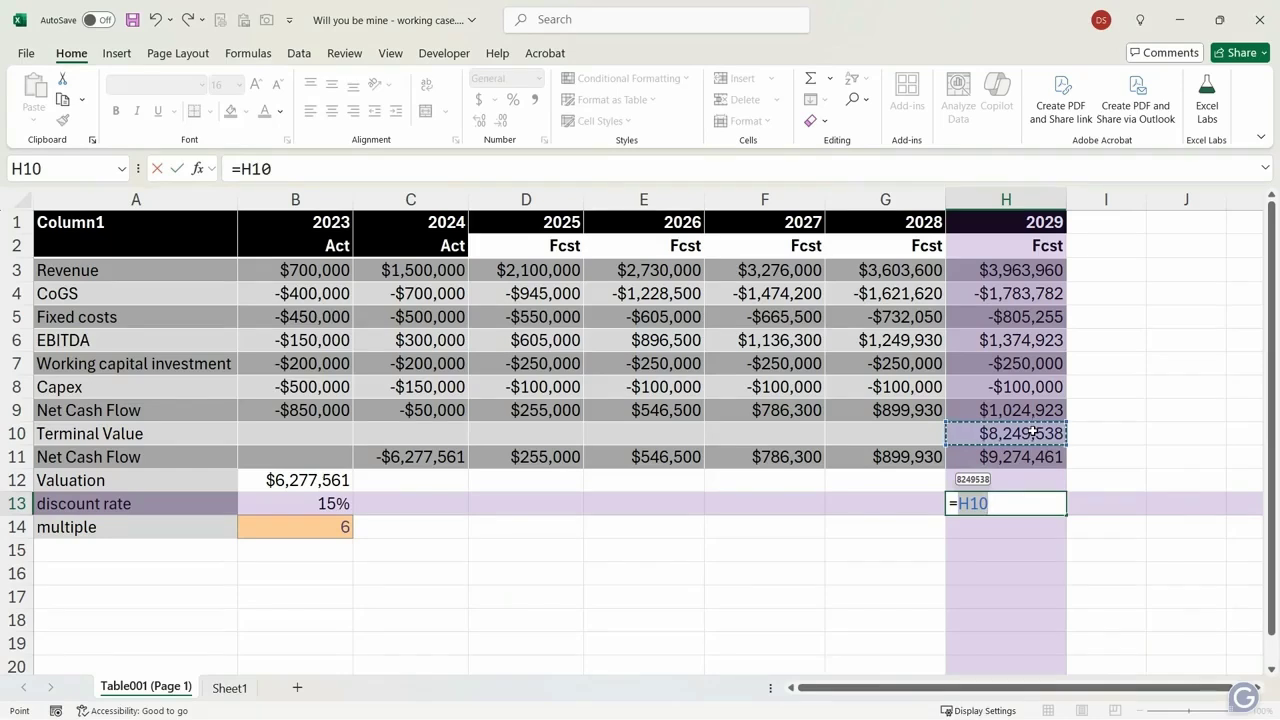
type("/")
left_click(342, 524)
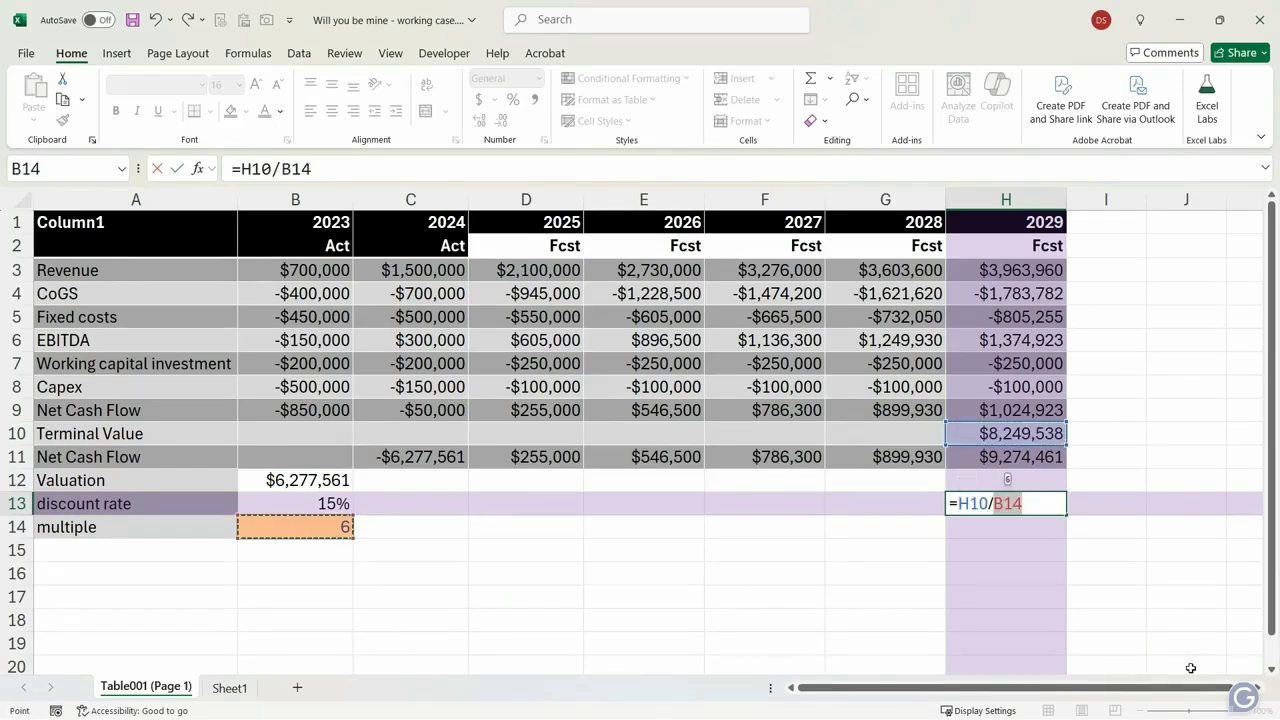
key("Return")
key("Up")
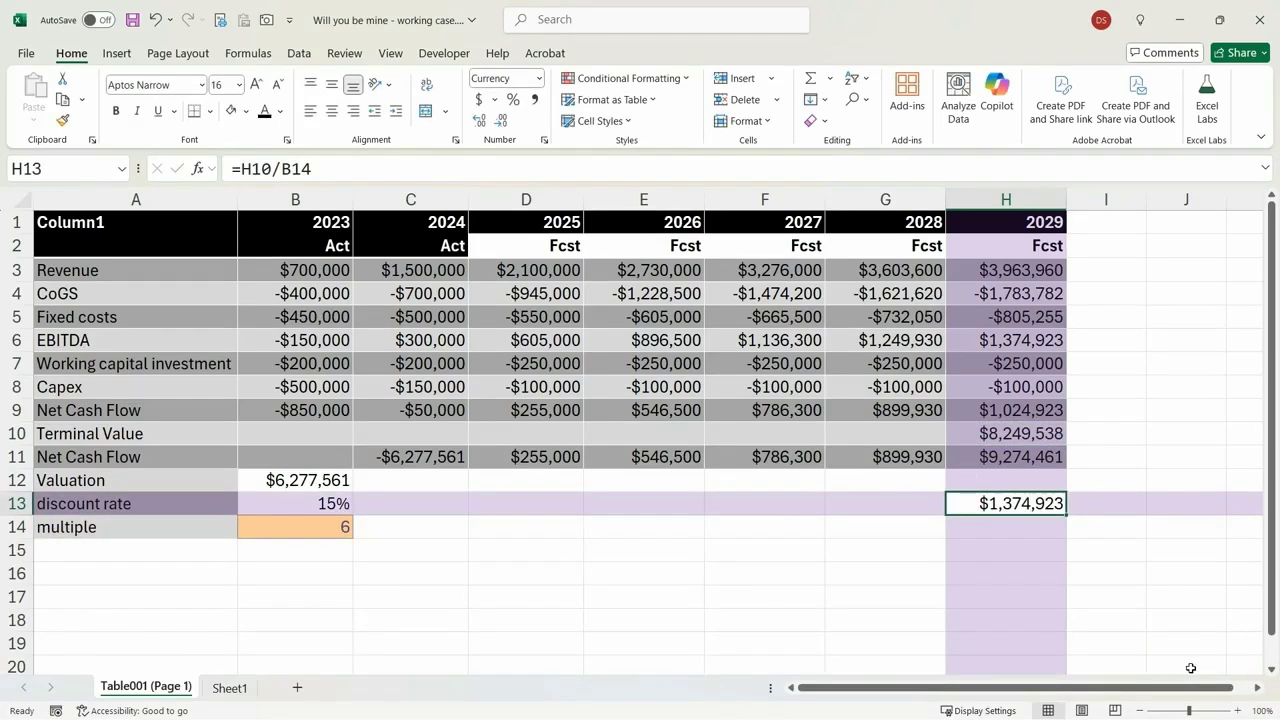
Compare the H13 result with 2029 EBITDA and fill the EBITDA label in A6 with yellow
left_click(997, 342)
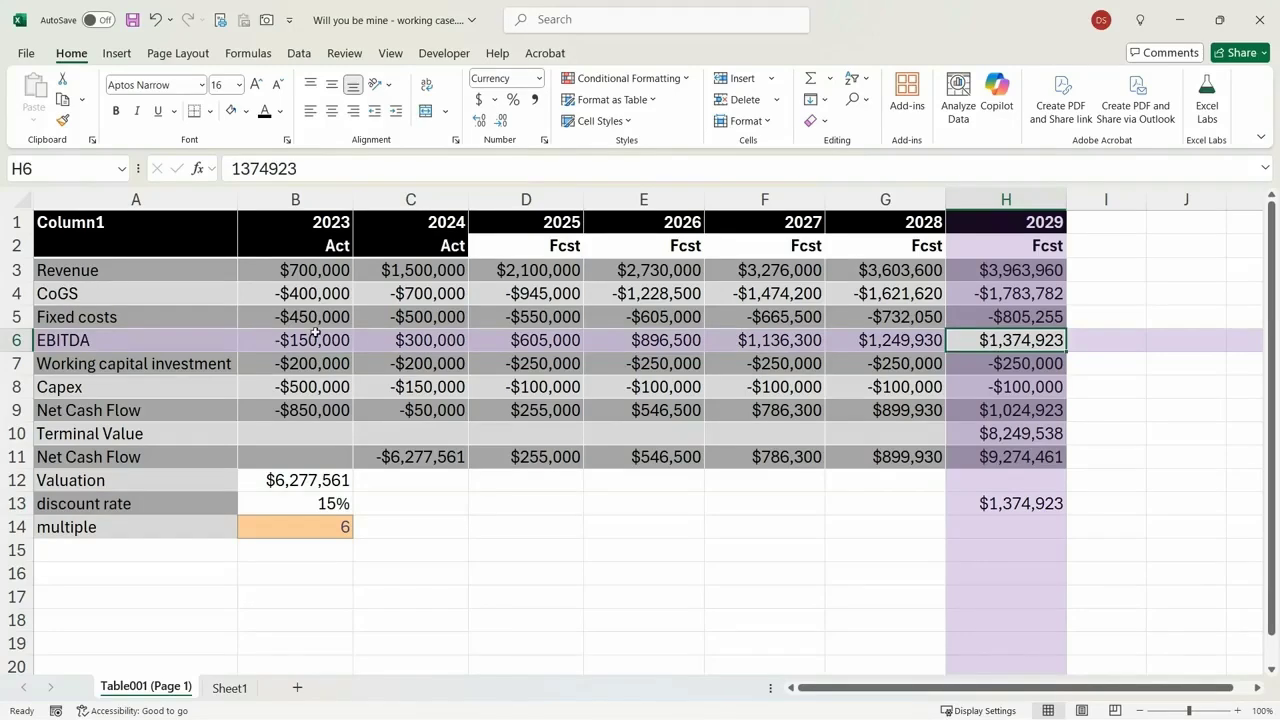
left_click(112, 340)
left_click(246, 111)
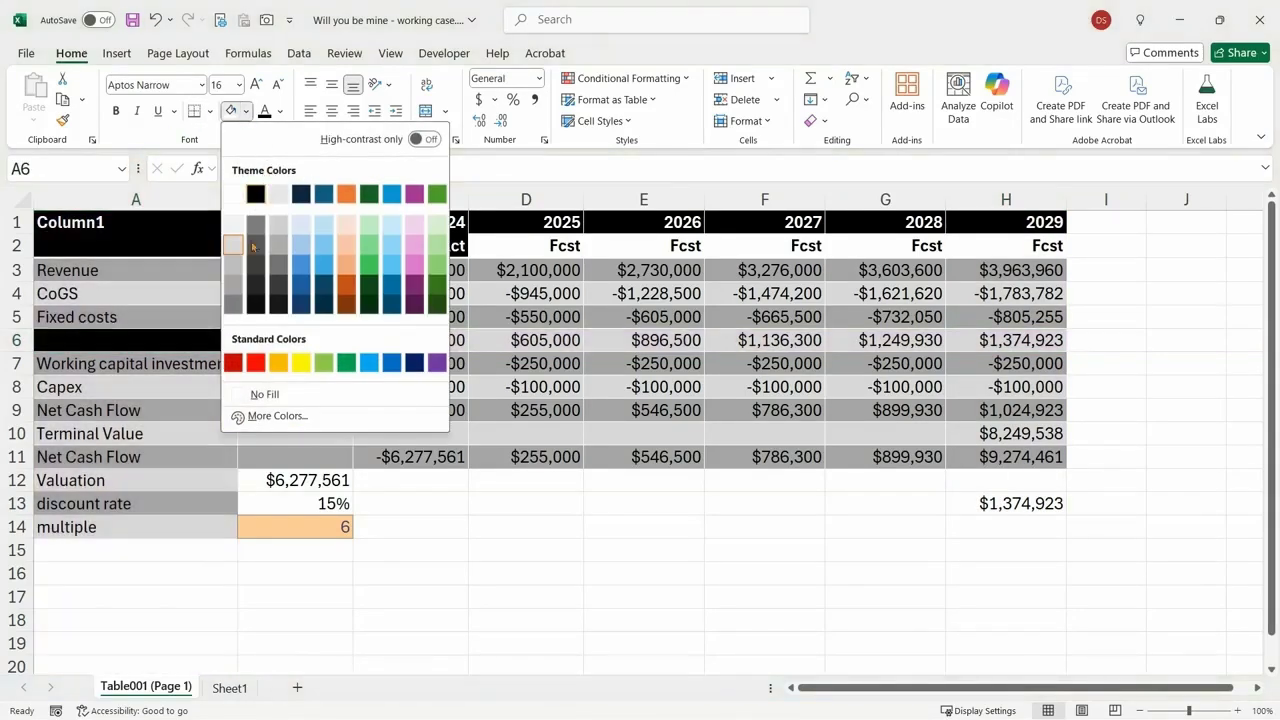
left_click(298, 365)
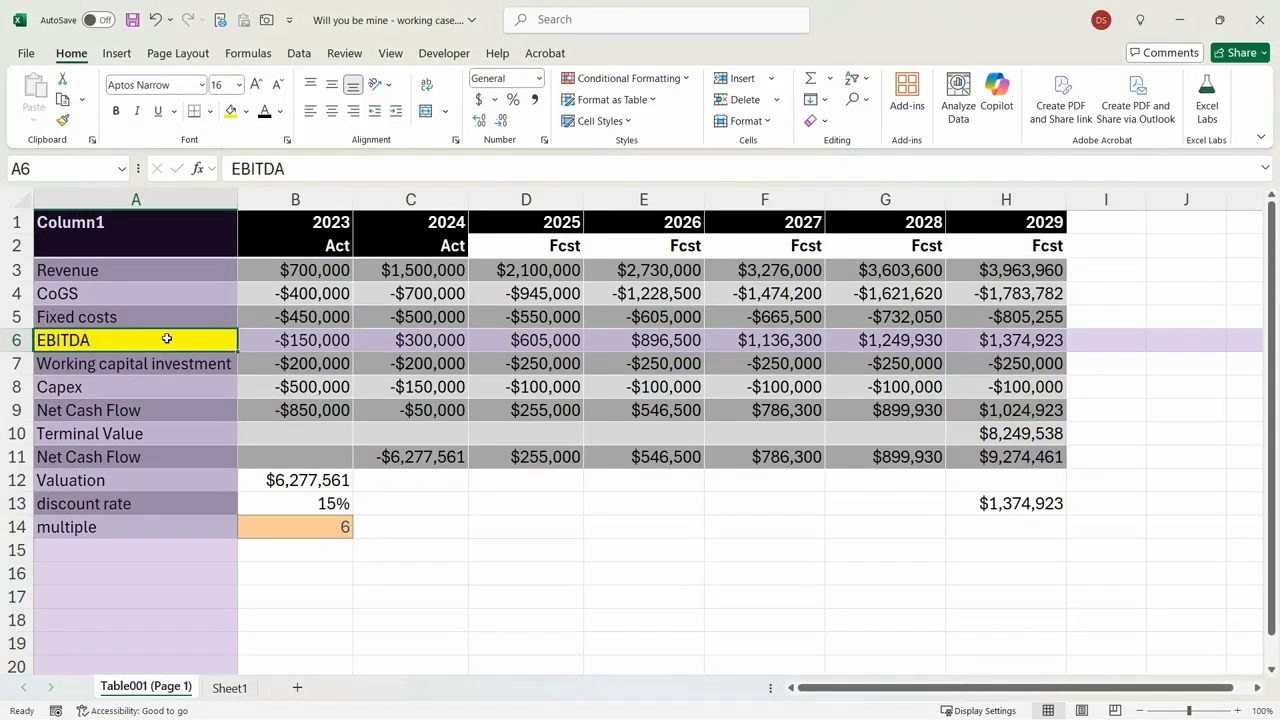
Highlight the EBITDA answer to question 2 in the questions PDF and return to the Excel worksheet
key("alt+Tab")
left_click_drag(486, 477, 412, 477)
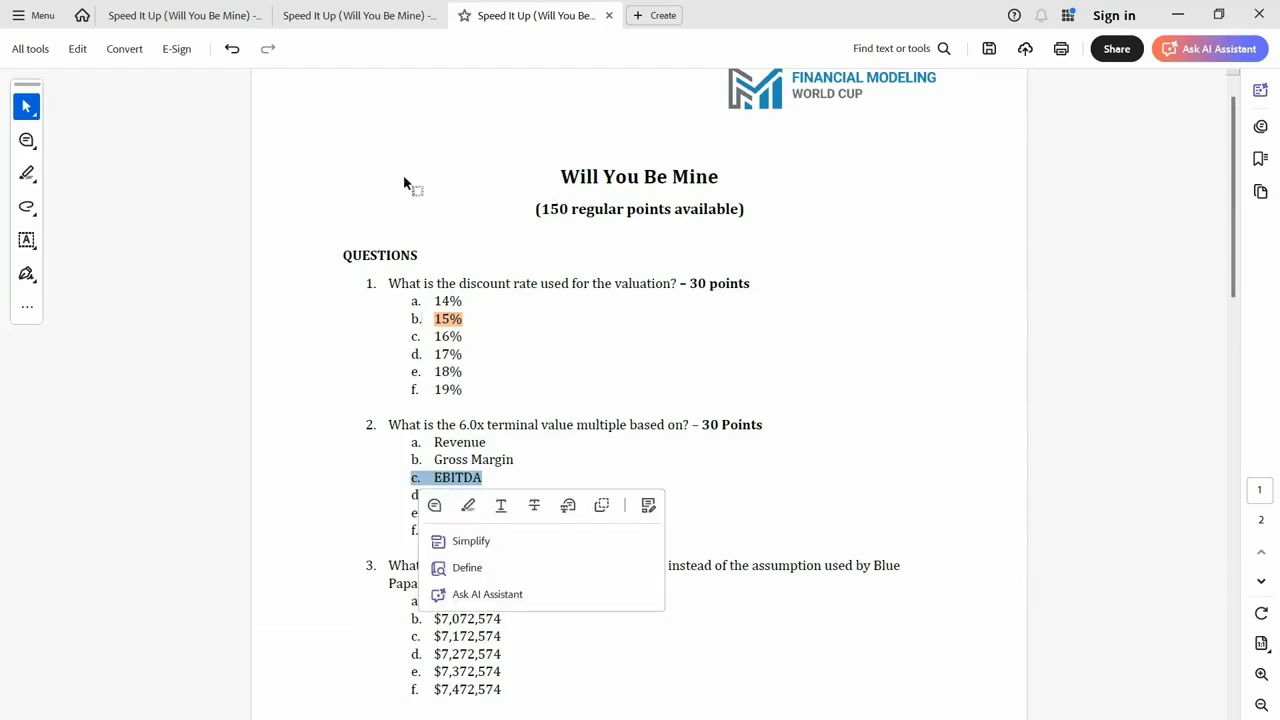
left_click(468, 505)
key("alt+Tab")
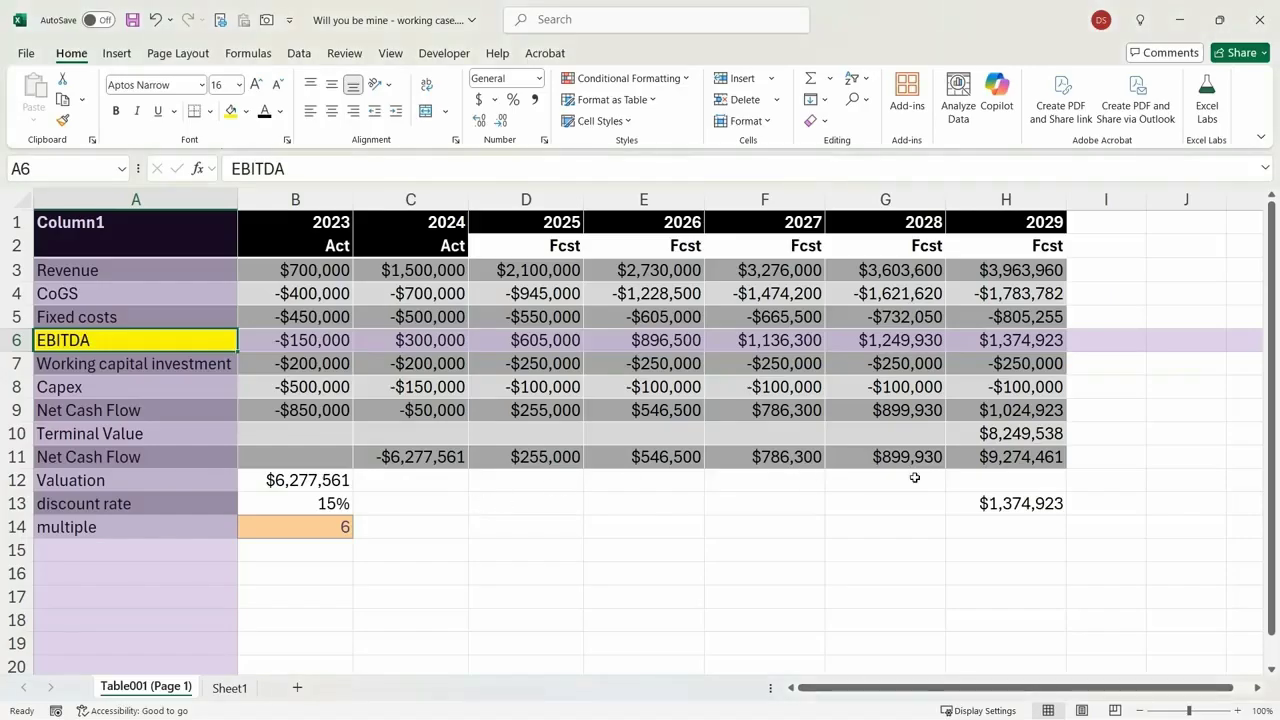
Recheck the H13 calculation against the 2029 EBITDA and Terminal Value cells, and clear H13
left_click(983, 503)
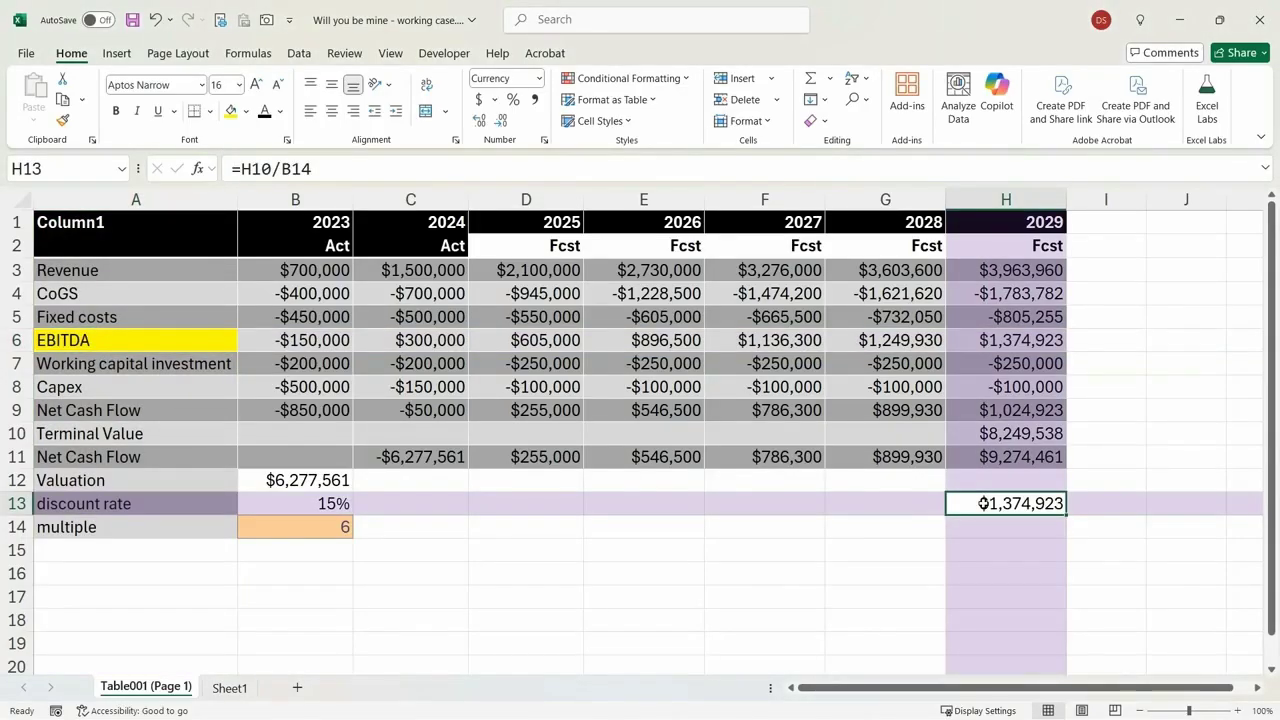
left_click(952, 338)
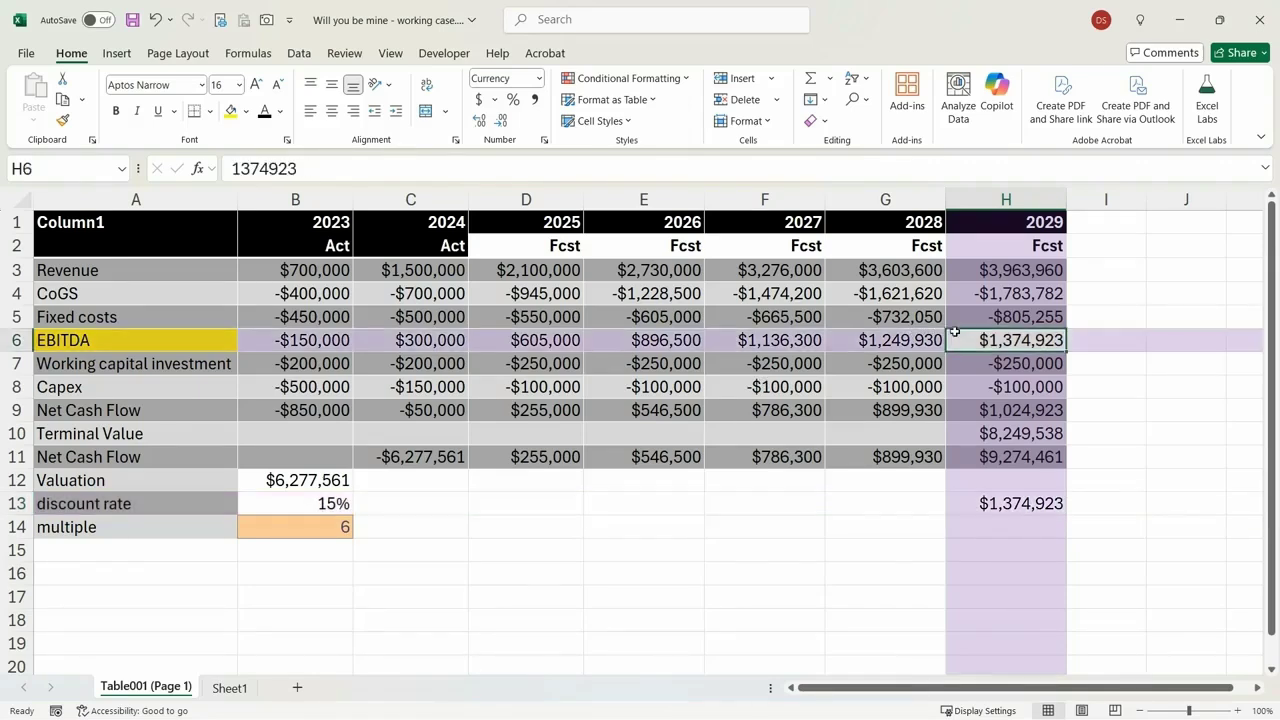
left_click(985, 434)
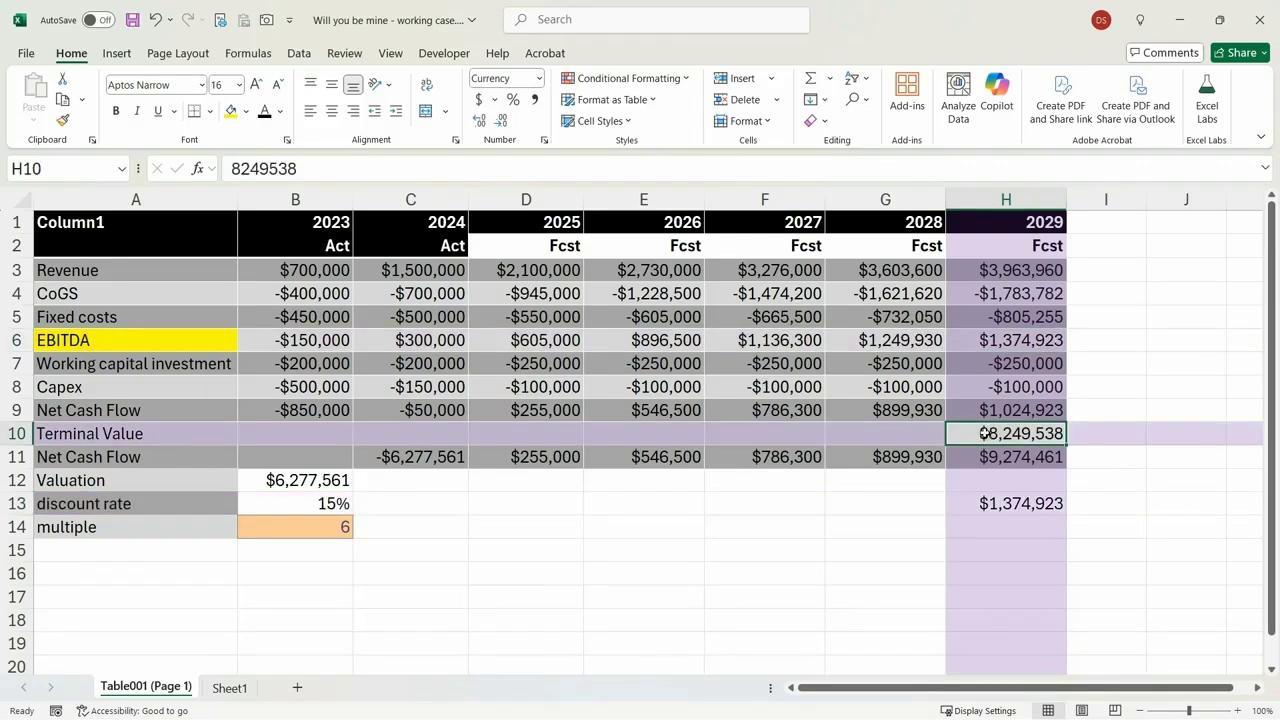
left_click(1001, 505)
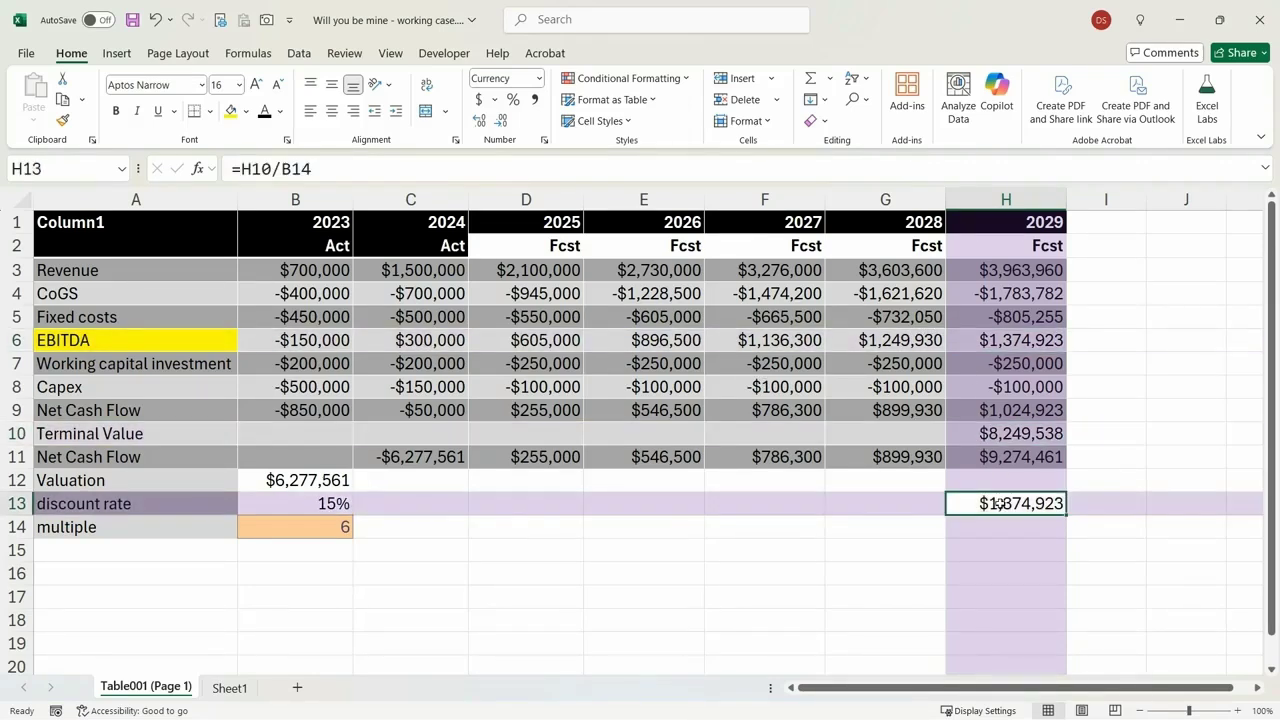
Read question 3 in the questions PDF on the valuation with COGS at 40%, and return to Excel
key("alt+Tab")
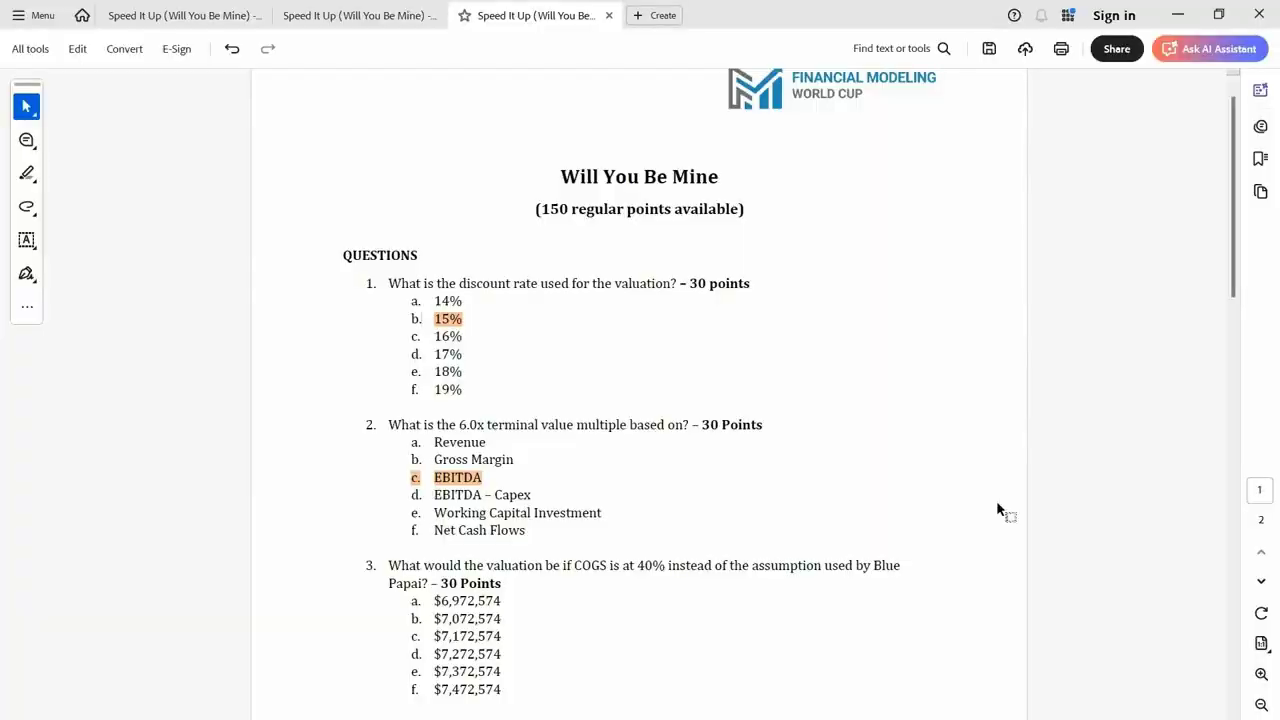
scroll(728, 541, "down", 3)
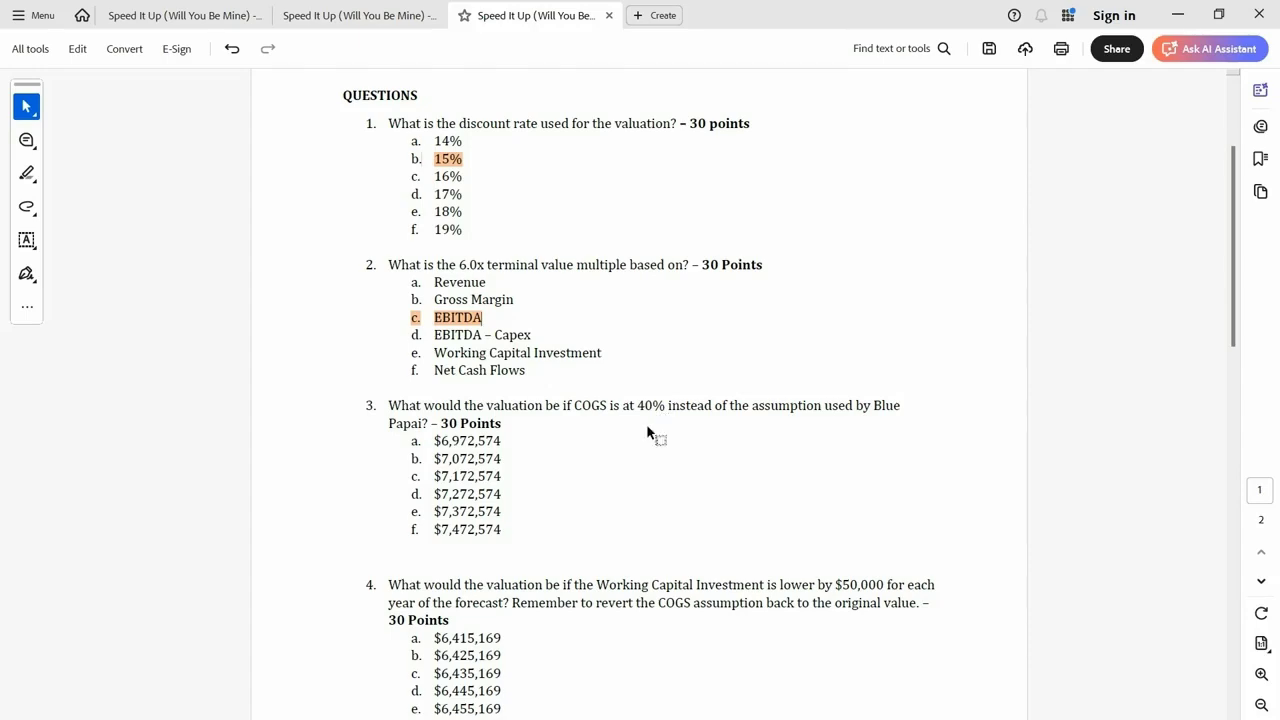
key("alt+Tab")
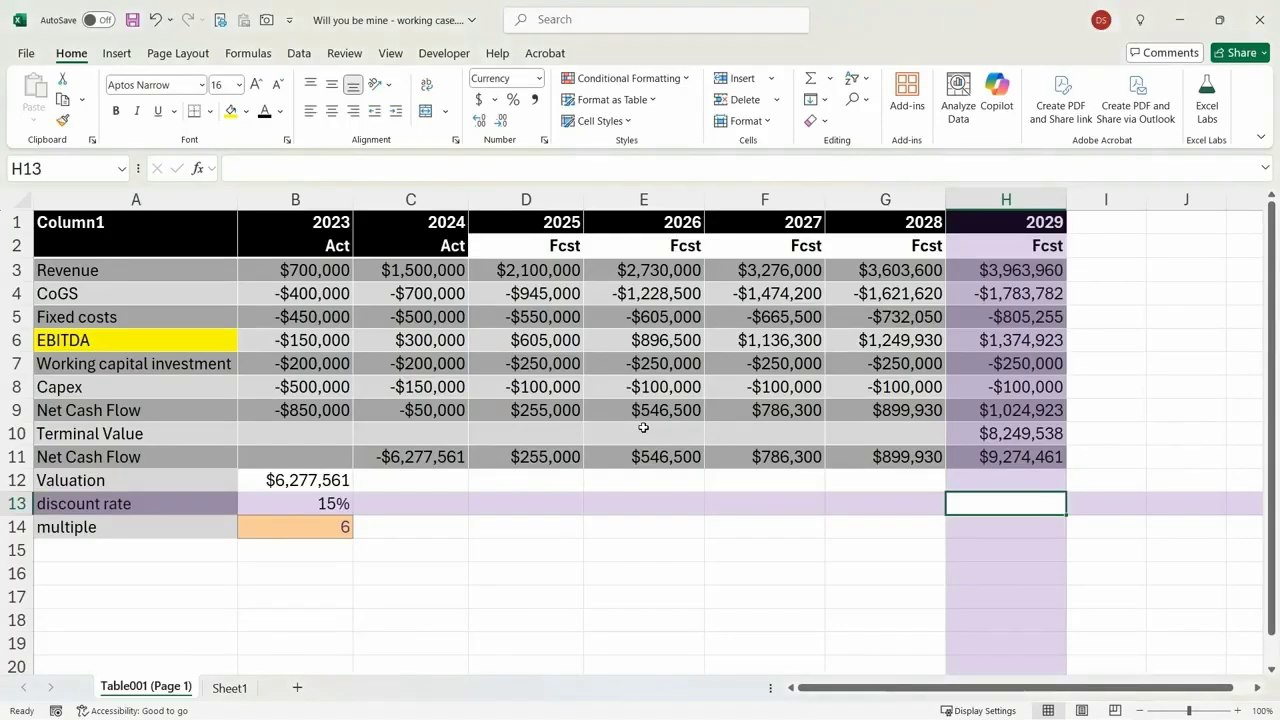
Calculate 2025 CoGS as a share of revenue in I4 with the formula =D4/D3
left_click(1090, 296)
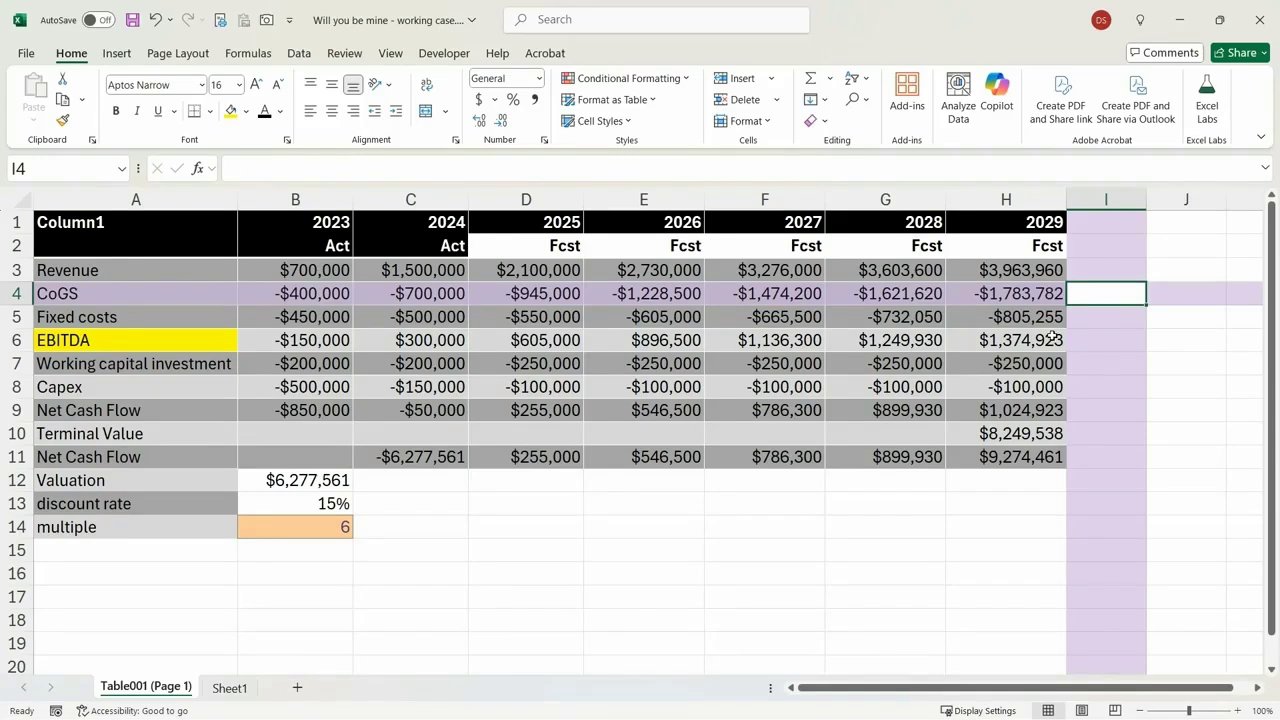
type("=")
key("Left")
key("Left")
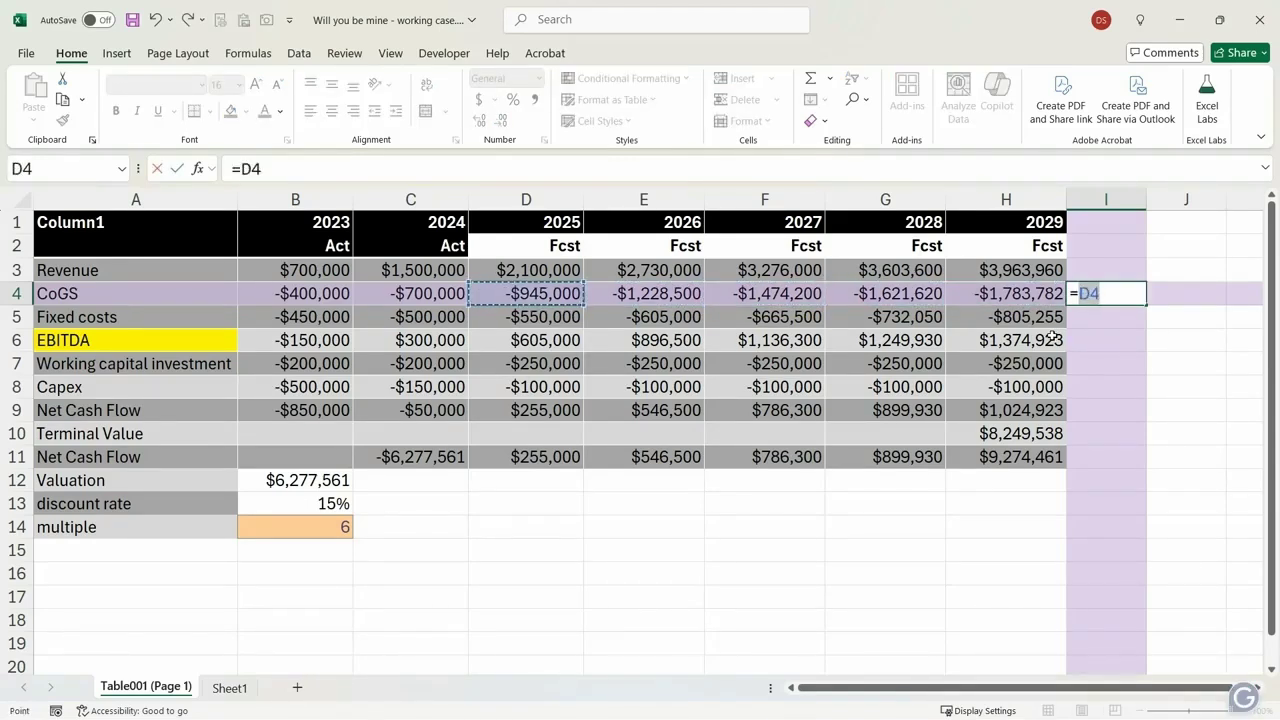
type("/")
key("Up")
key("Left")
key("Left")
key("Left")
key("Left")
key("Left")
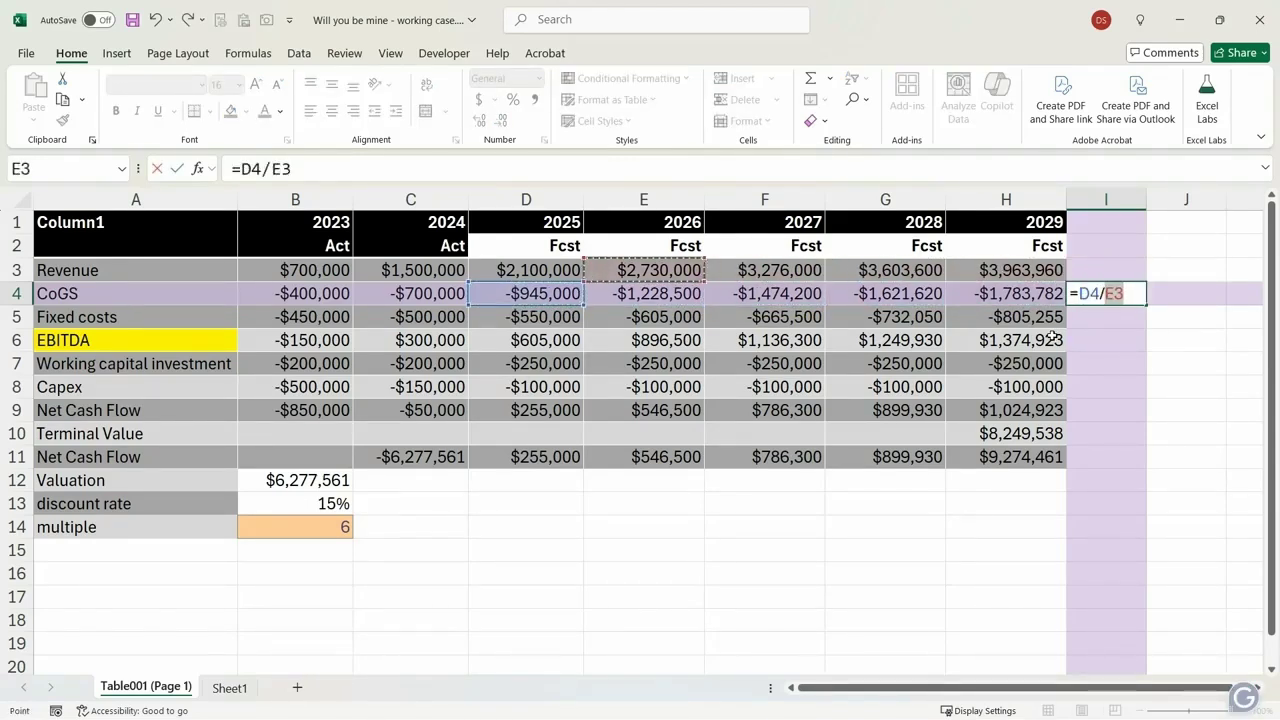
key("ctrl+Return")
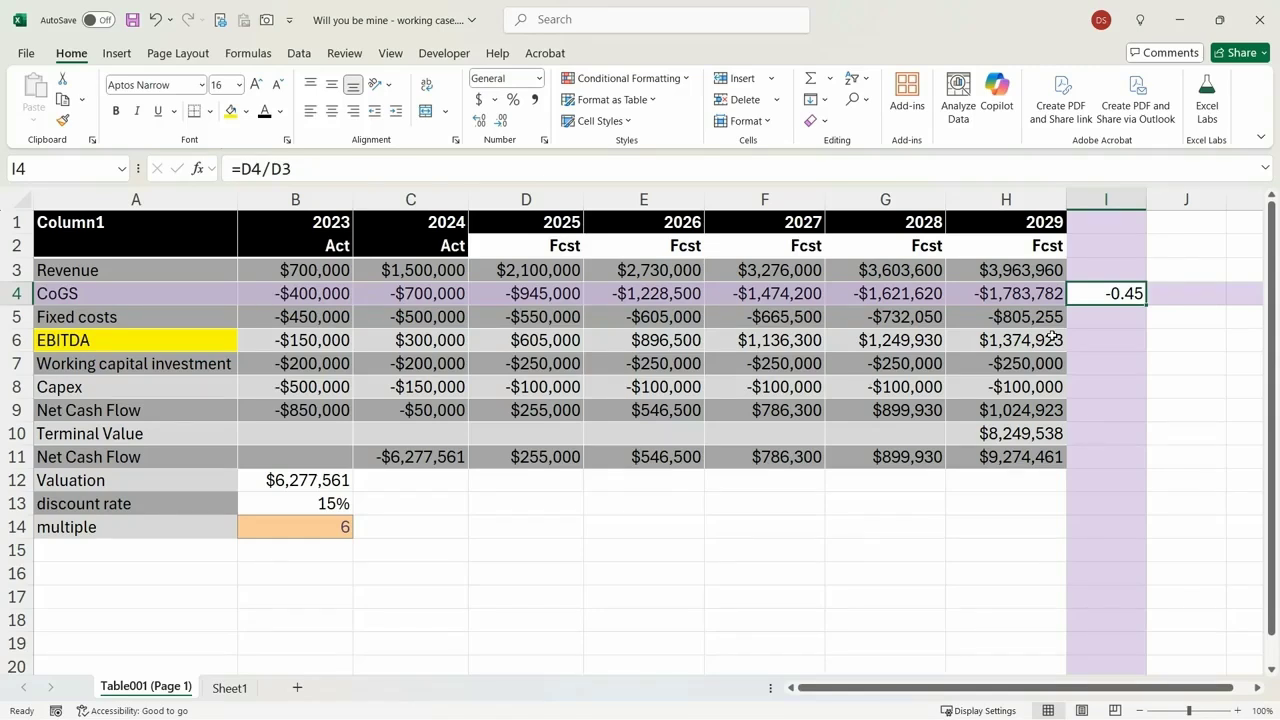
Format the CoGS ratio in I4 as a percentage
key("Right")
key("Right")
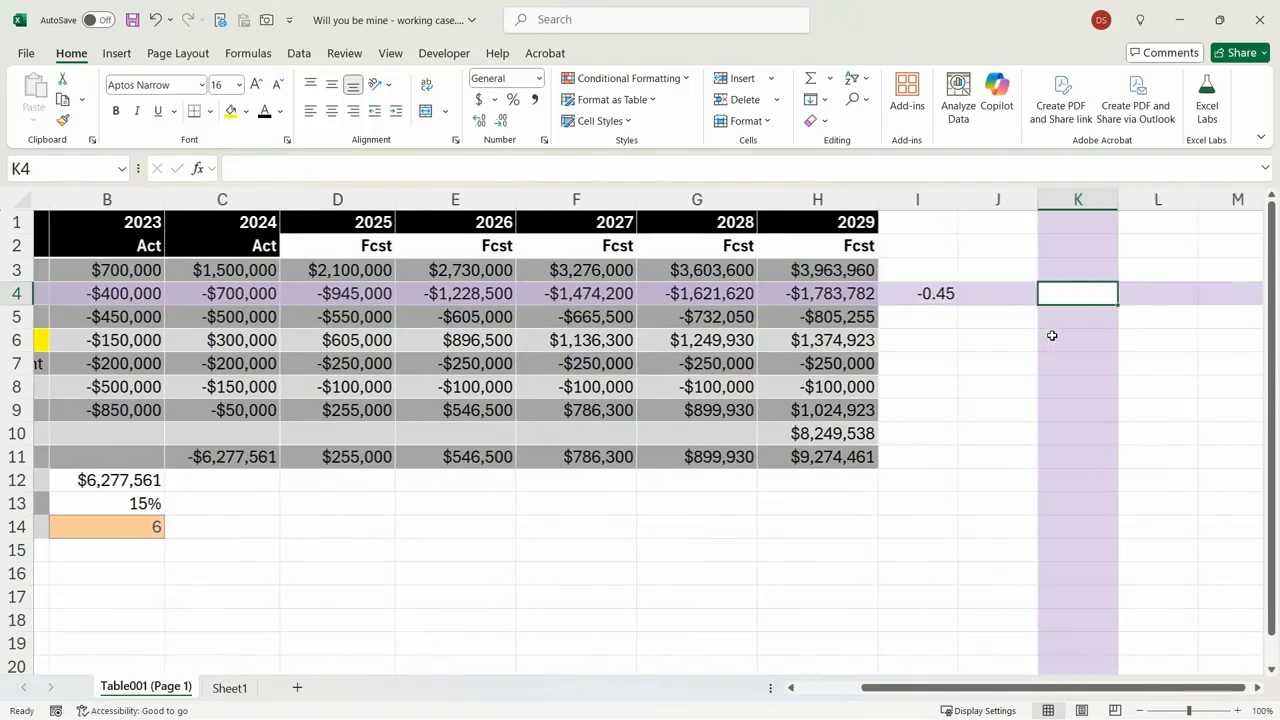
key("Left")
key("Left")
left_click(515, 100)
Copy the CoGS ratio from I4 across to M4 to check the other forecast years, and undo the copy
key("ctrl+c")
key("shift+Right")
key("shift+Right")
key("shift+Right")
key("shift+Right")
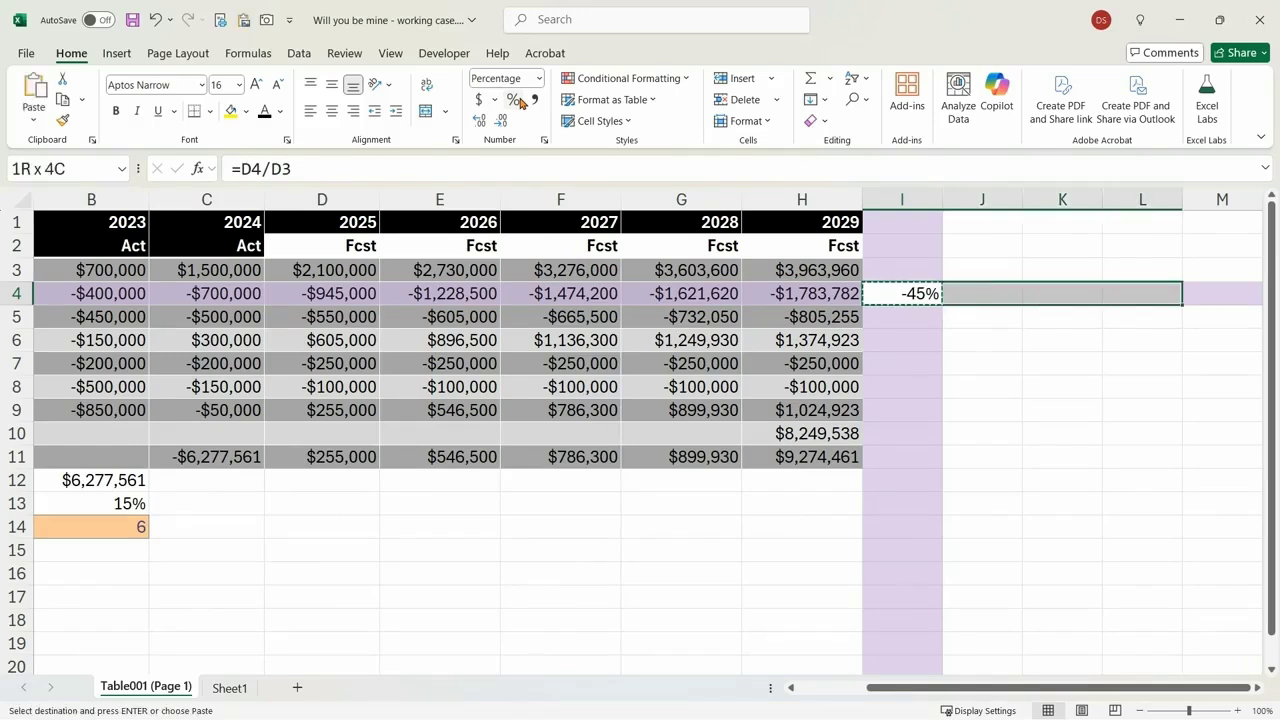
key("Return")
key("Left")
key("Right")
key("Right")
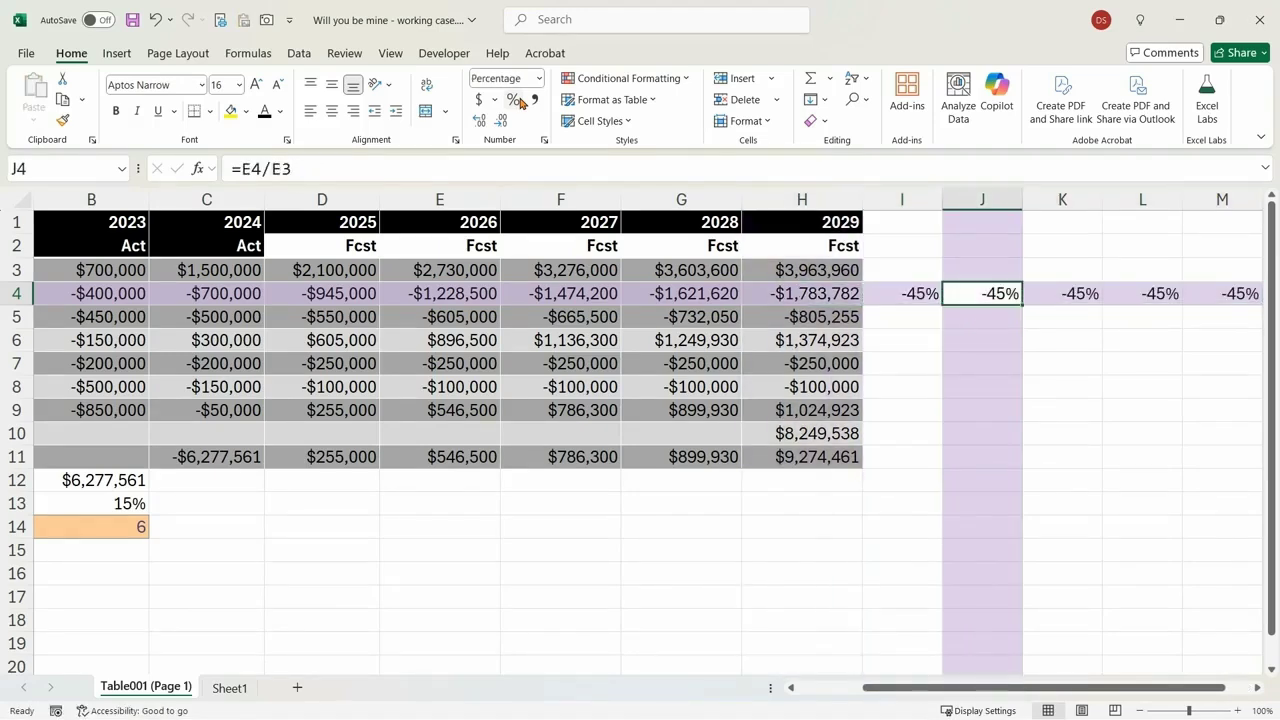
key("ctrl+z")
key("Left")
key("Right")
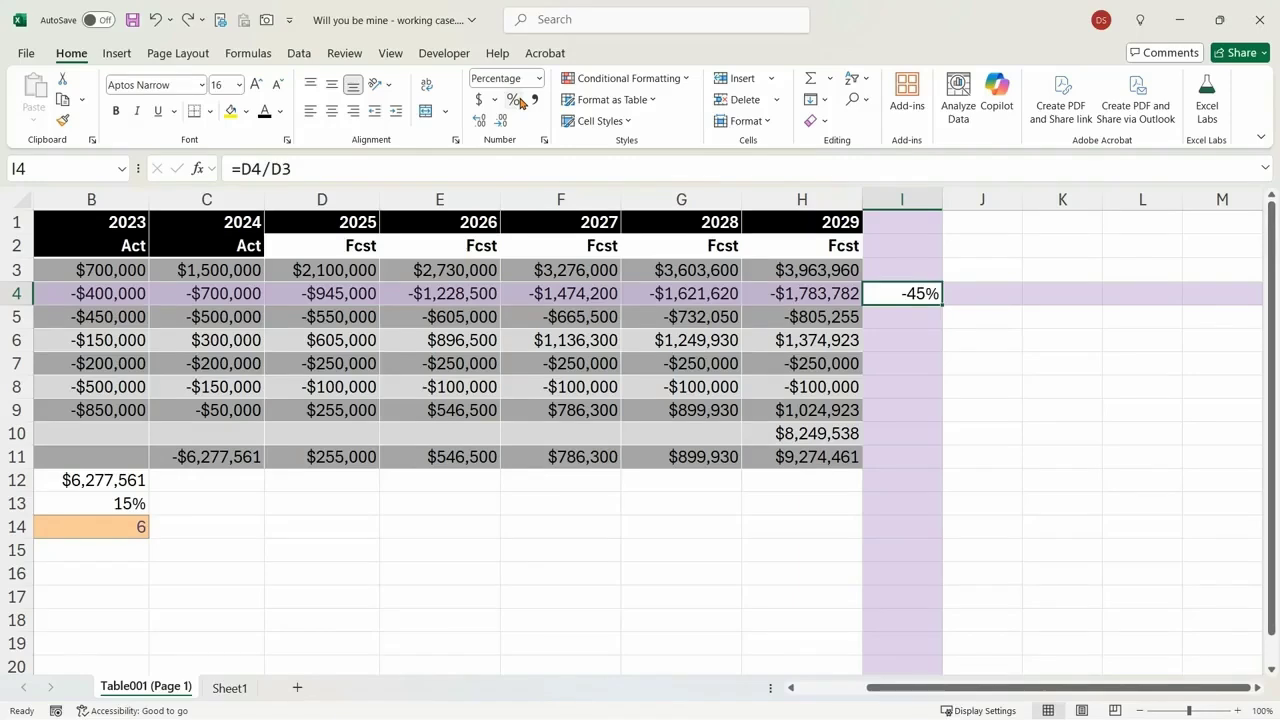
Check the 2025 CoGS cell and apply the Input cell style to the CoGS percentage in I4
key("Left")
key("Left")
key("Left")
key("Left")
key("Left")
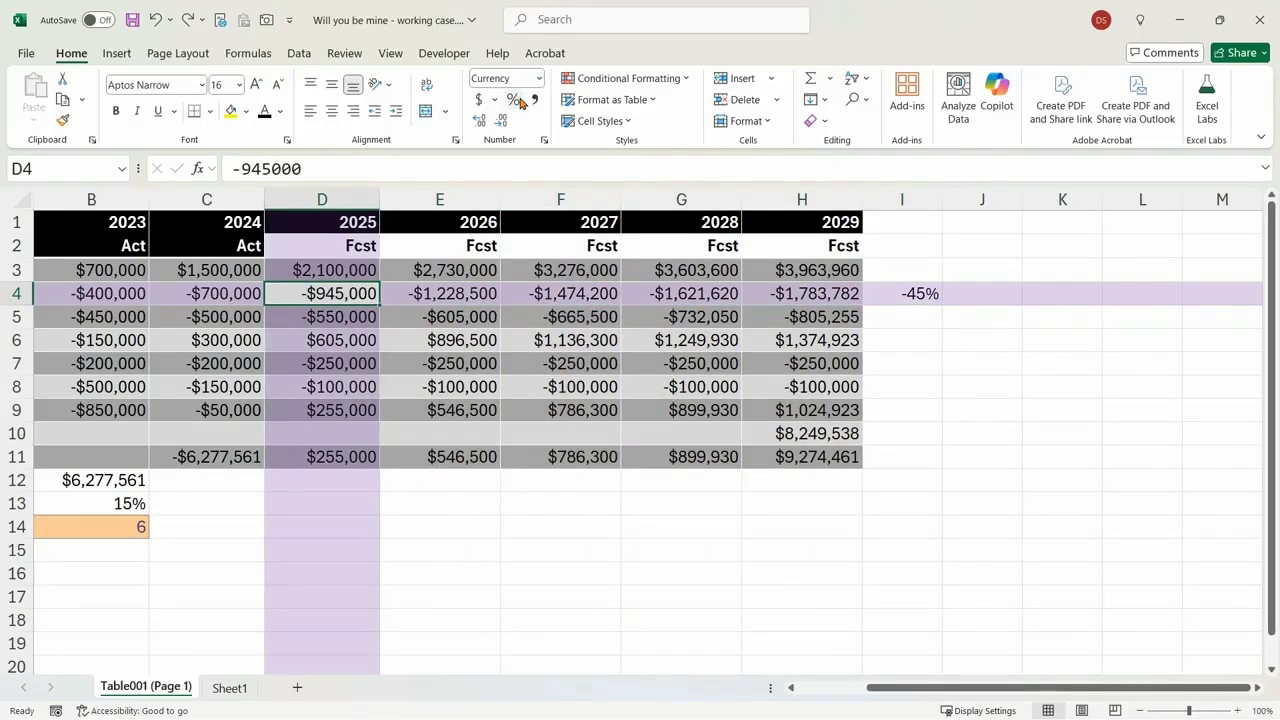
key("Right")
key("Right")
key("Right")
key("Right")
key("Right")
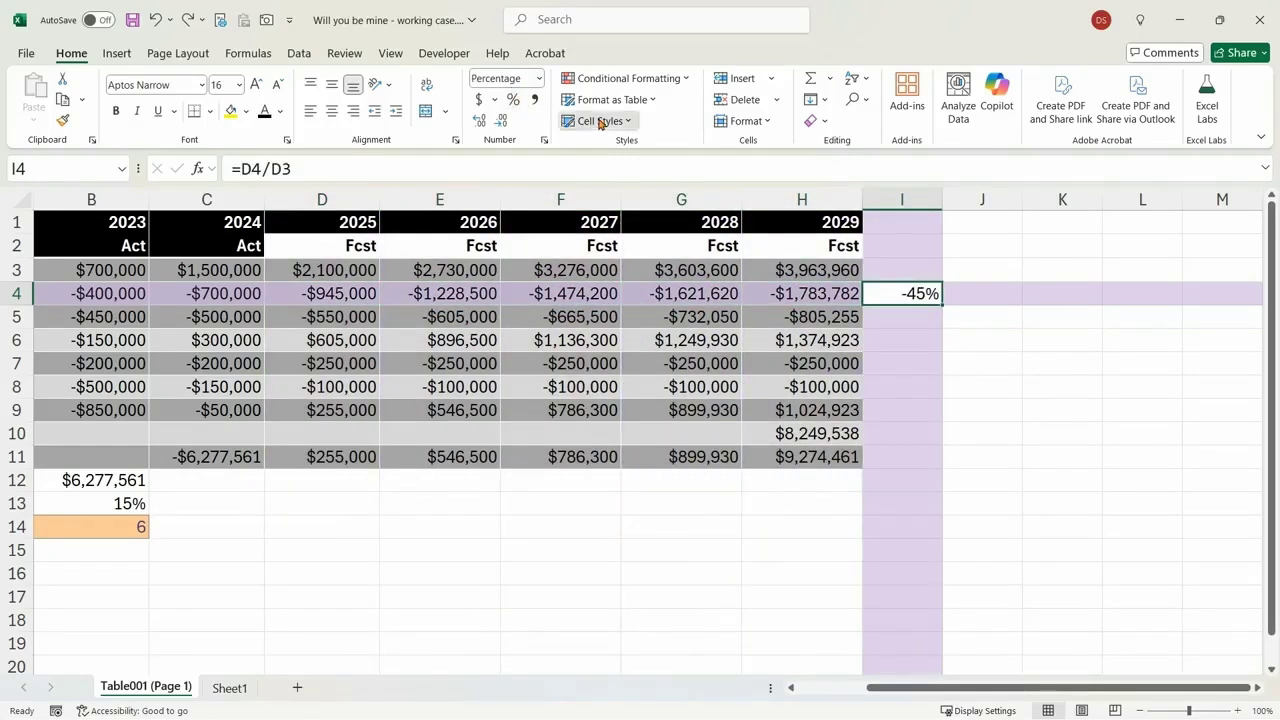
left_click(600, 121)
left_click(1042, 227)
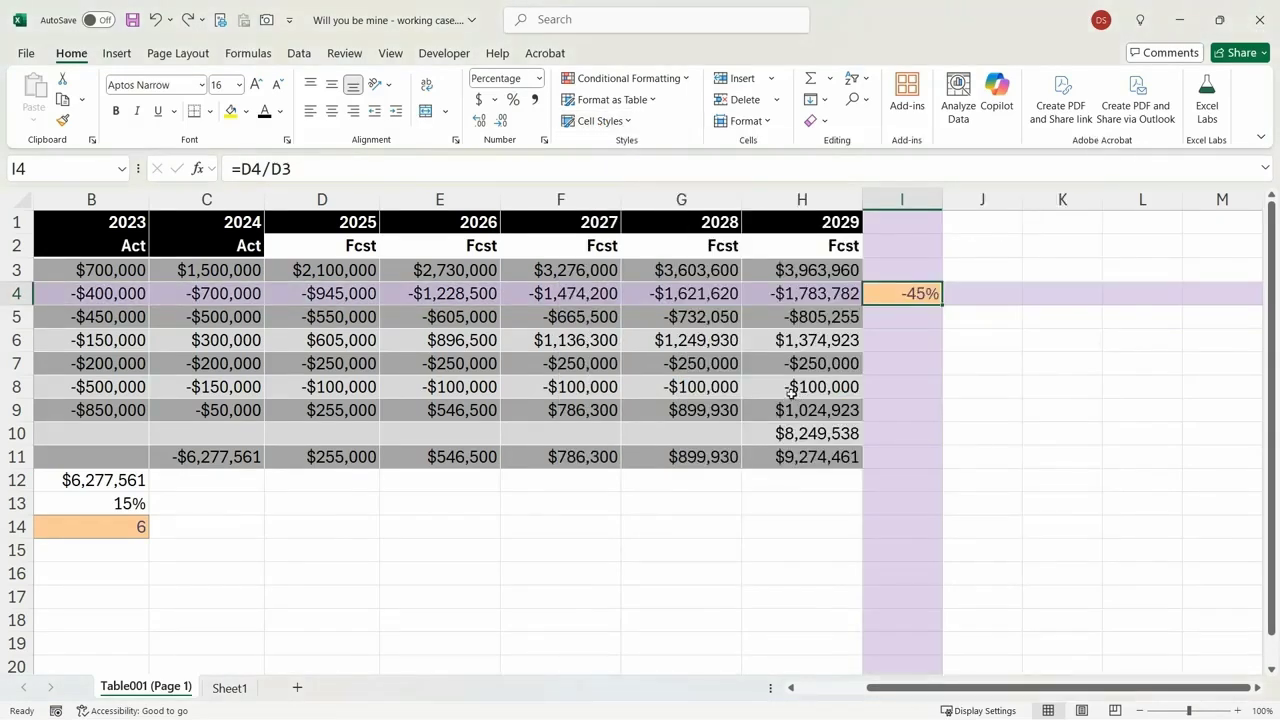
Replace the hardcoded 2025 CoGS in D4 with the formula =D3*$I$4, dismissing the circular reference warning
left_click(344, 296)
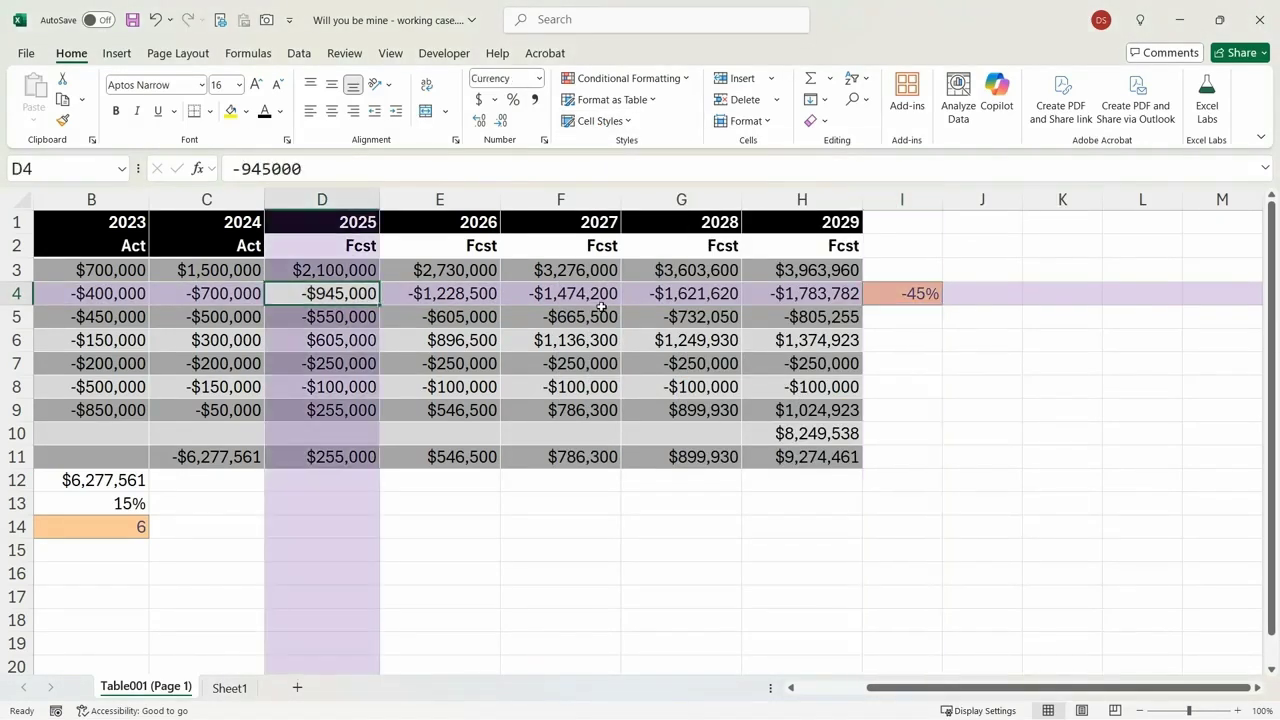
type("=")
key("Up")
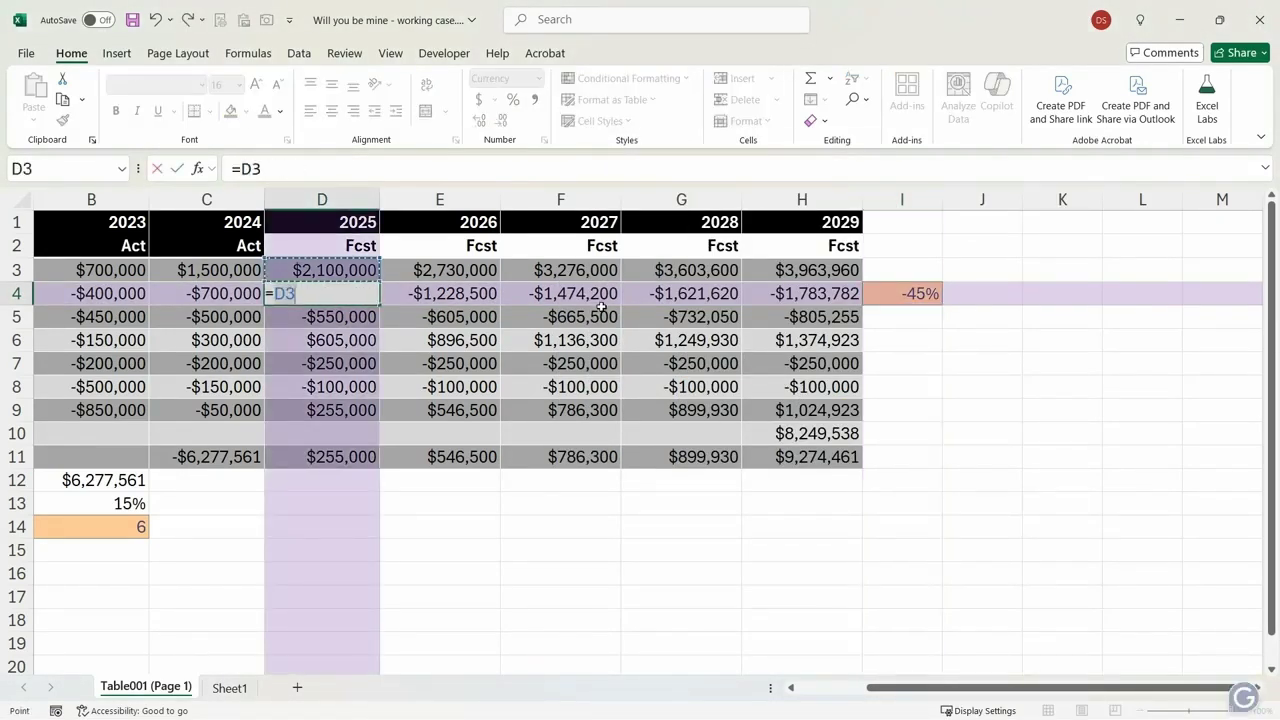
type("*")
key("Right")
key("Right")
key("Right")
key("Right")
key("Right")
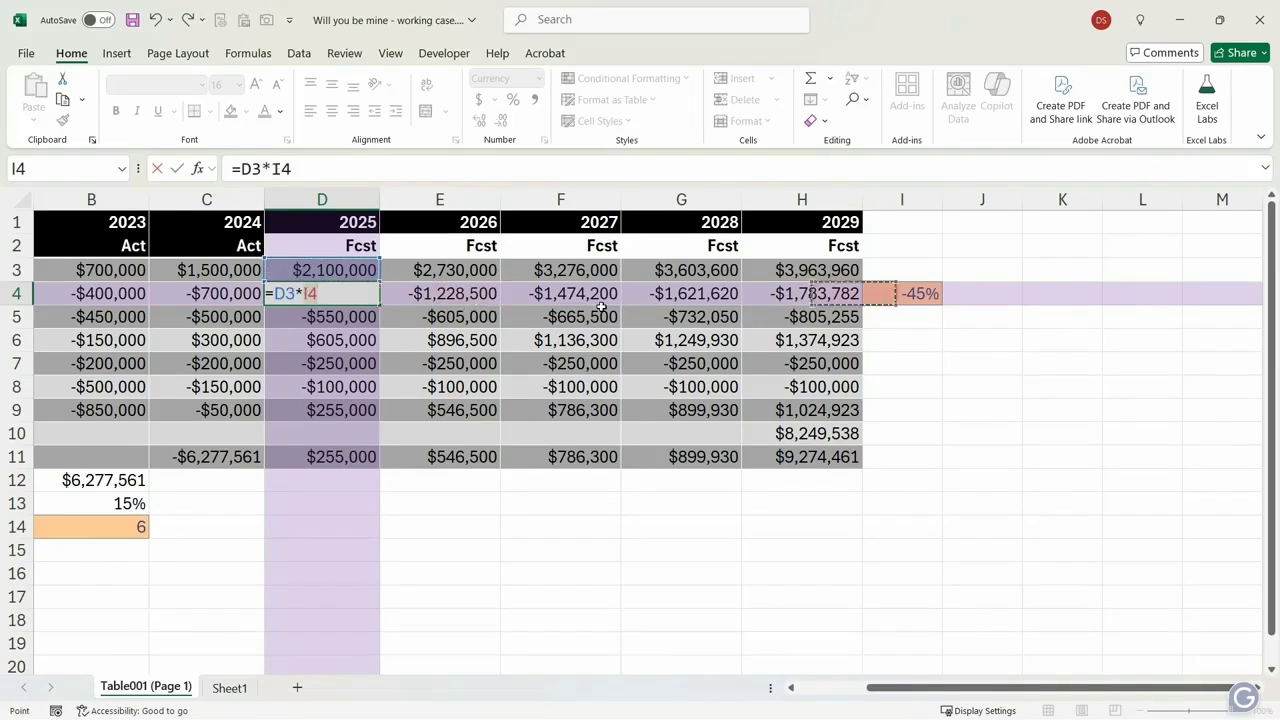
key("F4")
key("Return")
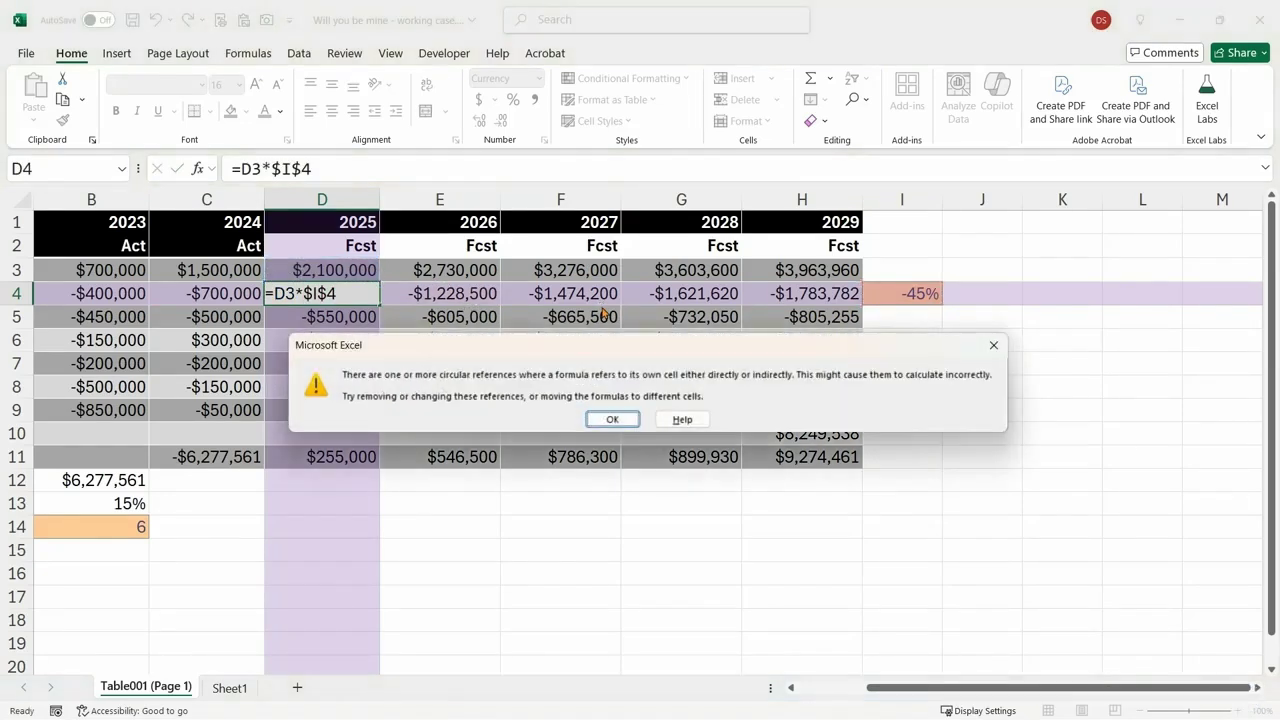
key("Return")
key("Up")
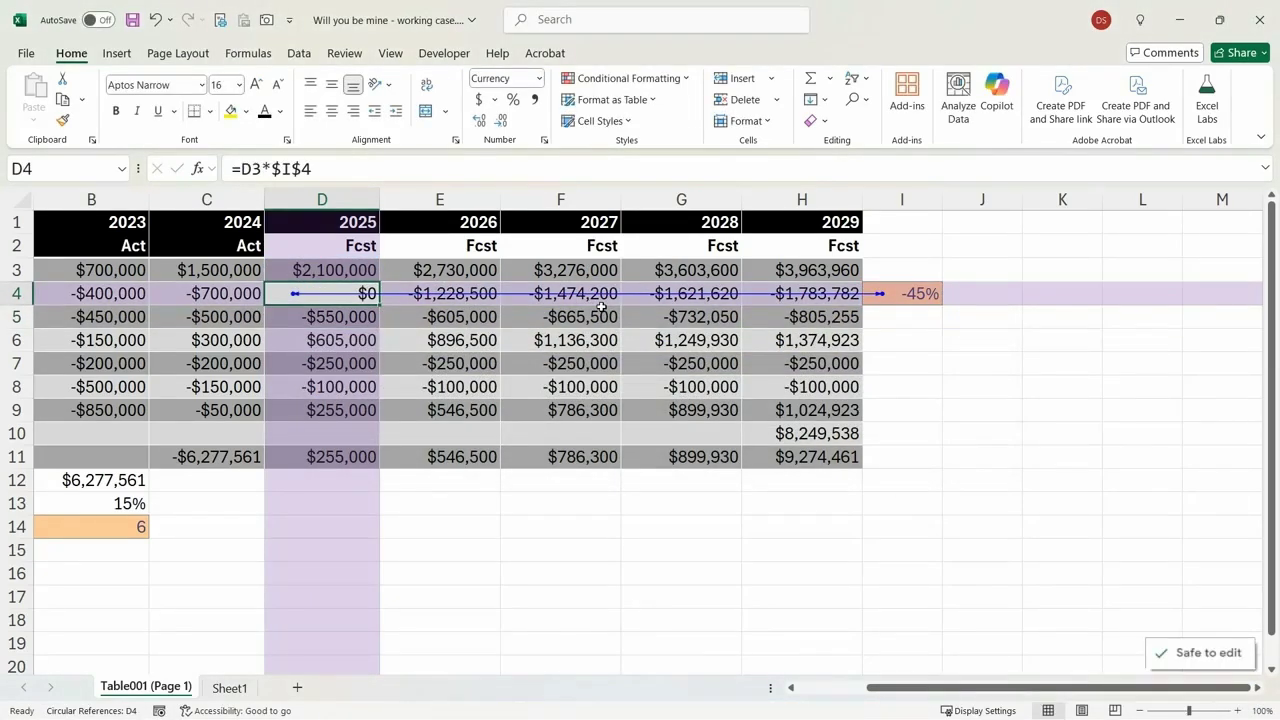
Convert the CoGS percentage formula in I4 to a fixed value by pasting it over itself as values
key("ctrl+Right")
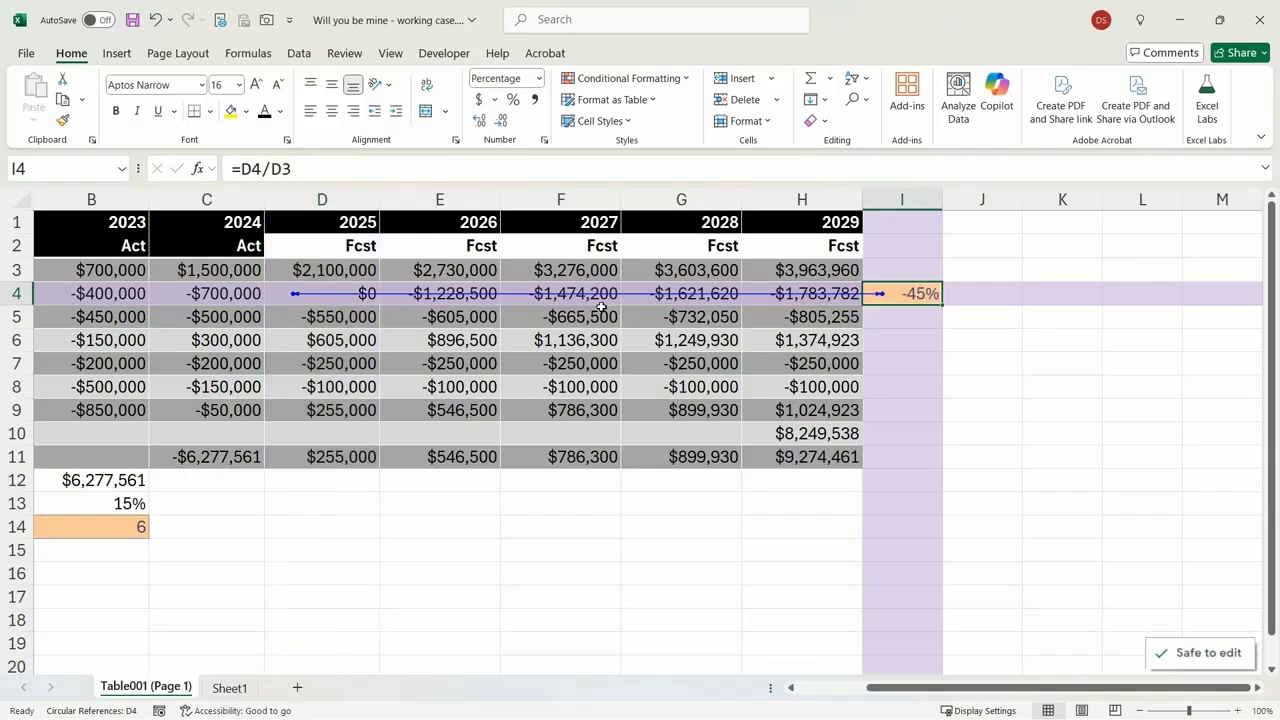
key("F2")
key("Escape")
key("ctrl+c")
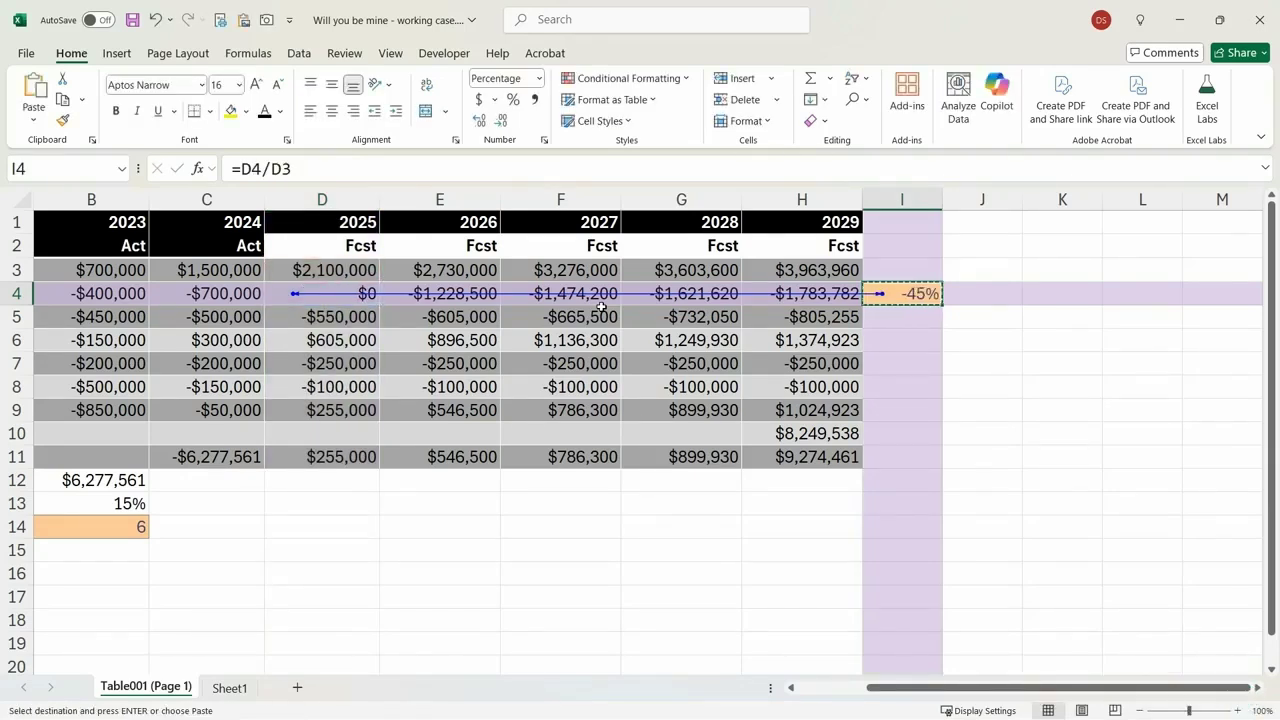
key("ctrl+shift+v")
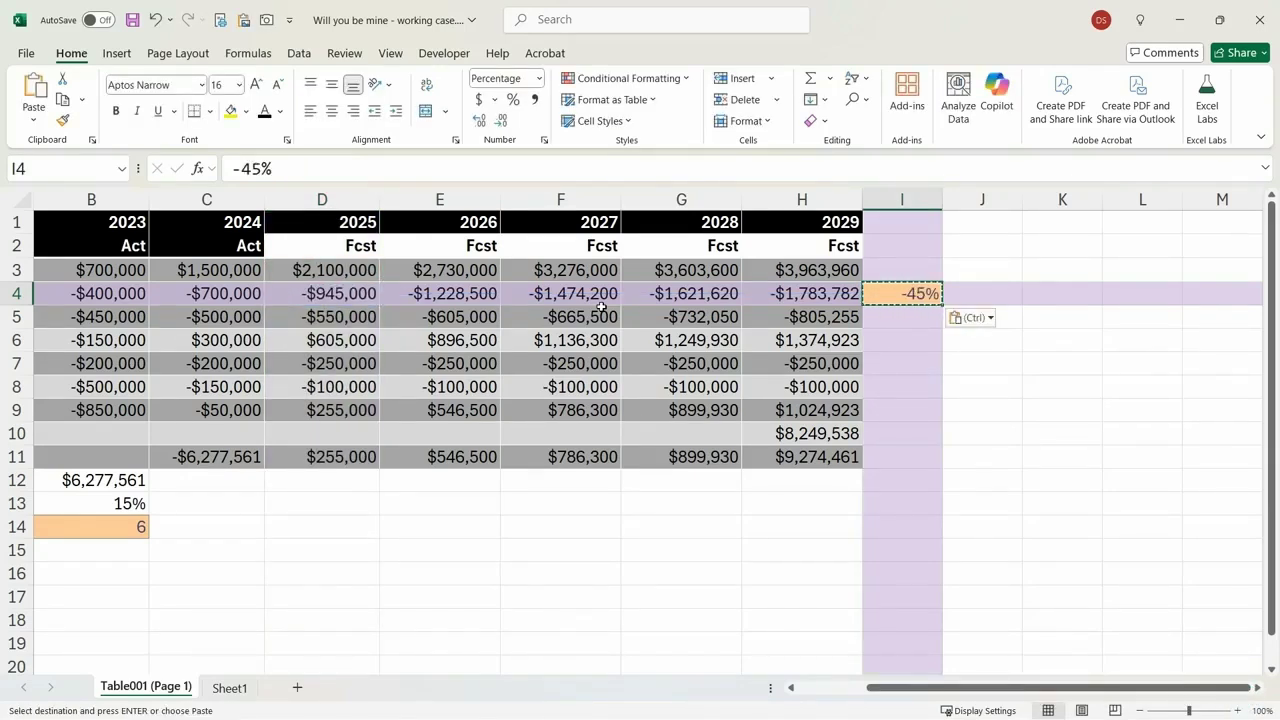
Copy the percentage-driven CoGS formula from D4 across the remaining forecast years through H4
key("Escape")
key("Left")
key("Left")
key("Left")
key("Left")
key("Left")
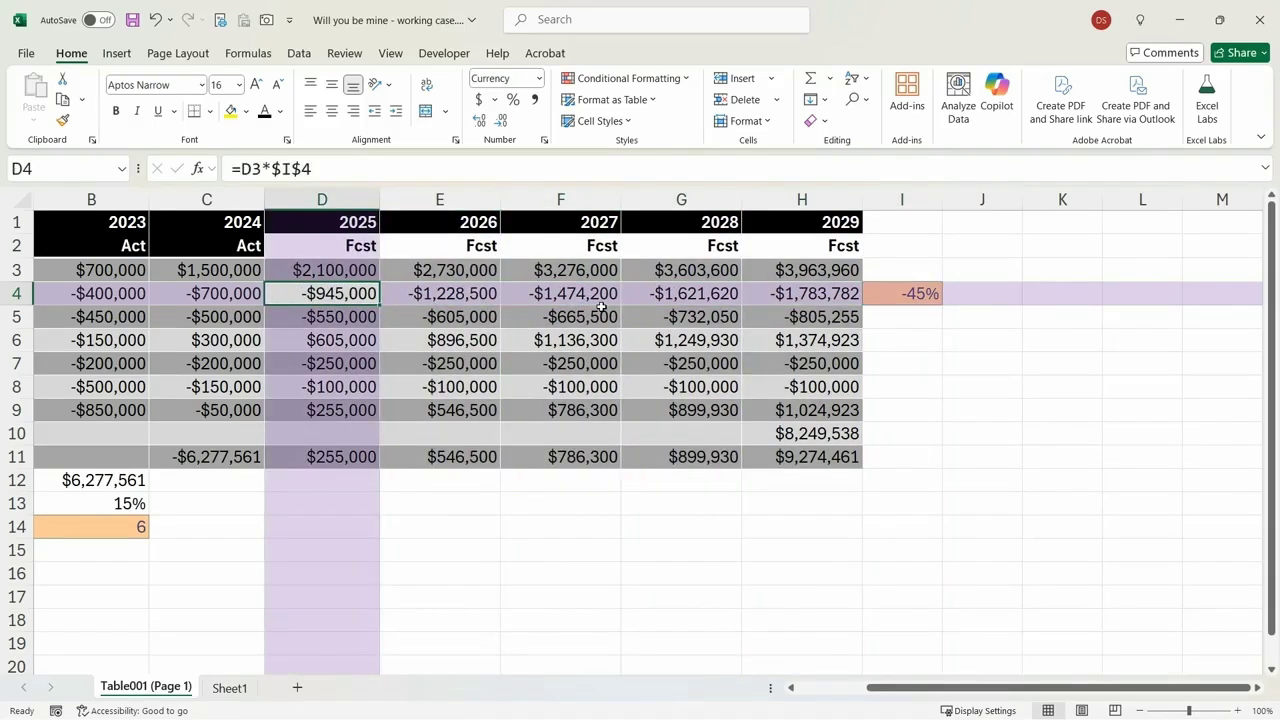
key("F2")
key("Escape")
key("Right")
key("Return")
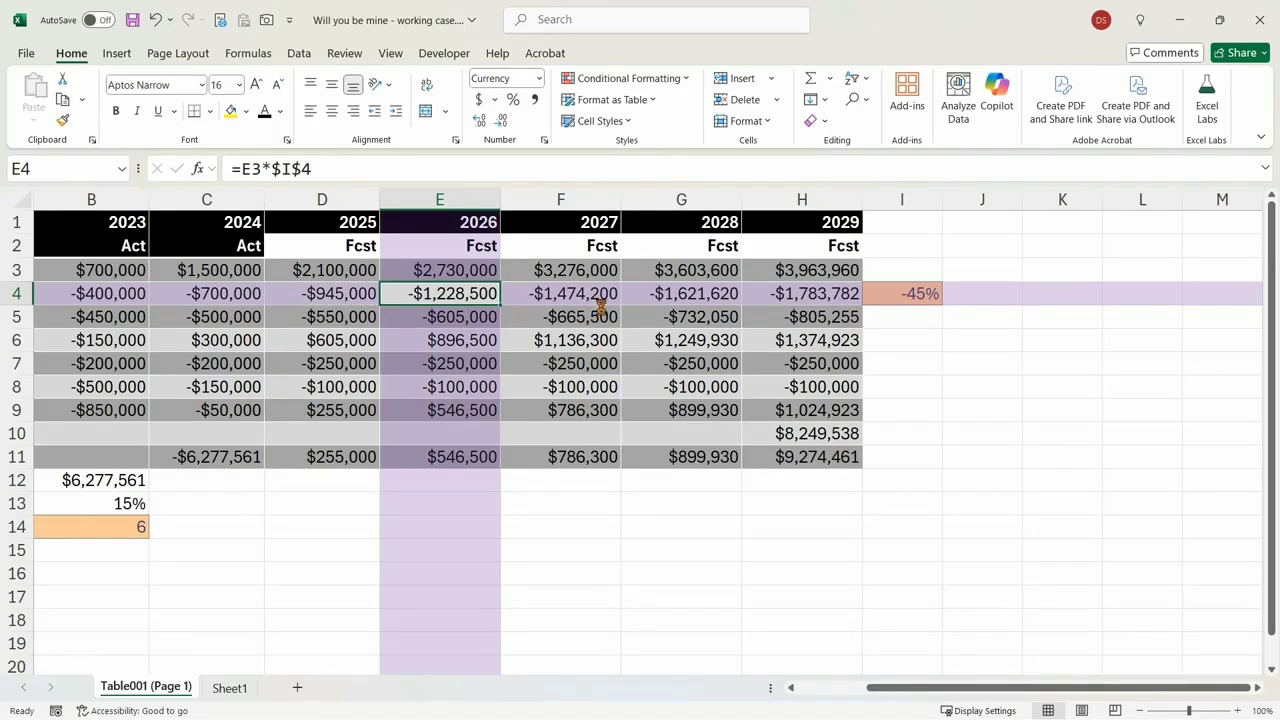
key("ctrl+c")
key("ctrl+shift+Right")
key("shift+Left")
key("Return")
key("Right")
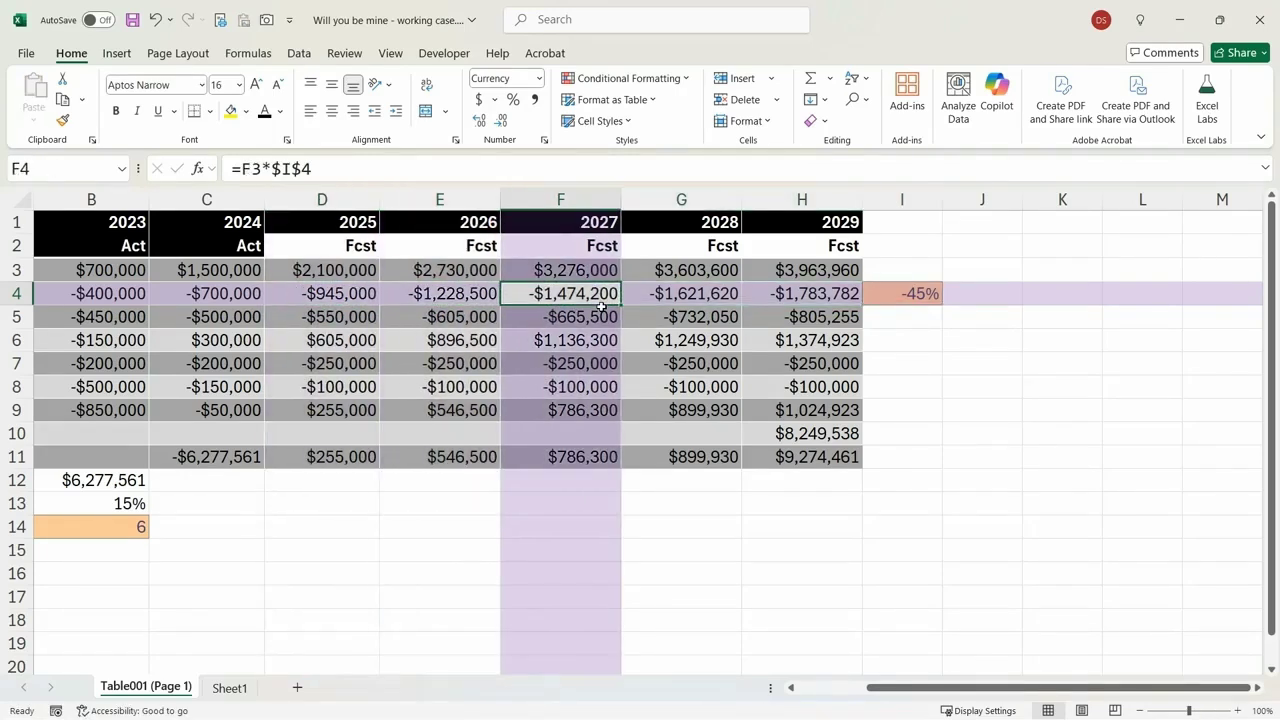
Check the CoGS formulas across the forecast years in row 4 and reread question 3 in the case PDF
key("Right")
key("Right")
key("ctrl+z")
key("Return")
key("Right")
key("Right")
key("Right")
key("Left")
key("Left")
key("Left")
key("Right")
key("Right")
key("Right")
key("Right")
key("Left")
key("Left")
key("Left")
key("Left")
key("Left")
key("Left")
key("Right")
key("Right")
key("alt+Tab")
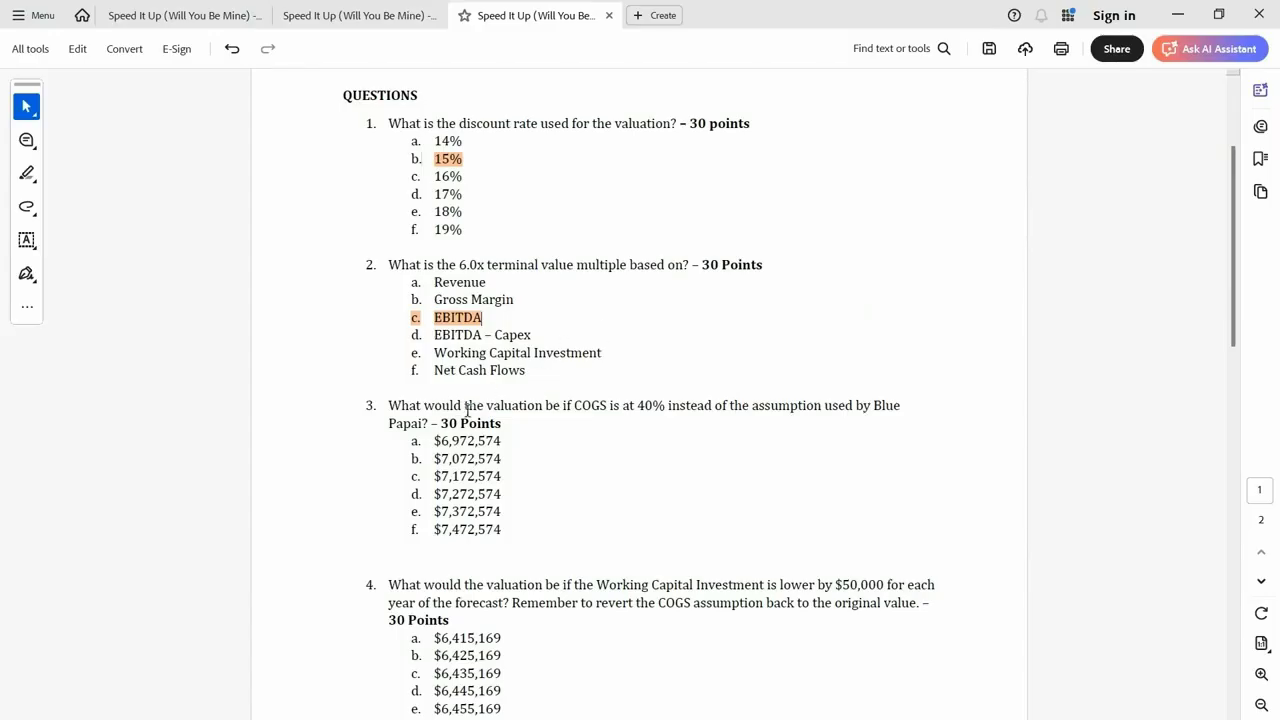
key("alt+Tab")
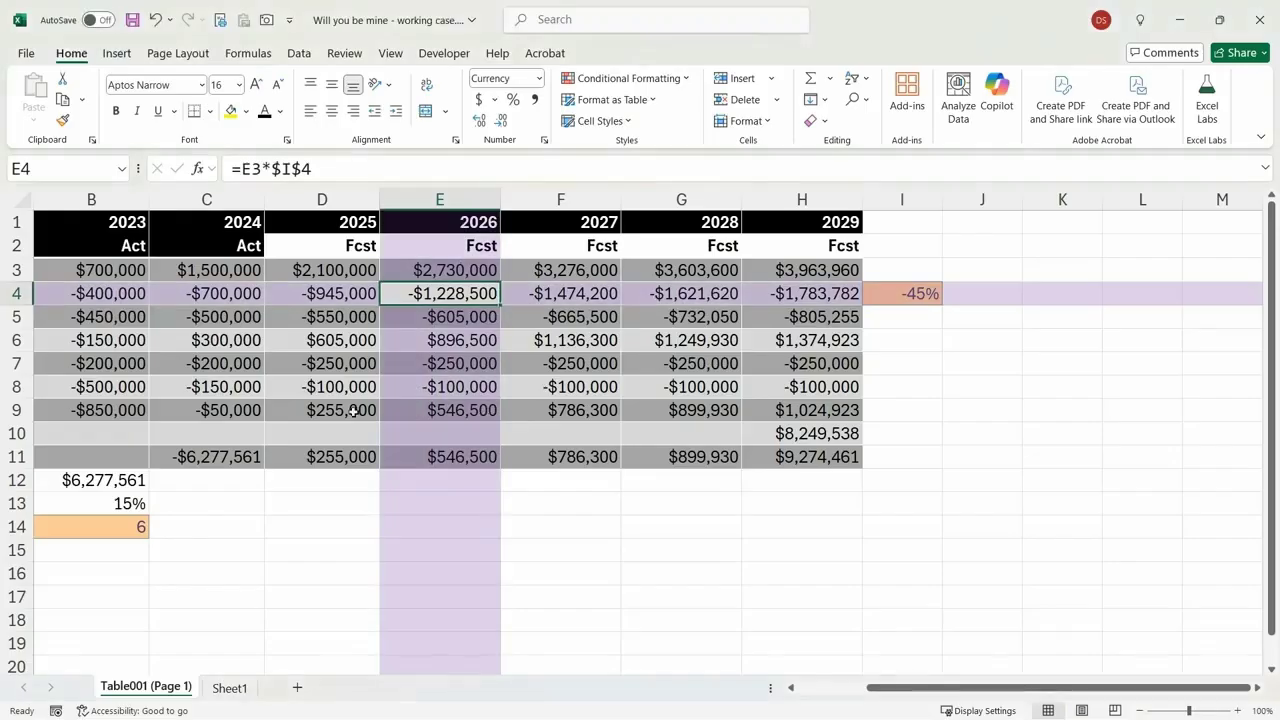
Check the Valuation cell, test the model with a CoGS percentage of -40% in I4, and undo the test
left_click(108, 484)
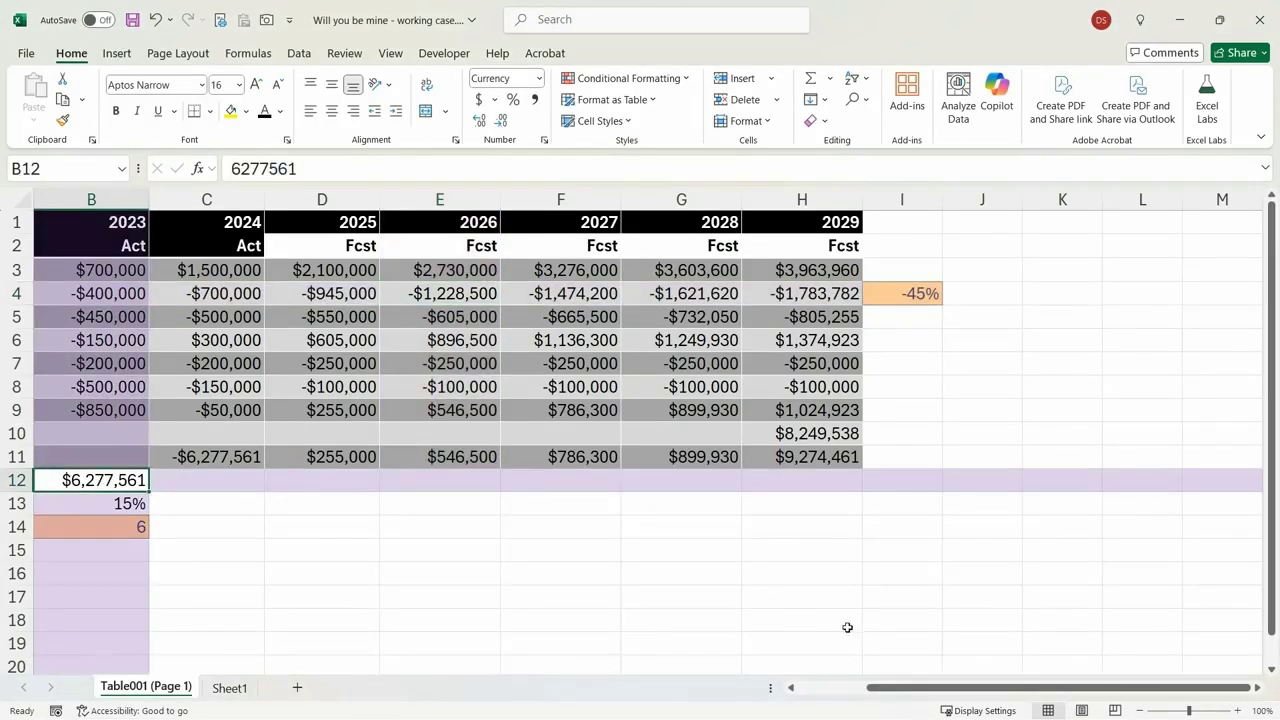
left_click_drag(905, 688, 873, 688)
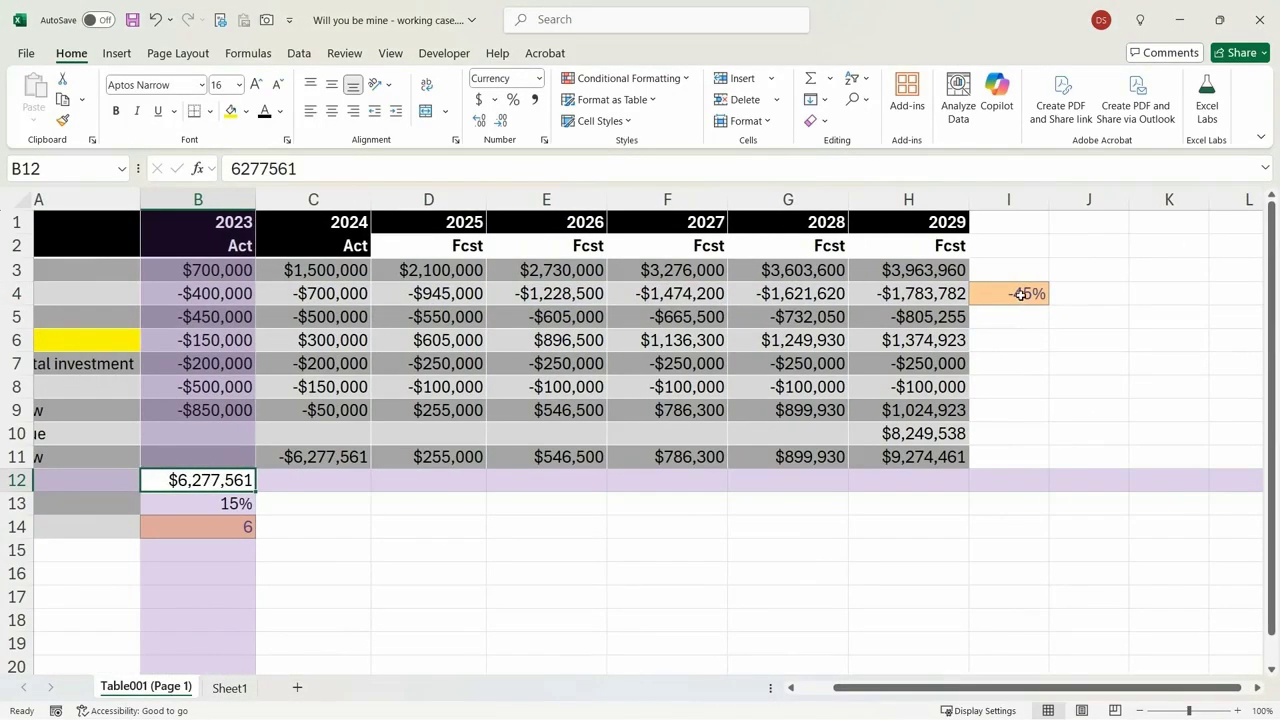
left_click(1020, 295)
type("-40%")
key("Return")
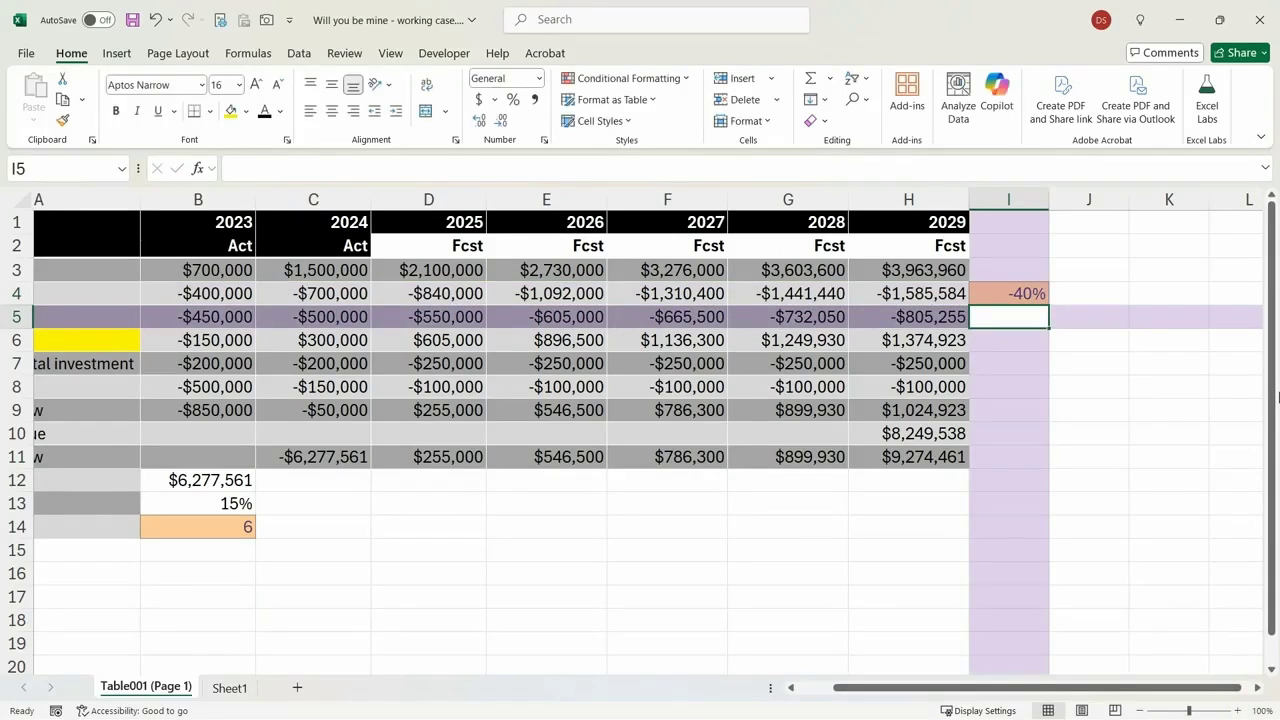
key("ctrl+z")
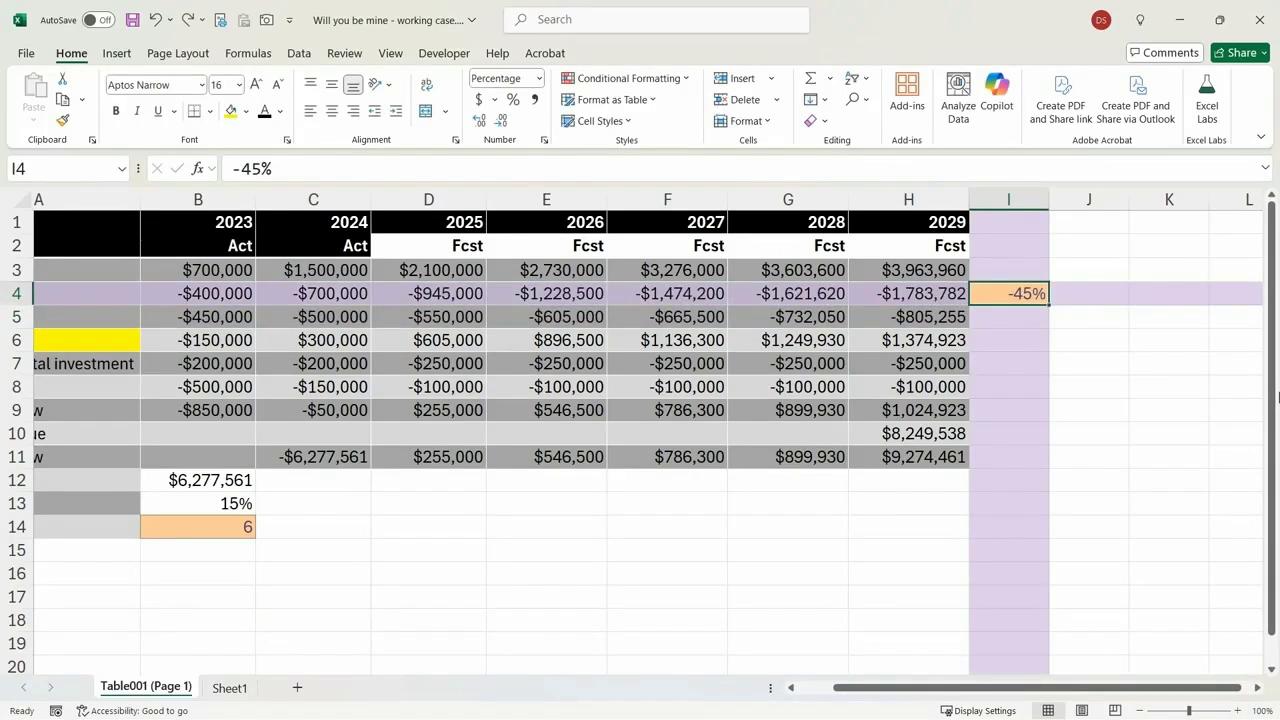
Examine the CoGS formula and the Fixed costs row to see which forecast cells are hardcoded
key("Left")
key("Left")
key("Left")
key("Left")
key("Left")
key("Left")
key("Left")
key("Left")
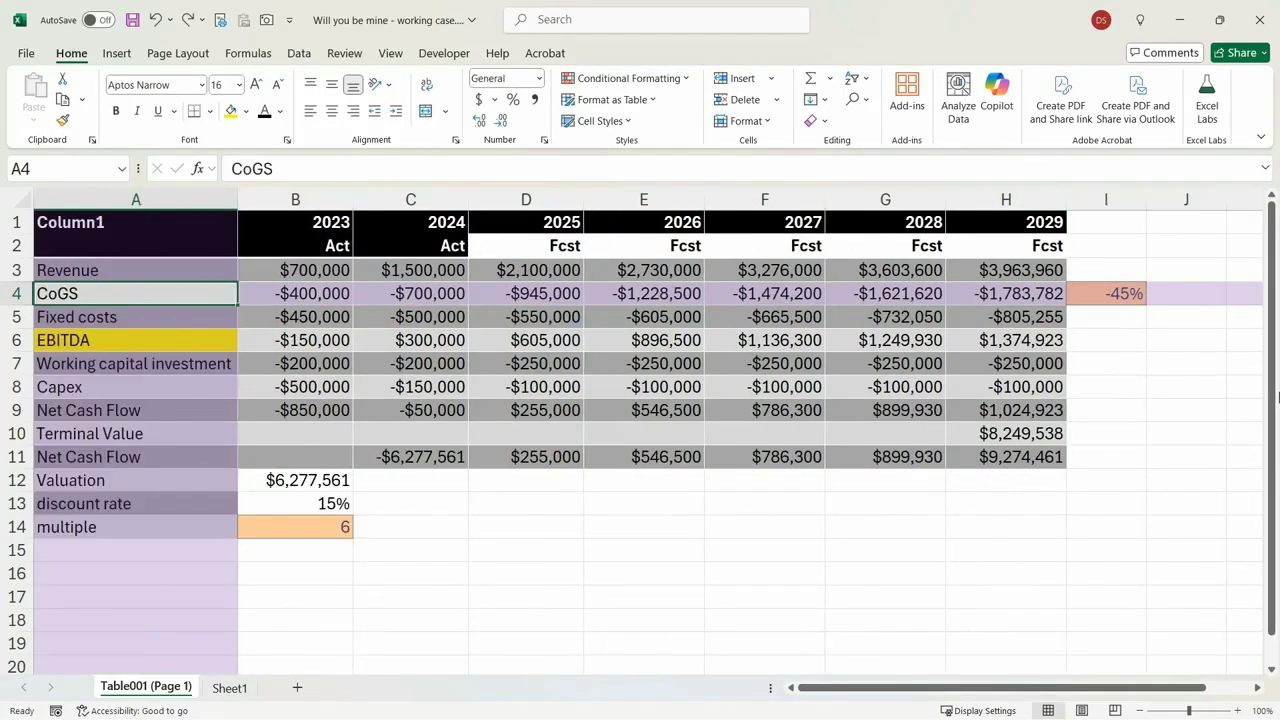
key("Down")
key("Right")
key("Right")
key("Right")
key("Right")
key("Right")
key("Right")
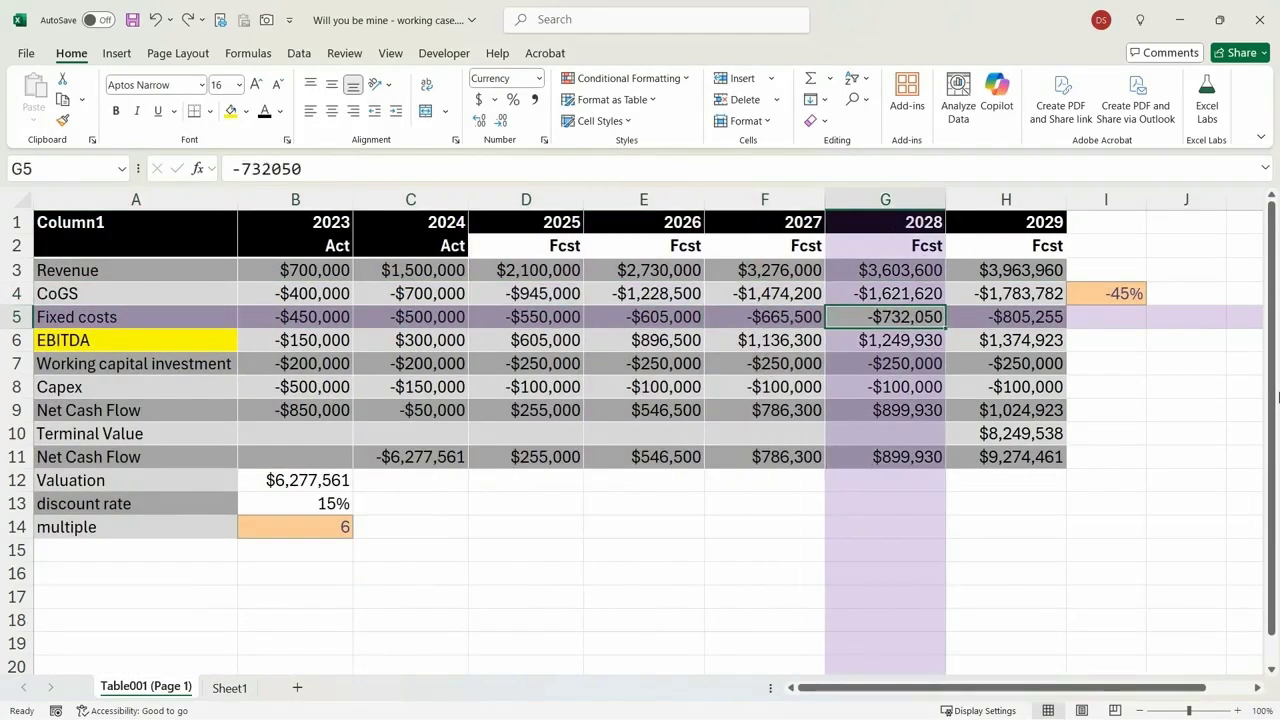
key("Up")
key("F2")
key("Escape")
key("Down")
key("Left")
key("Left")
key("Left")
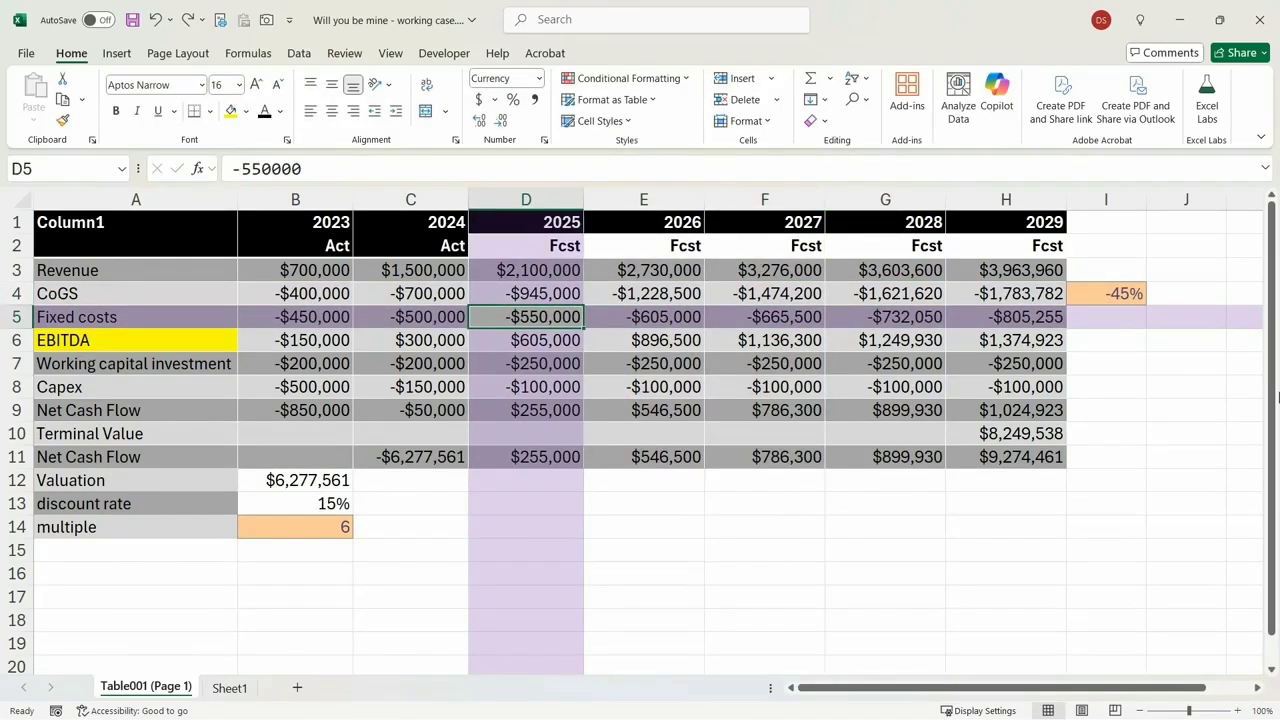
Replace the hardcoded 2025 EBITDA in D6 with the formula =SUM(D3:D5)
key("Down")
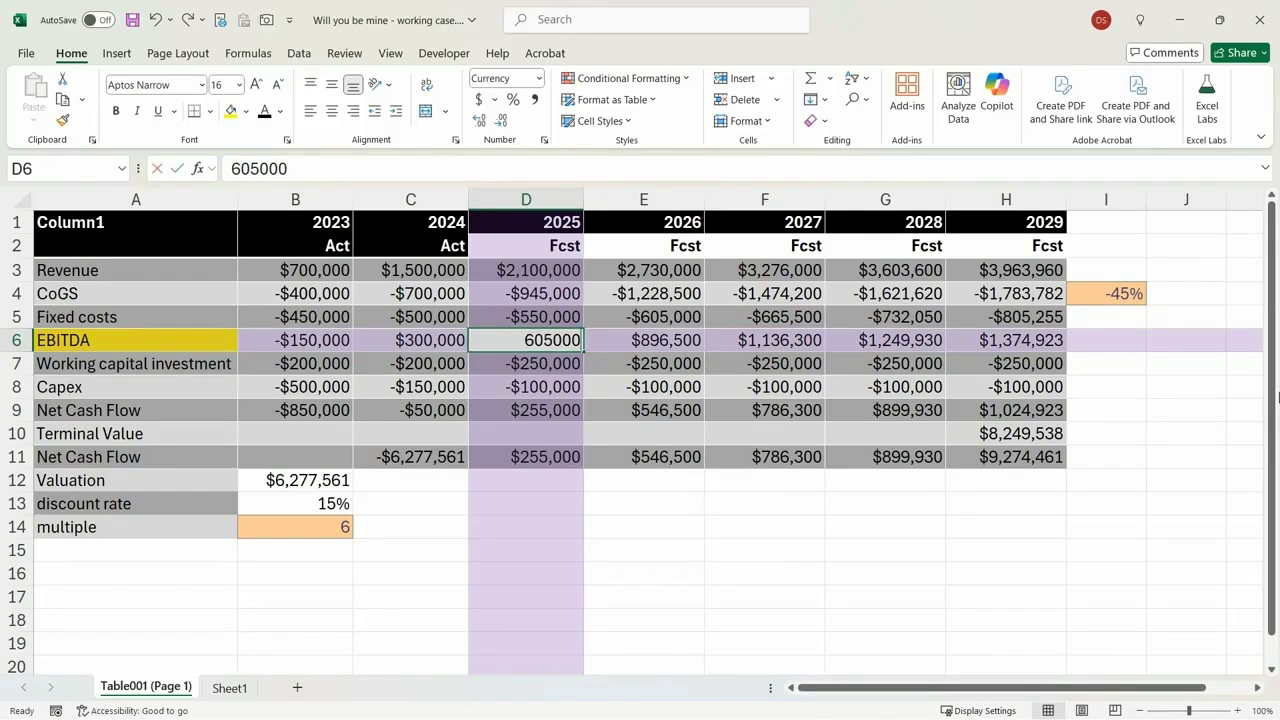
key("alt+equal")
key("Return")
key("Up")
Copy the EBITDA sum formula from D6 across to H6 and check the copied 2026 formula
key("ctrl+c")
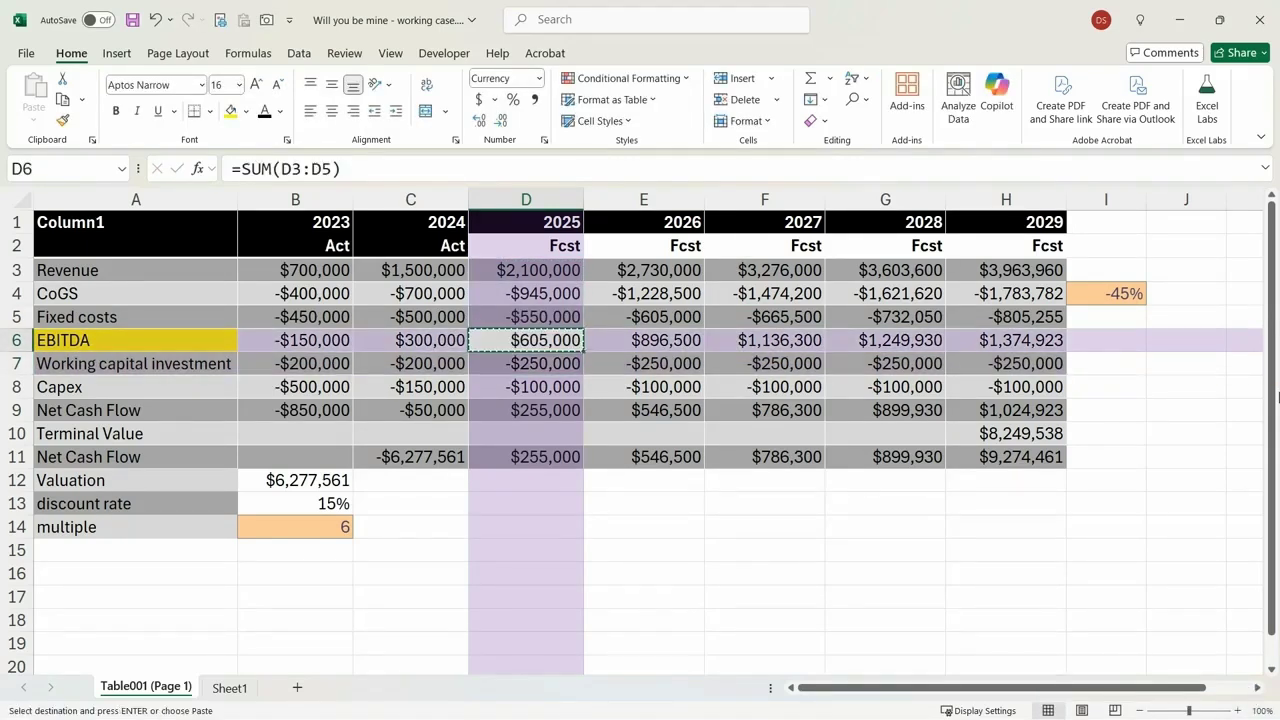
key("shift+Right")
key("shift+Right")
key("shift+Right")
key("shift+Right")
key("ctrl+v")
key("Right")
key("Right")
key("Right")
key("Right")
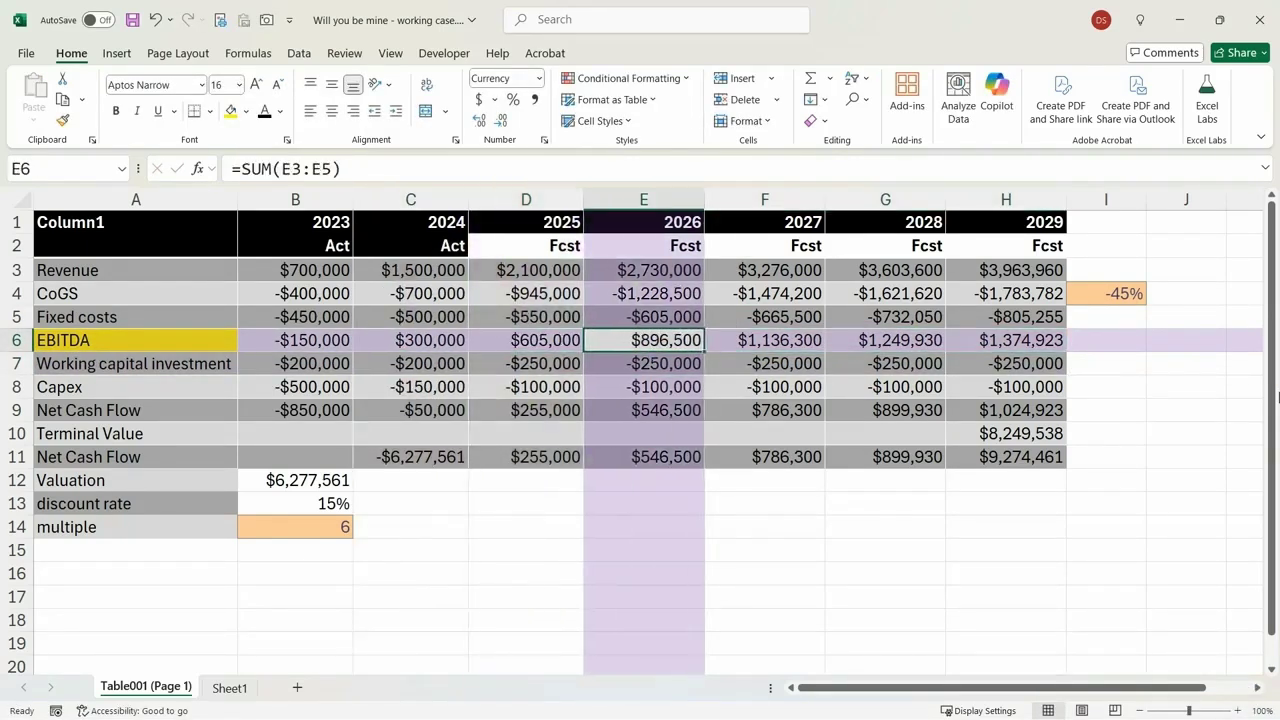
key("F2")
key("Escape")
Replace the hardcoded 2025 Net Cash Flow in D9 with the formula =SUM(D6:D8)
key("Down")
key("Left")
key("Left")
key("Left")
key("Left")
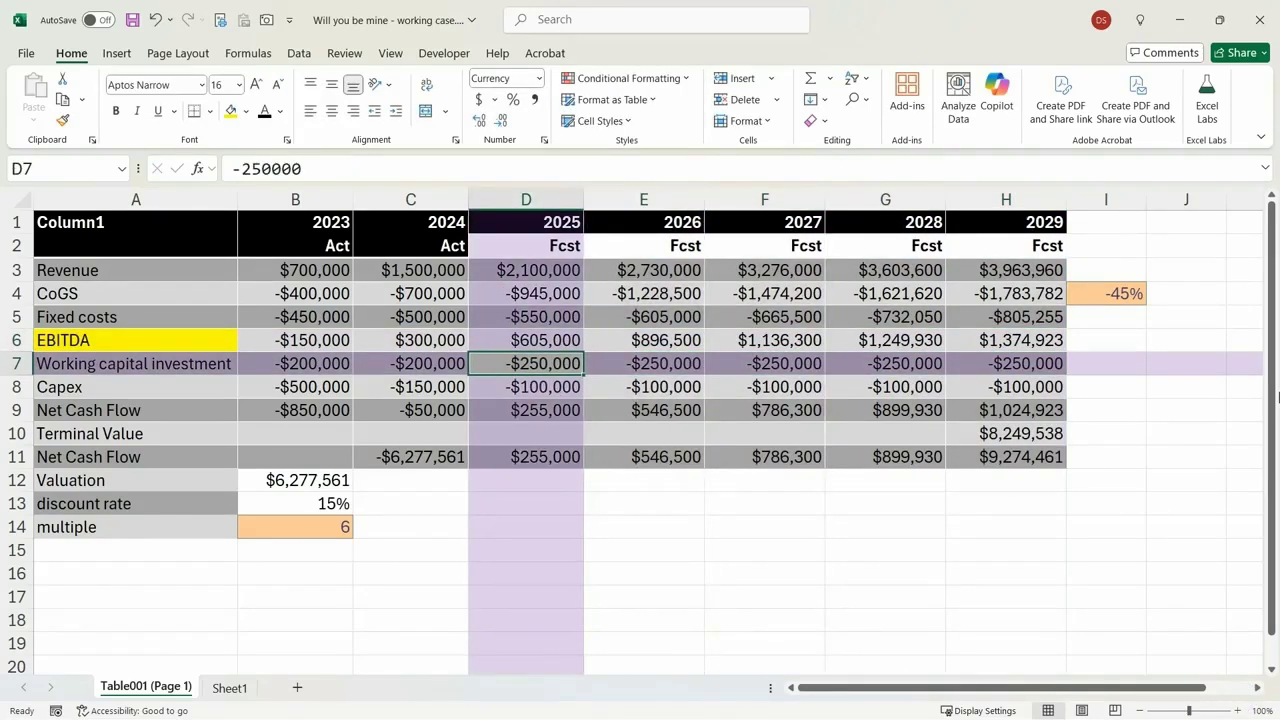
key("Down")
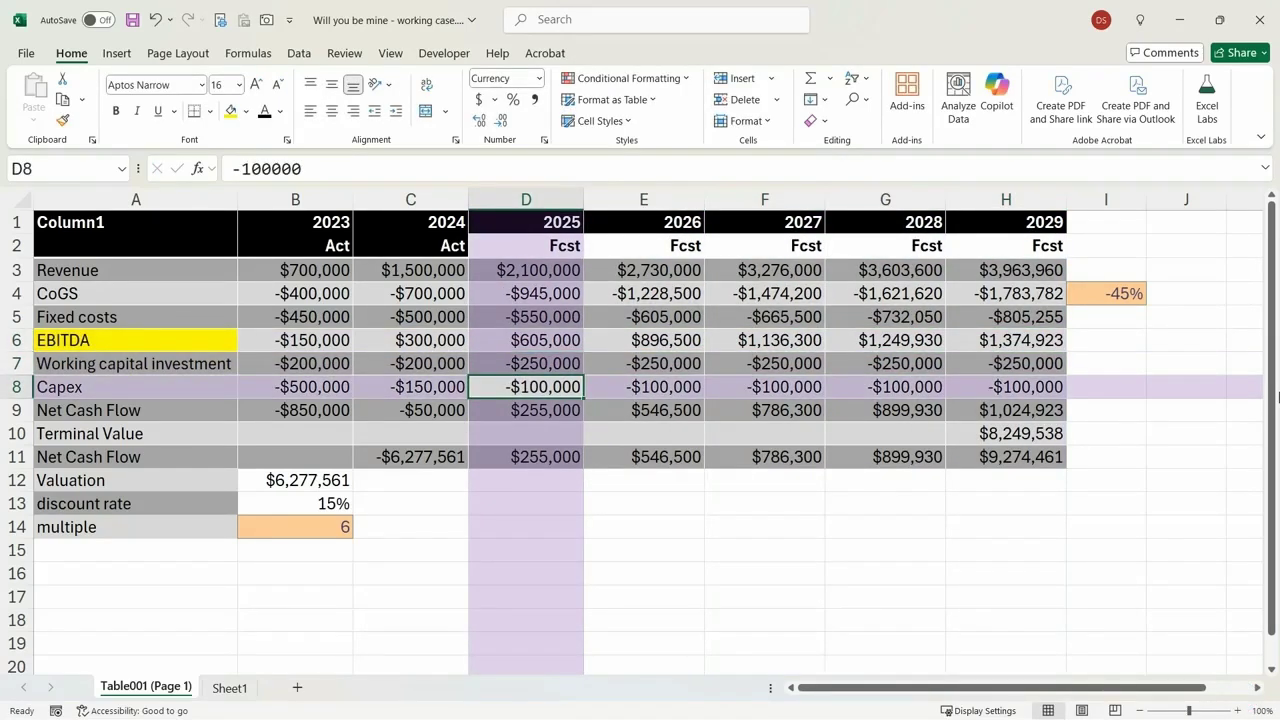
key("Down")
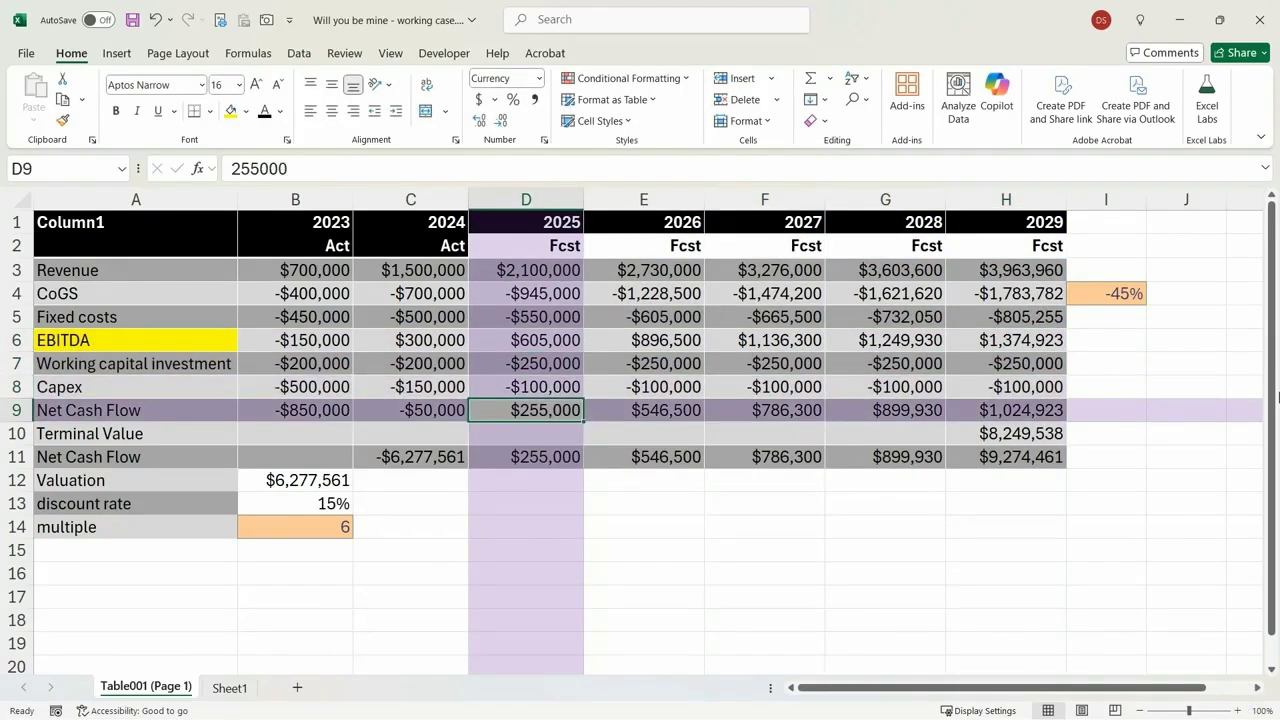
key("alt+equal")
key("Return")
key("Up")
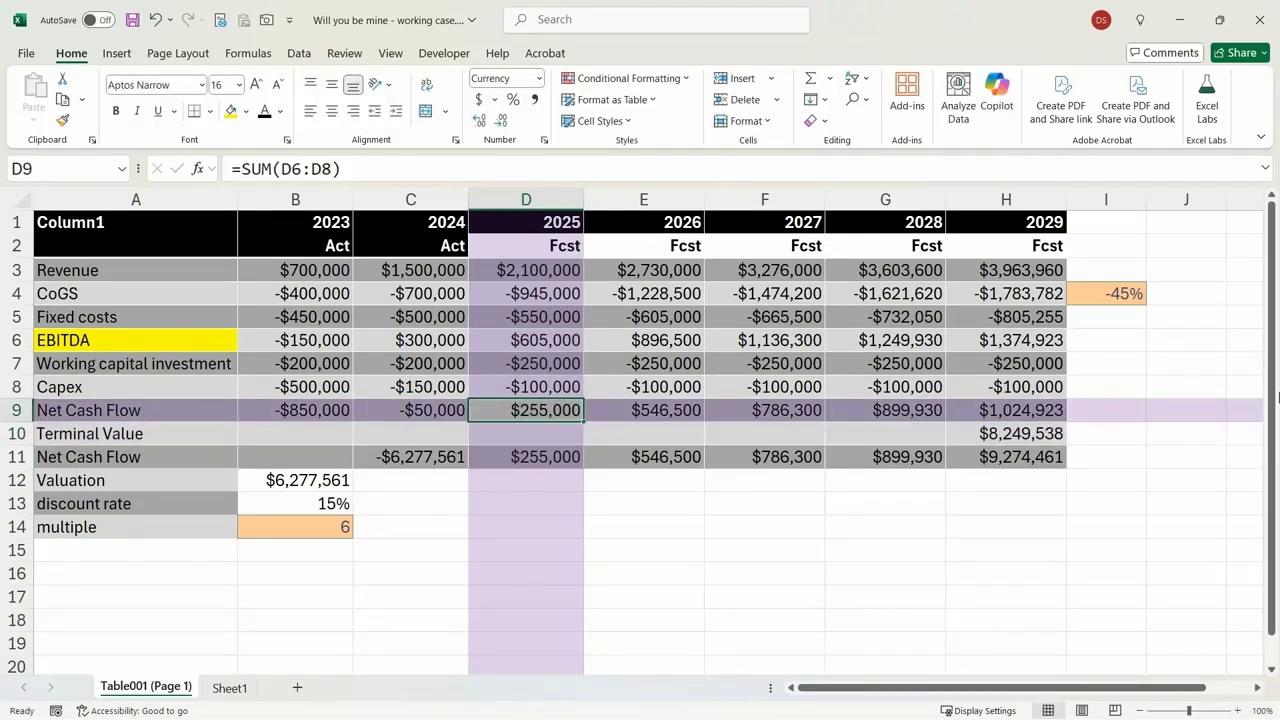
Copy the Net Cash Flow sum formula from D9 across to H9 and check the copied formulas
key("ctrl+c")
key("ctrl+shift+Right")
key("ctrl+v")
key("Escape")
key("Left")
key("Right")
key("Right")
key("Right")
key("Right")
key("Right")
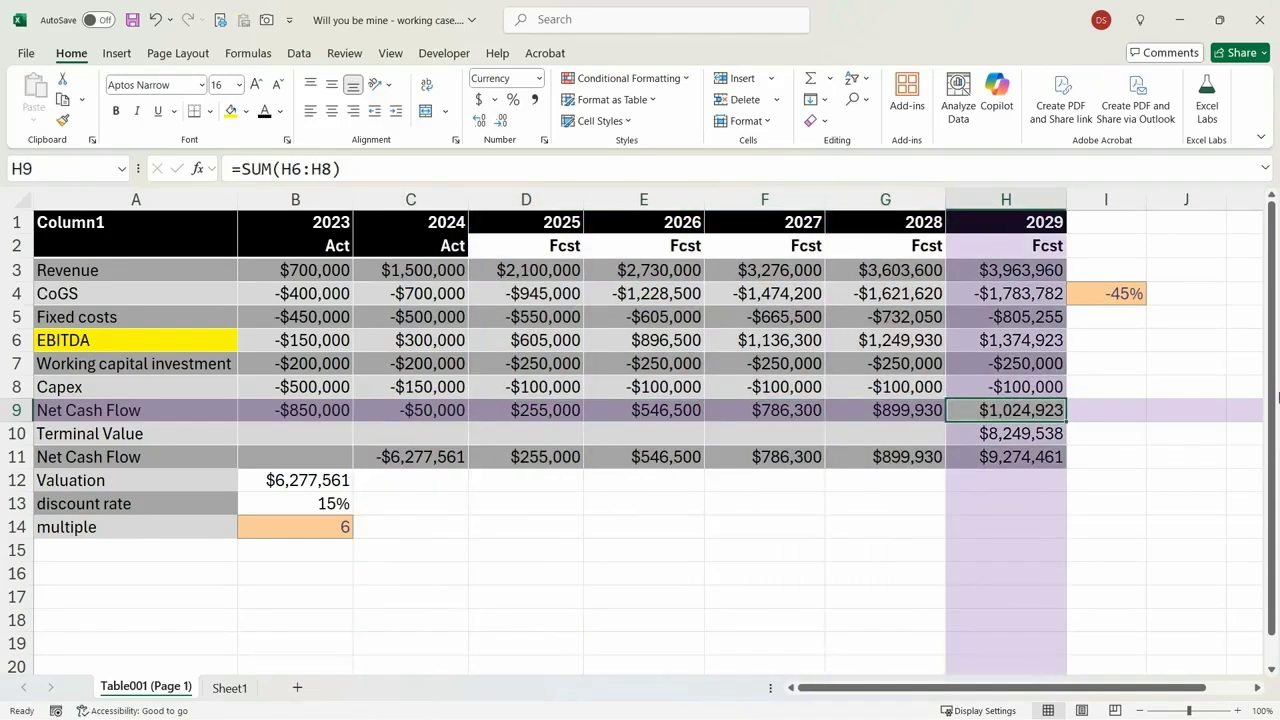
Replace the hardcoded 2029 Terminal Value in H10 with EBITDA times the multiple, =H6*B14
key("Down")
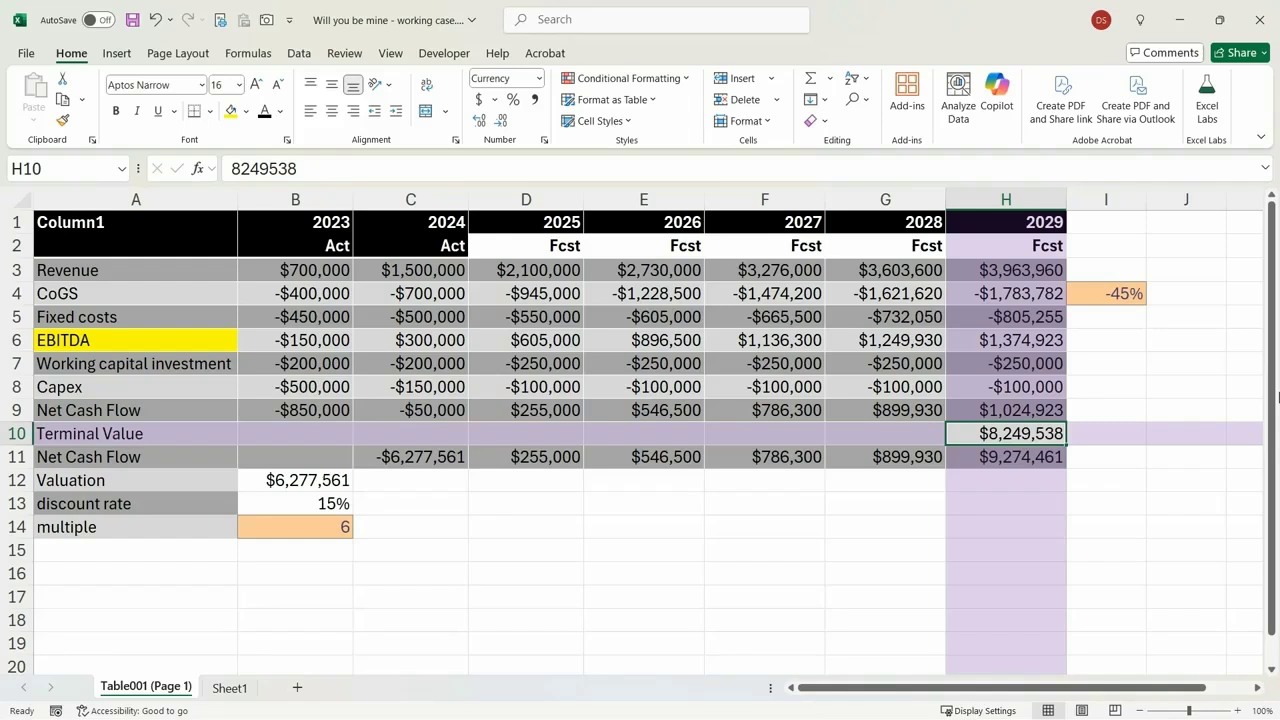
type("=")
key("Up")
key("Up")
key("Up")
key("Up")
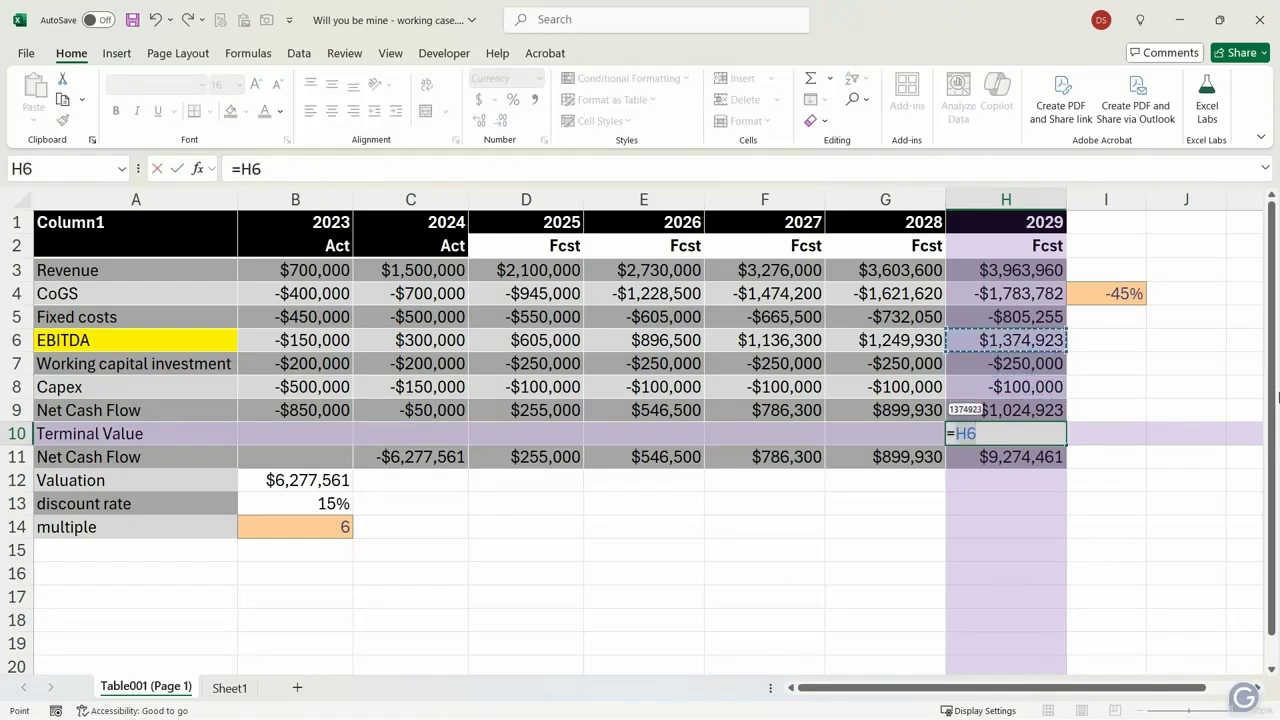
type("*")
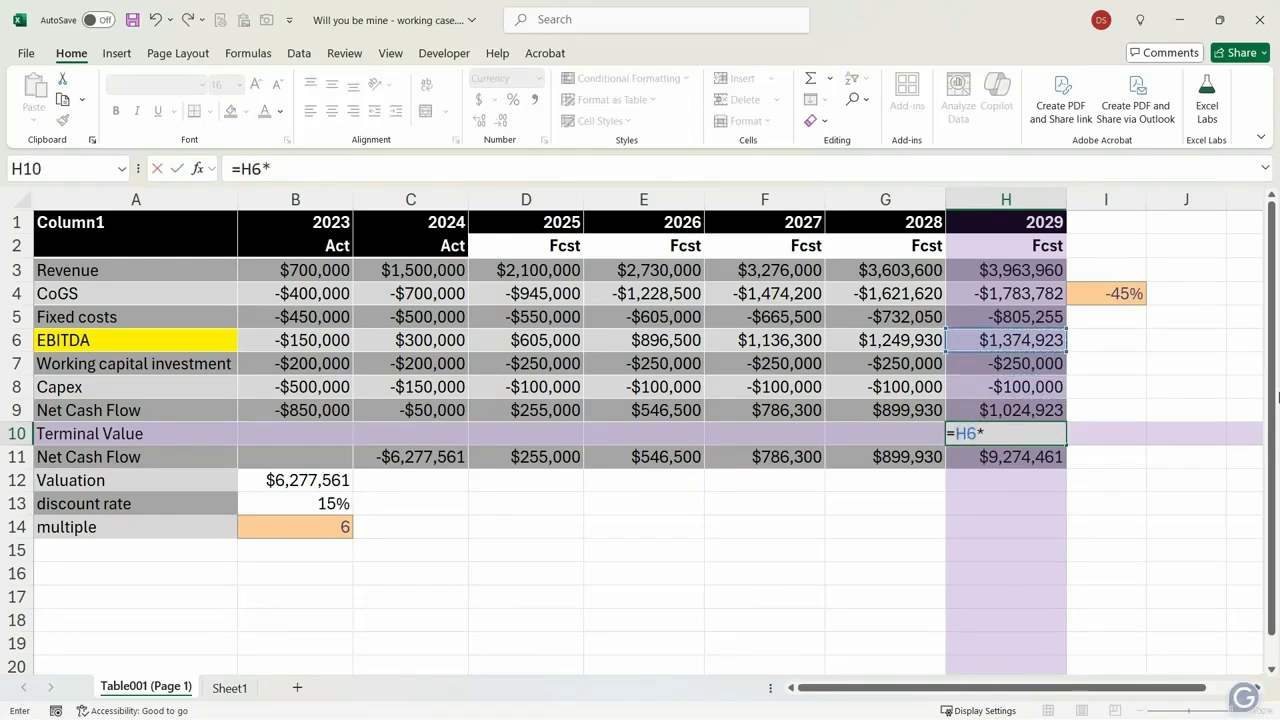
key("Left")
key("Left")
key("Left")
key("Left")
key("Left")
key("Left")
key("Down")
key("Down")
key("Down")
key("Down")
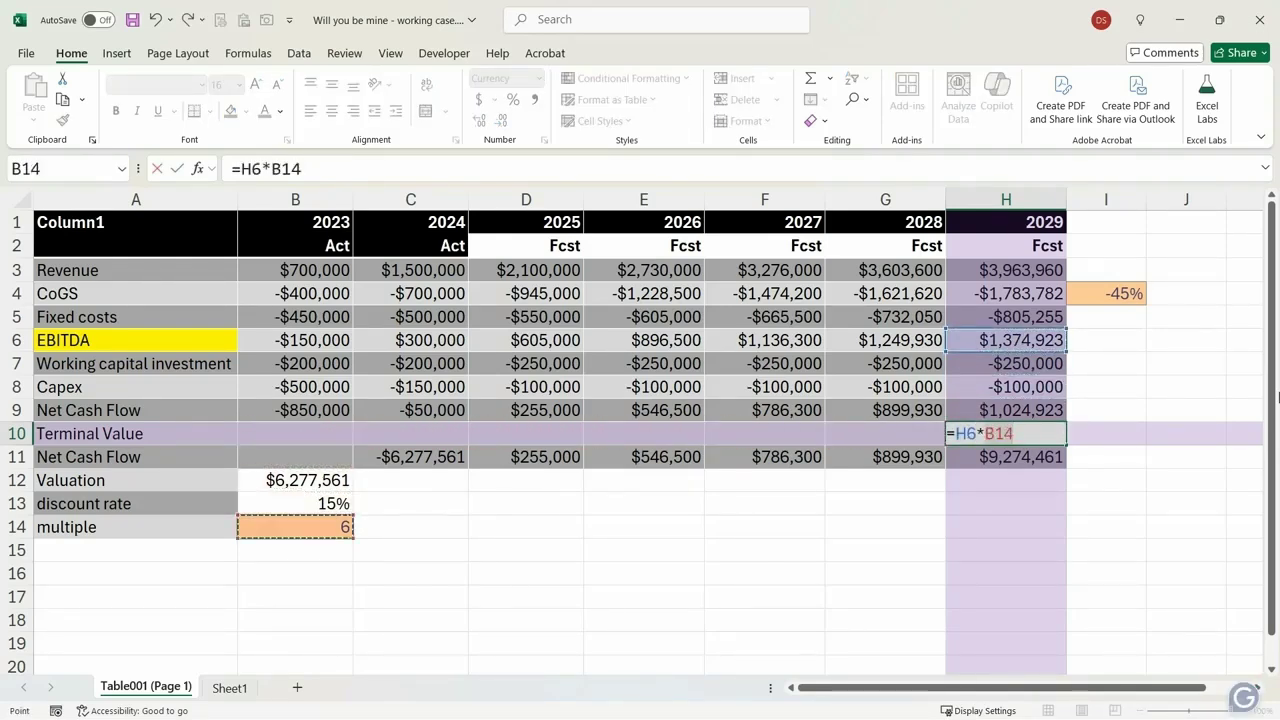
key("Return")
key("Up")
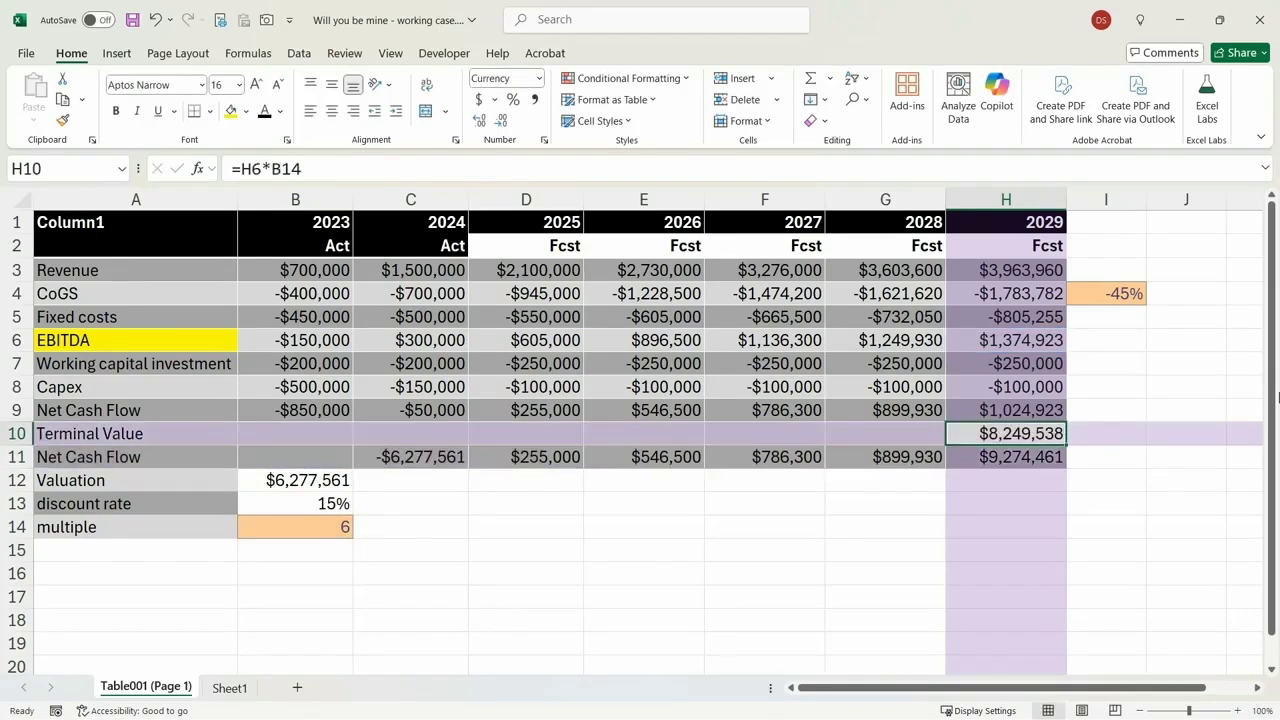
Examine the contents of the 2029 Net Cash Flow in H11, the Valuation in B12 and the discount rate in B13
key("Down")
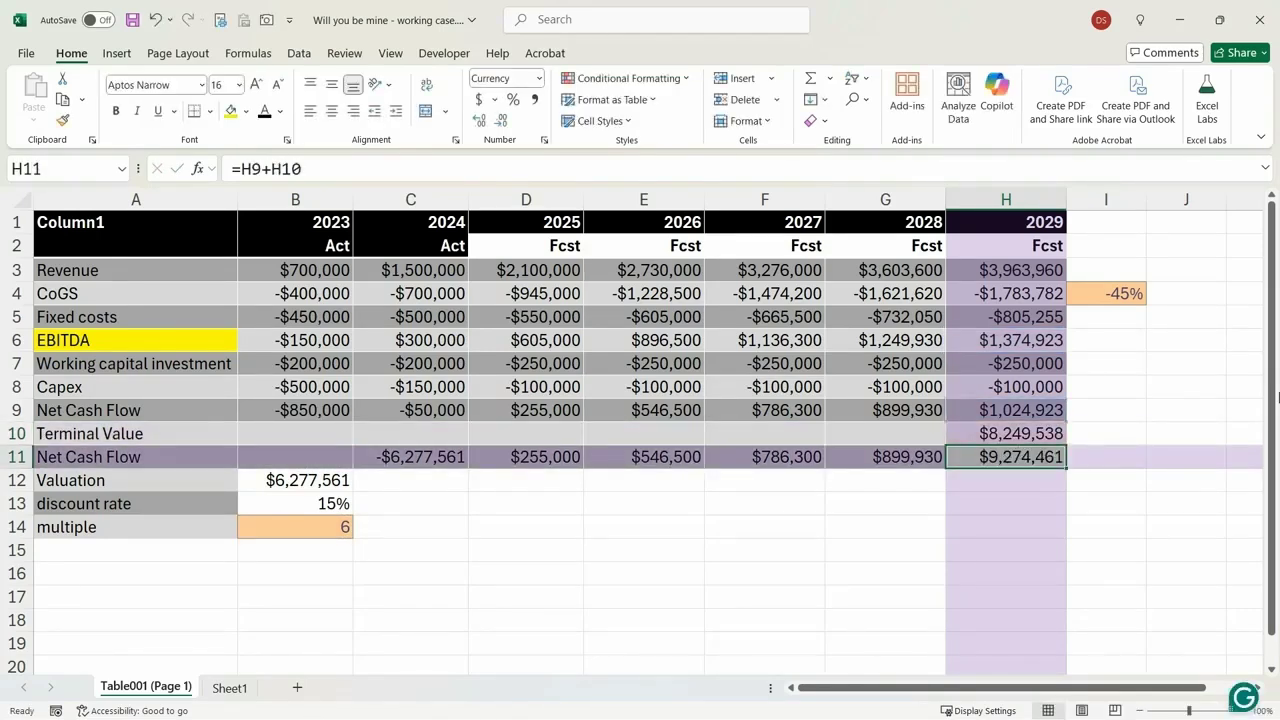
key("Left")
key("Left")
key("Left")
key("Left")
key("Left")
key("Left")
key("Down")
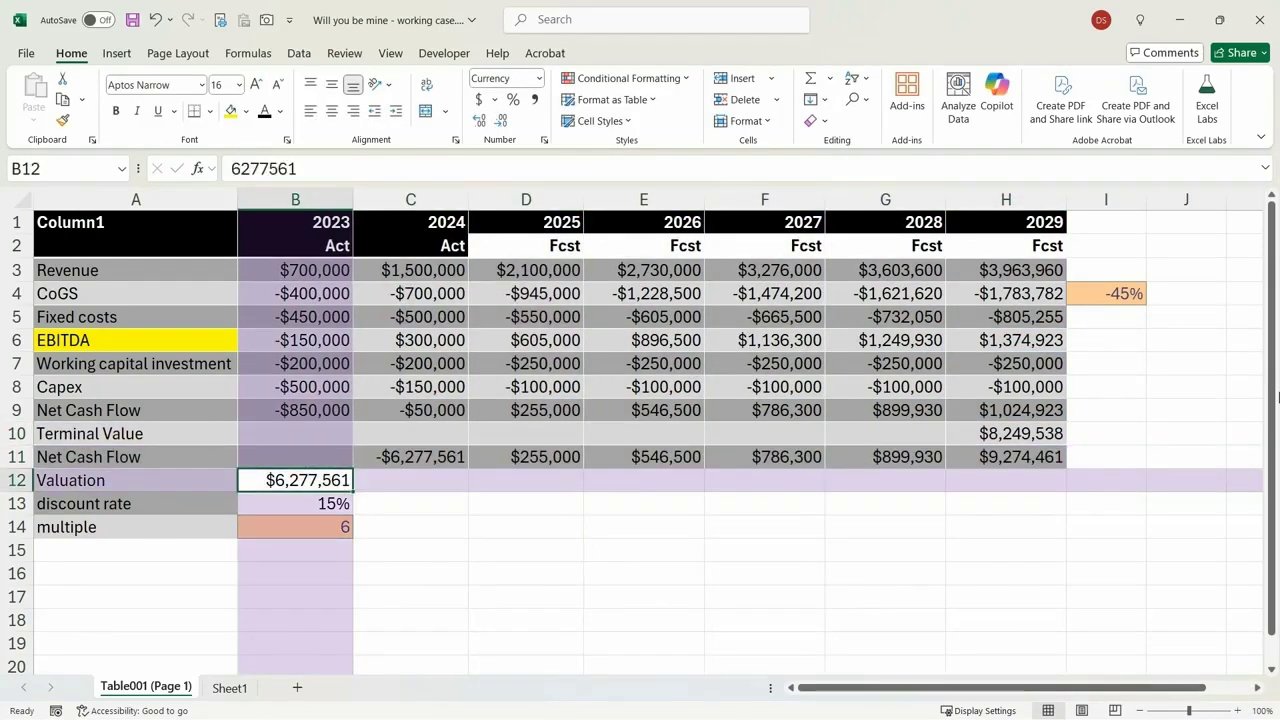
key("F2")
key("Escape")
key("Down")
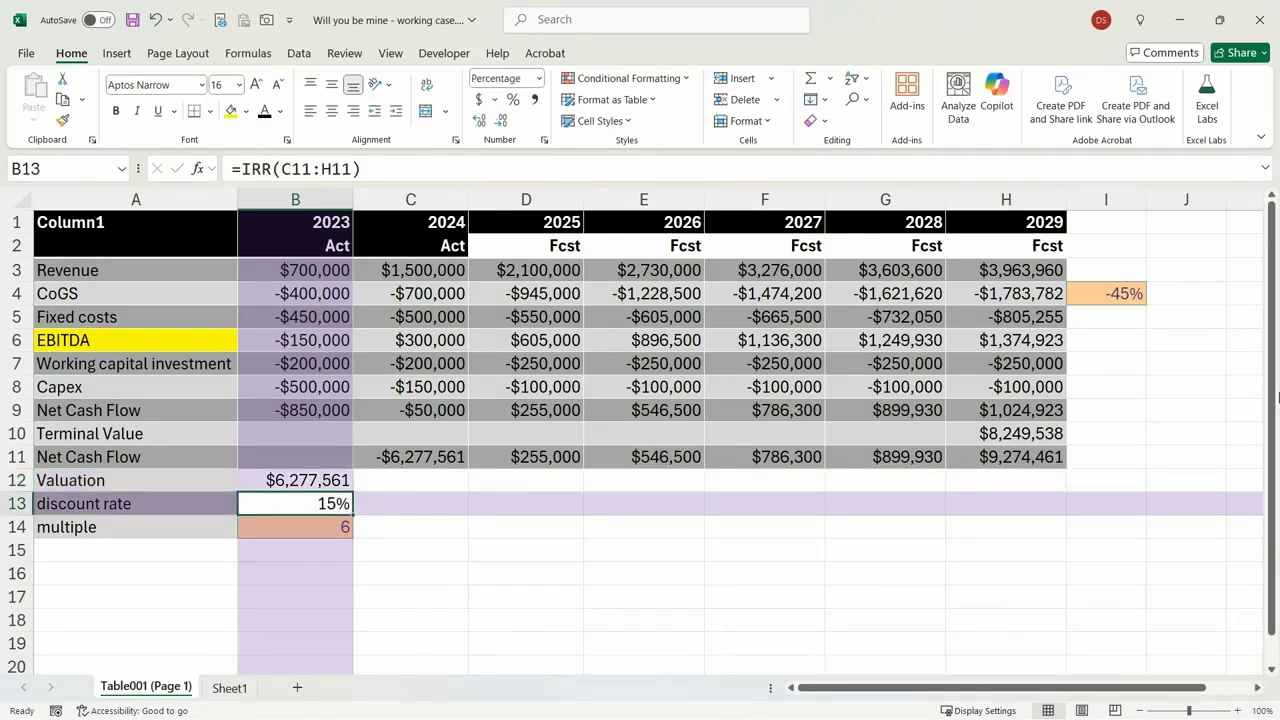
key("F2")
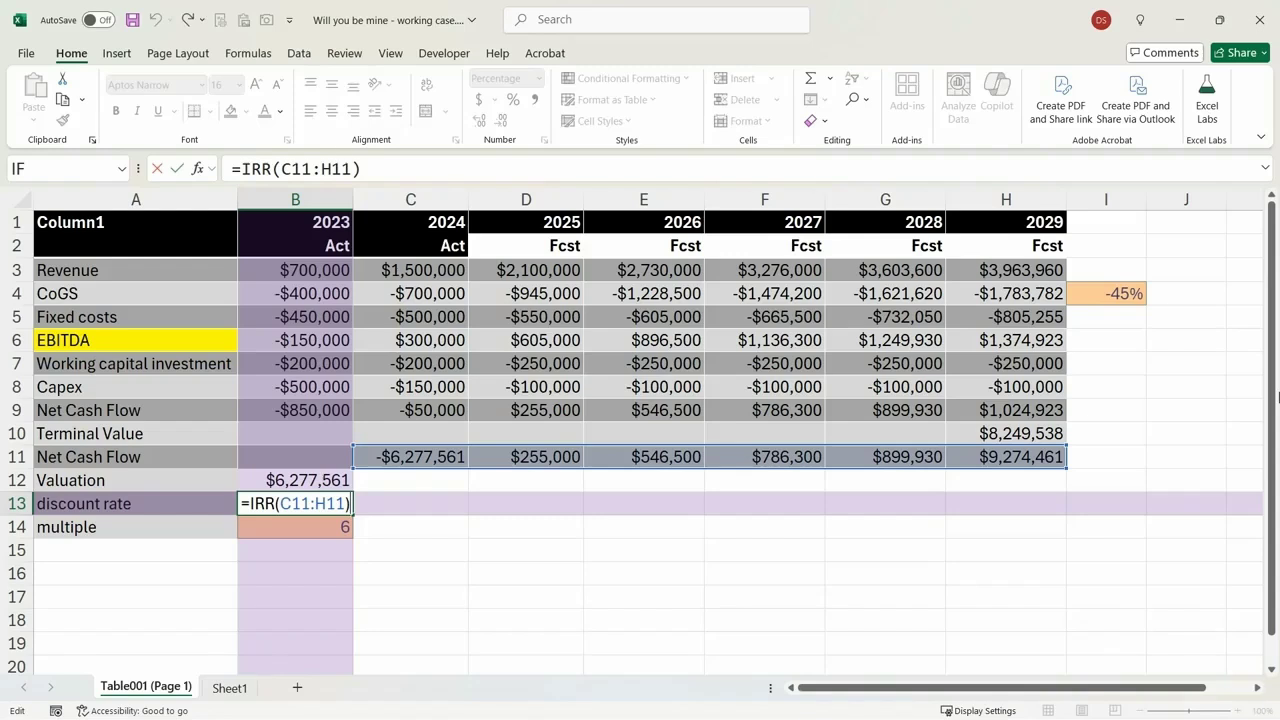
key("Escape")
Clear the negative valuation formula from the 2024 Net Cash Flow cell C11
key("Up")
key("Up")
key("Right")
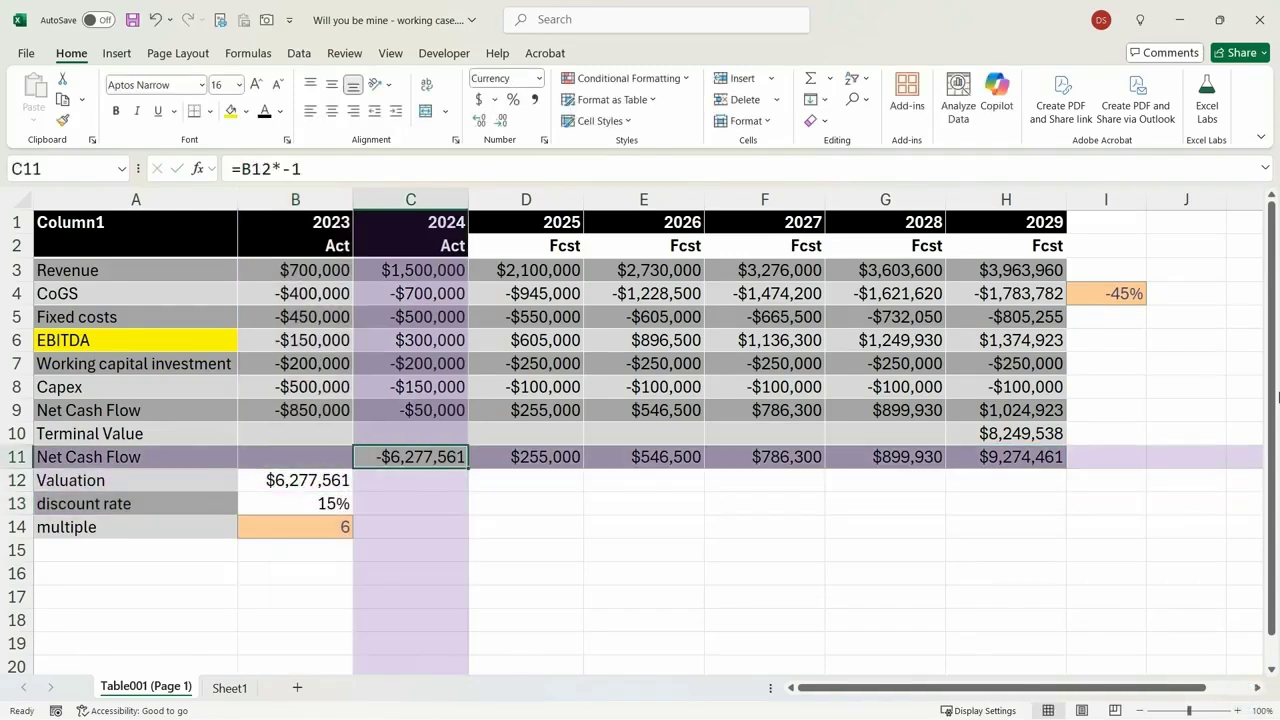
key("Delete")
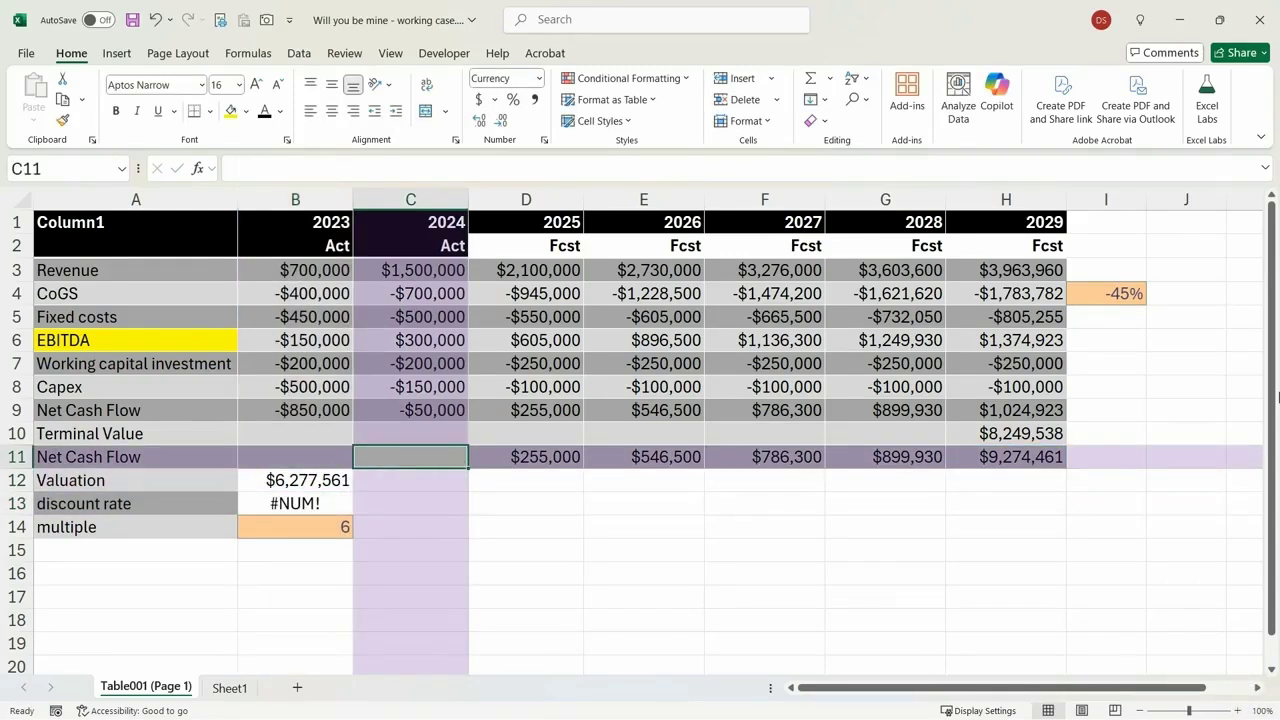
Set the discount rate in B13 to a fixed 15% and apply the Input cell style to it
key("Down")
key("Down")
key("Left")
type("15%")
key("ctrl+Return")
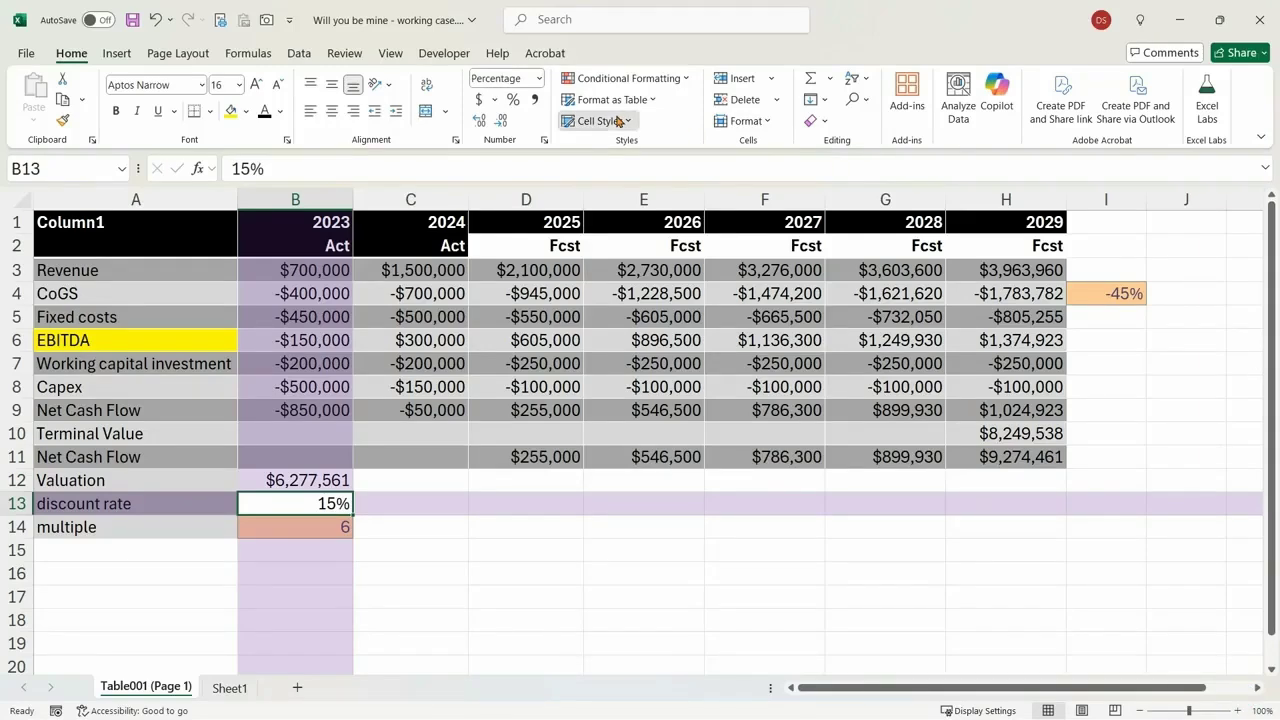
left_click(603, 121)
left_click(1030, 226)
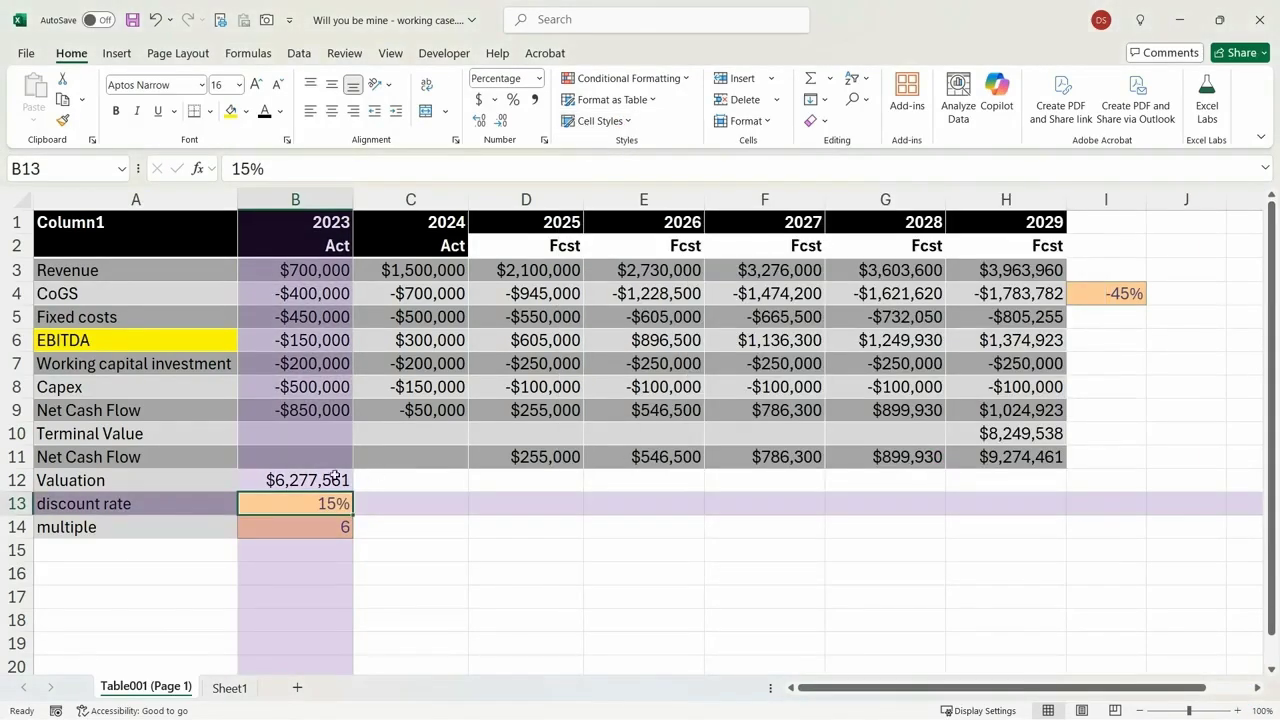
Replace the hardcoded Valuation in B12 with the present value of the 2025–2029 net cash flows, =NPV(B13,D11:H11)
left_click(294, 480)
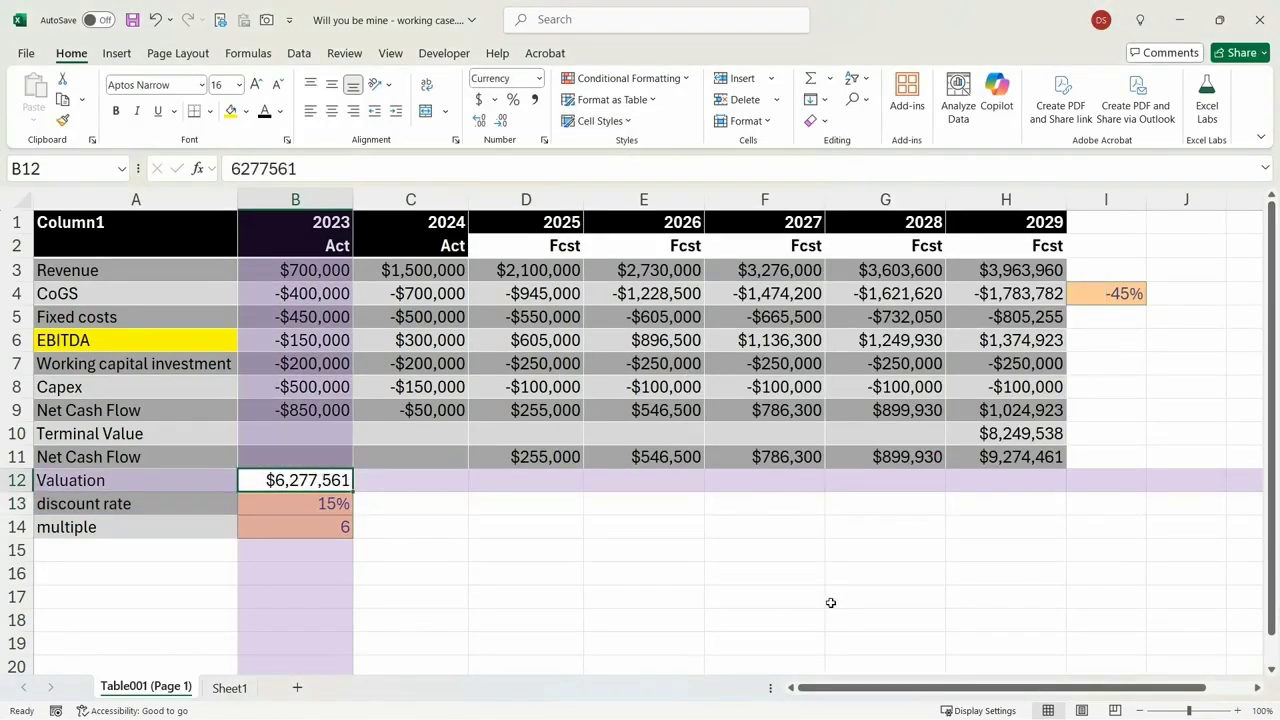
type("=n")
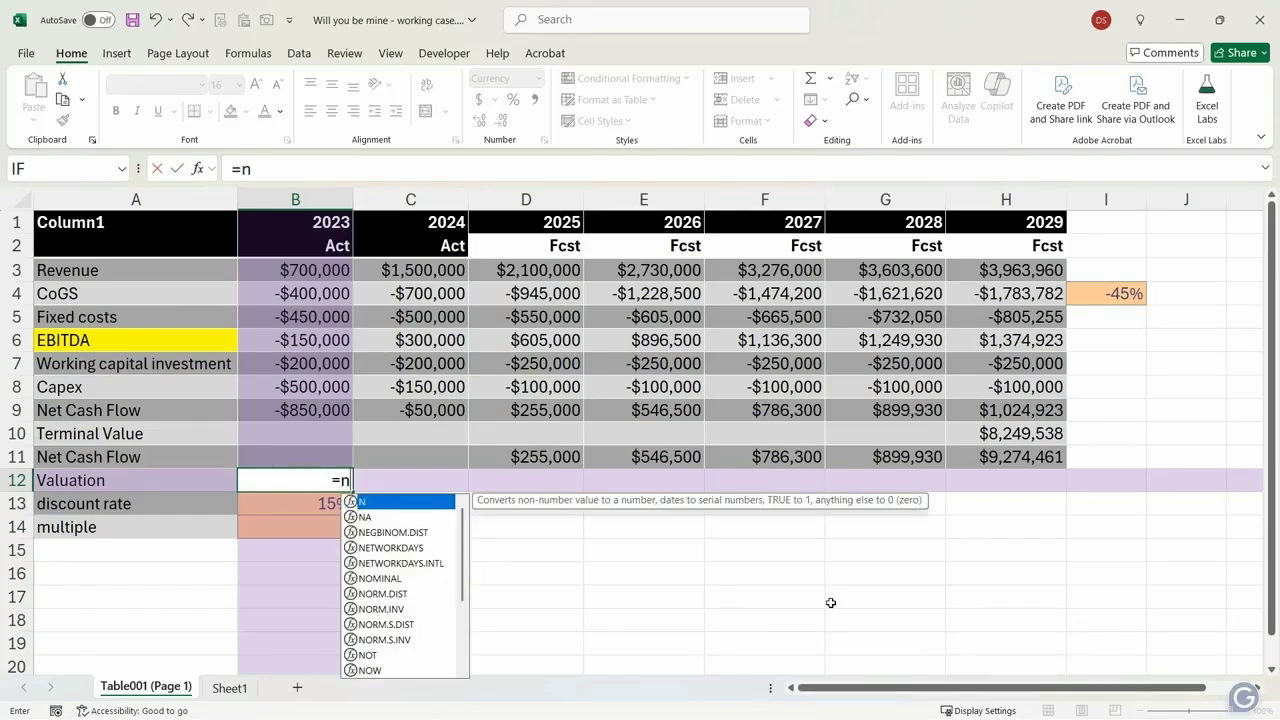
type("pv(")
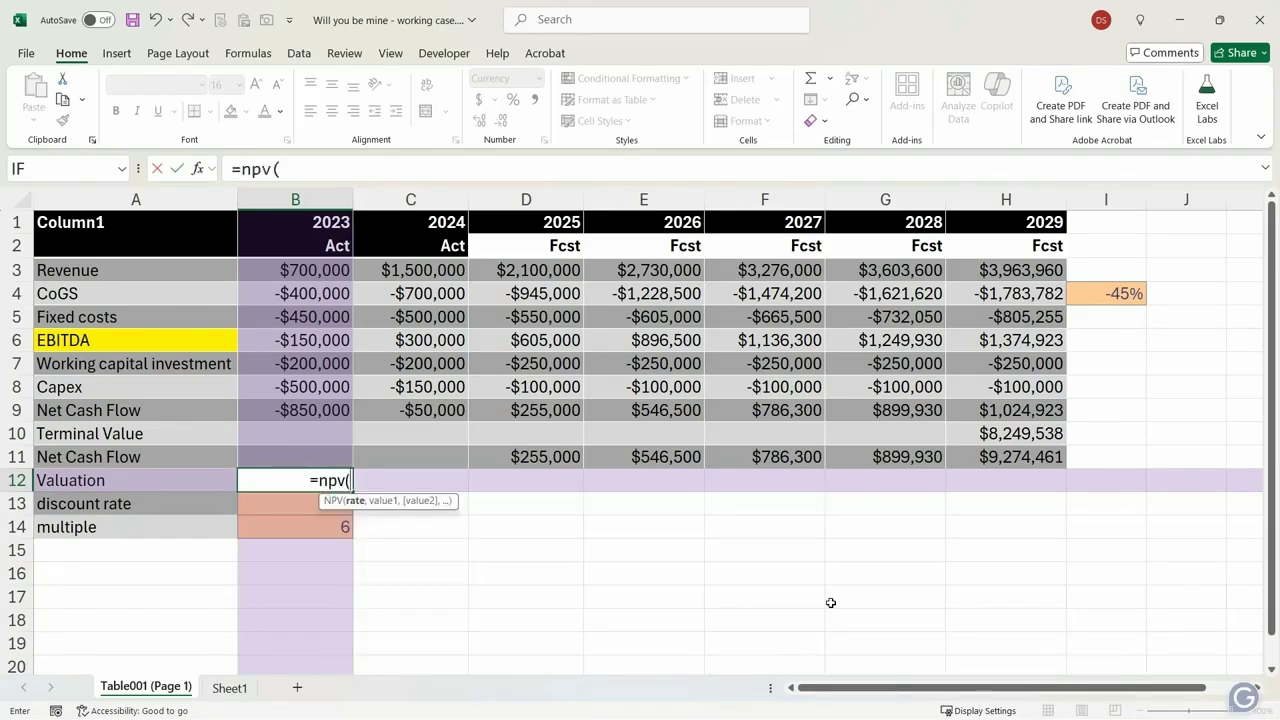
key("Down")
type(",")
key("Up")
key("Right")
key("Right")
key("shift+Right")
key("shift+Right")
key("shift+Right")
key("shift+Right")
key("Return")
key("Up")
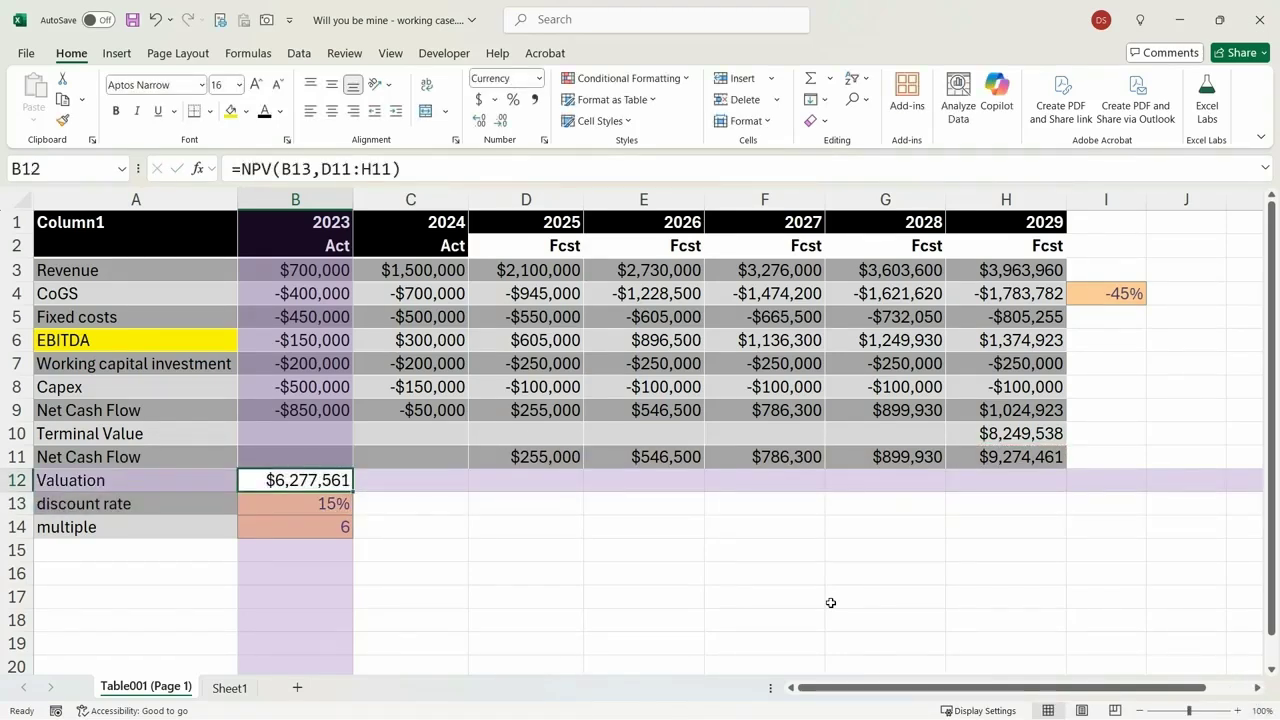
key("ctrl+c")
key("ctrl+shift+v")
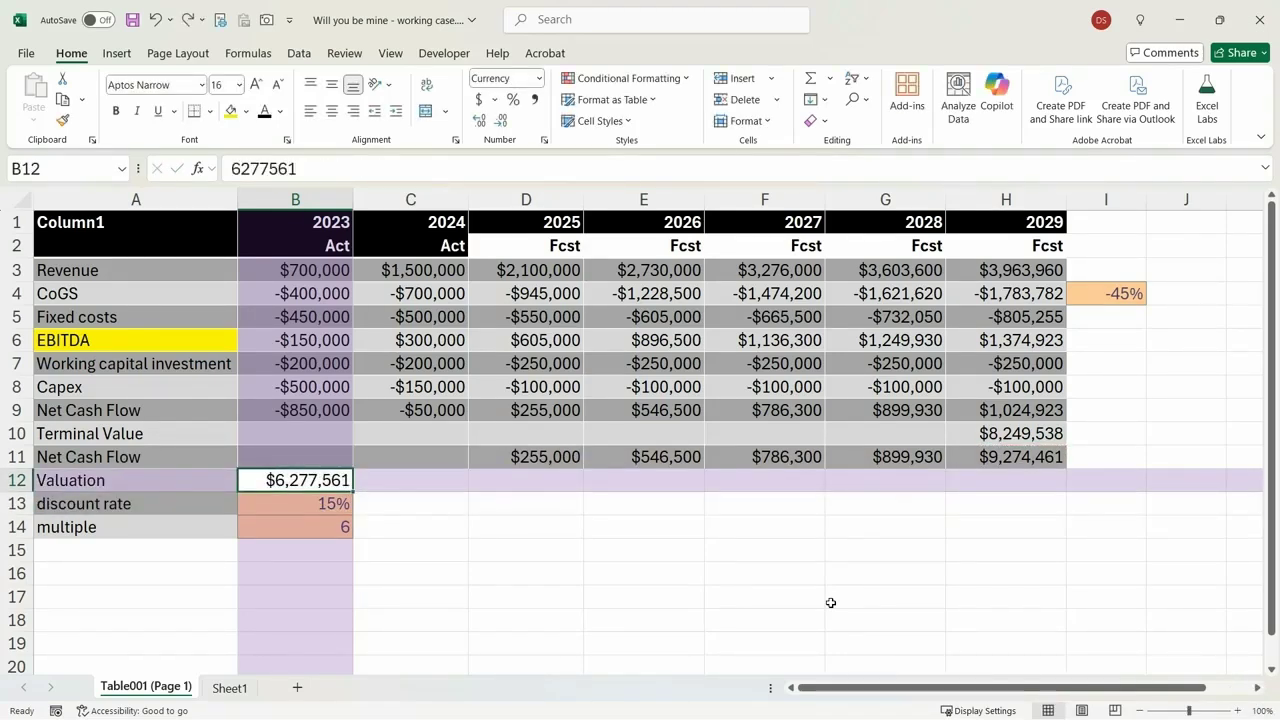
key("ctrl+z")
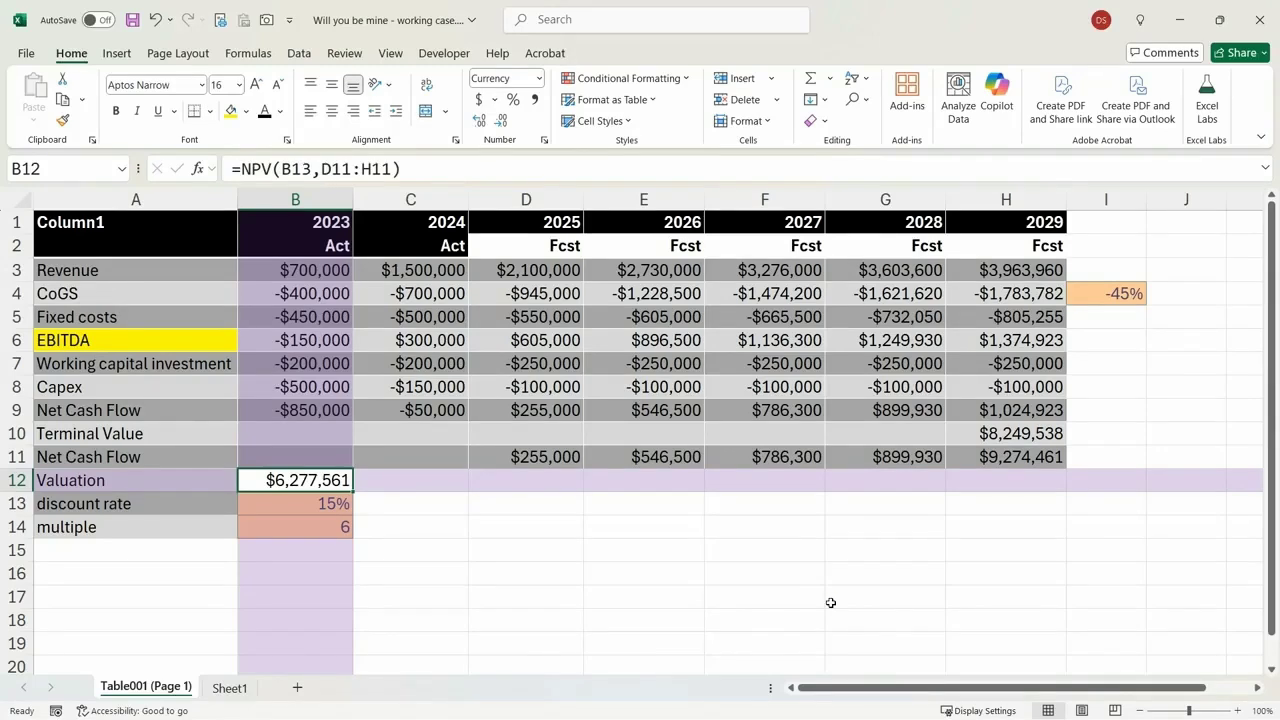
key("F2")
key("Escape")
key("Left")
key("Right")
Set the CoGS percentage assumption in I4 to -40%
left_click(1079, 291)
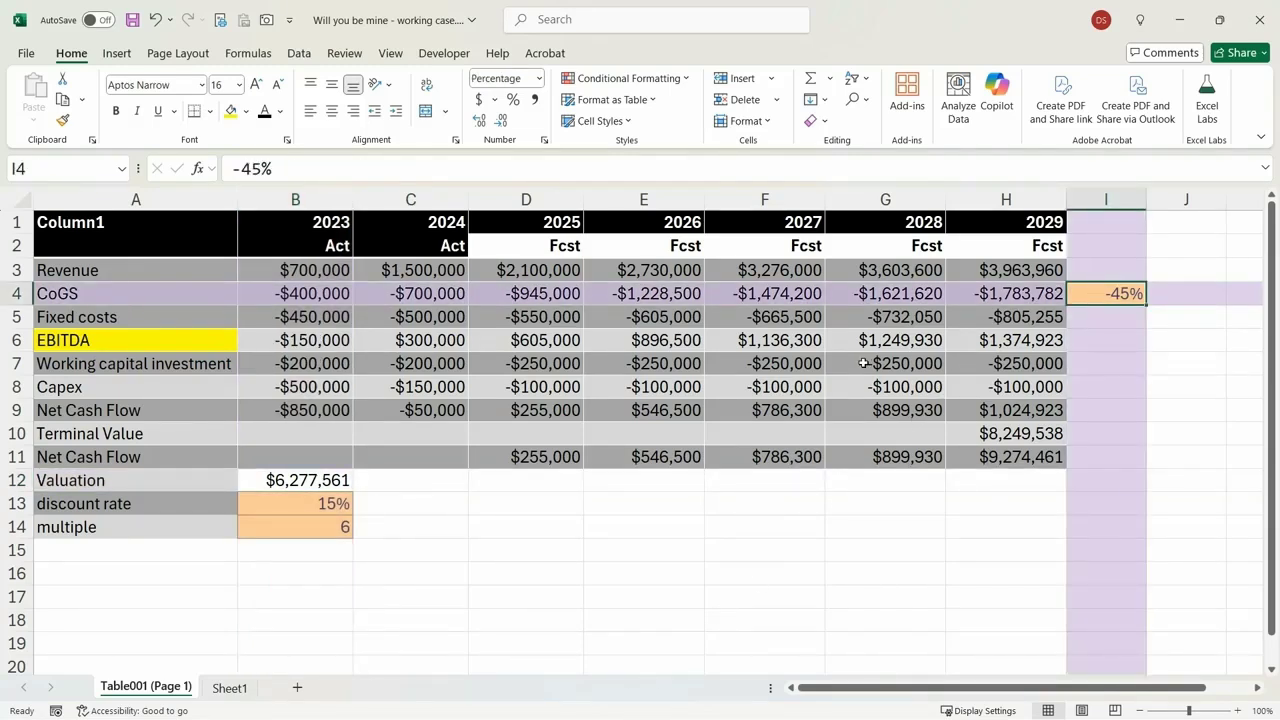
type("-40")
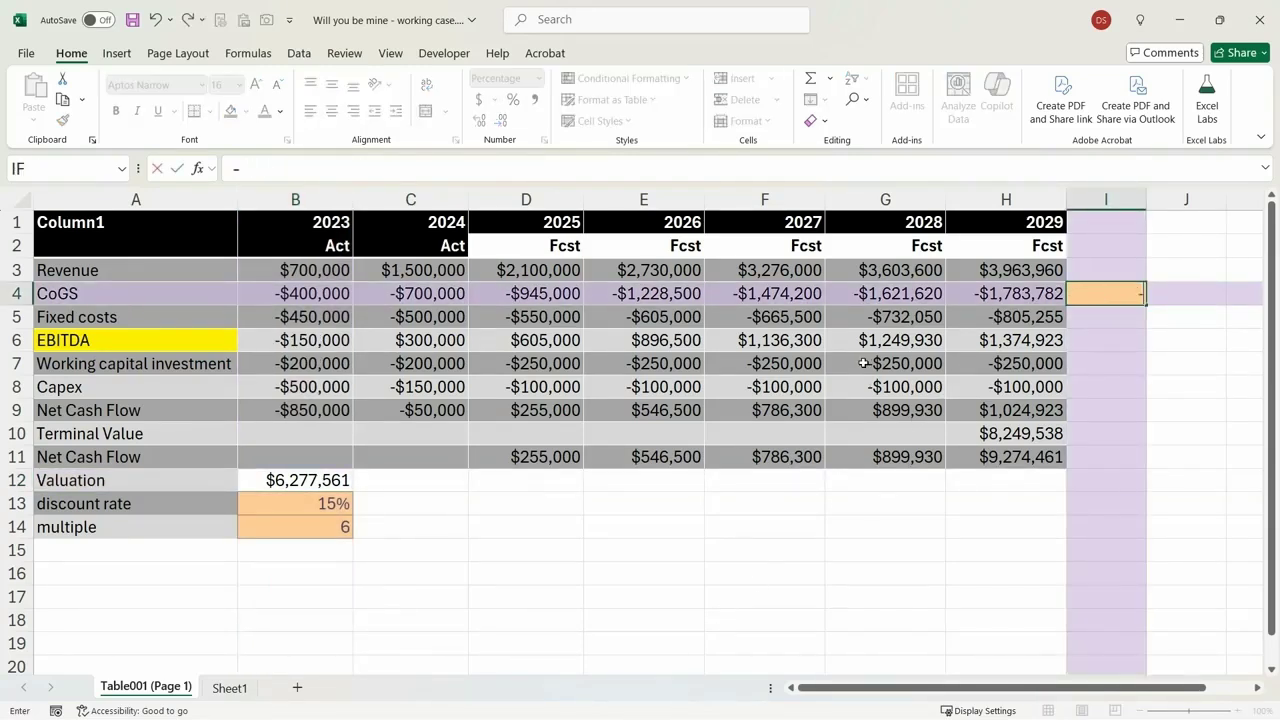
key("Return")
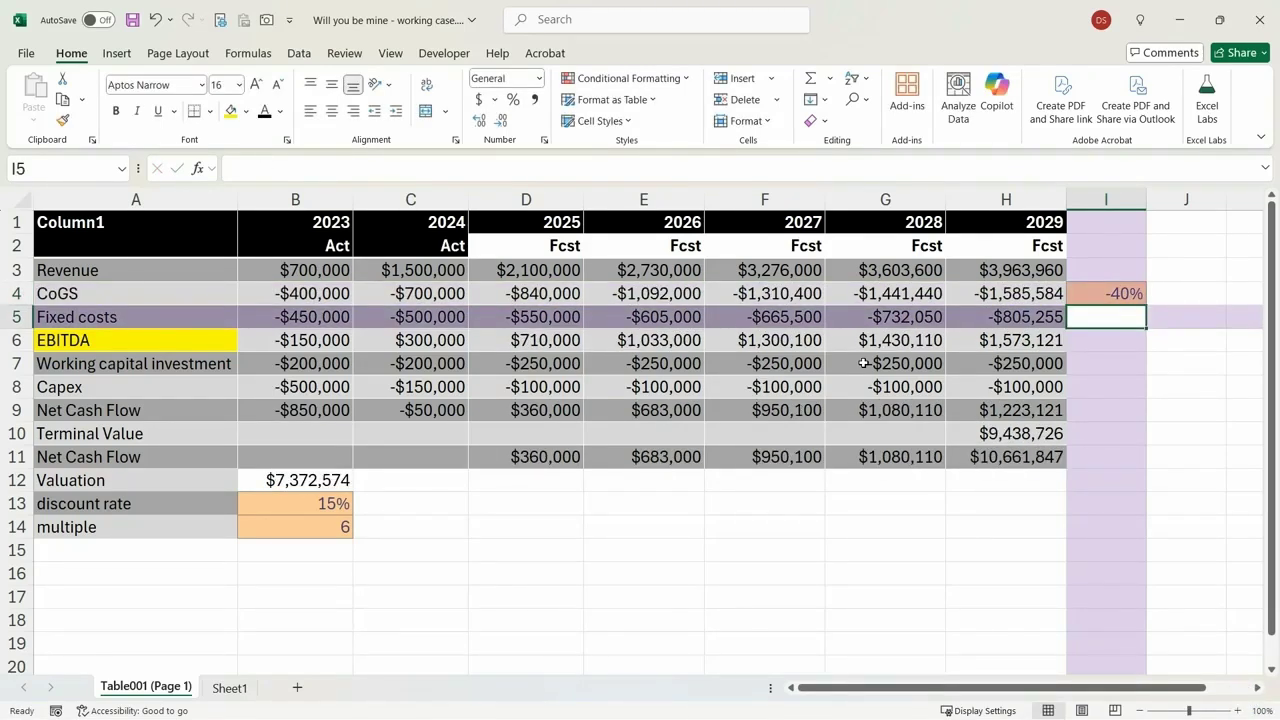
Switch to the case PDF in Acrobat and highlight answer e, $7,372,574, for question 3
key("alt+Tab")
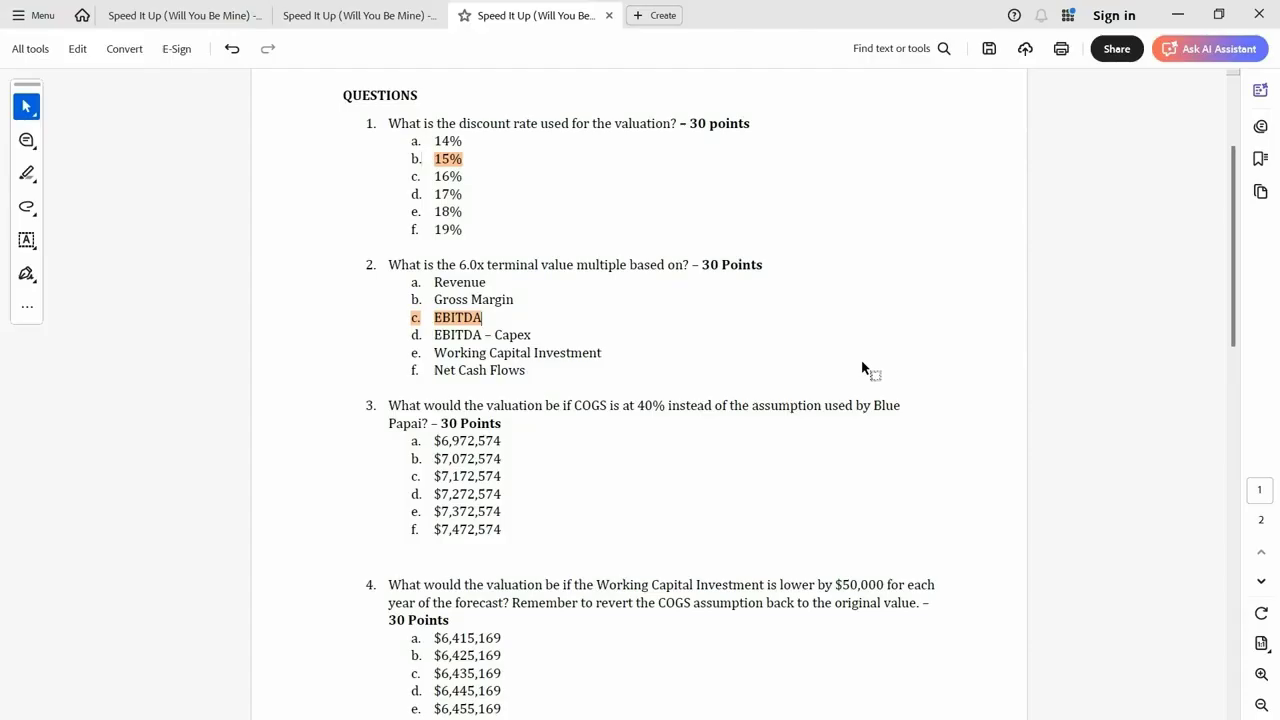
left_click_drag(503, 512, 437, 511)
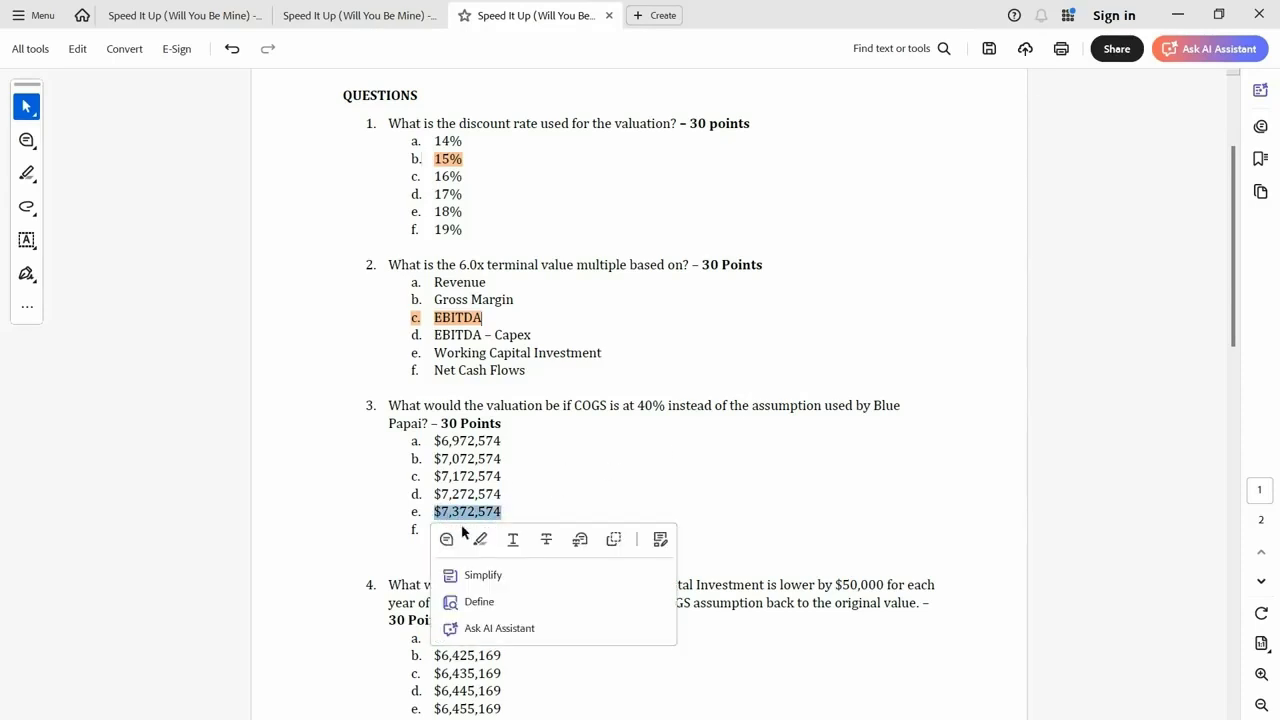
left_click(477, 540)
Return to the Excel workbook and fill the Valuation cell B12 with yellow
key("alt+Tab")
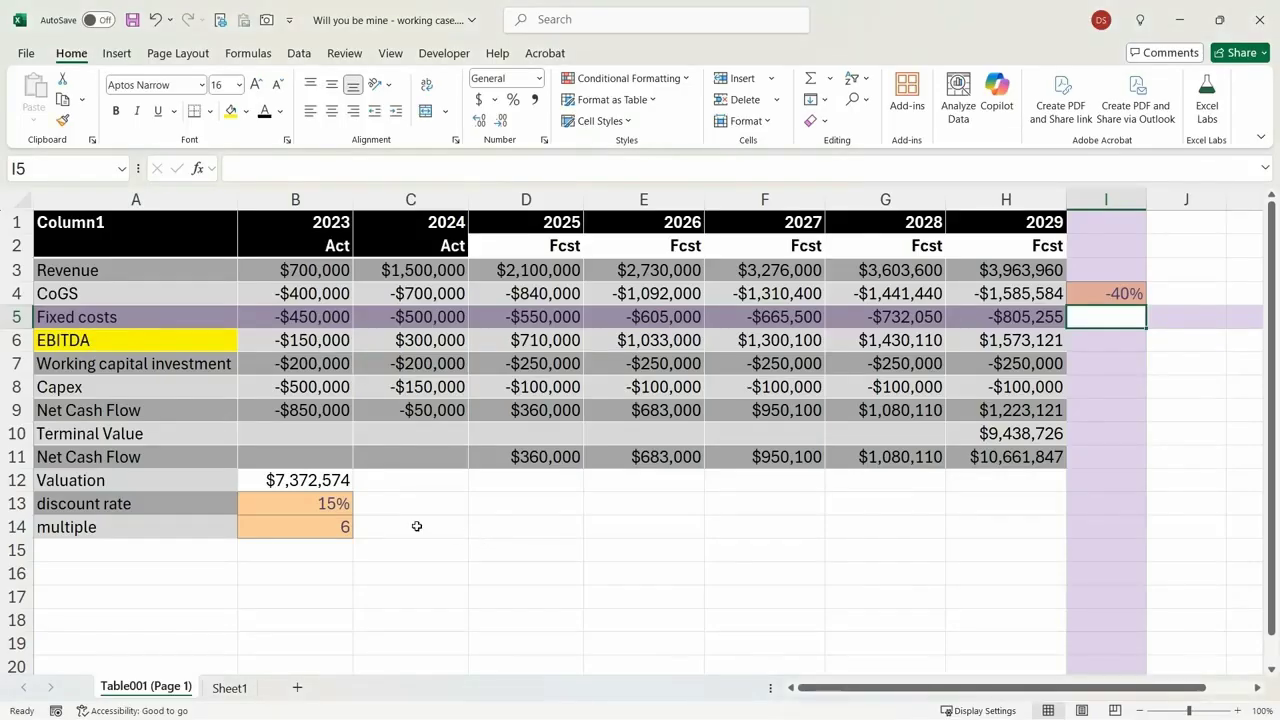
left_click(336, 488)
left_click(230, 112)
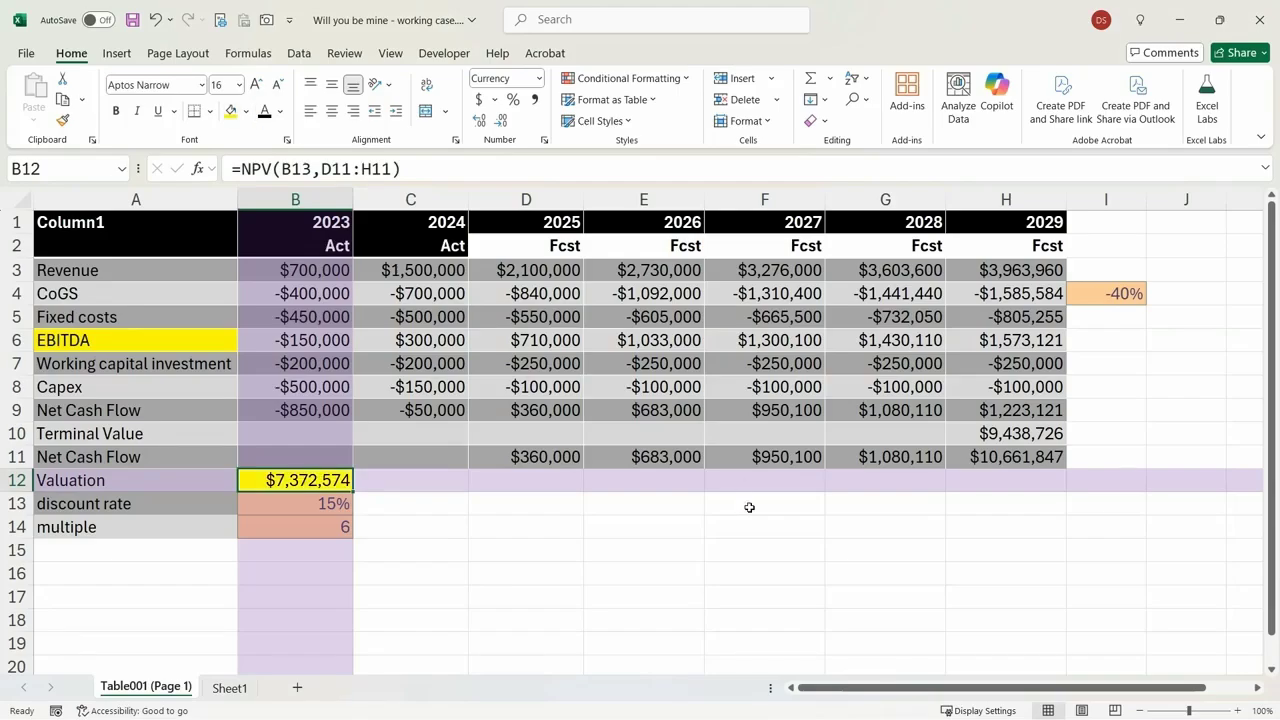
Read question 4 in the PDF, and enter its working capital reduction of 50000 in I7 with the Input cell style
key("alt+Tab")
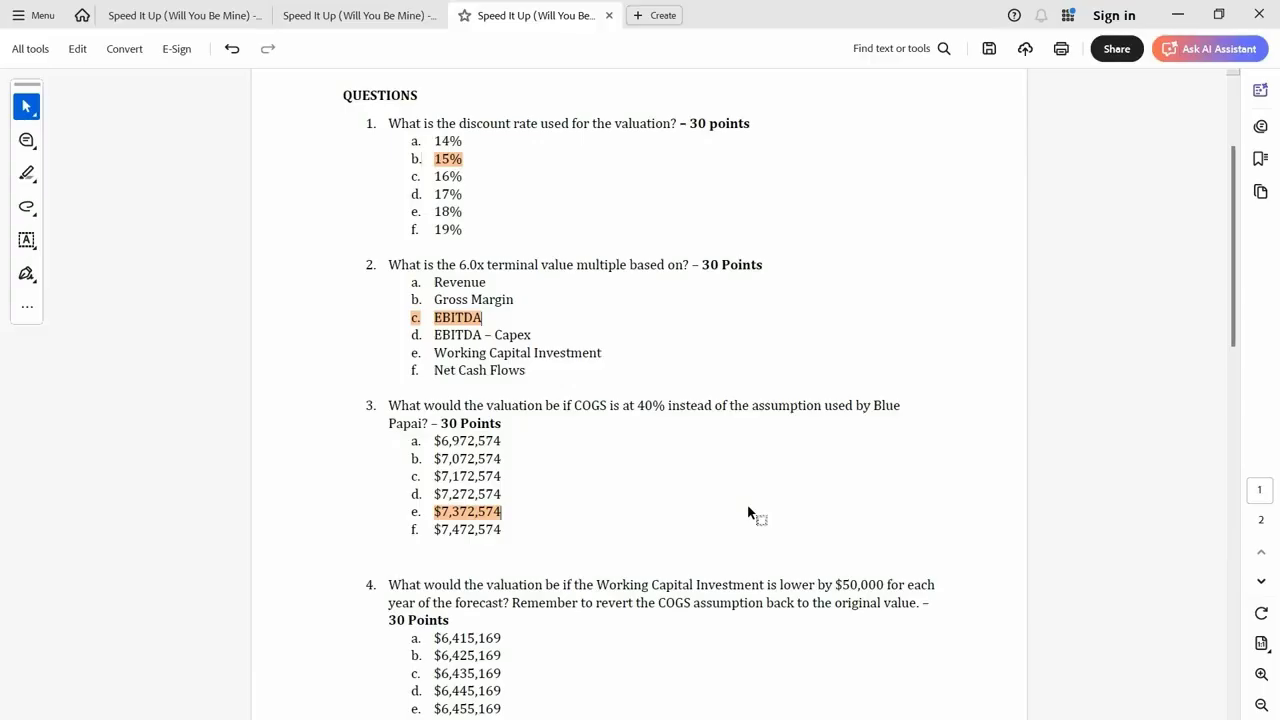
scroll(748, 512, "down", 3)
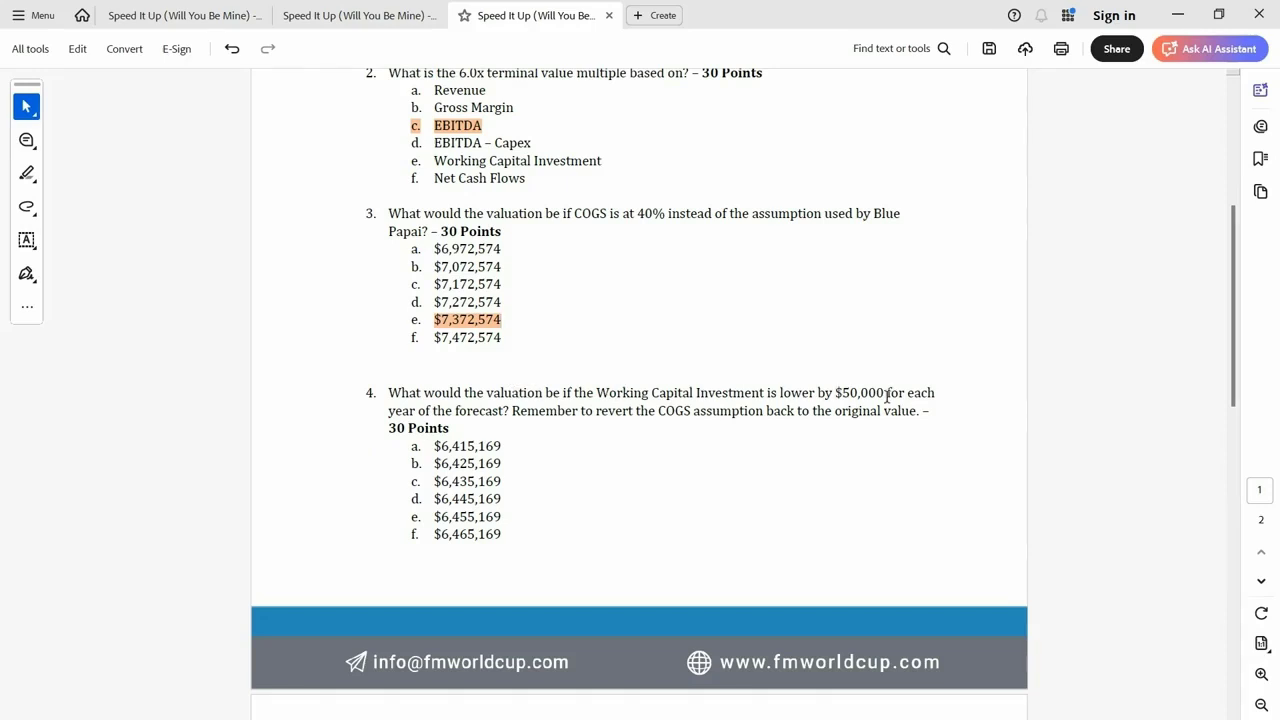
key("alt+Tab")
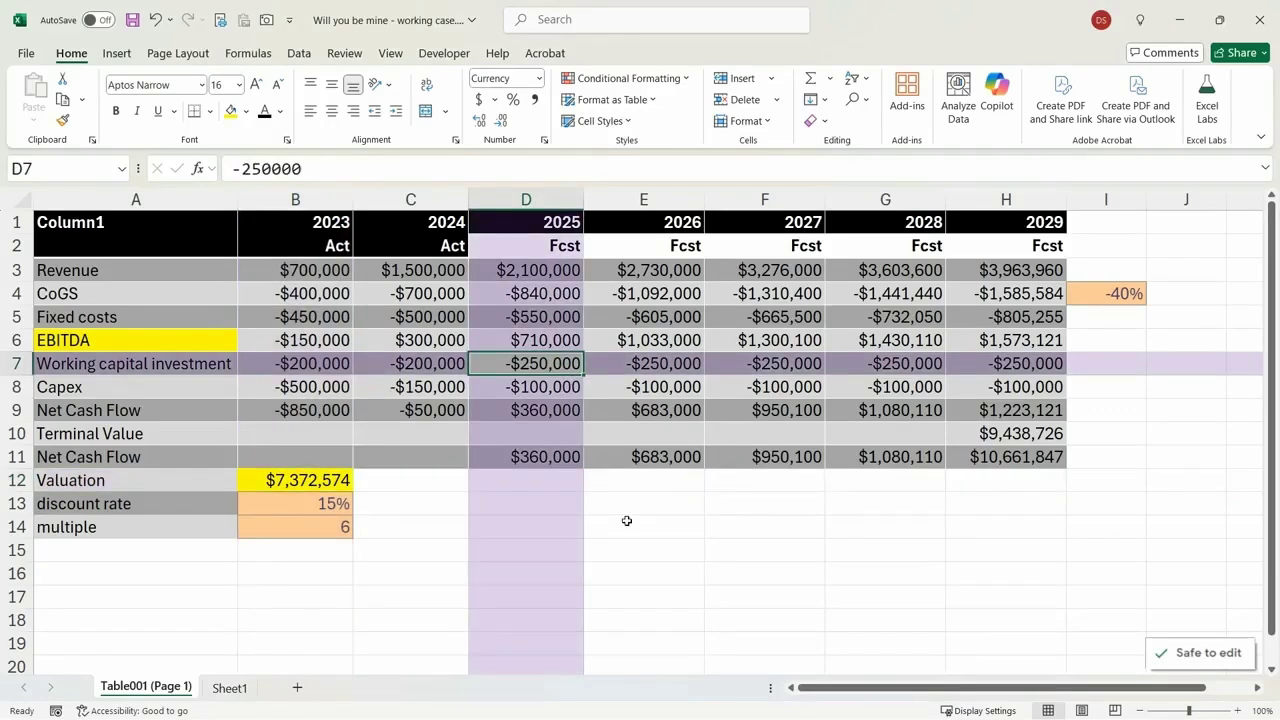
key("Right")
key("Right")
key("Right")
key("Right")
key("Right")
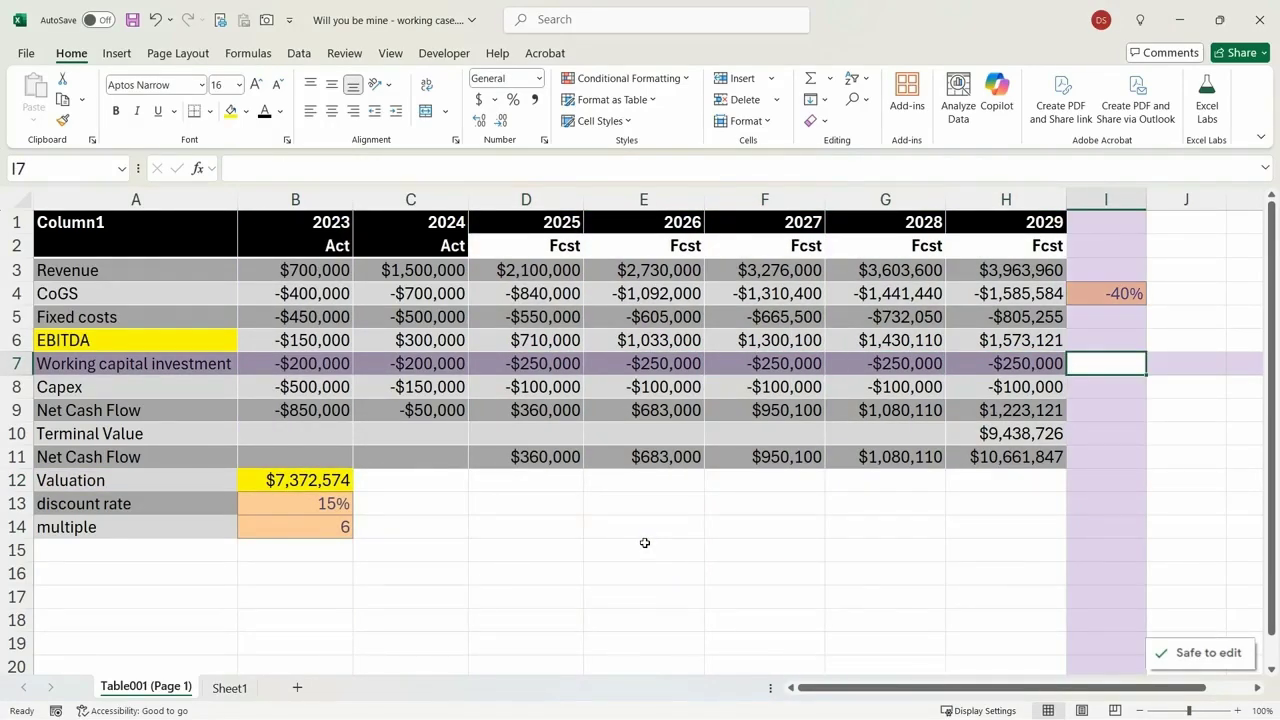
type("50000")
key("Return")
key("Up")
left_click(620, 121)
left_click(1078, 228)
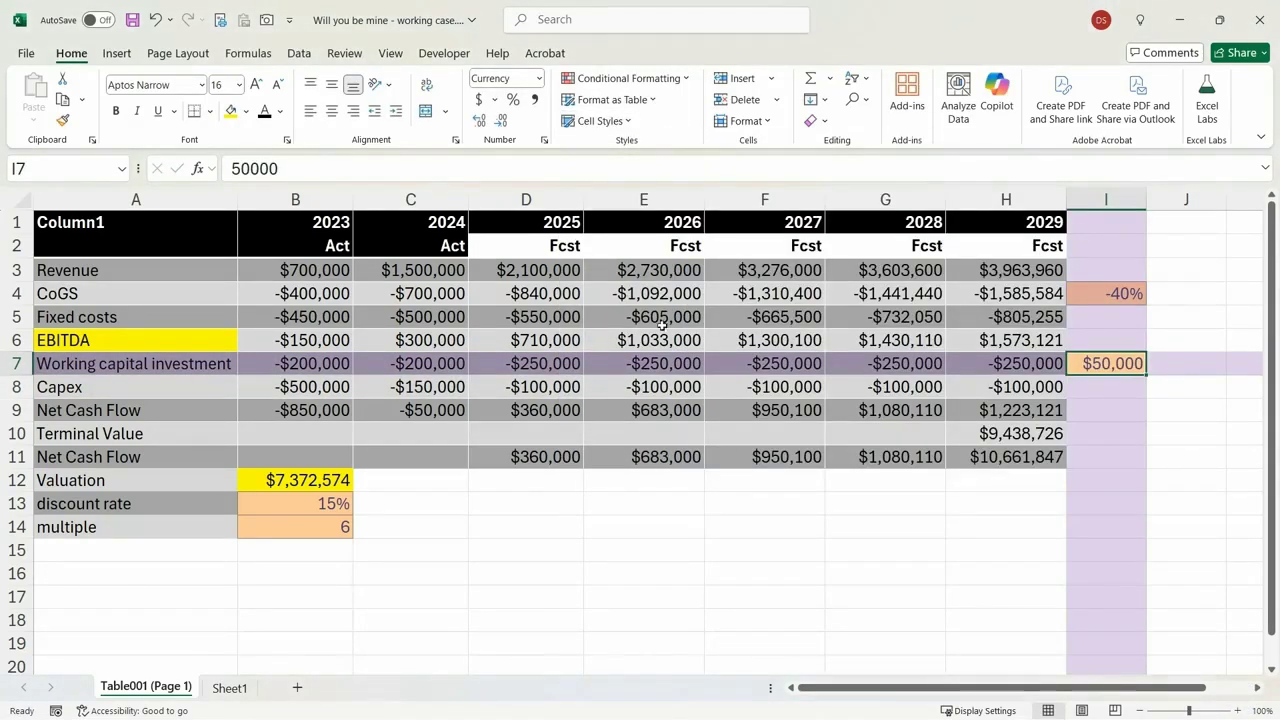
Link the 2025 working capital investment in D7 to the adjustment with =-250000+$I$7, and fill it across to H7
left_click(567, 364)
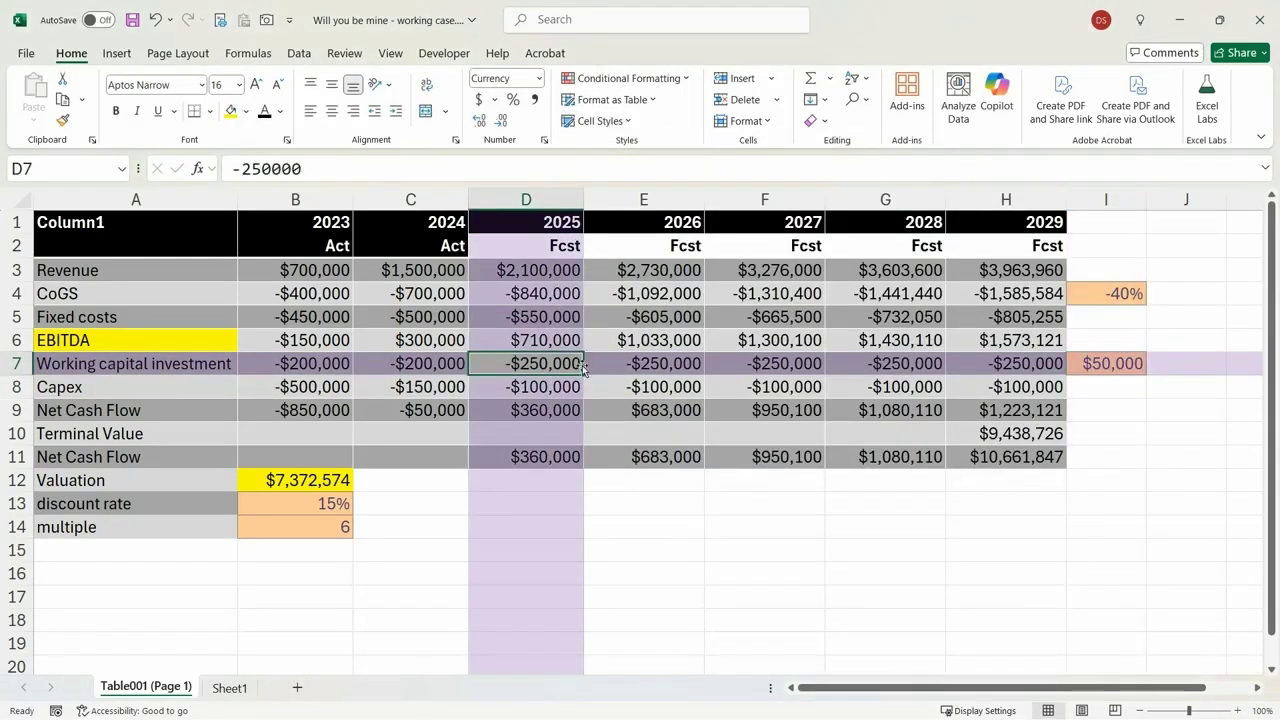
left_click(228, 169)
type("=")
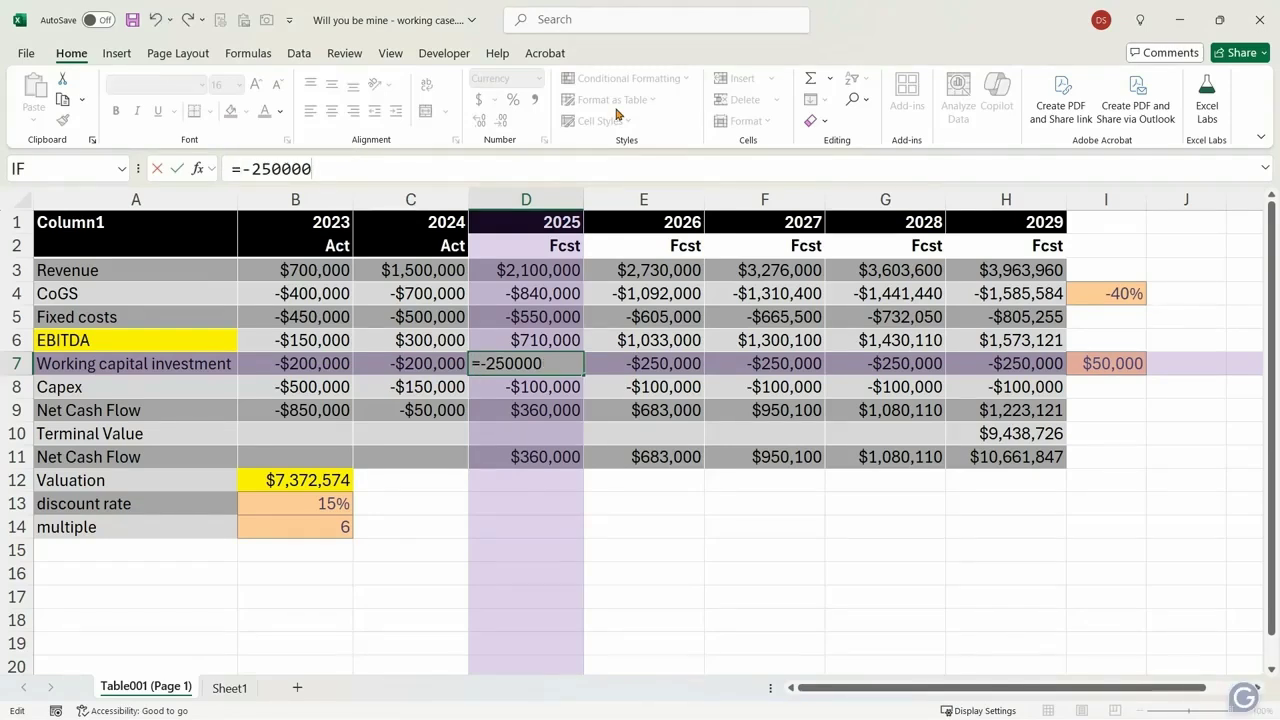
left_click(1110, 362)
key("Return")
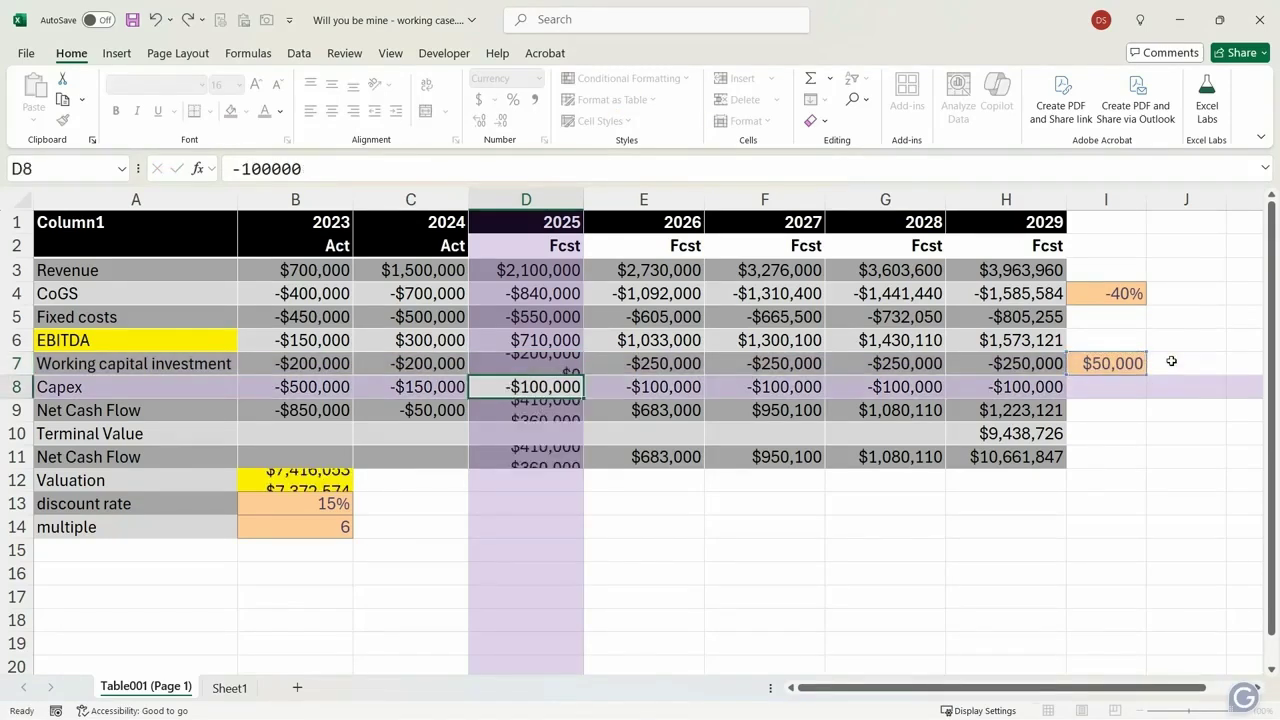
key("Up")
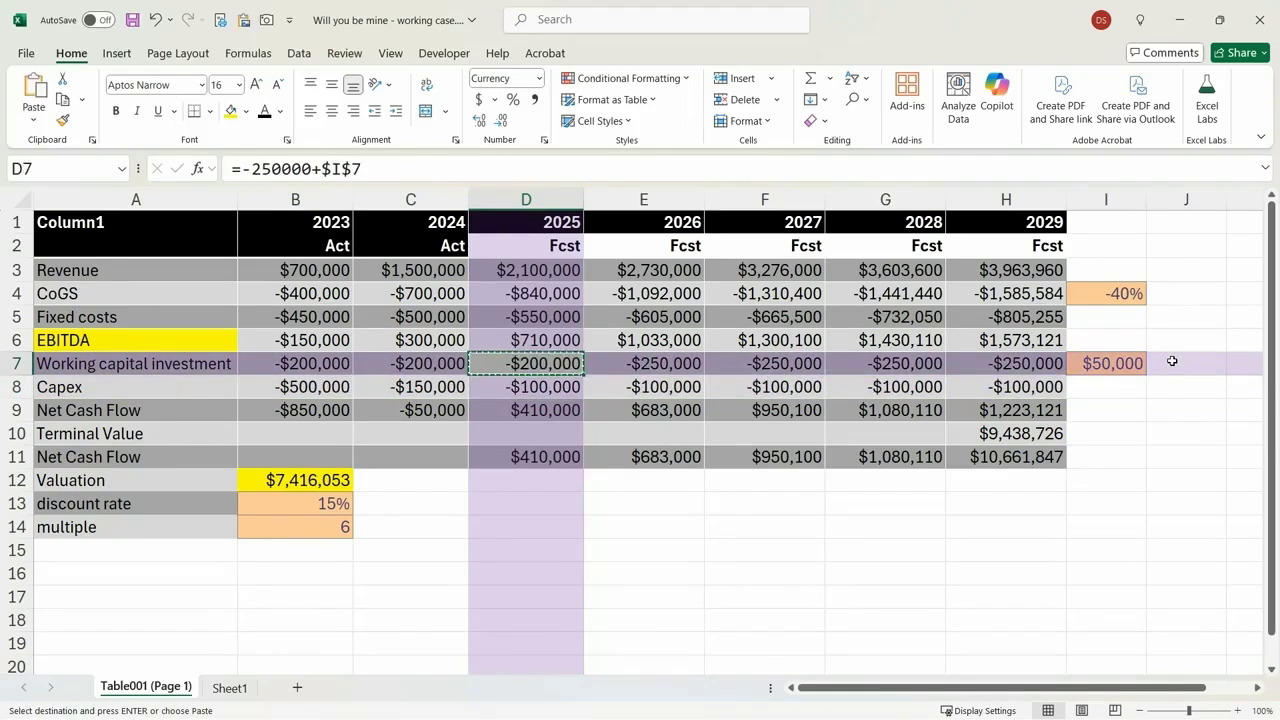
key("ctrl+shift+Right")
key("shift+Left")
key("ctrl+r")
Set the working capital adjustment in I7 to 0
key("Right")
key("Right")
key("Right")
key("Right")
key("Right")
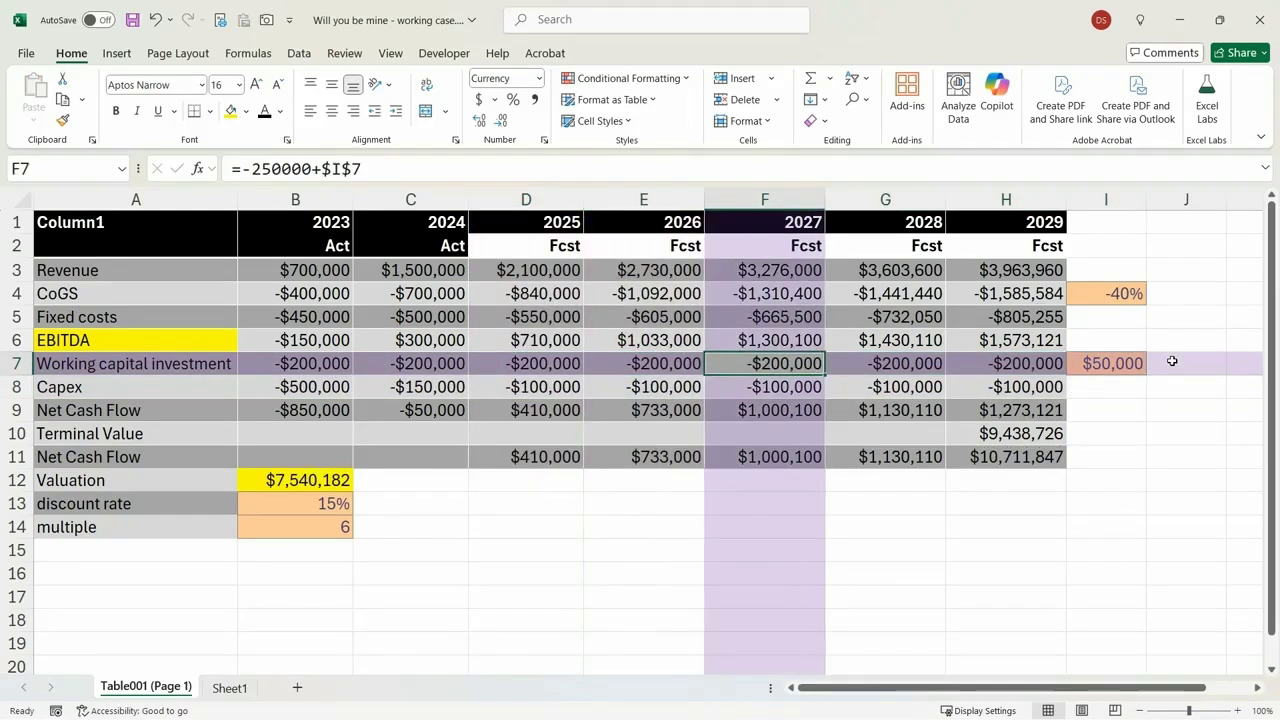
type("0")
key("Return")
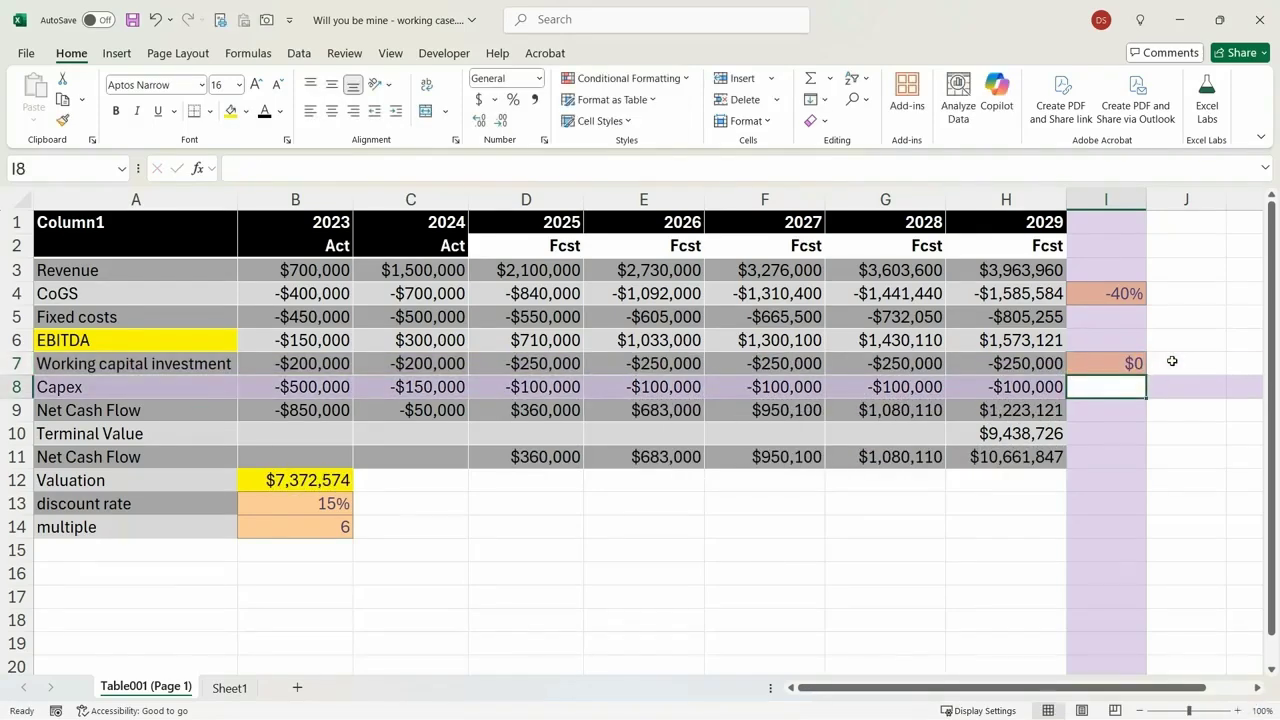
Revert the CoGS percentage assumption in I4 to its original -45%
key("Up")
key("Up")
key("Up")
key("Up")
type("-1")
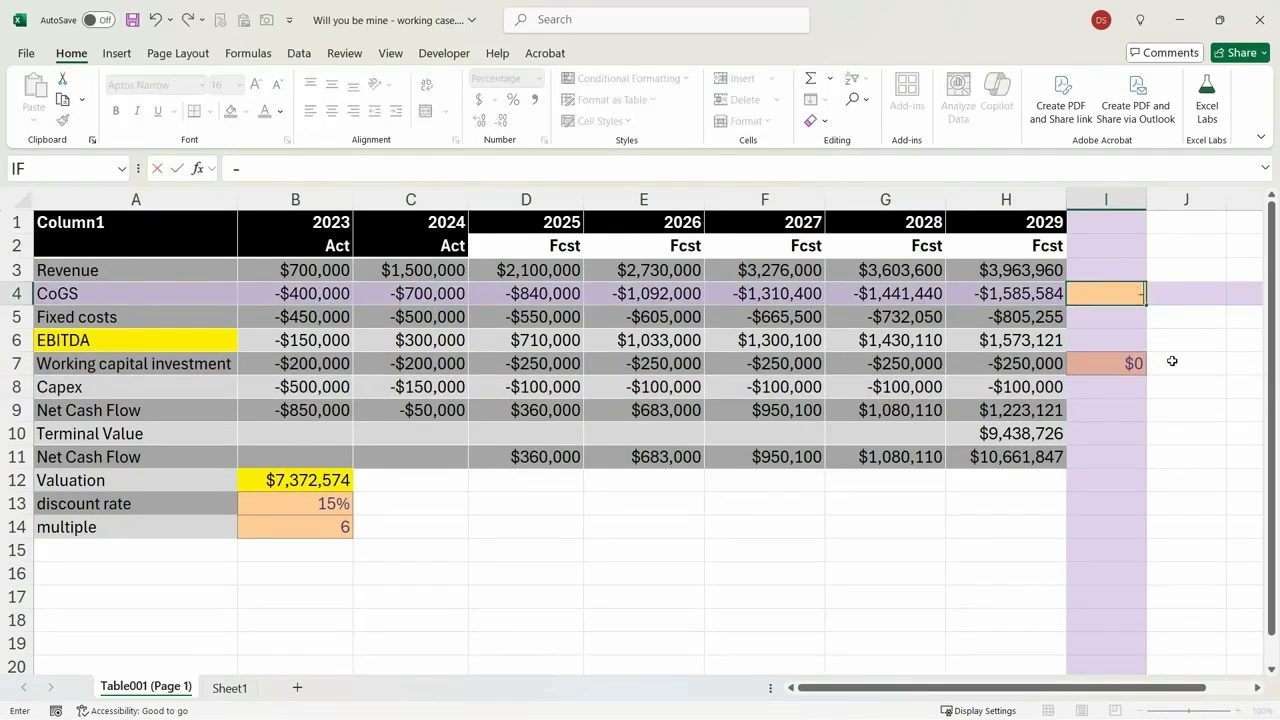
key("BackSpace")
type("45")
key("Return")
Set the working capital adjustment in I7 to 50000
key("Down")
key("Down")
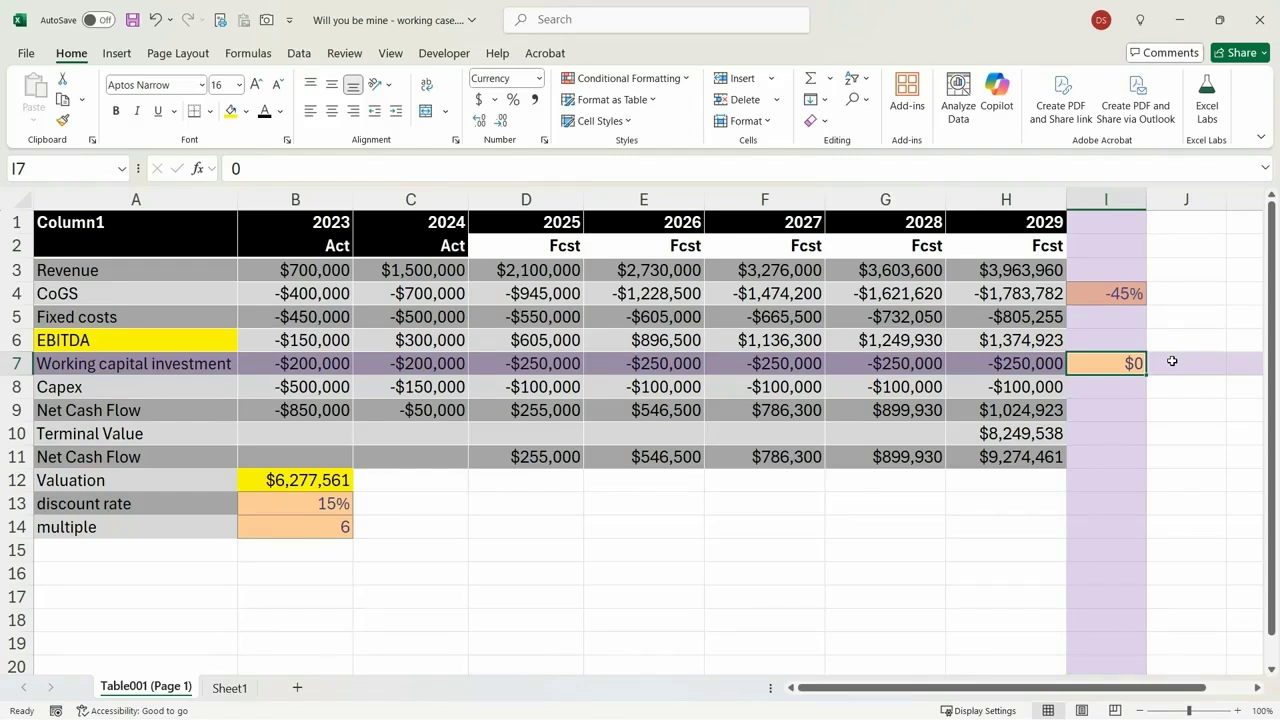
type("50000")
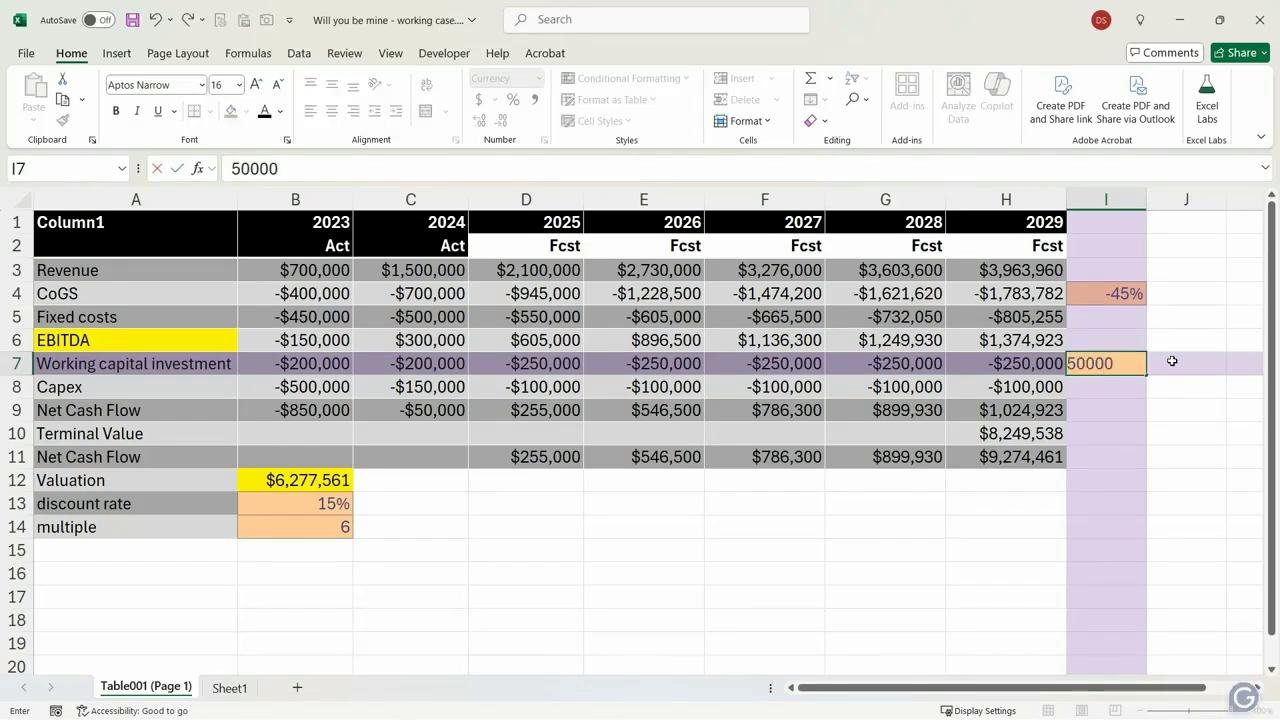
key("Return")
key("Up")
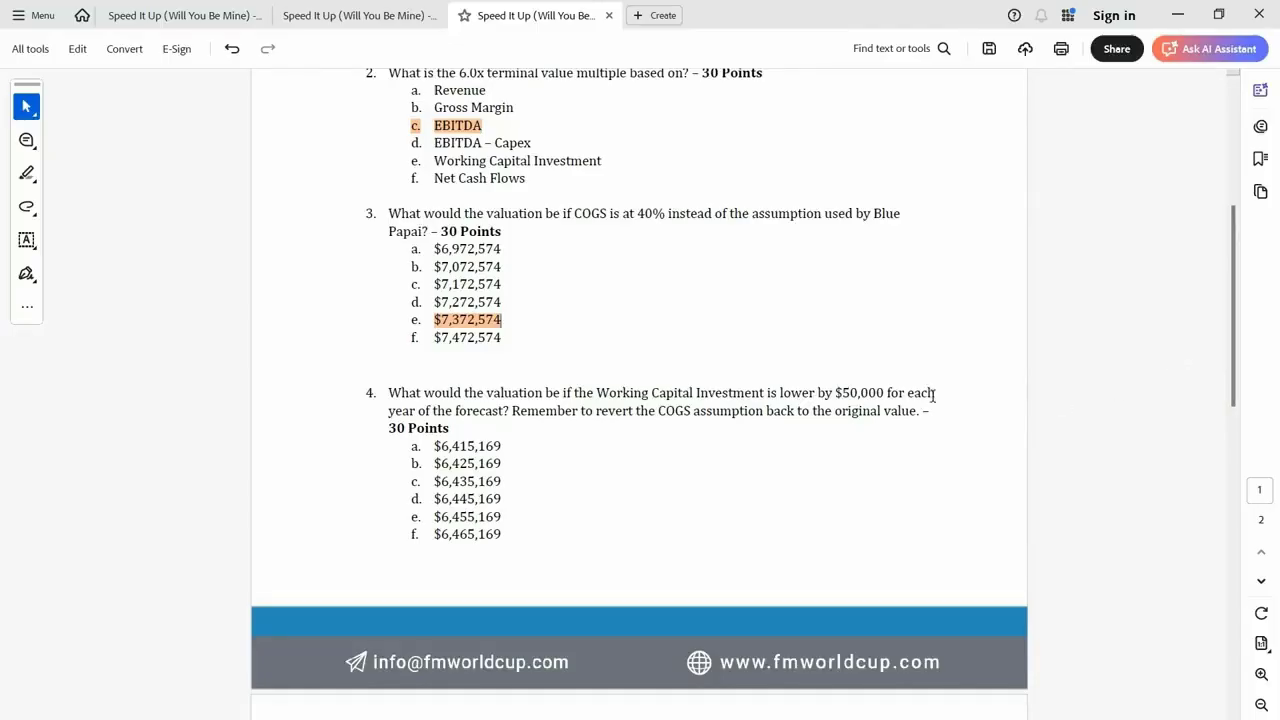
Highlight answer d, $6,445,169, for question 4 in the case PDF
left_click_drag(509, 497, 428, 498)
left_click(474, 524)
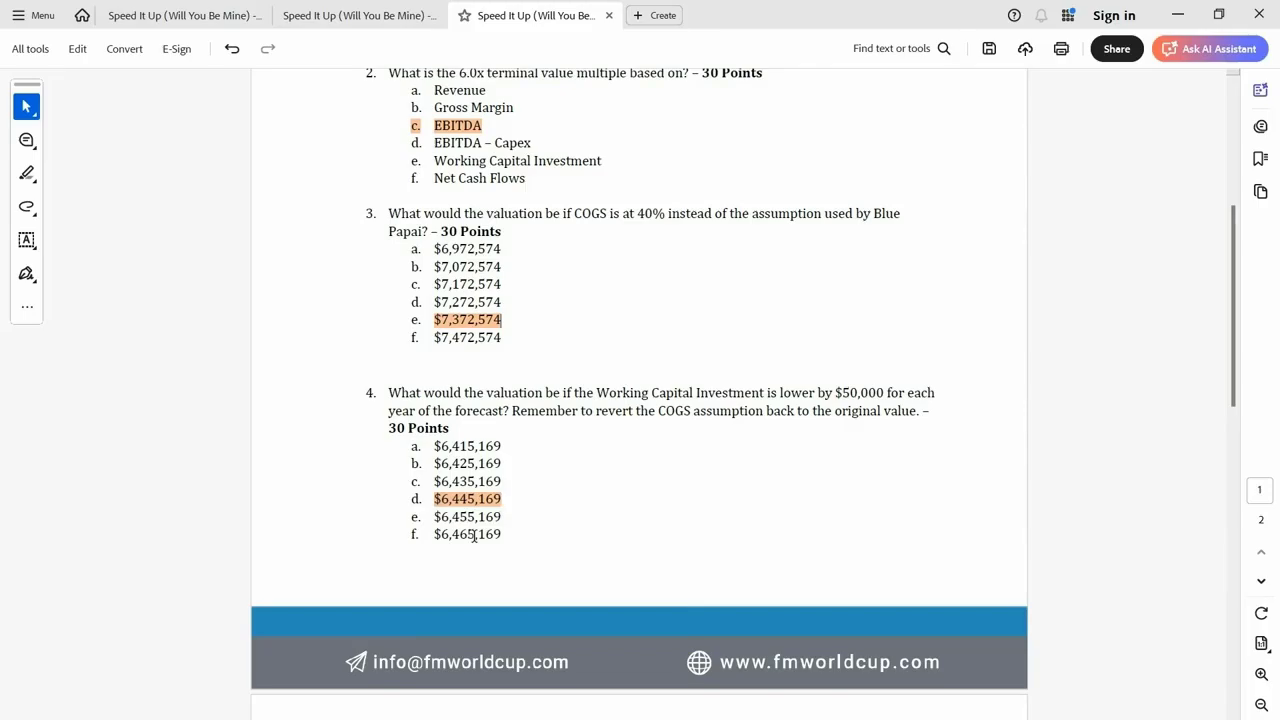
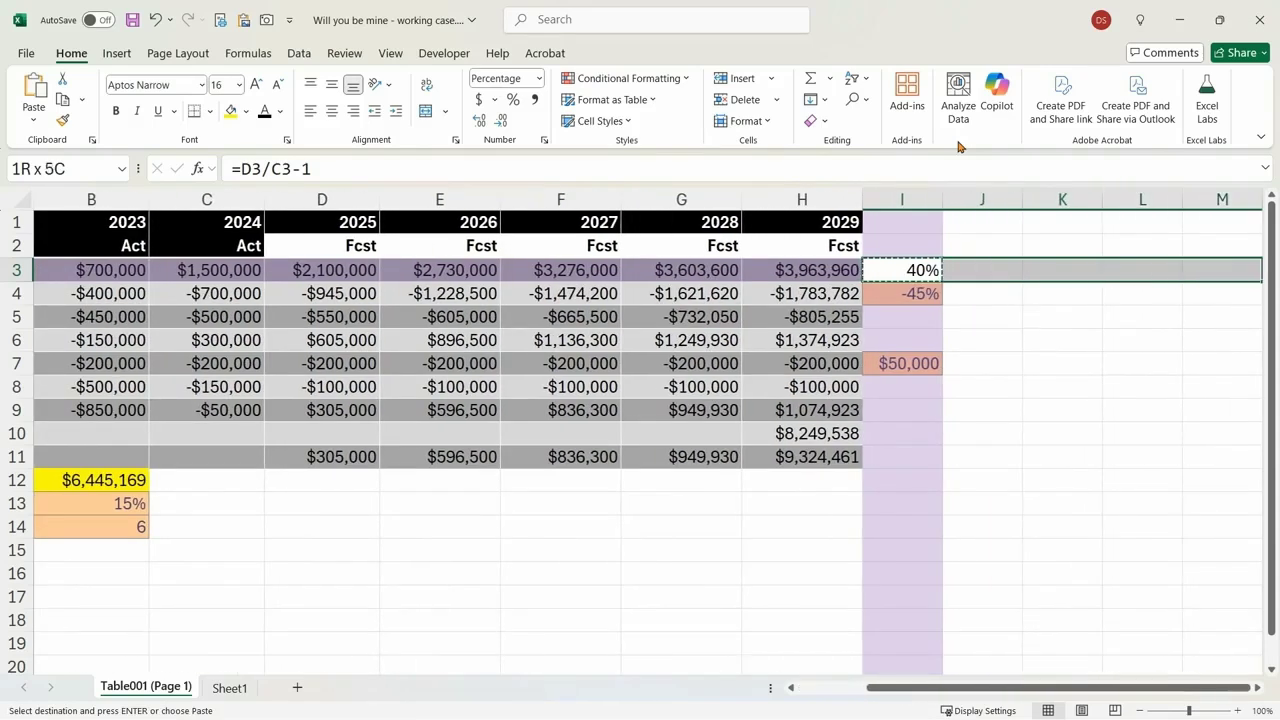
Paste the annual revenue growth formula =D3/C3-1 from I3 across I3:M3
key("Return")
key("Right")
key("Right")
key("Right")
key("Right")
key("Left")
key("Left")
key("Left")
key("Left")
key("Left")
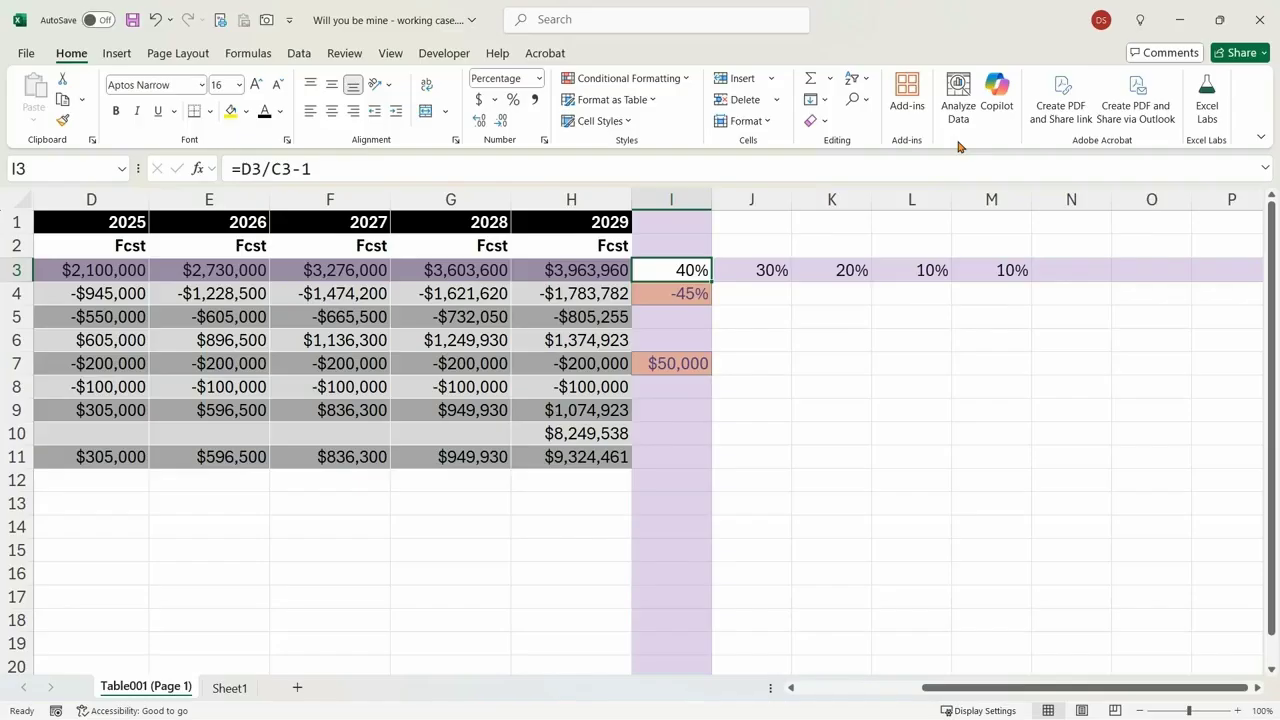
Examine the revenue growth formulas in I3:M3 and the revenue values in row 3 they are based on
key("Right")
key("Right")
key("Right")
key("Right")
key("Left")
key("Left")
key("Left")
key("Left")
key("Left")
key("Left")
key("Left")
key("Left")
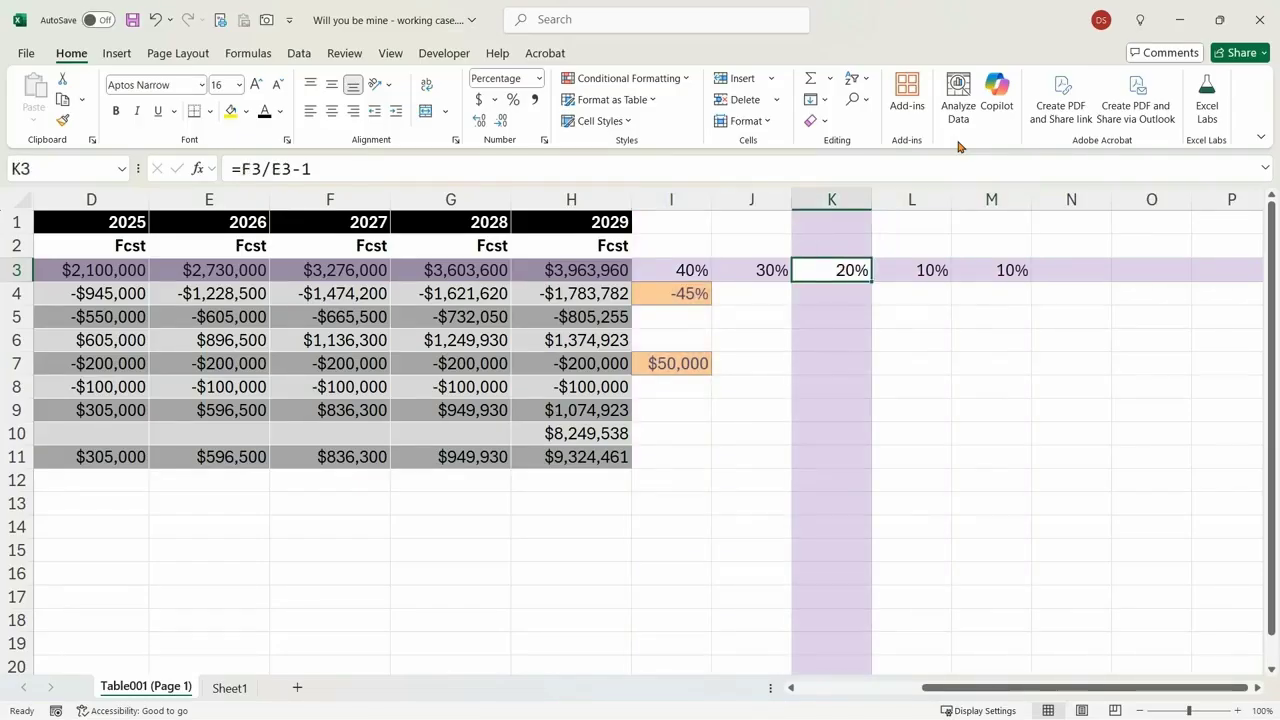
key("Left")
key("Left")
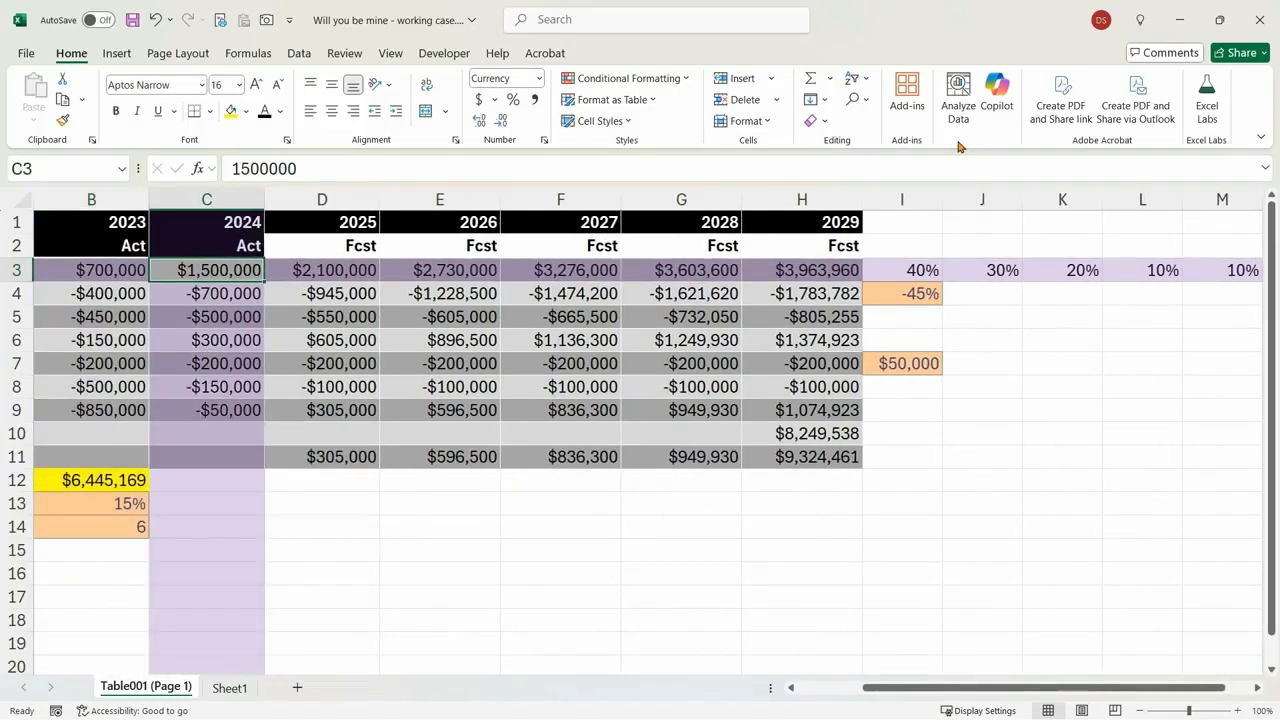
Move the revenue growth formulas one column over so they start in J3
key("Right")
key("Right")
key("Right")
key("Right")
key("Right")
key("Right")
key("Right")
key("ctrl+z")
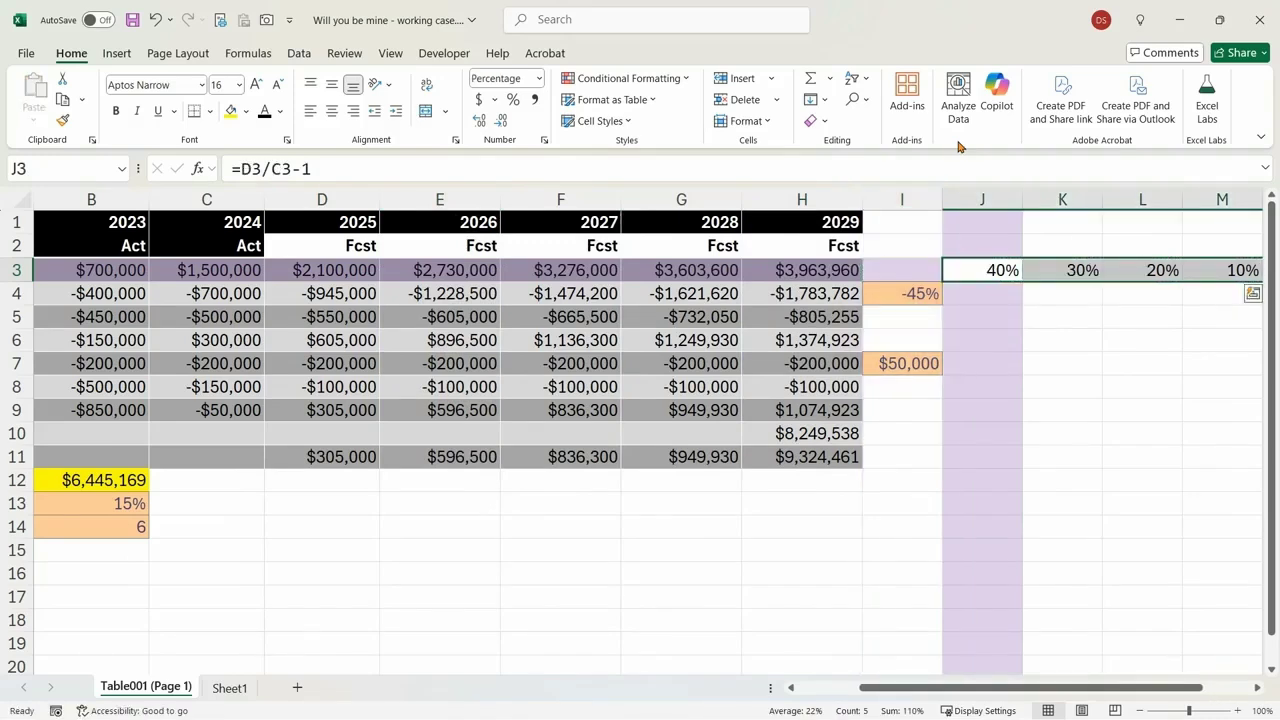
Paste the revenue growth rates from J3:N3 as values into row 2 above and format them as percentages
key("ctrl+c")
key("Up")
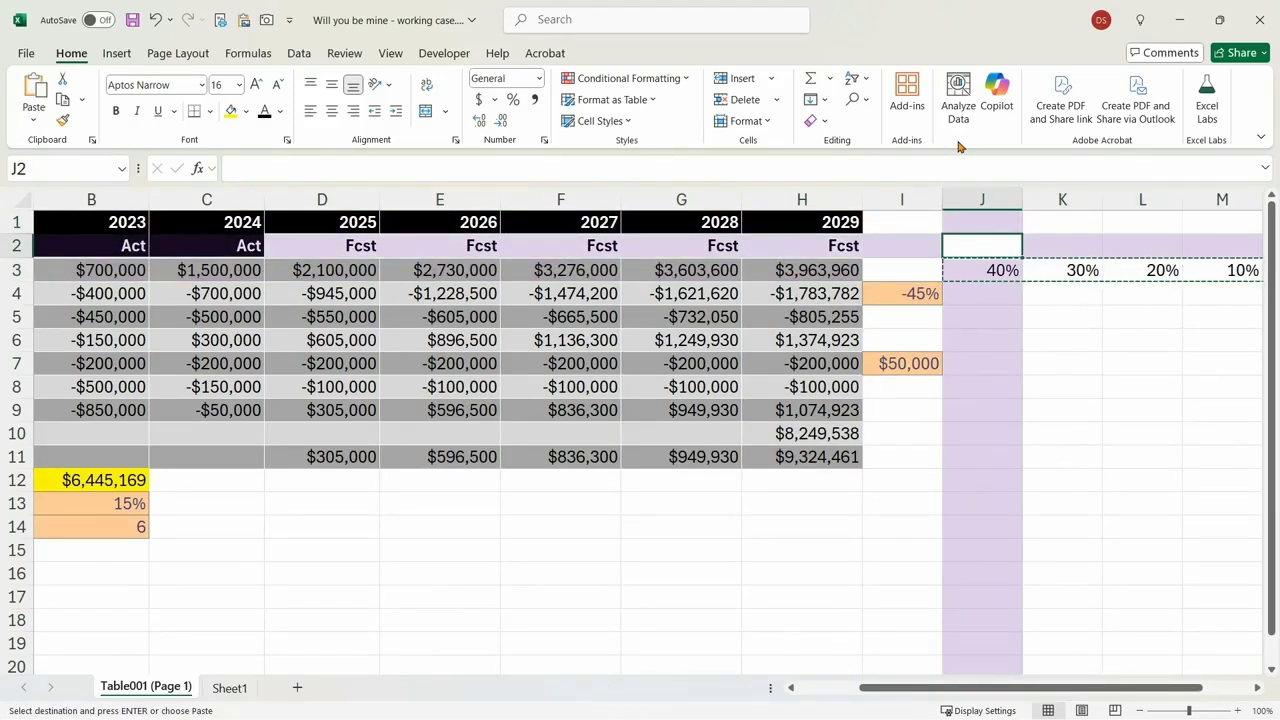
key("ctrl+shift+v")
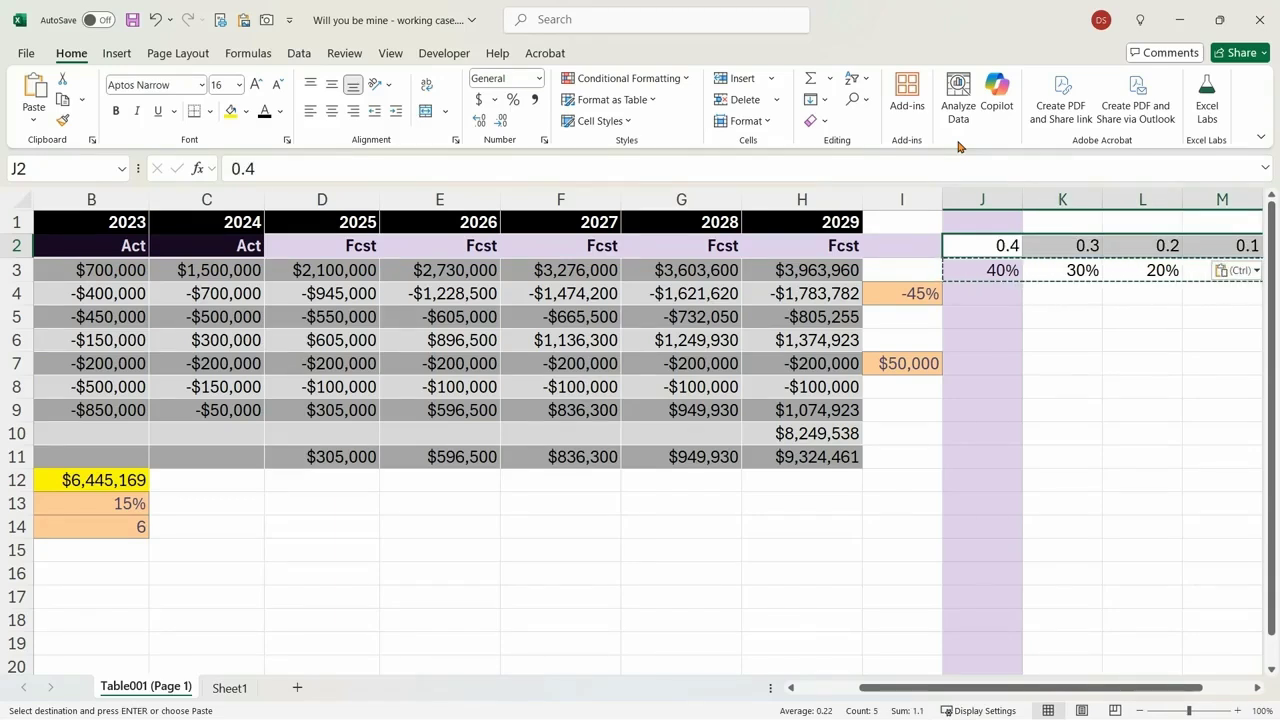
key("ctrl+shift+5")
key("Down")
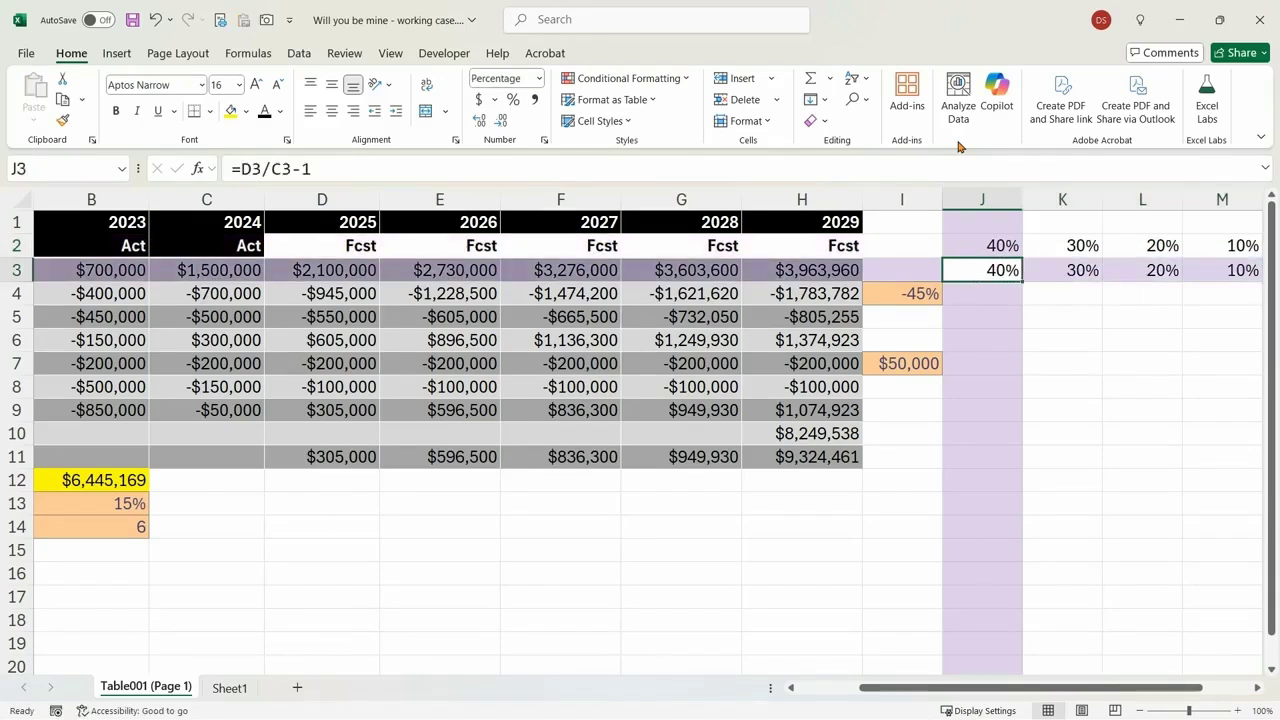
Replace the growth formulas in J3:N3 with a copy of the hardcoded rates from J2:N2
key("Up")
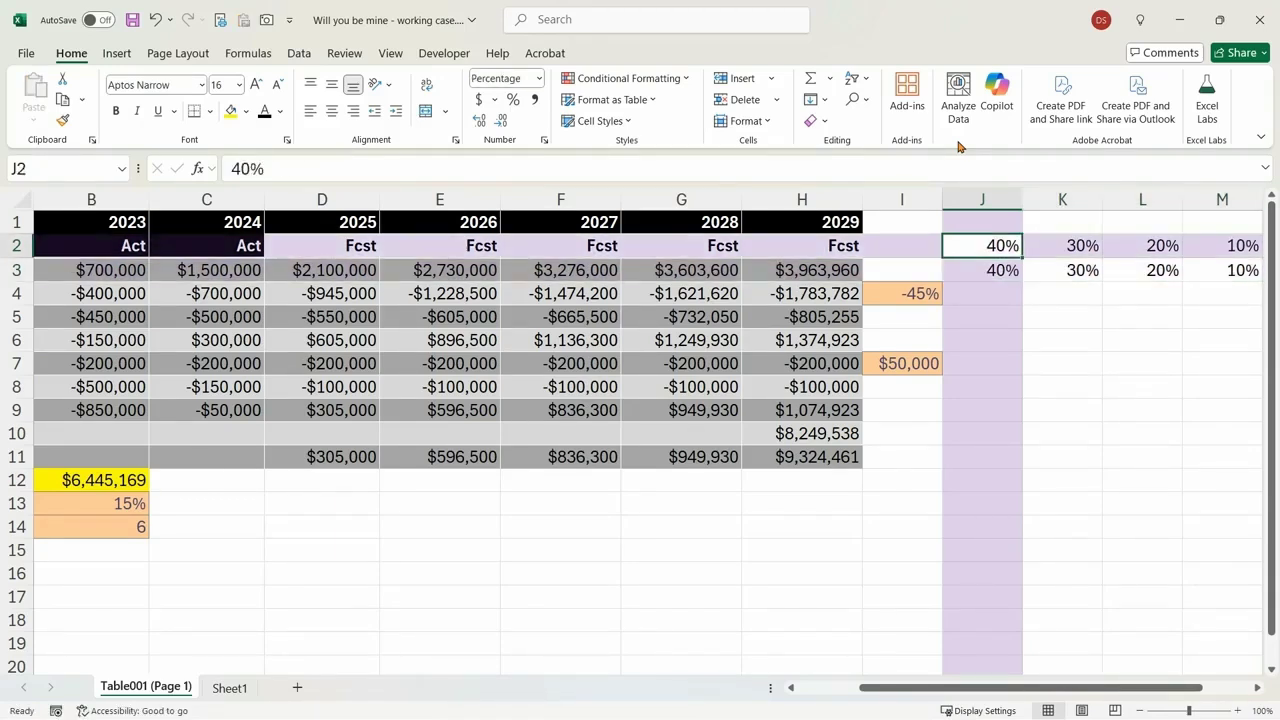
key("ctrl+shift+Right")
key("ctrl+c")
key("Down")
key("ctrl+v")
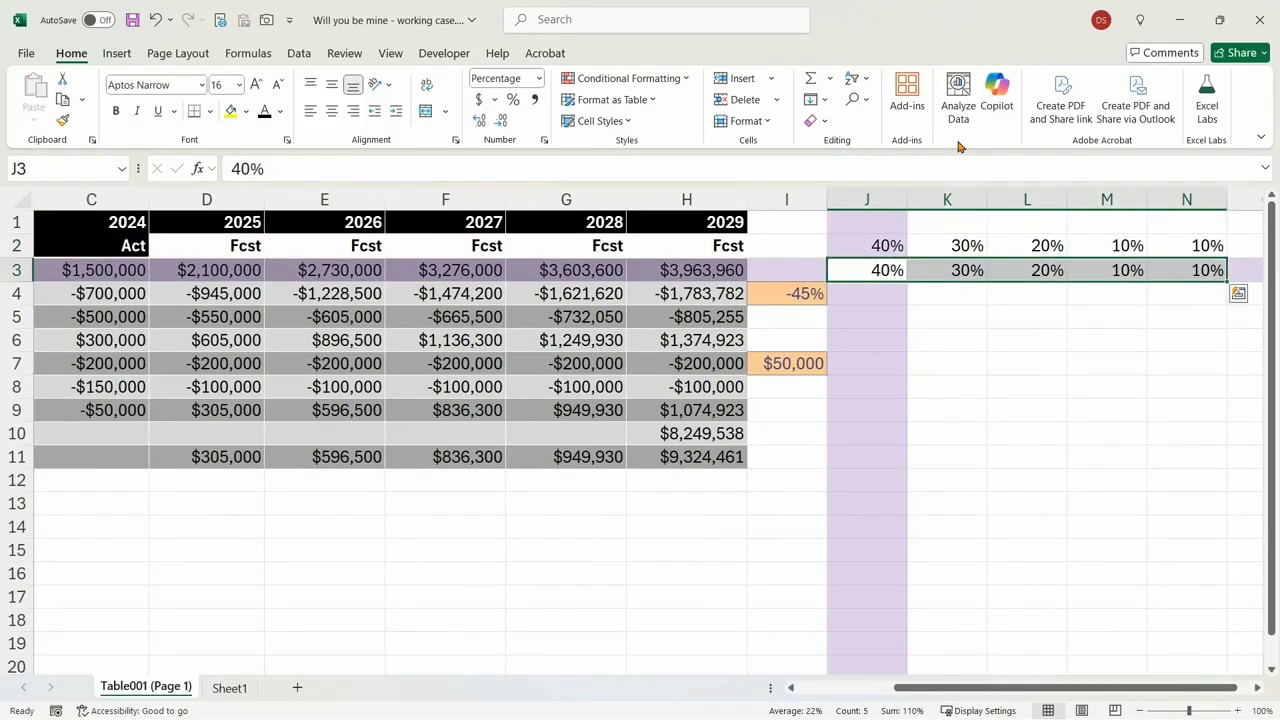
Replace the hardcoded 2025 revenue in D3 with the growth formula =C3*(1+J3)
key("Left")
key("Right")
key("Left")
key("Left")
key("Left")
key("Left")
key("Left")
key("Left")
key("Left")
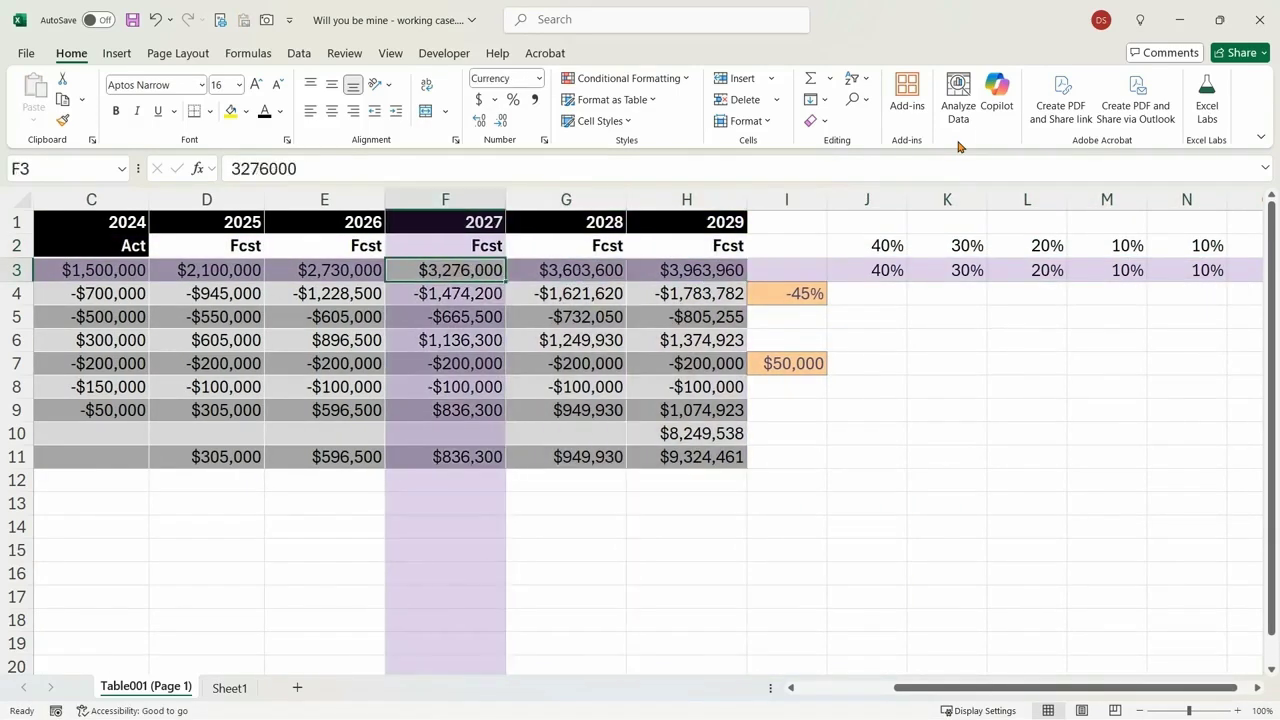
key("Left")
key("Right")
key("Right")
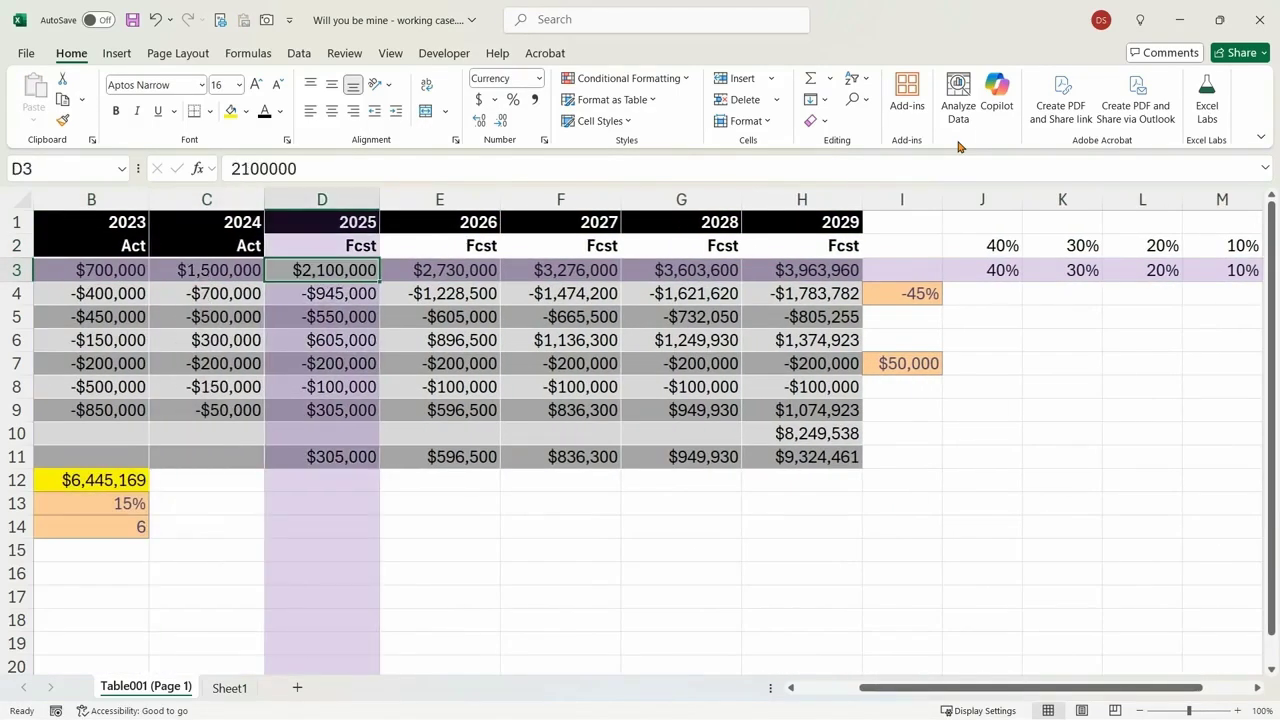
type("=")
key("Left")
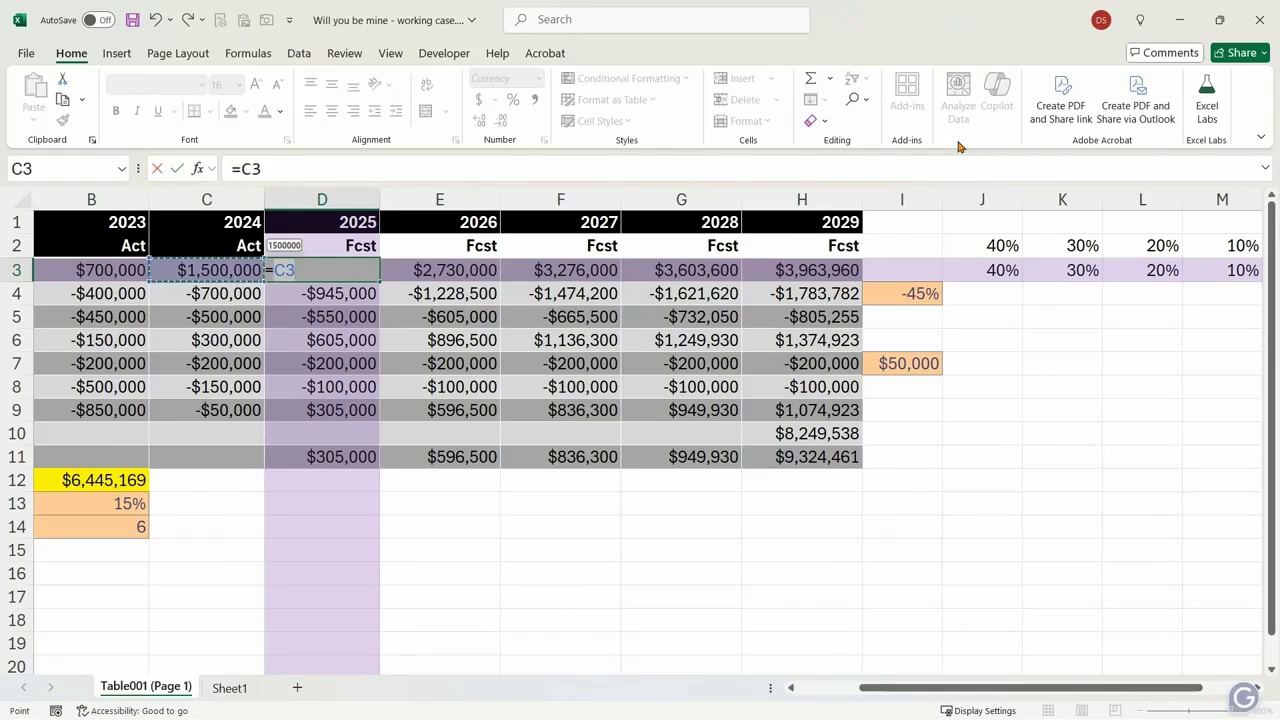
type("*")
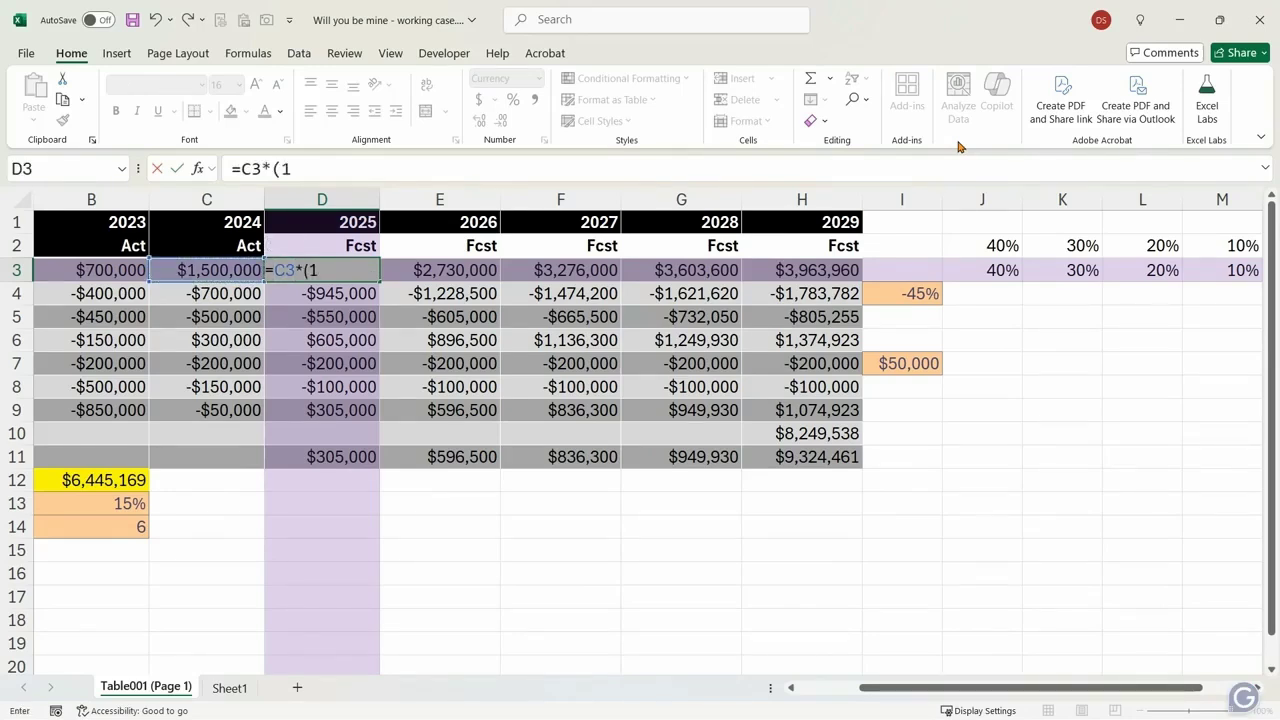
type("(1+")
key("Right")
key("Right")
key("Right")
key("Right")
key("Right")
key("Right")
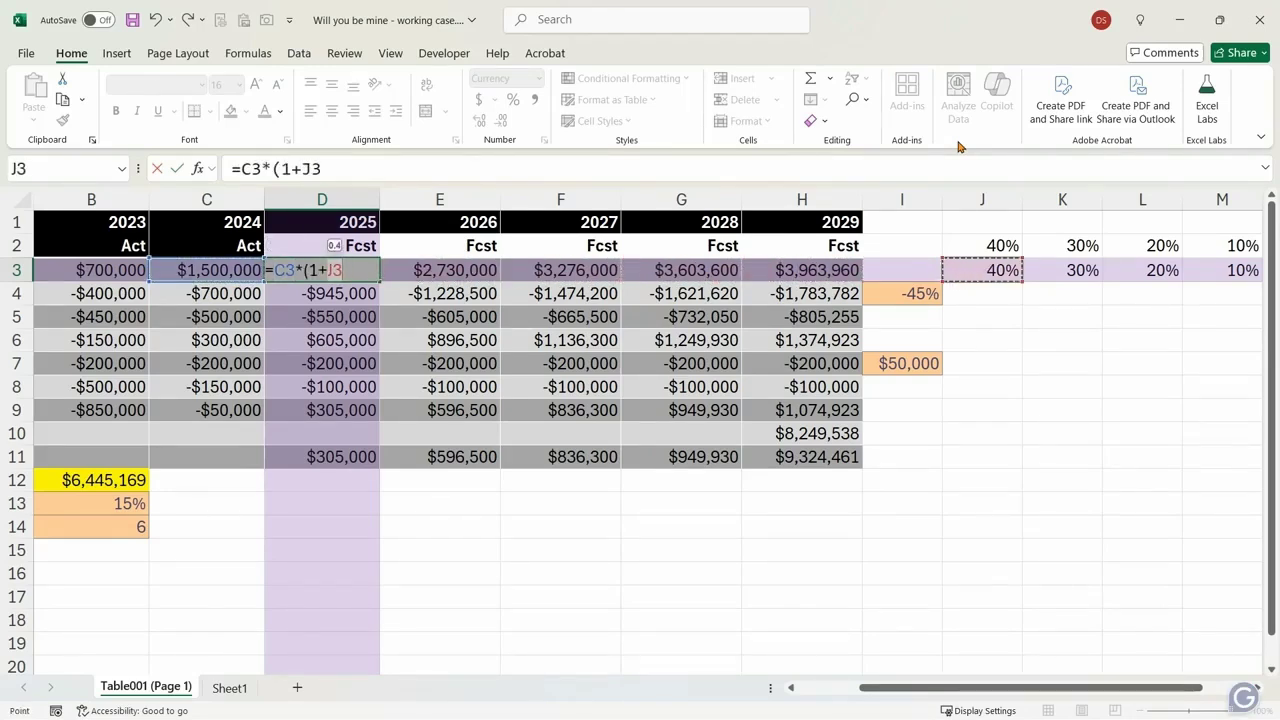
key("Return")
key("Return")
Copy the 2025 revenue formula across the remaining forecast years through H3
key("ctrl+c")
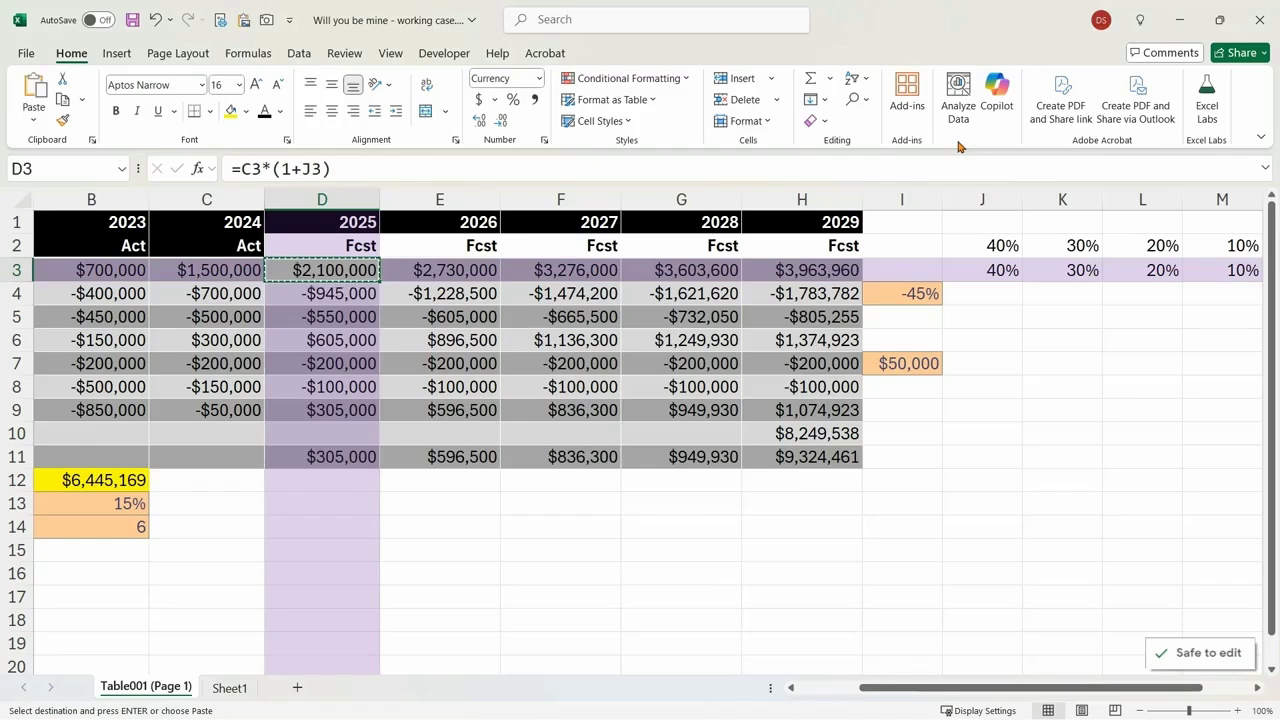
key("ctrl+shift+Right")
key("Return")
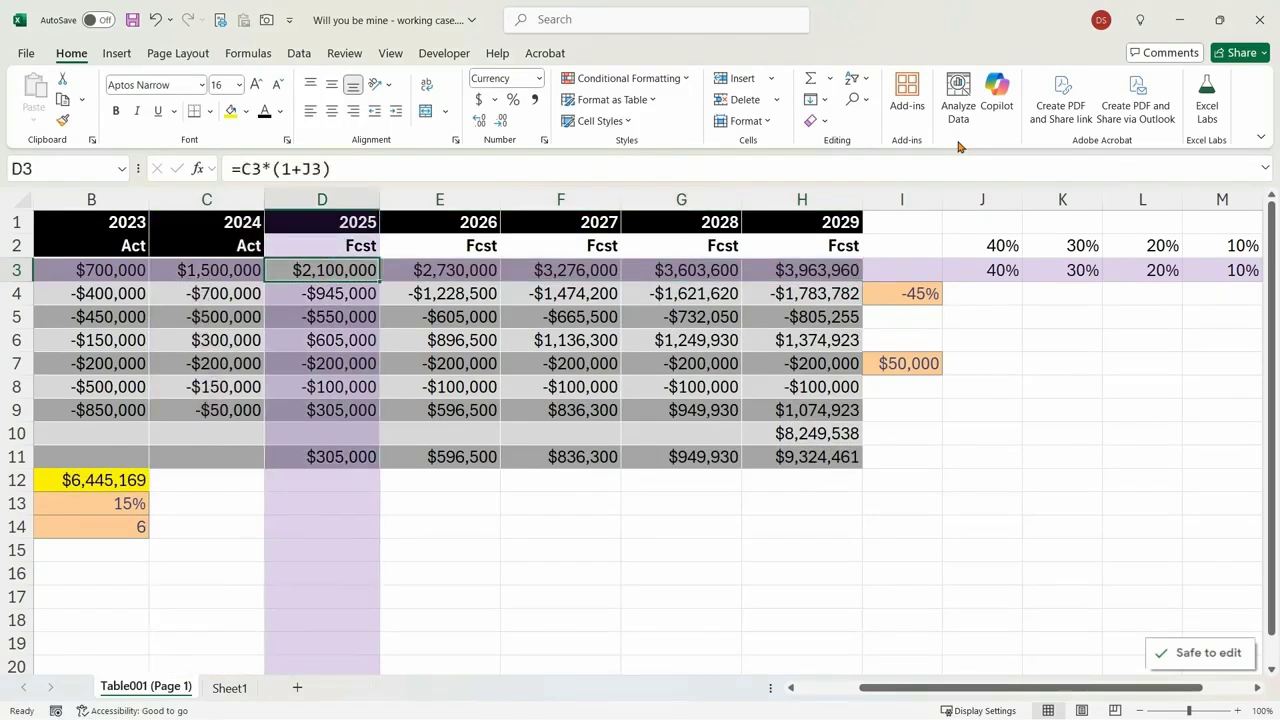
key("Return")
key("Return")
key("Return")
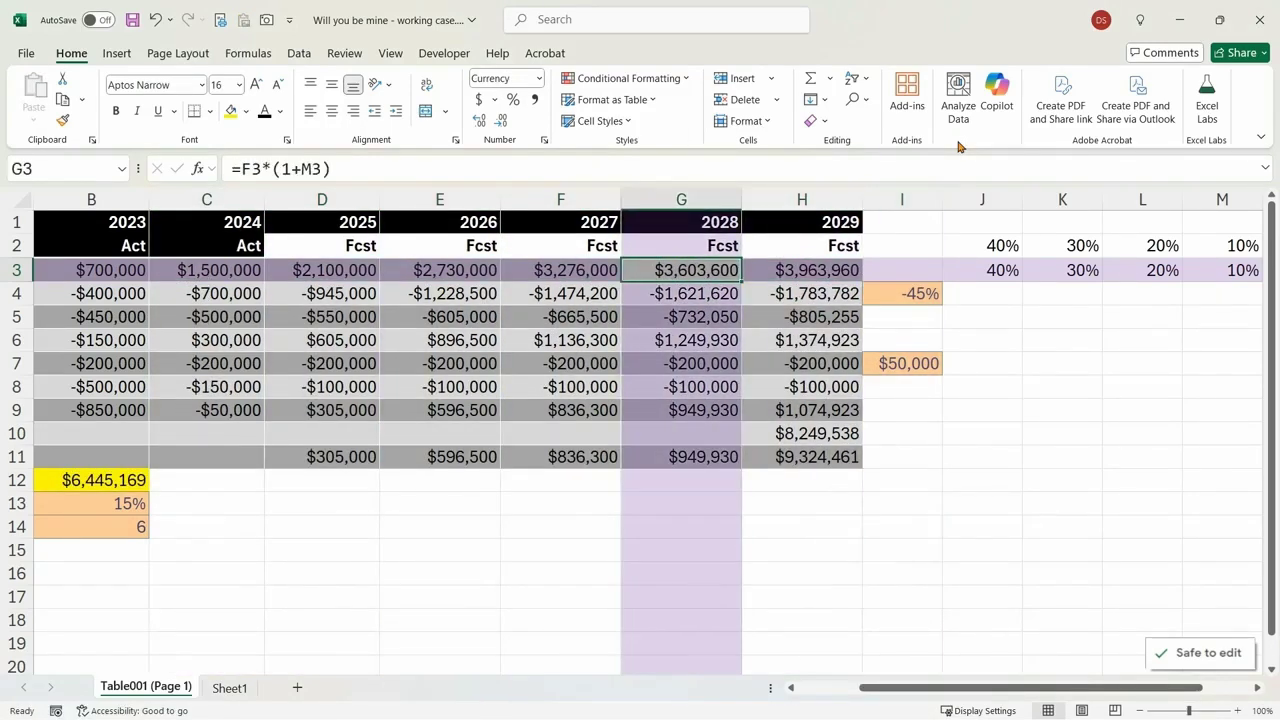
key("ctrl+z")
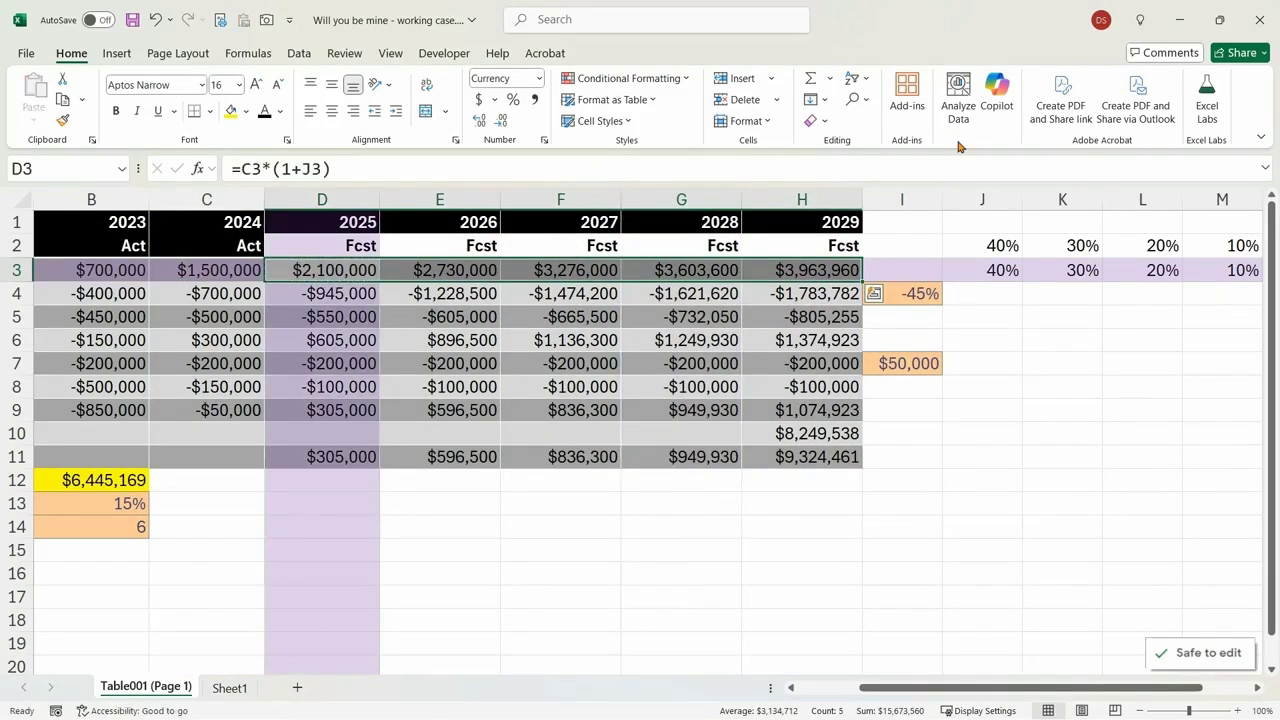
Check the growth rates in J3:N3 that feed the revenue forecast
key("Right")
key("Right")
key("Right")
key("Right")
key("Right")
key("Right")
key("Right")
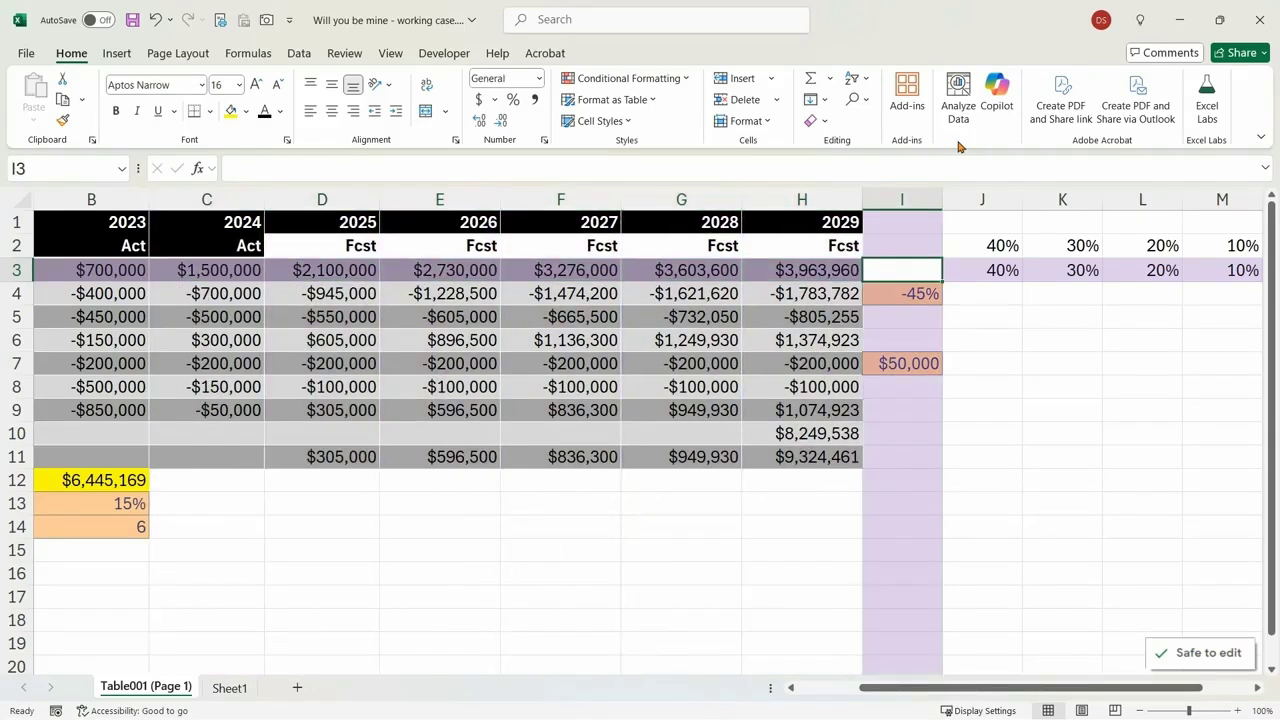
key("Right")
key("Right")
key("Right")
key("Right")
key("Right")
key("Left")
key("Left")
key("Left")
key("Left")
key("Left")
key("Left")
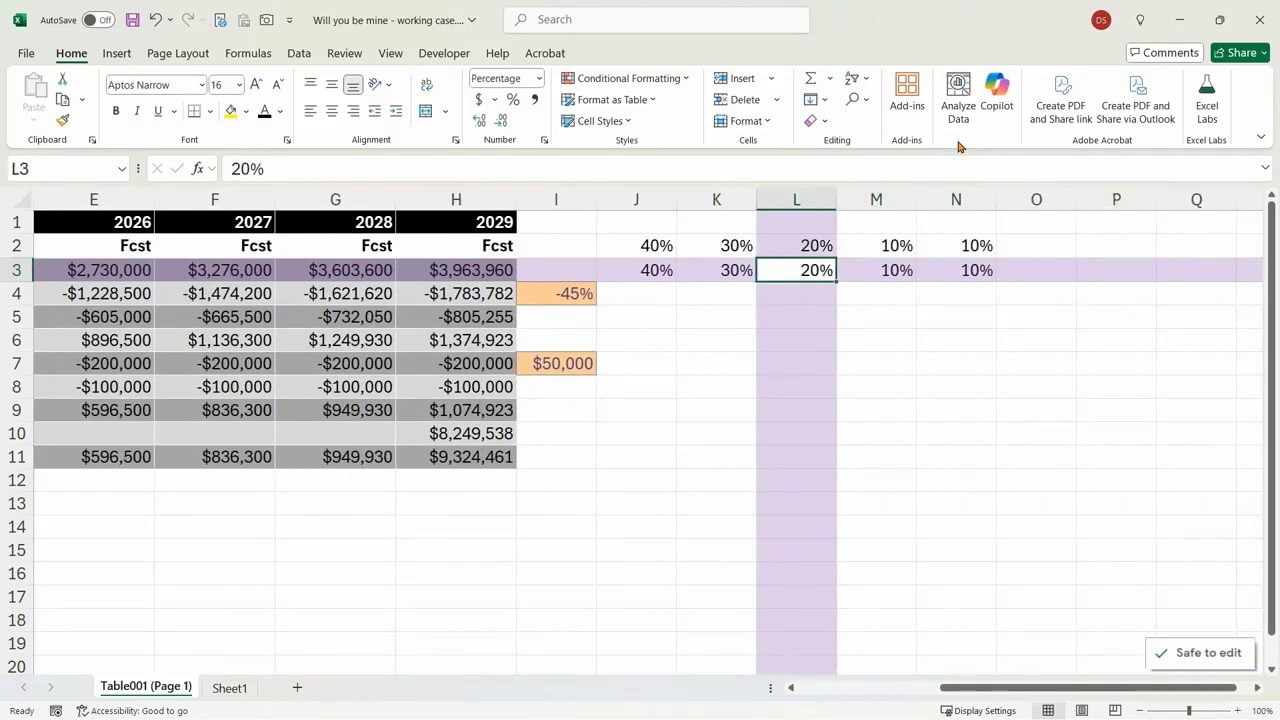
Copy the CoGS input cell I4 into I3 and set I3 to 5% as the growth uplift
key("Left")
key("Down")
key("ctrl+c")
key("Up")
key("ctrl+v")
key("Escape")
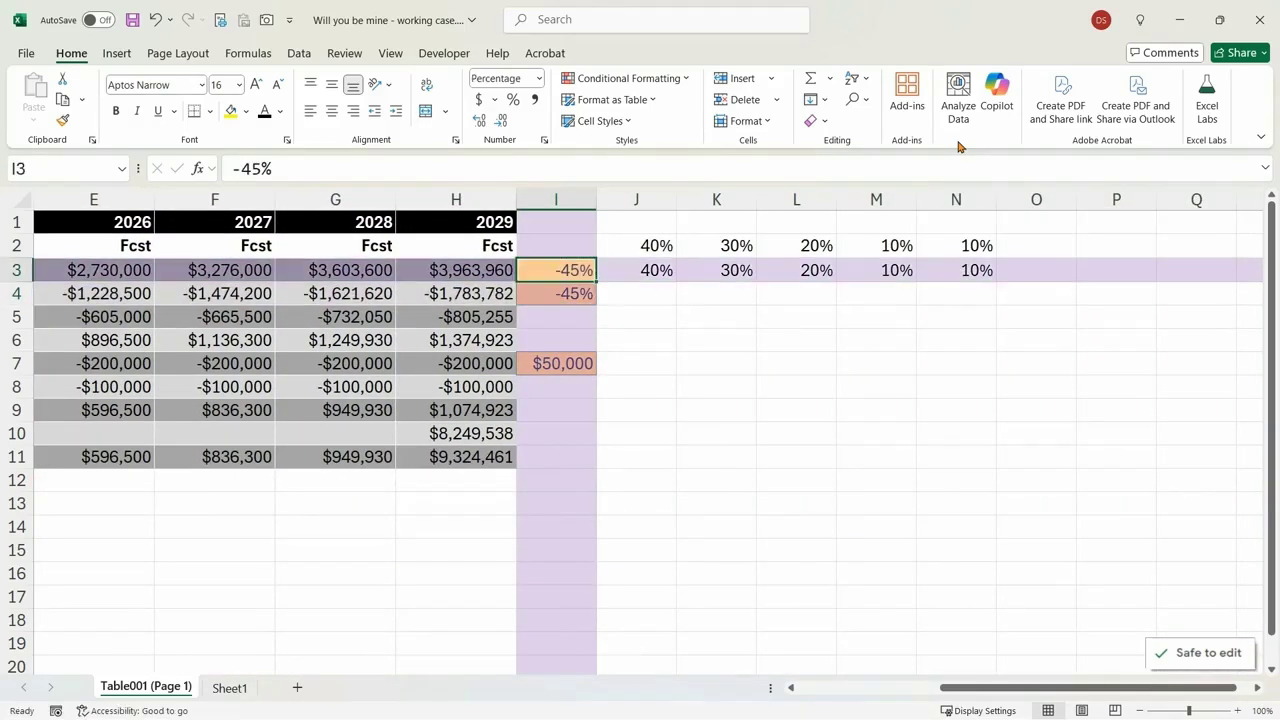
type("5")
key("Return")
key("Up")
Enter =J2+$I$3 in J3 so the first growth rate adds the uplift to the base rate
key("Right")
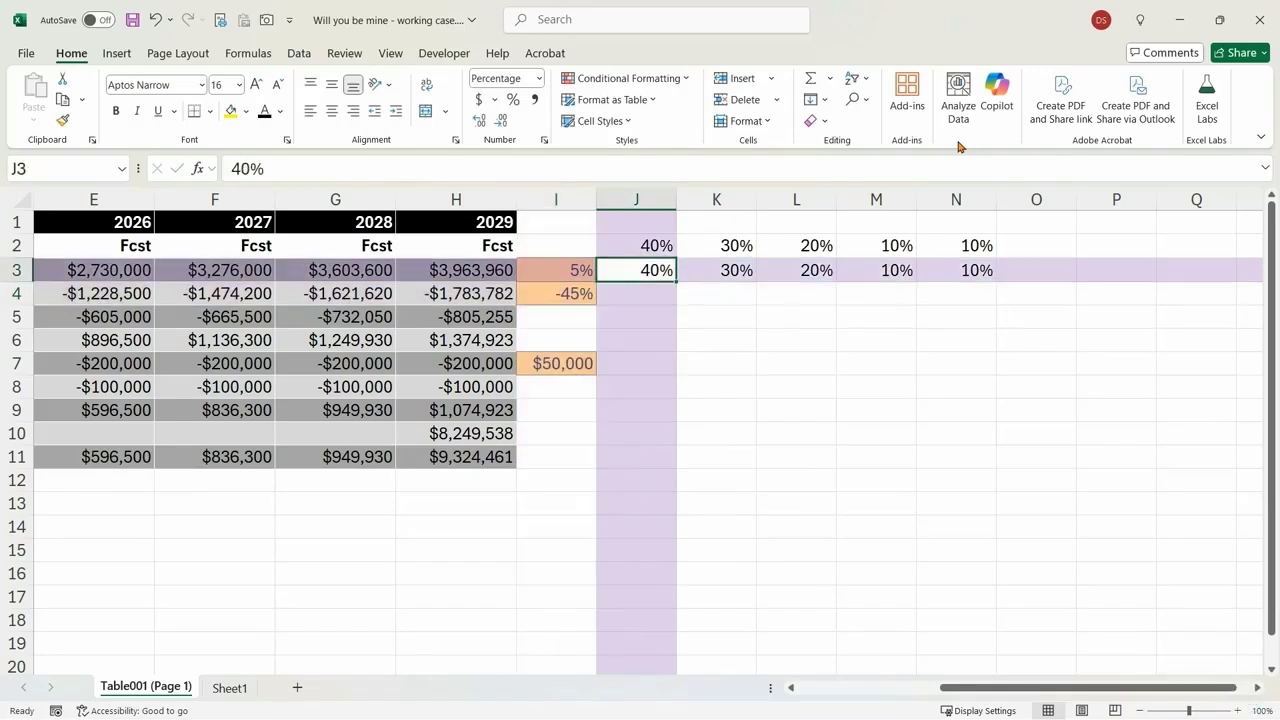
type("=")
key("Up")
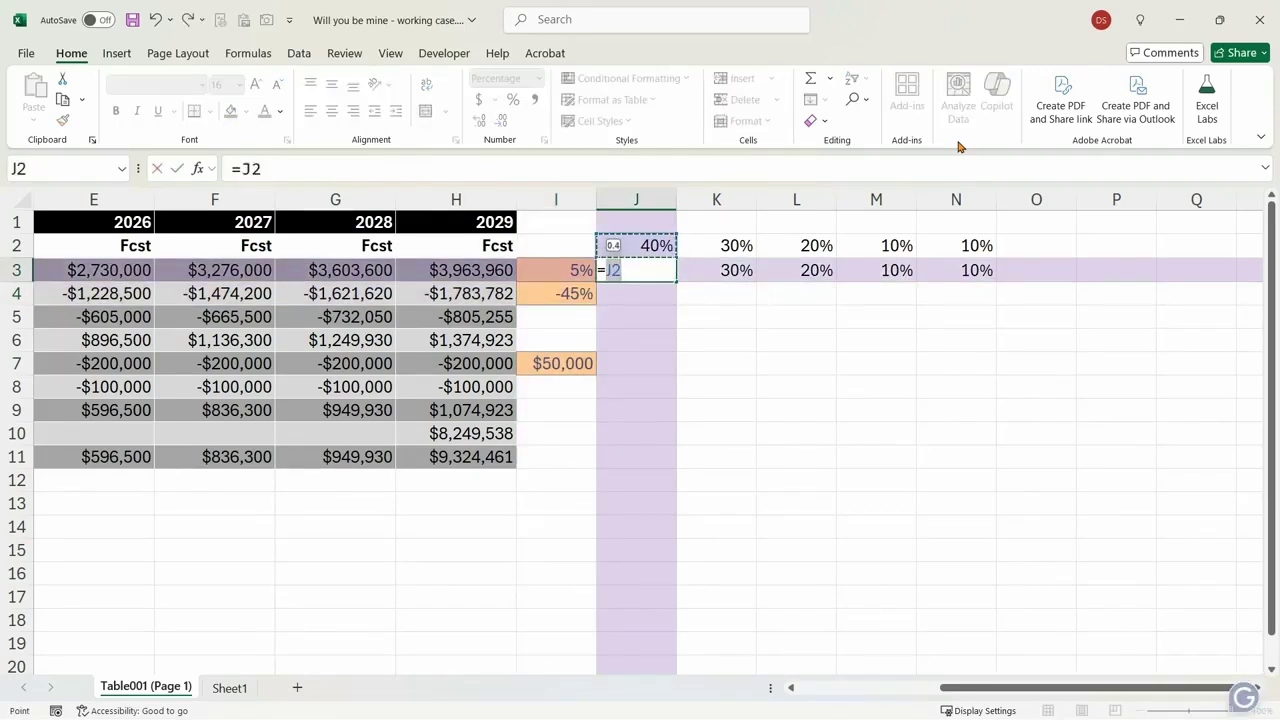
type("+")
key("Left")
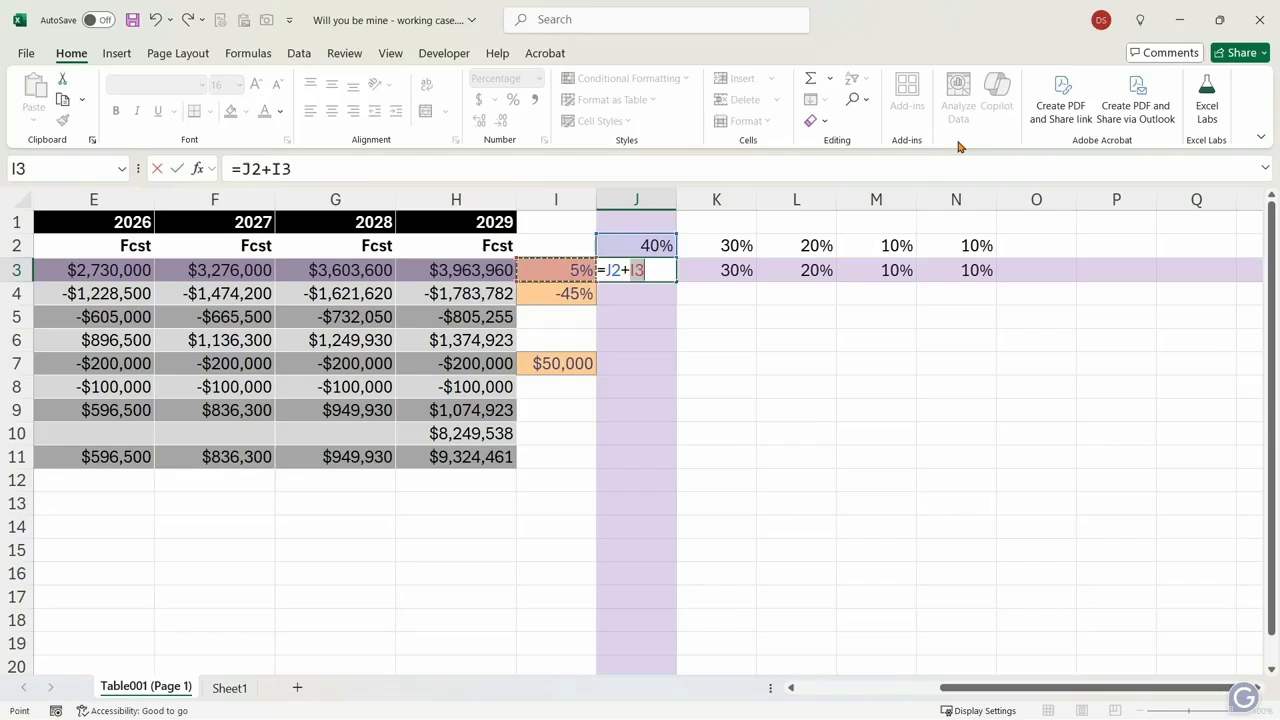
key("F4")
key("Return")
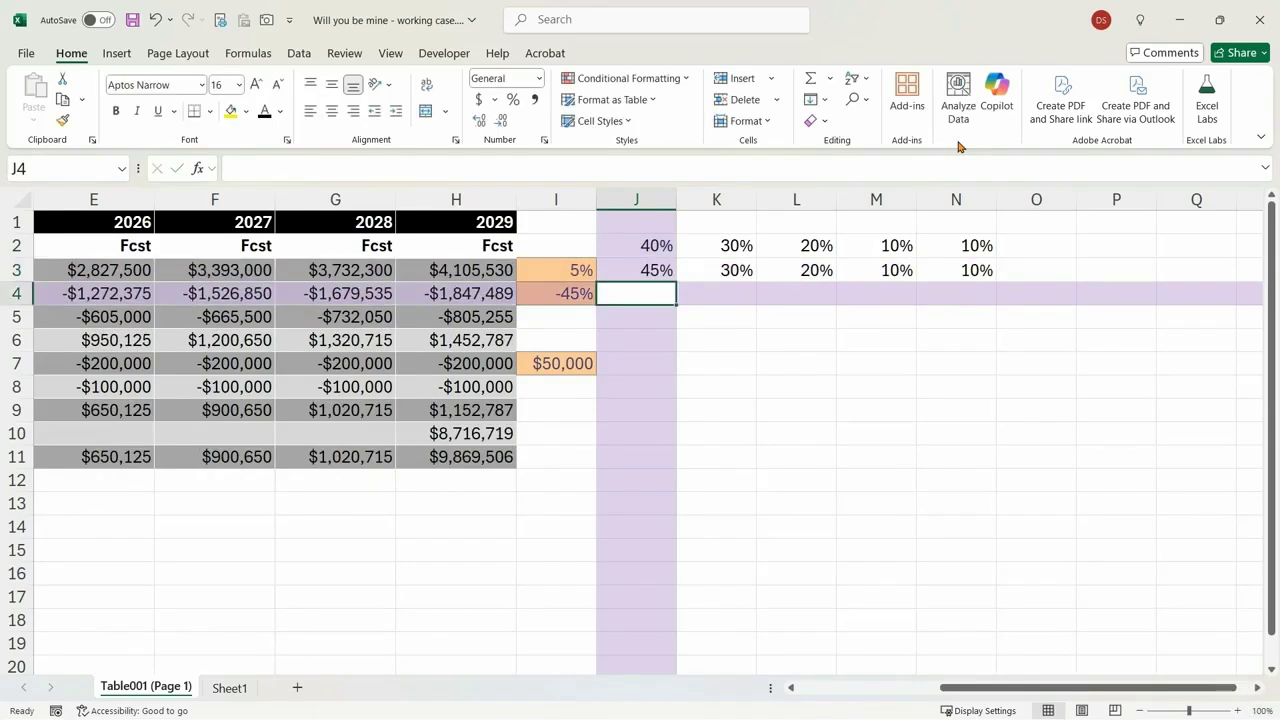
Fill the uplifted growth rate formula from J3 across K3:N3
key("Up")
key("Right")
key("ctrl+r")
key("Right")
key("ctrl+r")
key("Right")
key("ctrl+r")
key("Right")
key("ctrl+r")
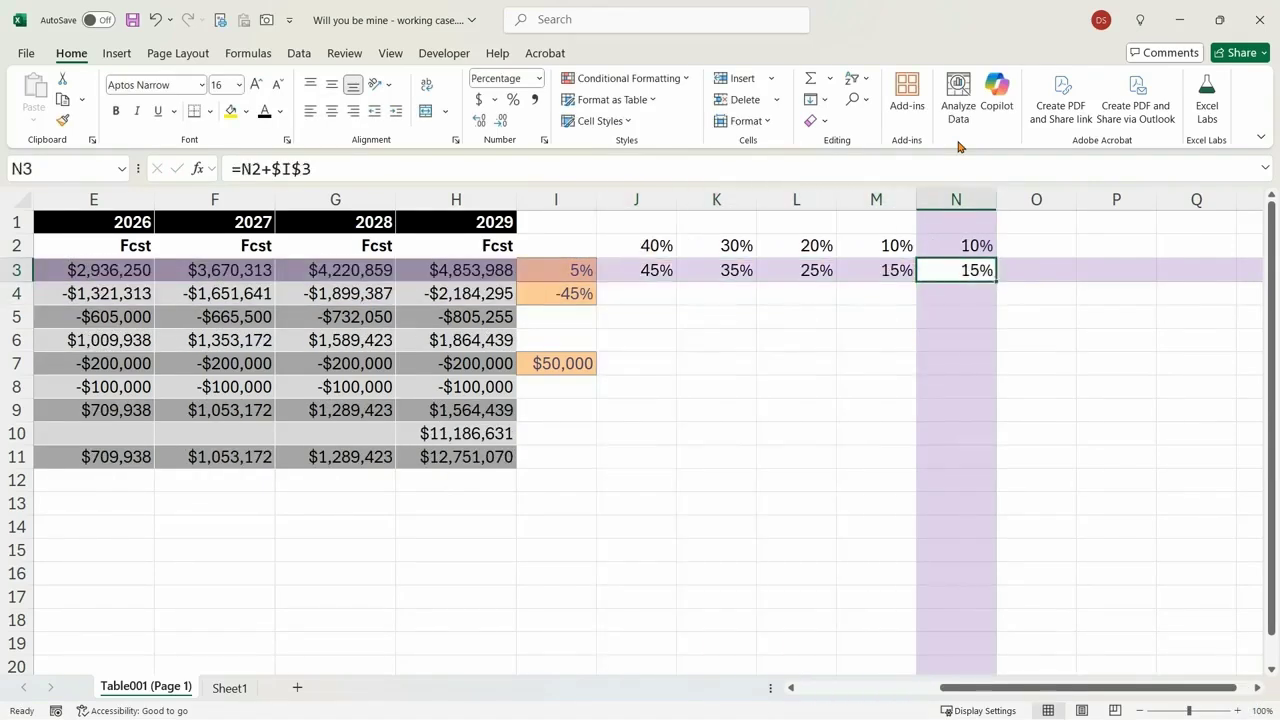
Examine the forecast revenue formulas in row 3 and how they reference the uplifted growth rates
key("Left")
key("Left")
key("Left")
key("Left")
key("Left")
key("Left")
key("Left")
key("Left")
key("Left")
key("Left")
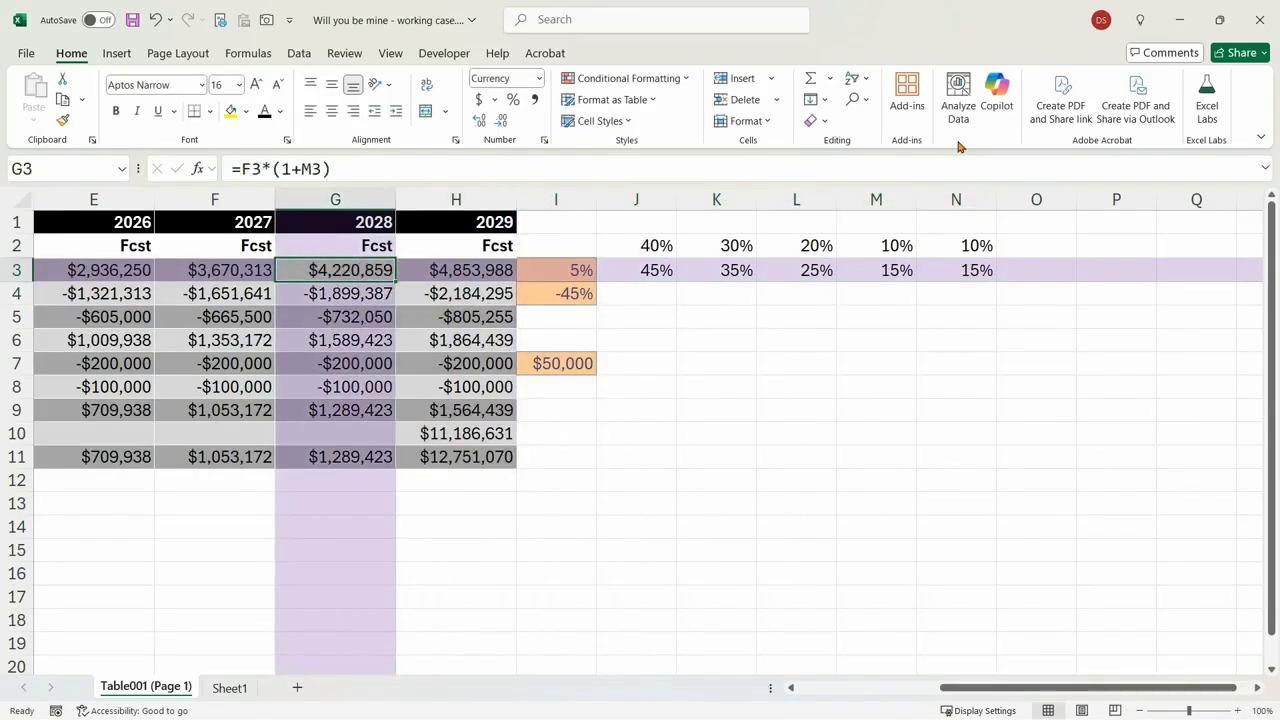
key("Left")
key("Left")
key("Right")
key("Right")
key("Right")
key("Right")
key("Right")
key("Right")
key("Right")
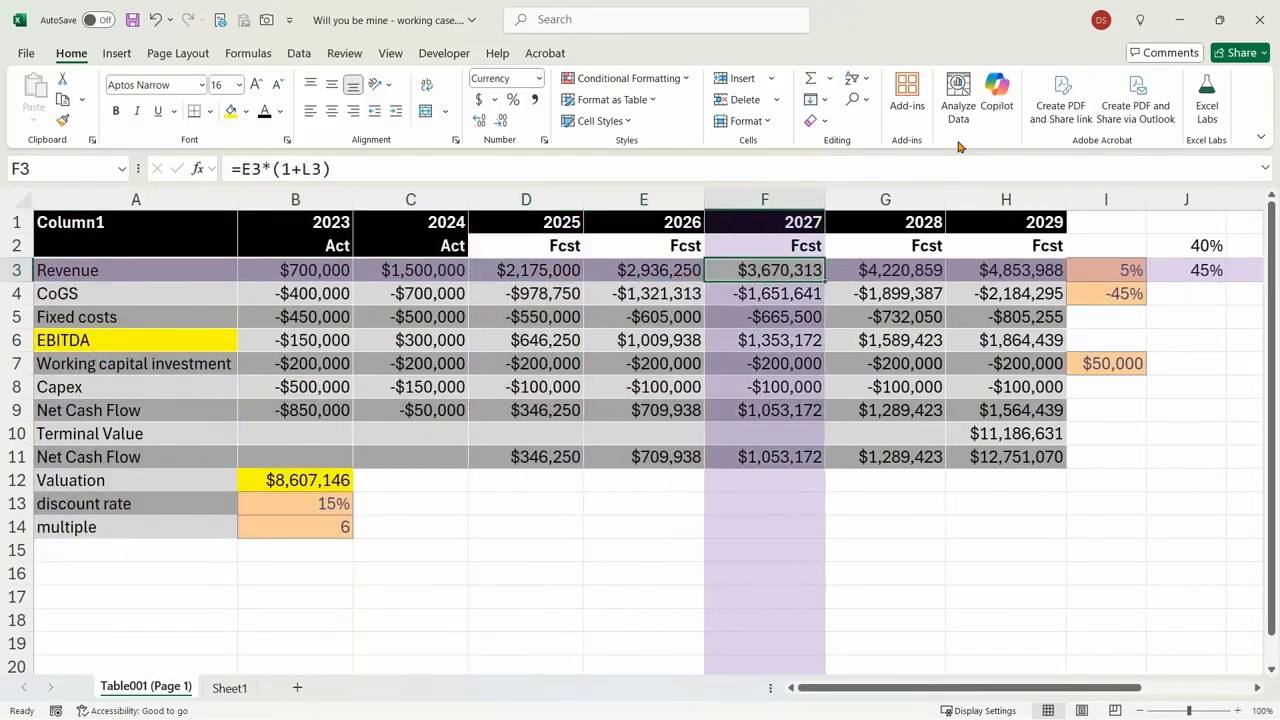
Test the growth uplift in I3 at 0% and restore it to 5%
type("0")
key("Return")
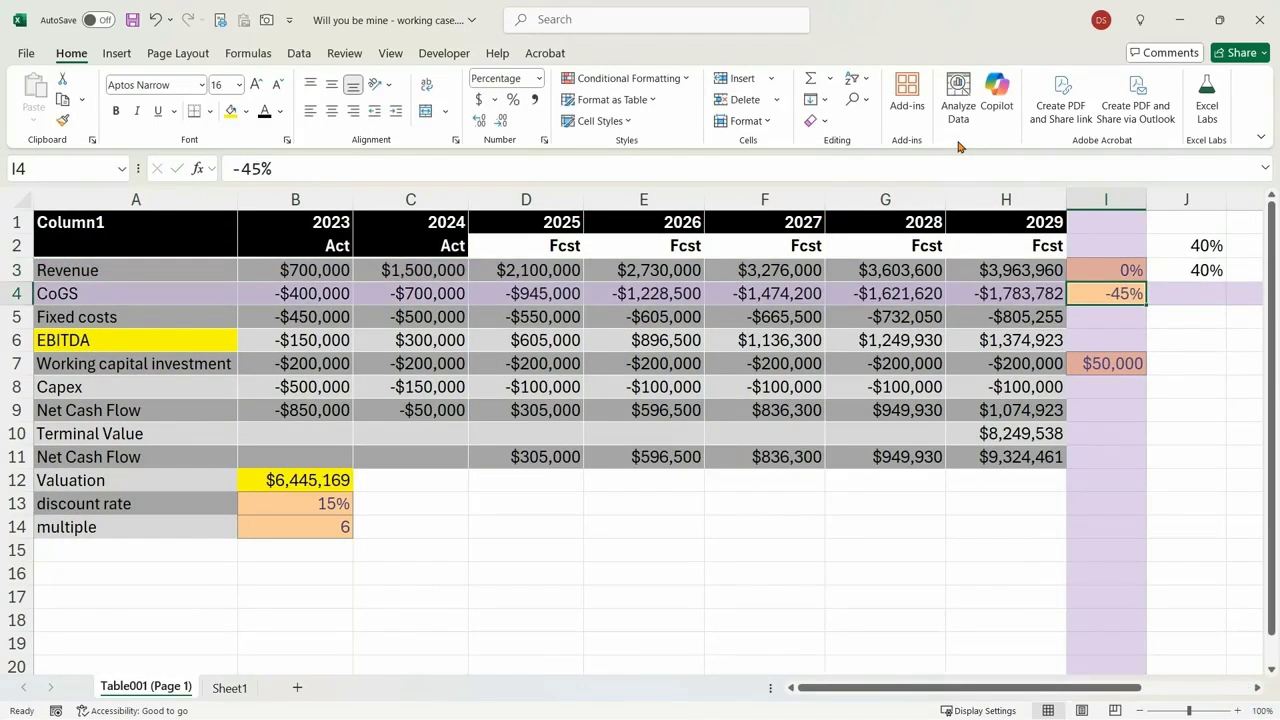
key("Up")
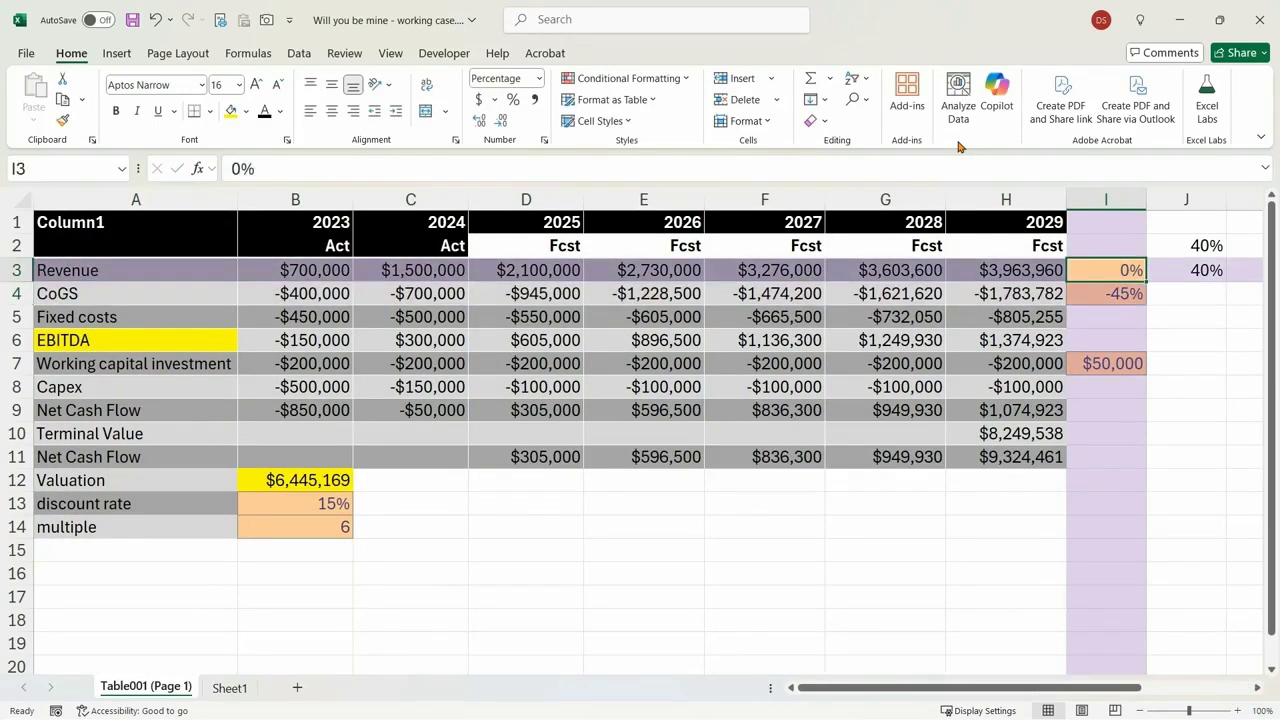
type("5")
key("Return")
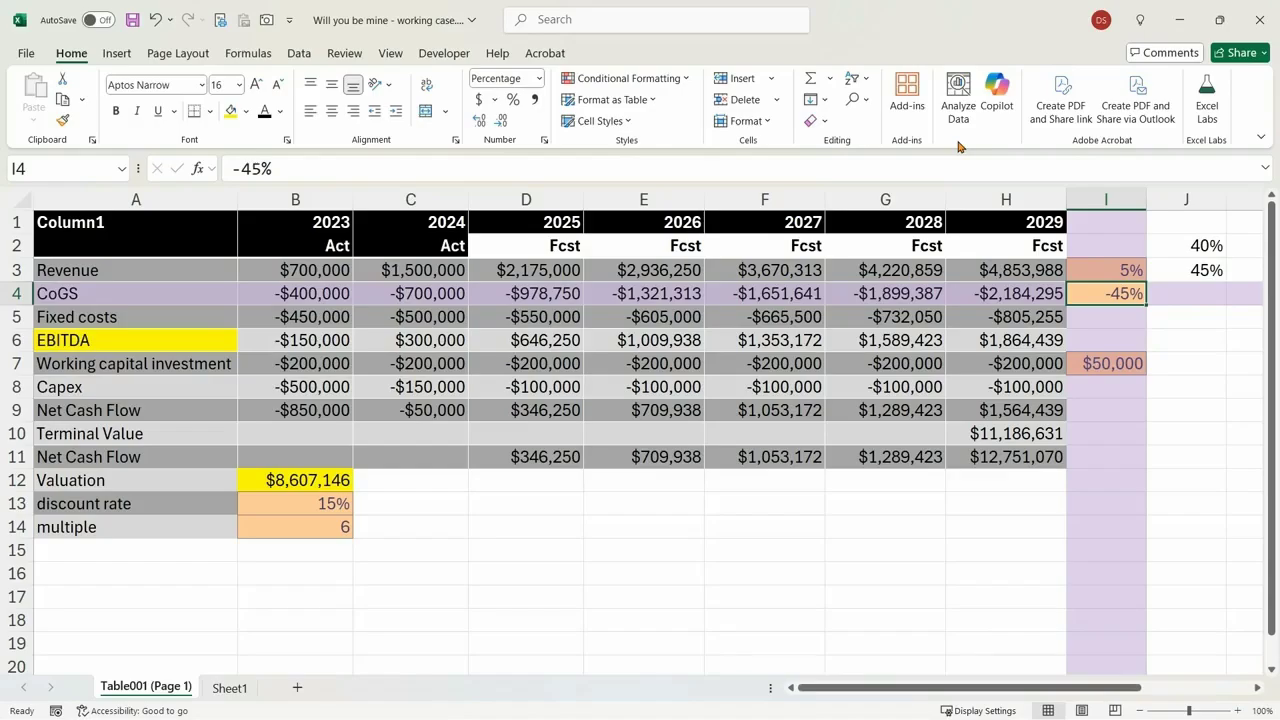
Switch to the case PDF to read question 5, and return to Excel to compare the valuation in B12
key("alt+Tab")
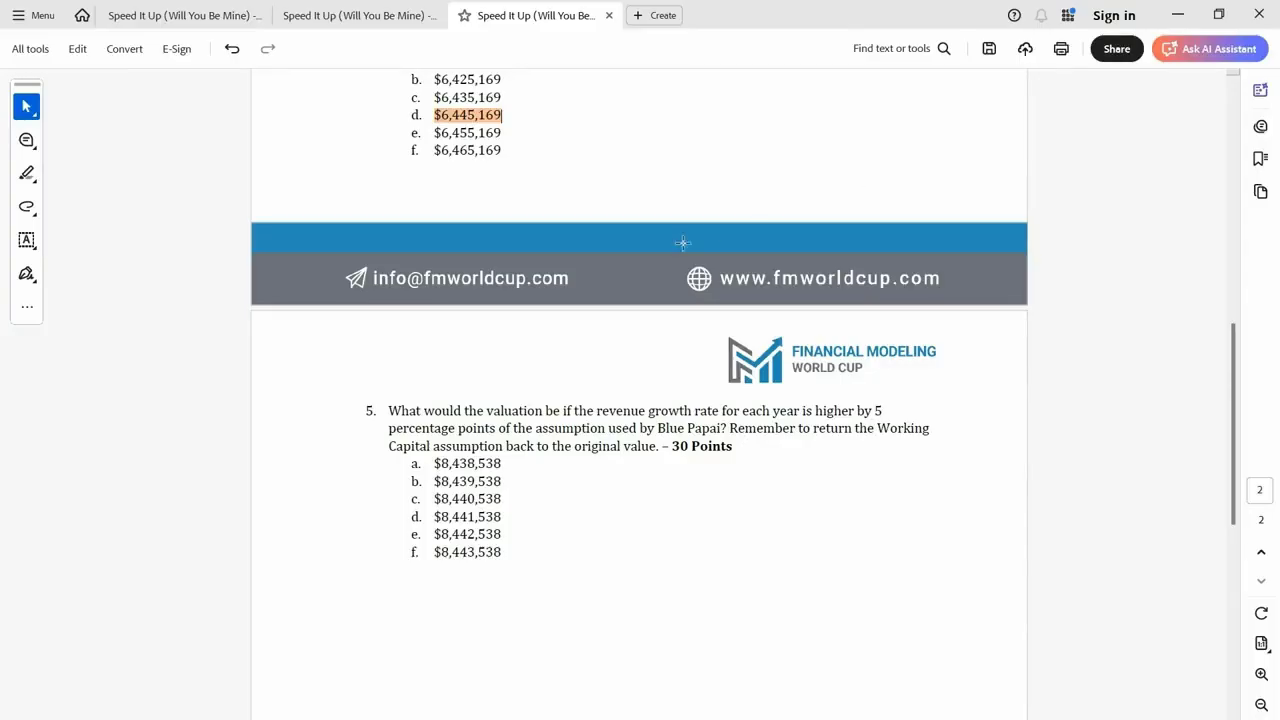
key("alt+Tab")
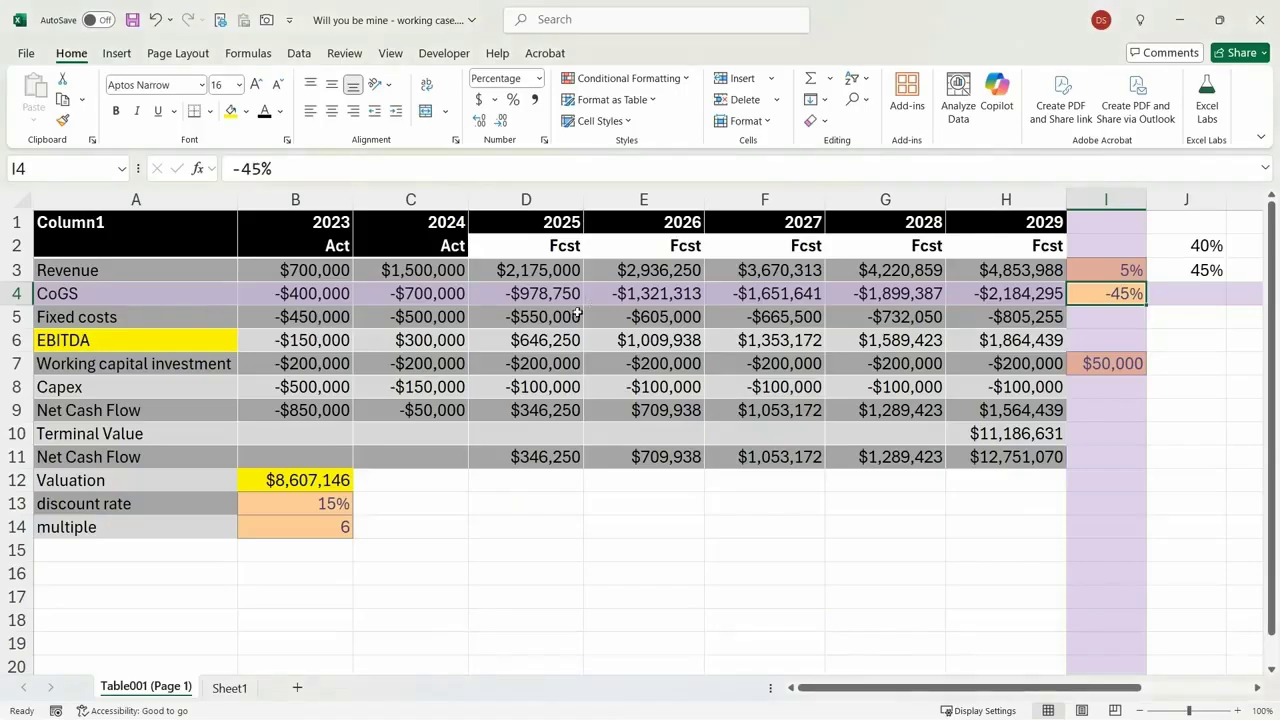
left_click(348, 477)
key("Right")
key("Right")
key("Right")
key("Right")
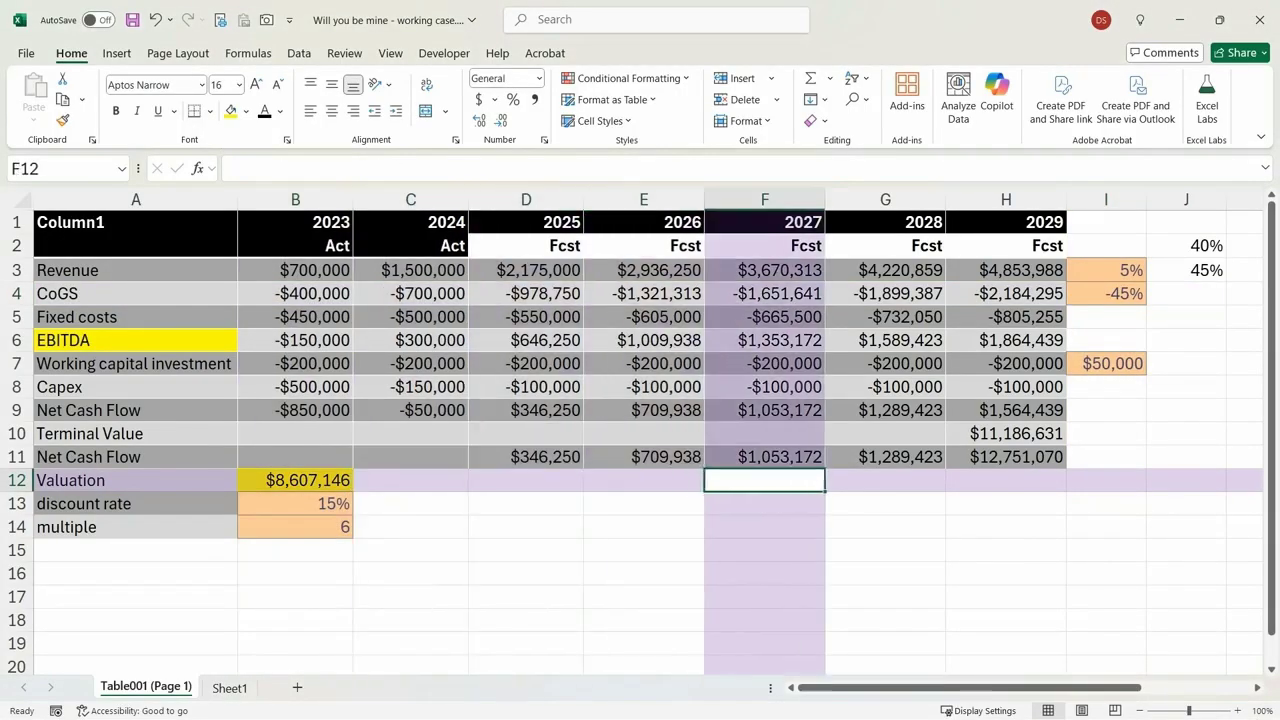
Trace the revenue formulas in row 3 and the growth formula in J3 for errors
key("Up")
key("Up")
key("Up")
key("Up")
key("Up")
key("Up")
key("Up")
key("Up")
key("Up")
key("Right")
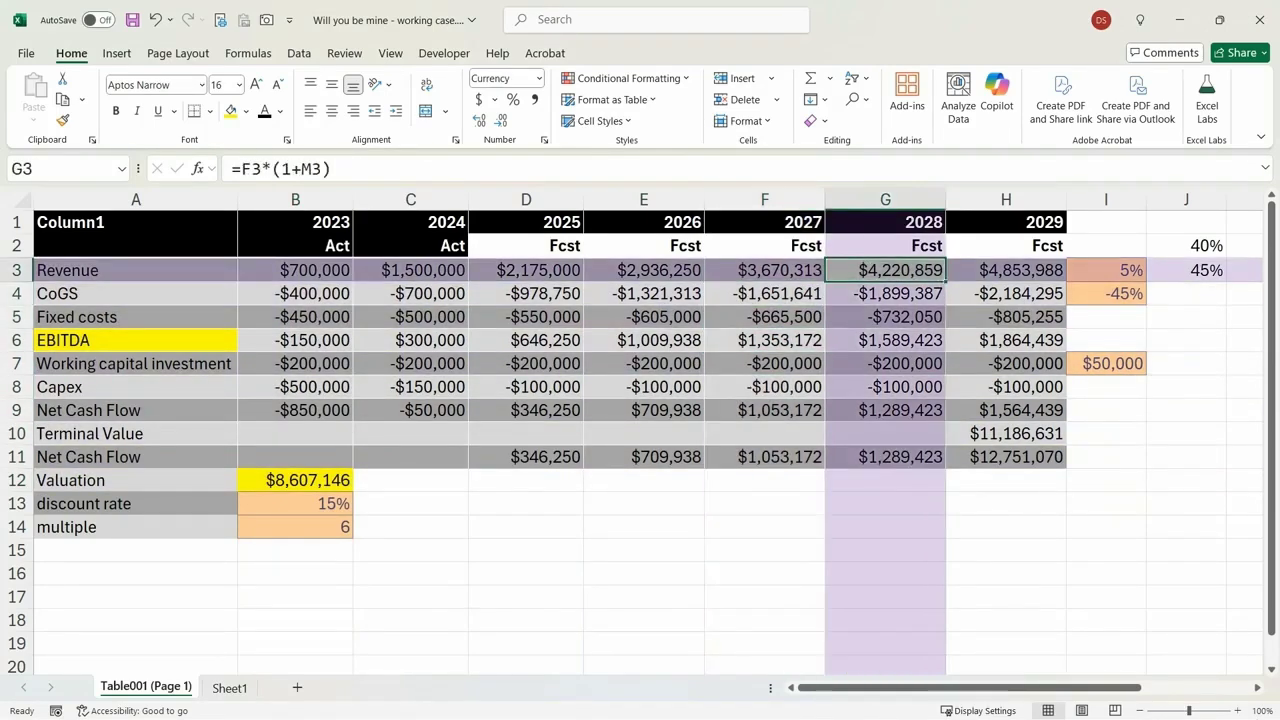
key("Left")
key("Right")
key("Right")
key("Right")
key("Right")
key("Right")
key("Left")
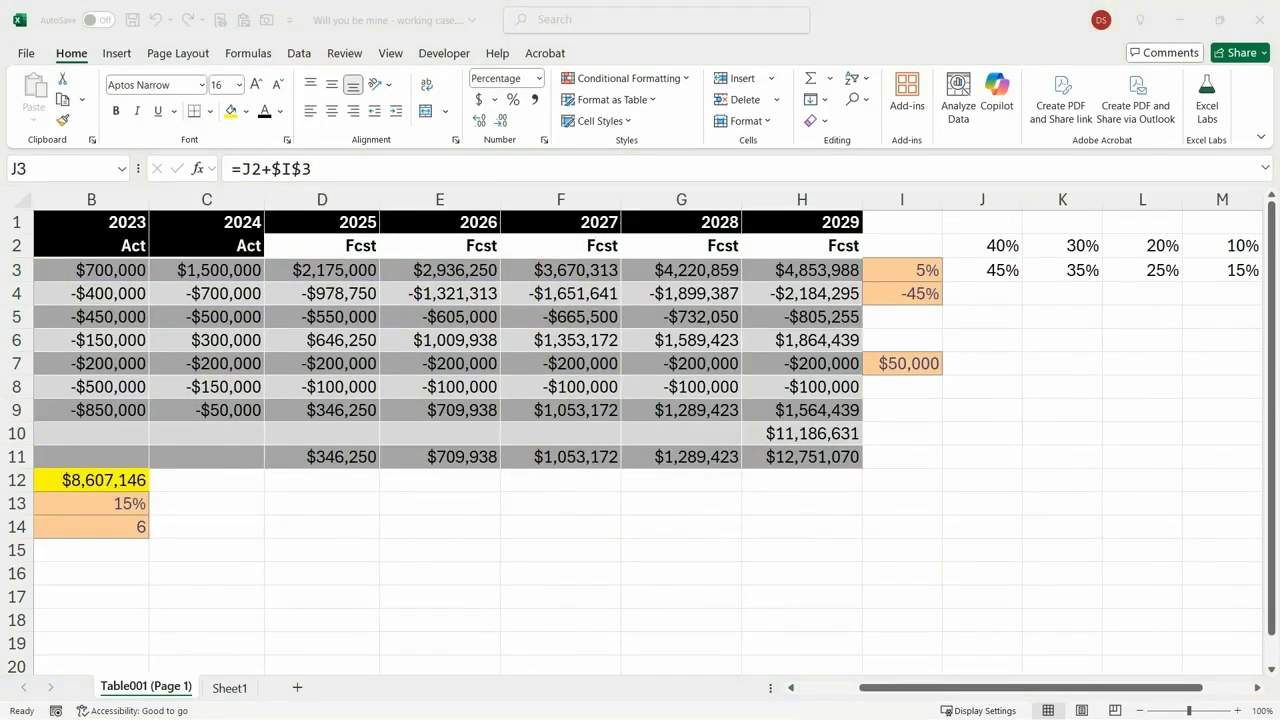
Return the working capital assumption to its original level by setting the adjustment in I7 to 0
key("alt+Tab")
key("Left")
key("Down")
key("Down")
key("Down")
key("Down")
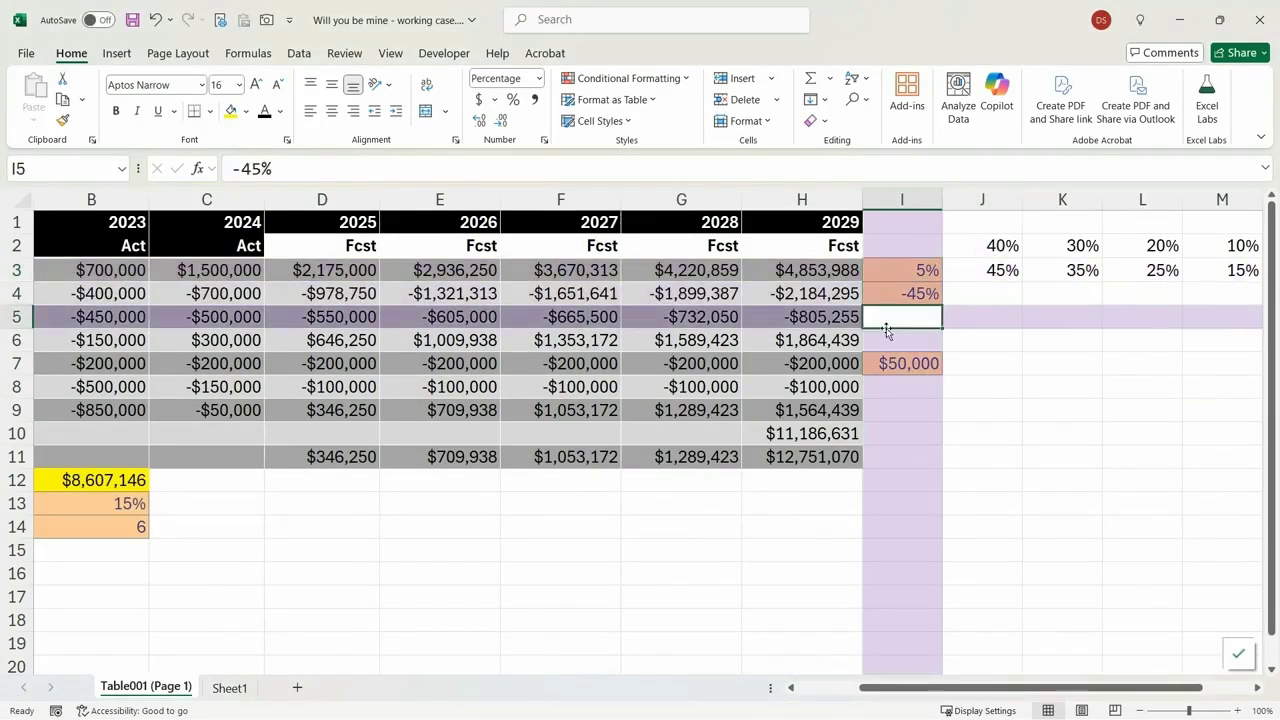
type("0")
key("Return")
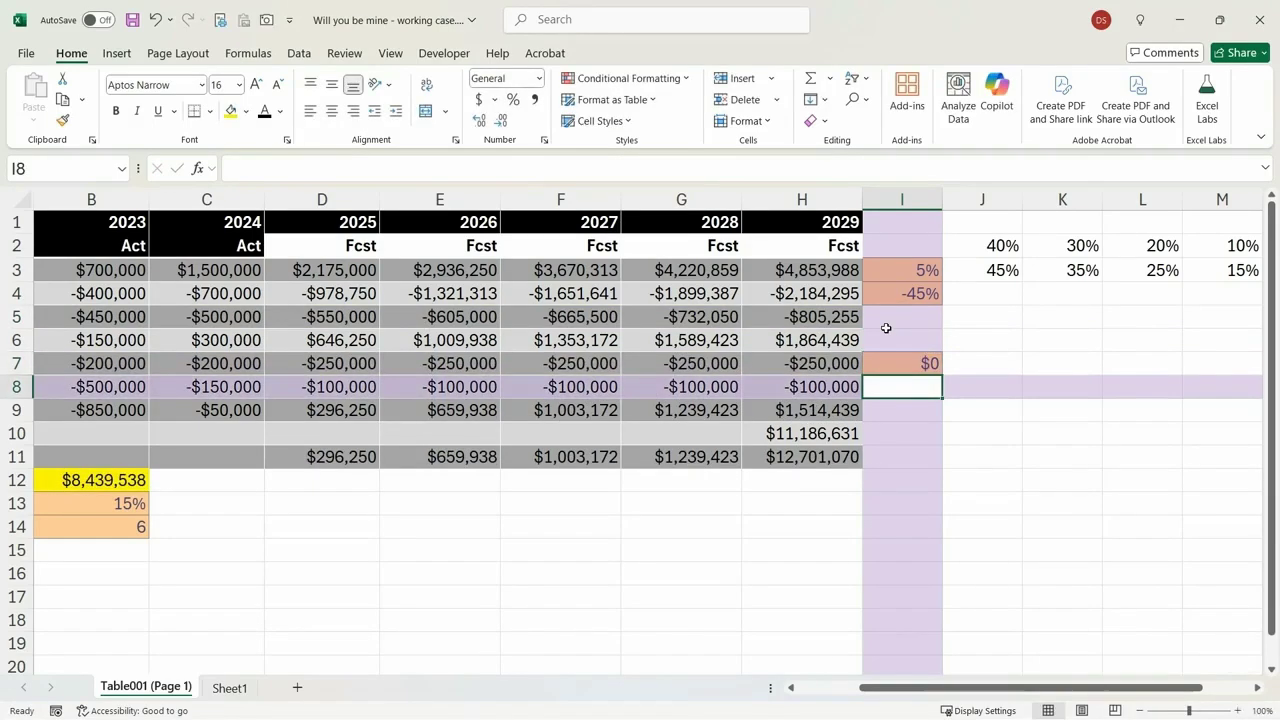
key("Up")
key("Up")
key("Up")
key("Up")
key("Up")
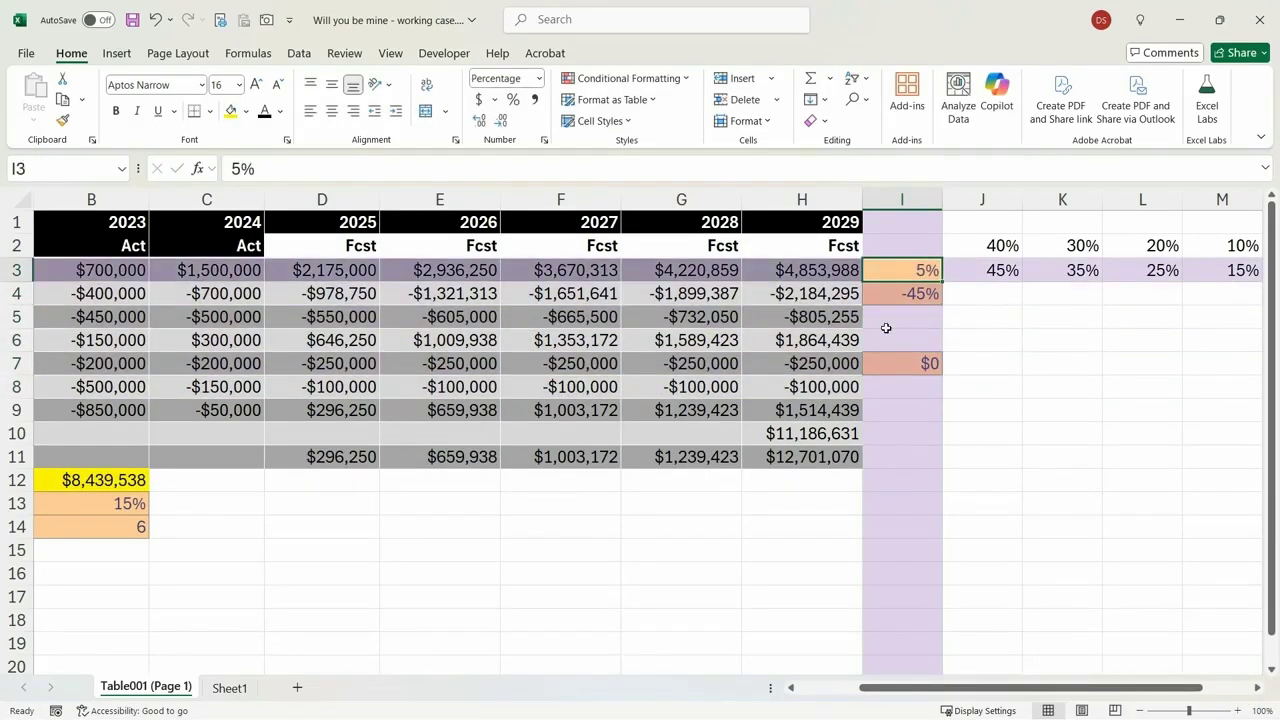
Recheck the growth uplift in I3 by setting it to 0% and then back to 5%
type("0")
key("Return")
key("Up")
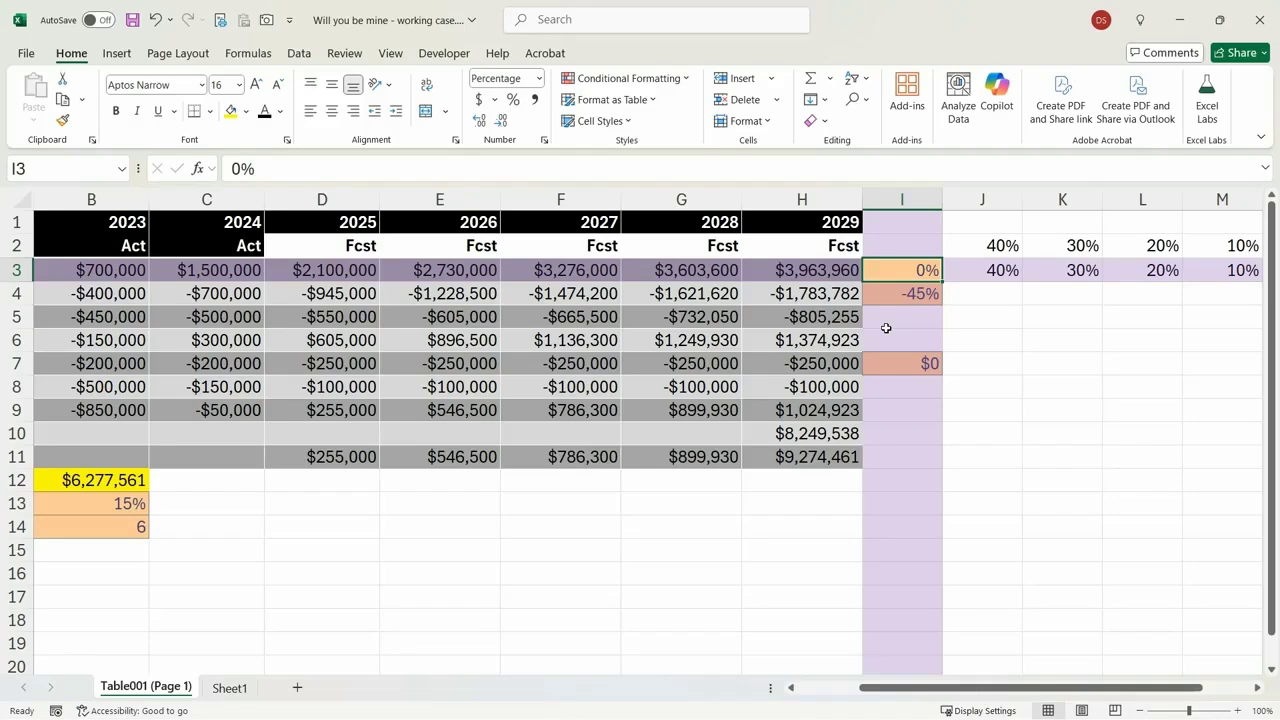
type("5")
key("Return")
key("Up")
Go from the revenue assumptions to the Valuation cell B12 and read the valuation with the 5% growth uplift applied
key("Left")
key("Left")
key("Left")
key("Left")
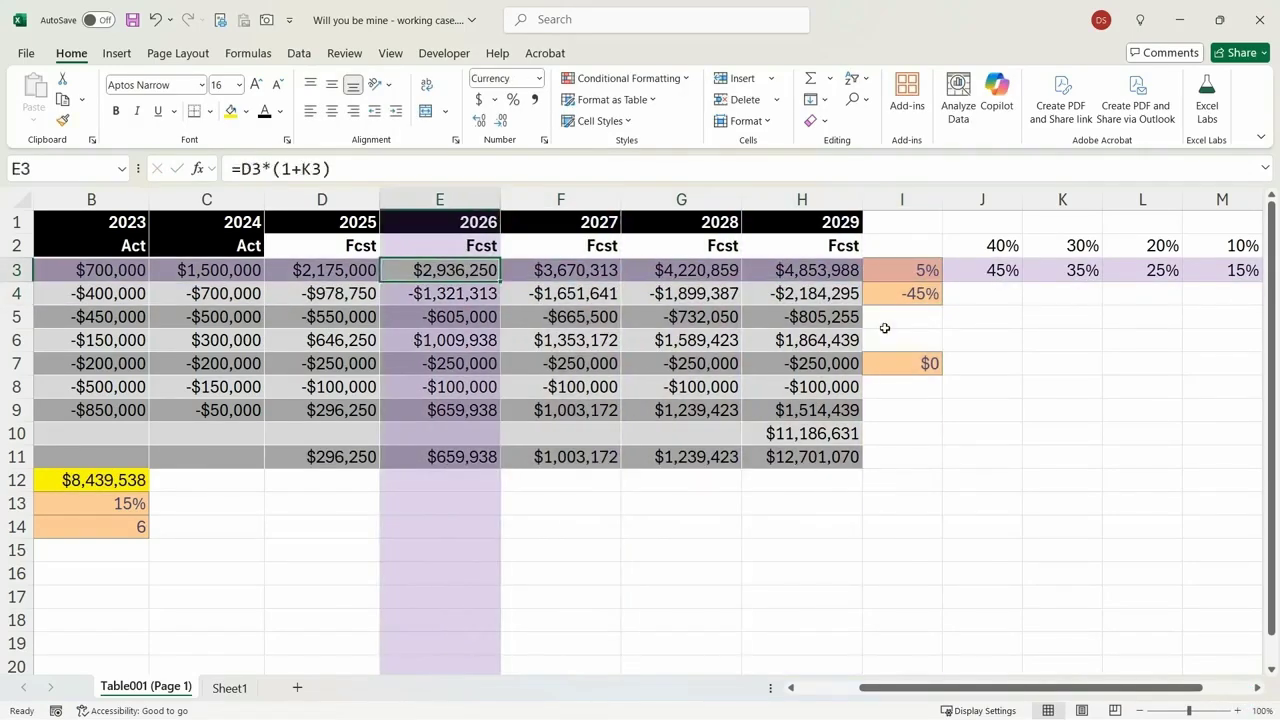
key("Left")
key("Left")
key("Left")
key("Left")
key("Right")
key("Down")
key("Down")
key("Down")
key("Down")
key("Down")
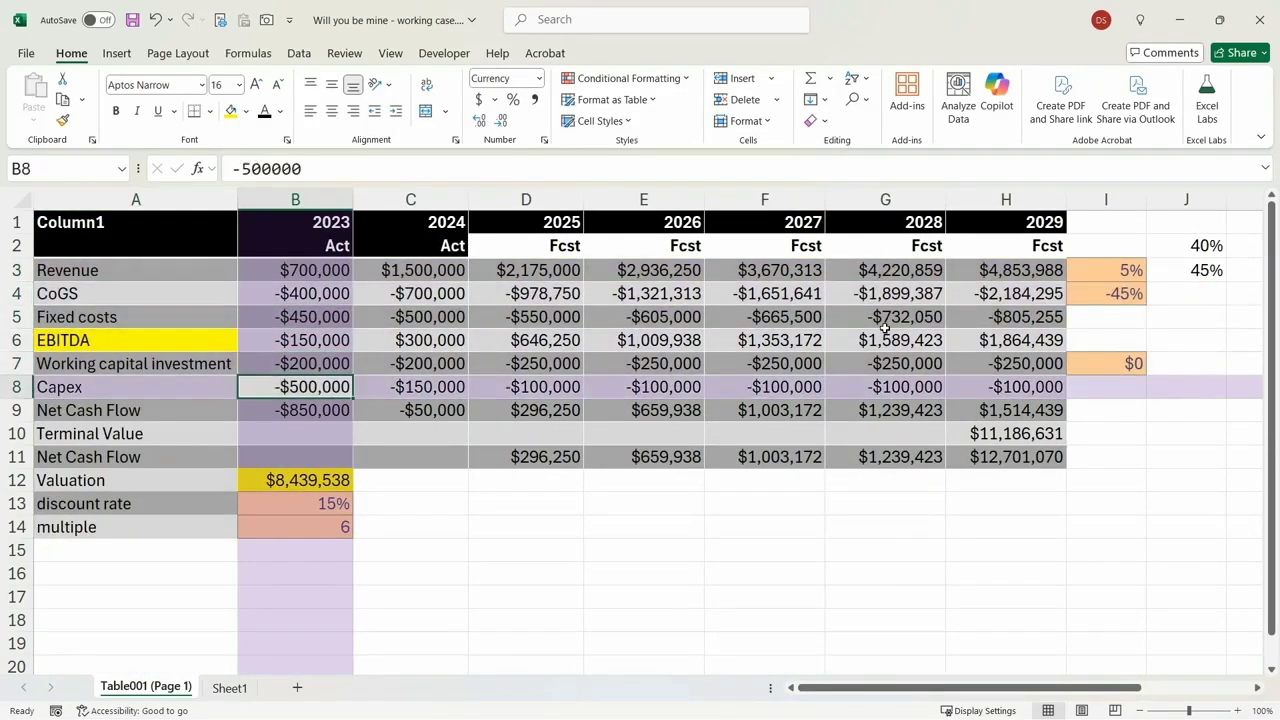
key("Down")
key("Down")
key("Down")
key("Down")
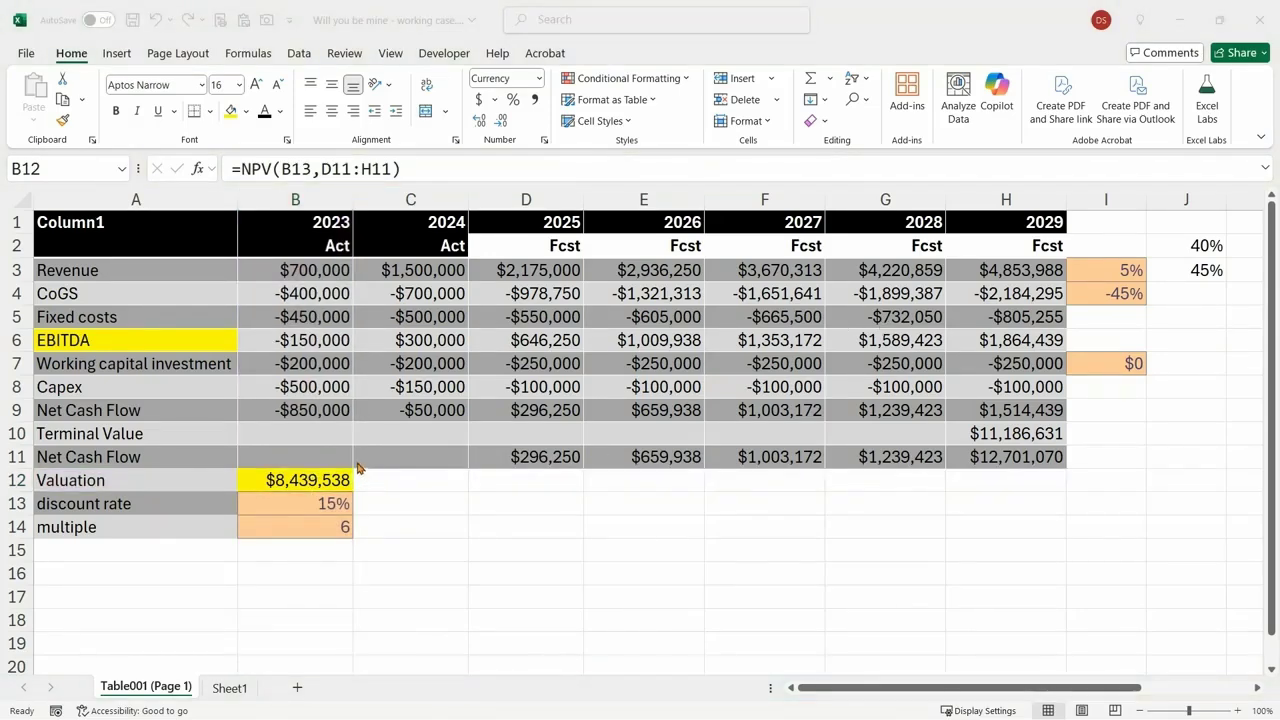
Switch to the case PDF in Acrobat and highlight answer b, $8,439,538, for question 5
key("alt+Tab")
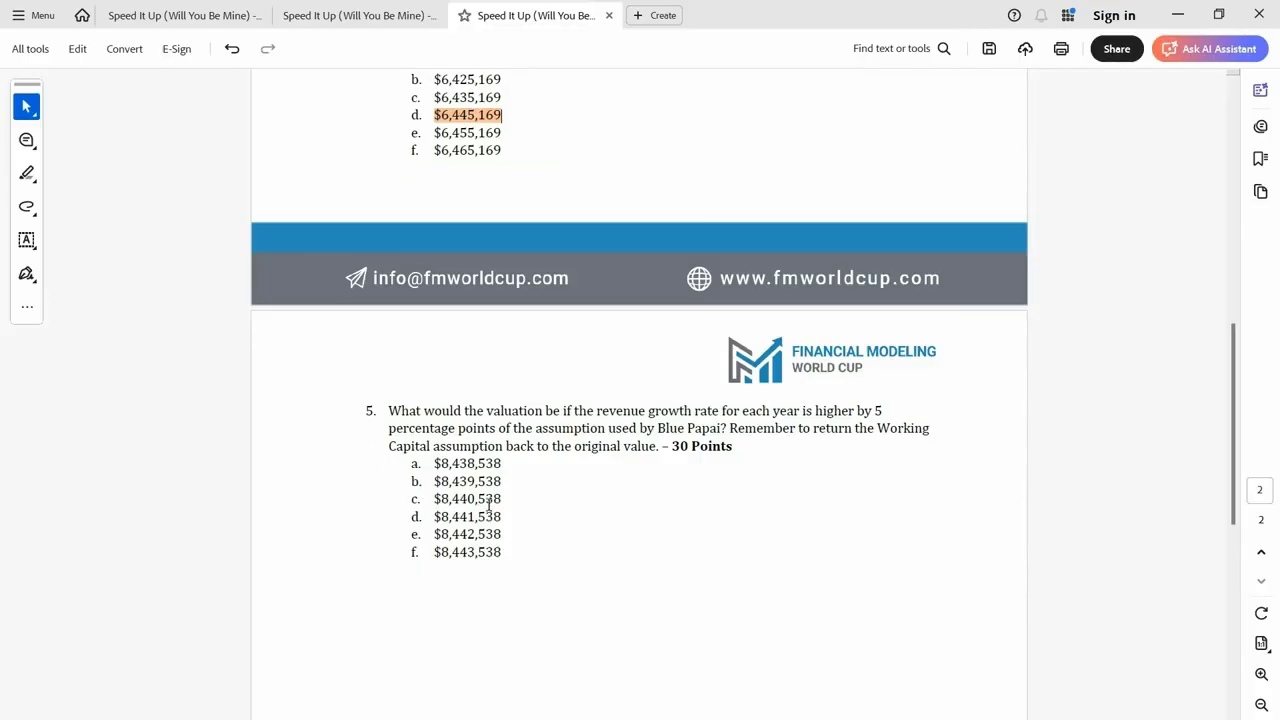
left_click_drag(503, 480, 429, 482)
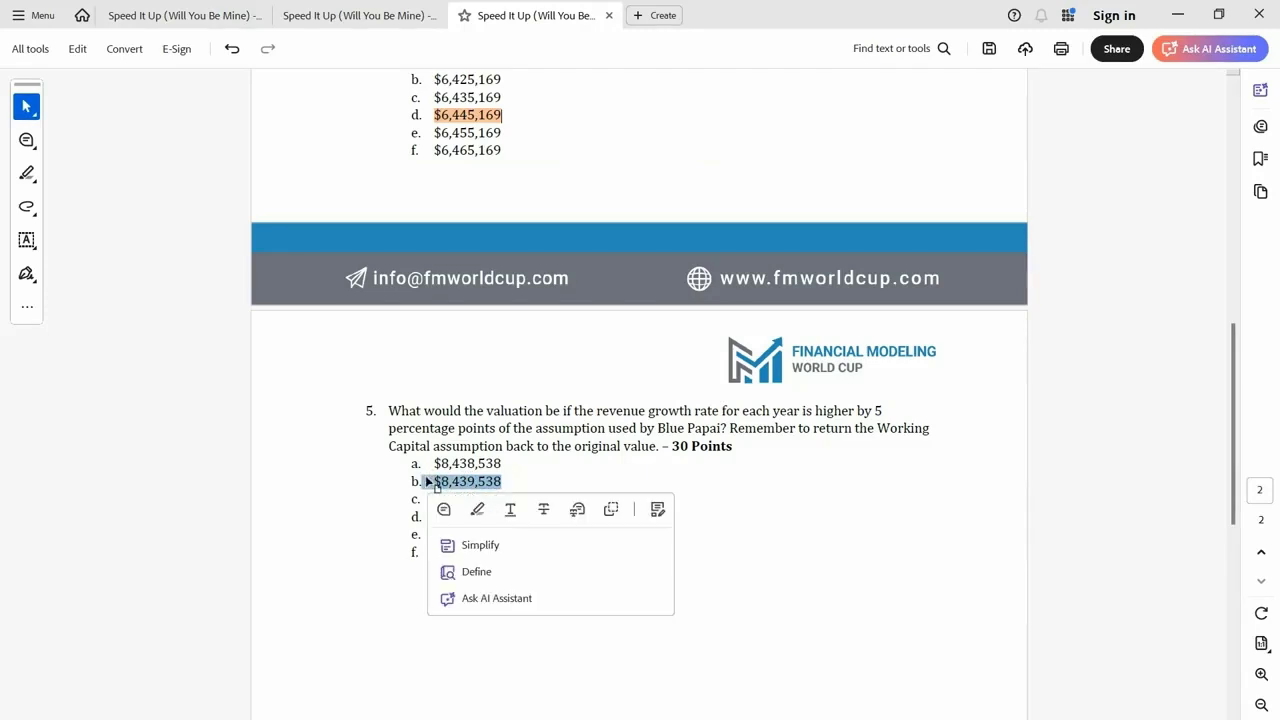
left_click(478, 510)
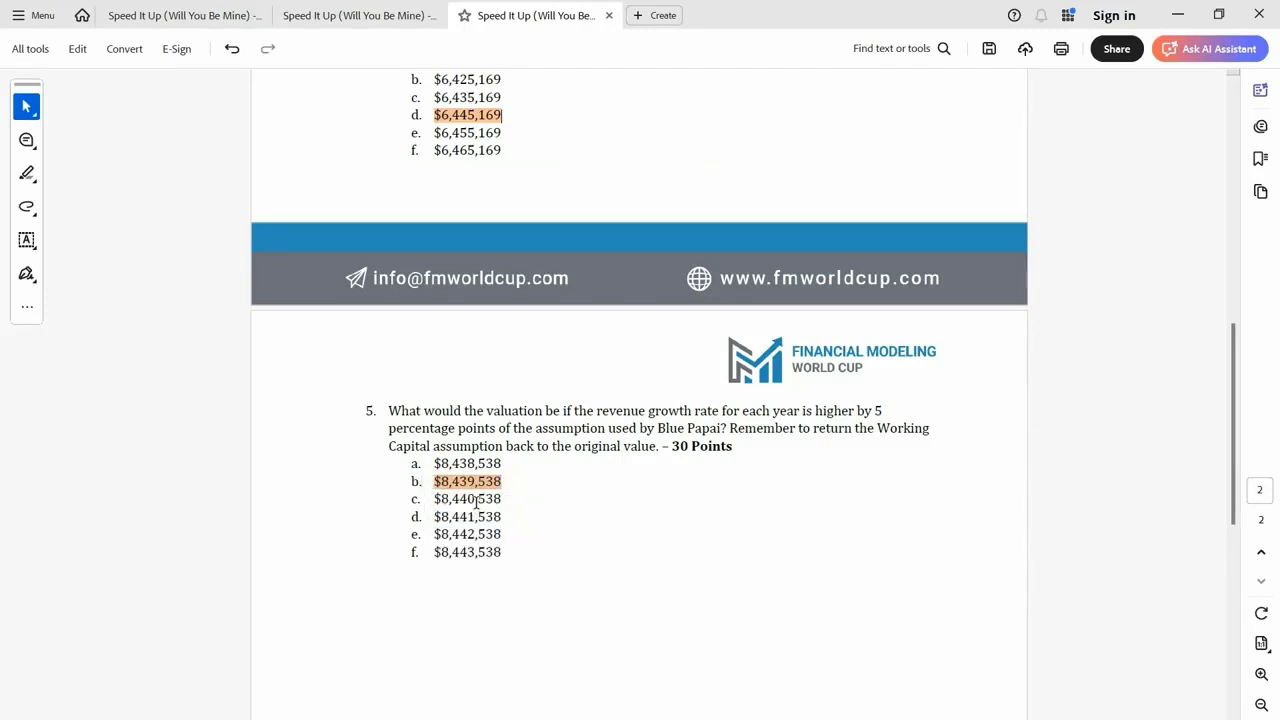
scroll(474, 410, "up", 12)
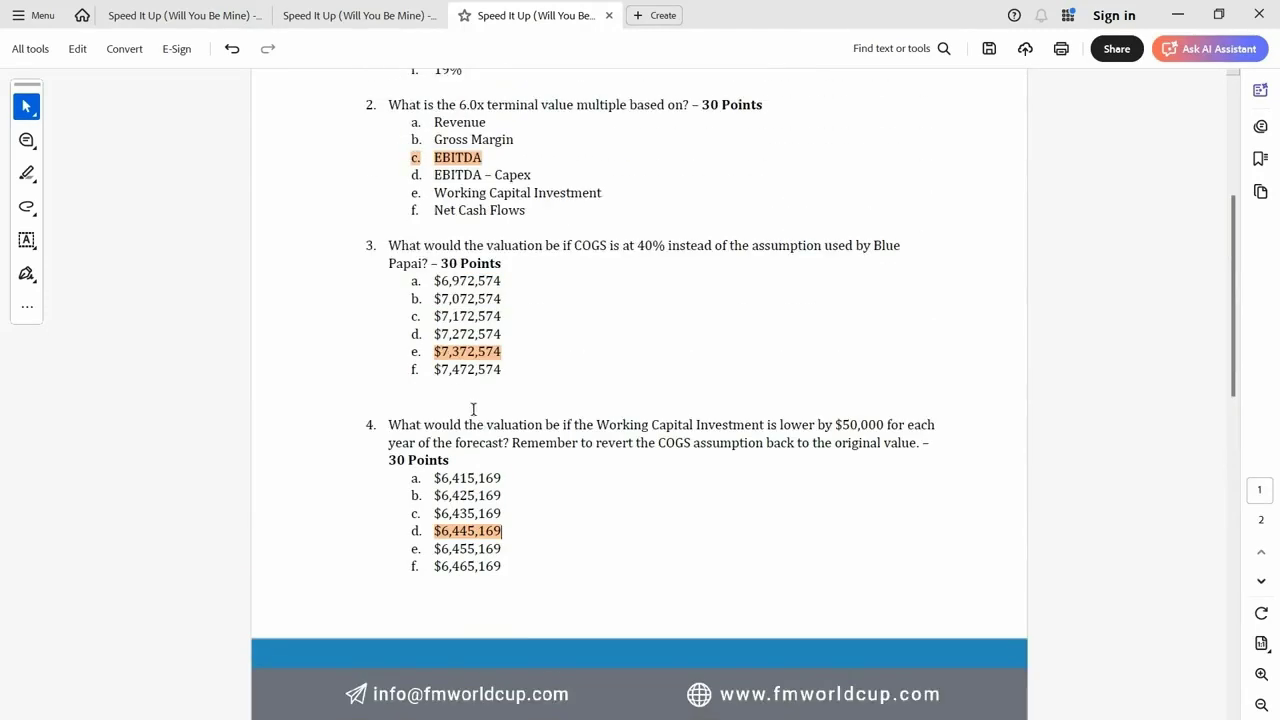